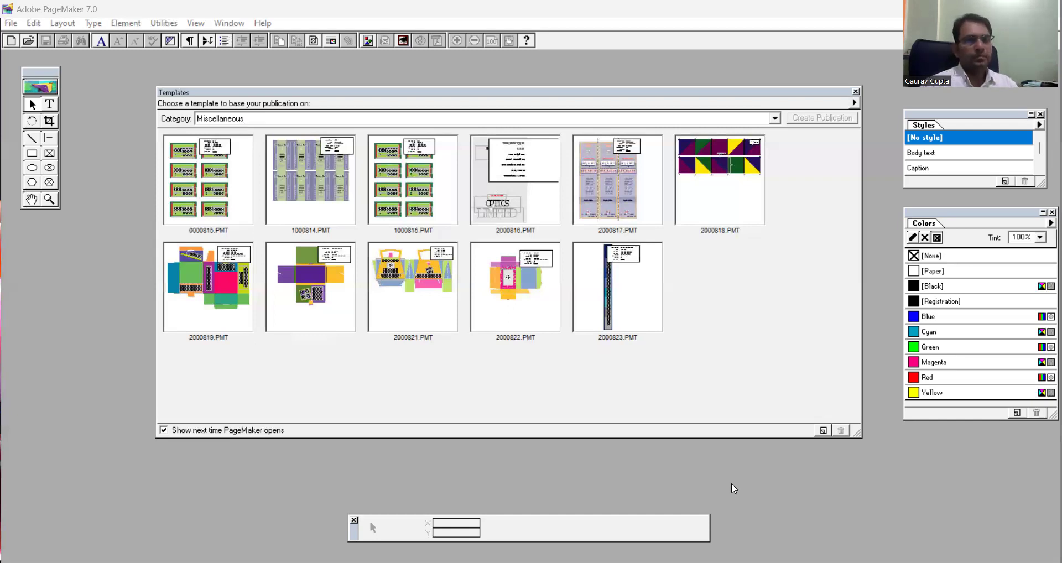
# Create a publication from the Cards template 1000615.PMT, accepting the temporary Courier substitution for the missing font
pyautogui.click(727, 120)
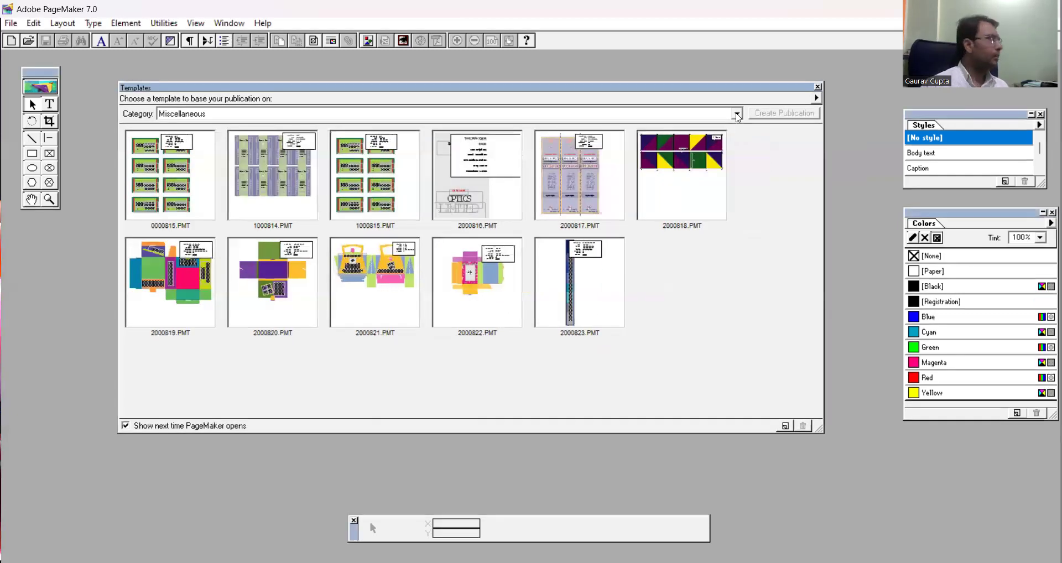
pyautogui.click(736, 115)
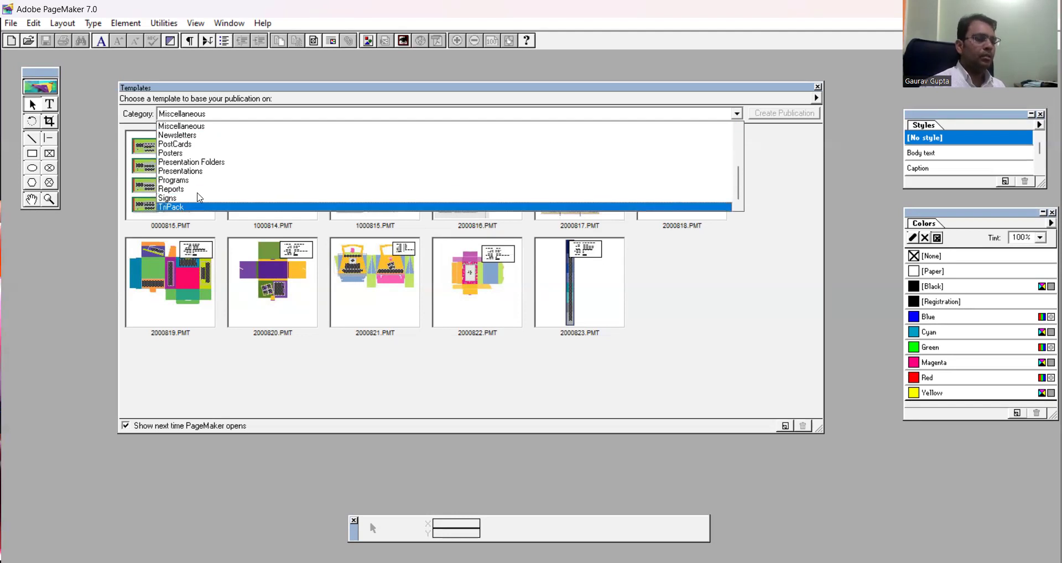
pyautogui.scroll(4, 199, 197)
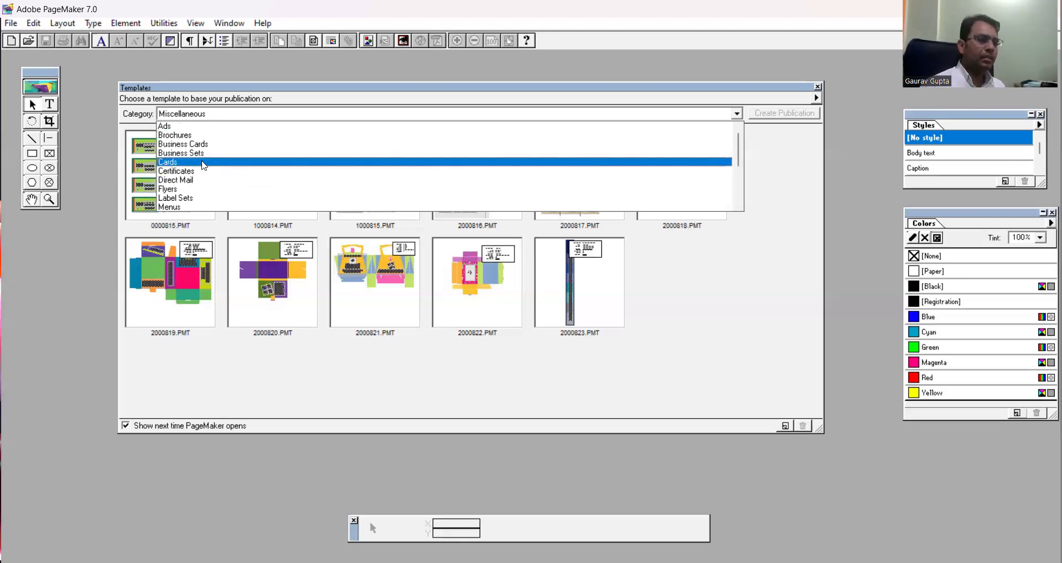
pyautogui.click(429, 164)
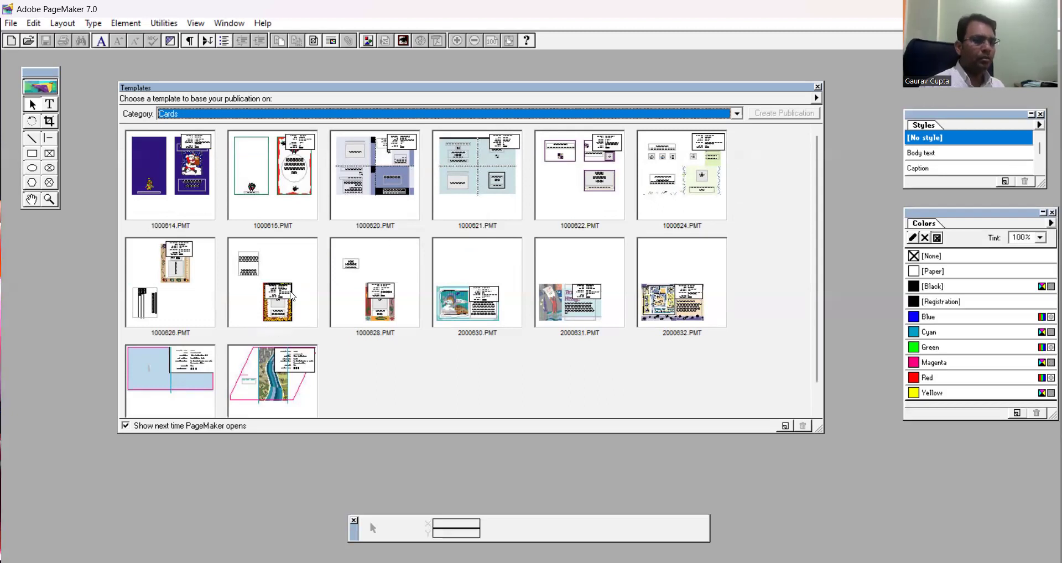
pyautogui.click(266, 166)
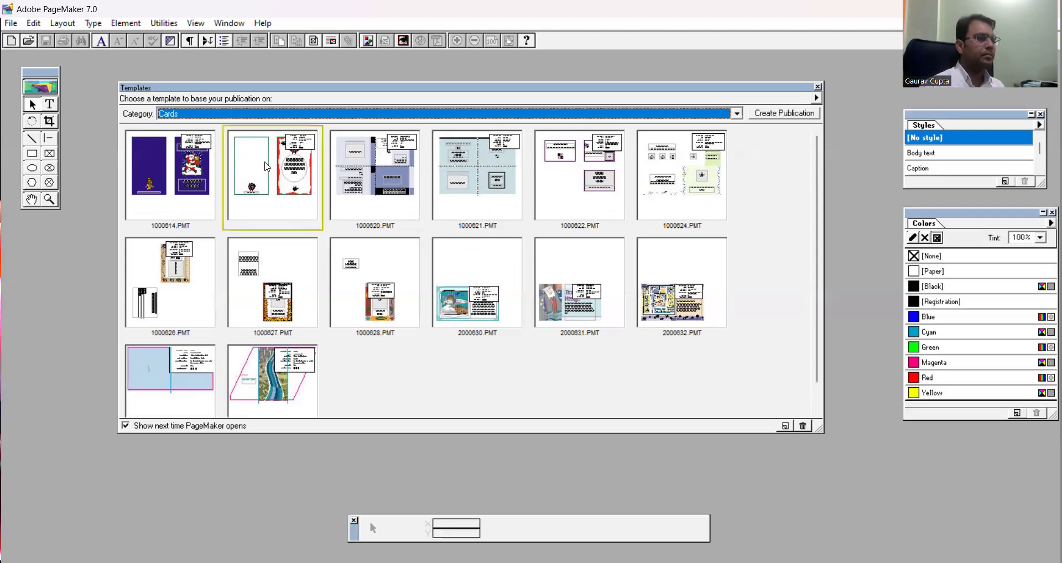
pyautogui.doubleClick(267, 166)
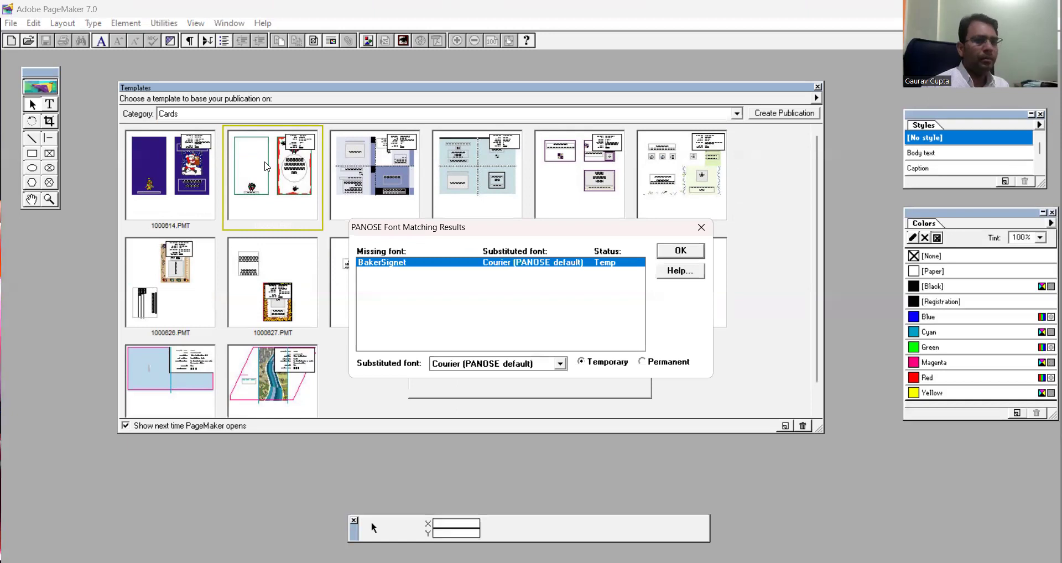
pyautogui.click(691, 252)
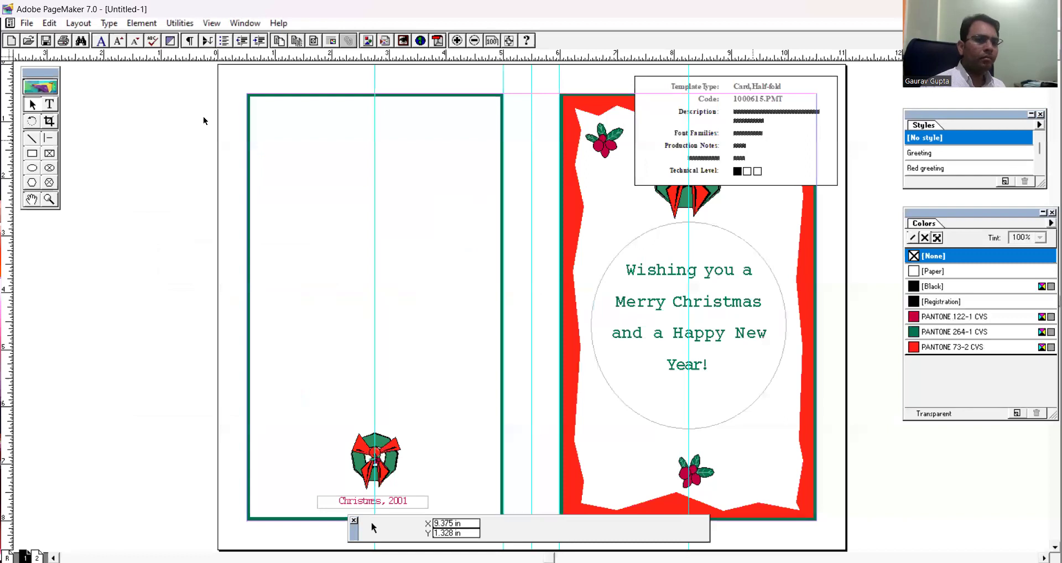
# Delete the template information box and move the large wreath from the greeting panel to the upper part of the blank panel
pyautogui.click(824, 90)
pyautogui.press('Delete')
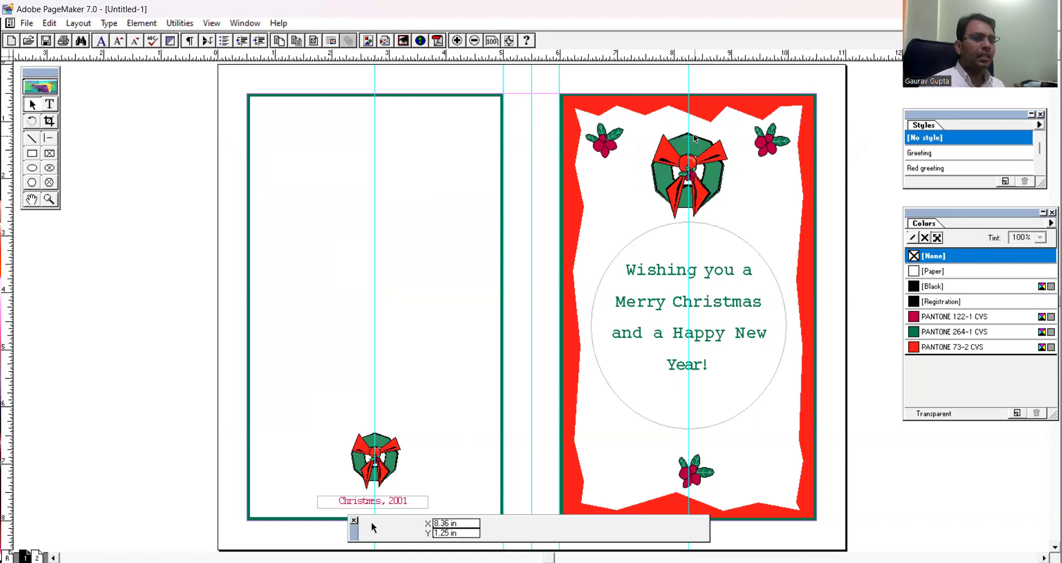
pyautogui.click(679, 161)
pyautogui.moveTo(334, 177); pyautogui.dragTo(334, 176)
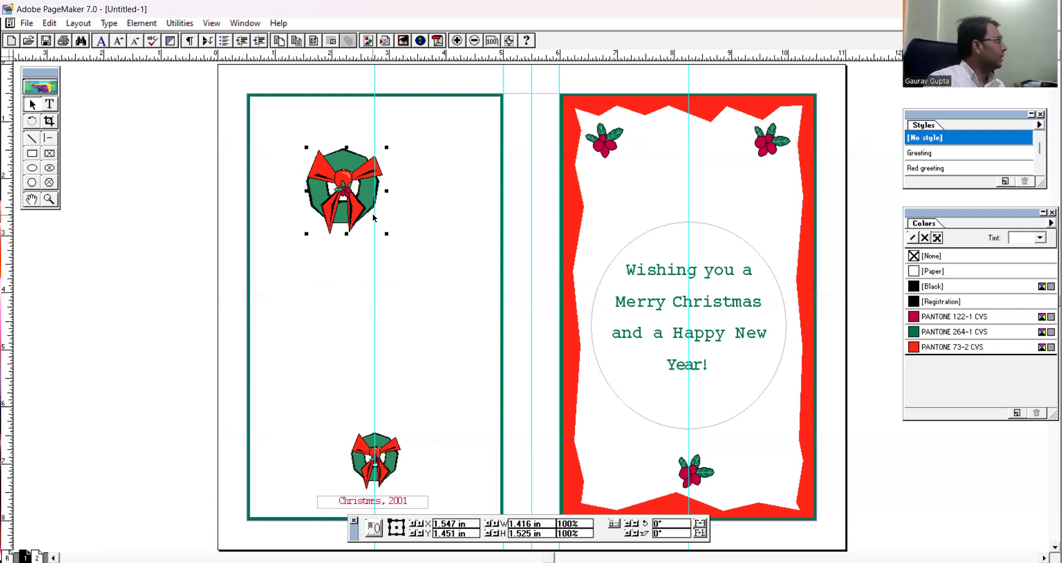
pyautogui.click(346, 268)
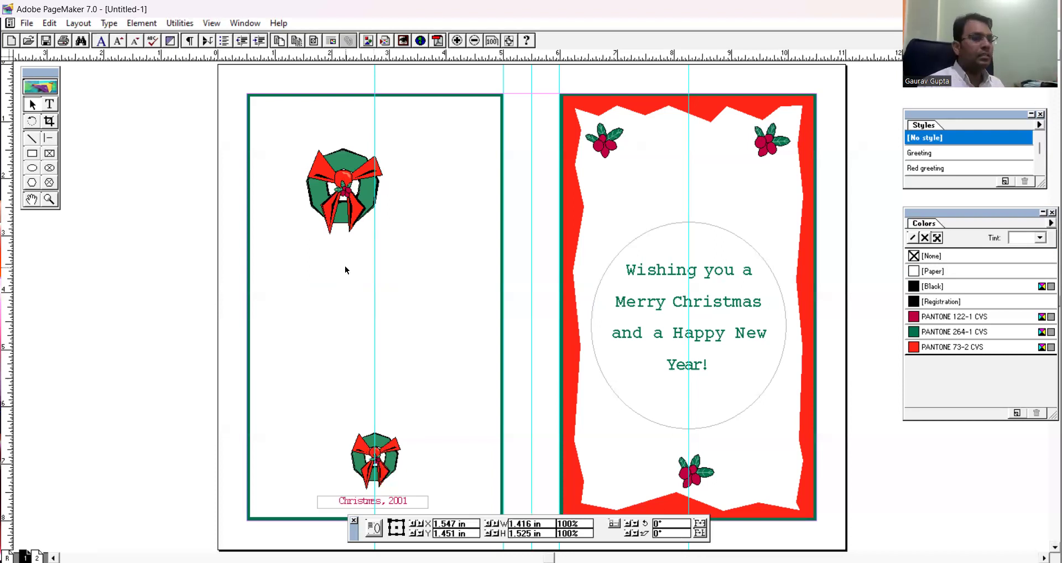
# Inspect the moved wreath up close and close the card publication without saving
pyautogui.click(50, 199)
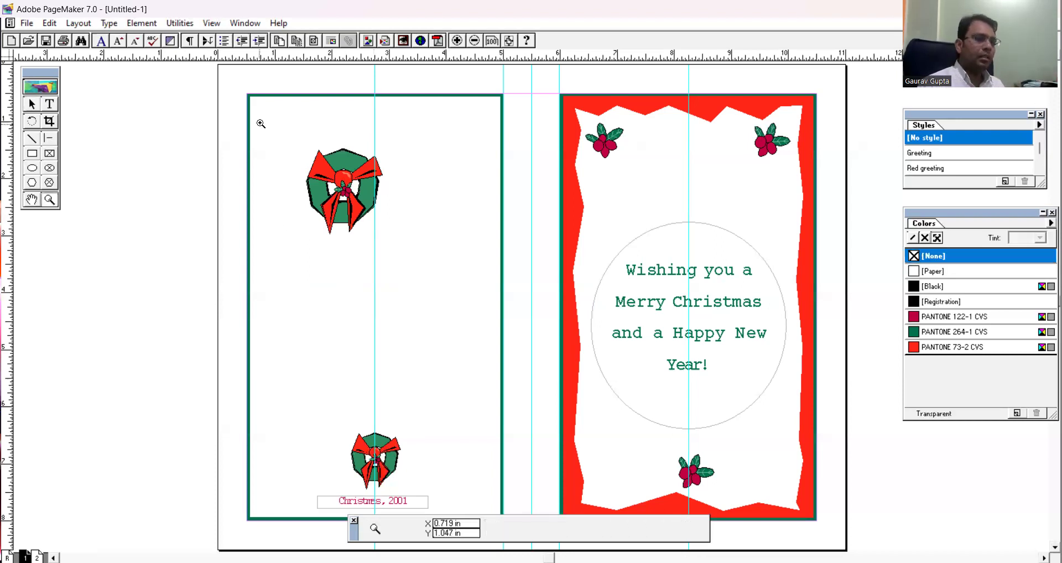
pyautogui.click(436, 260)
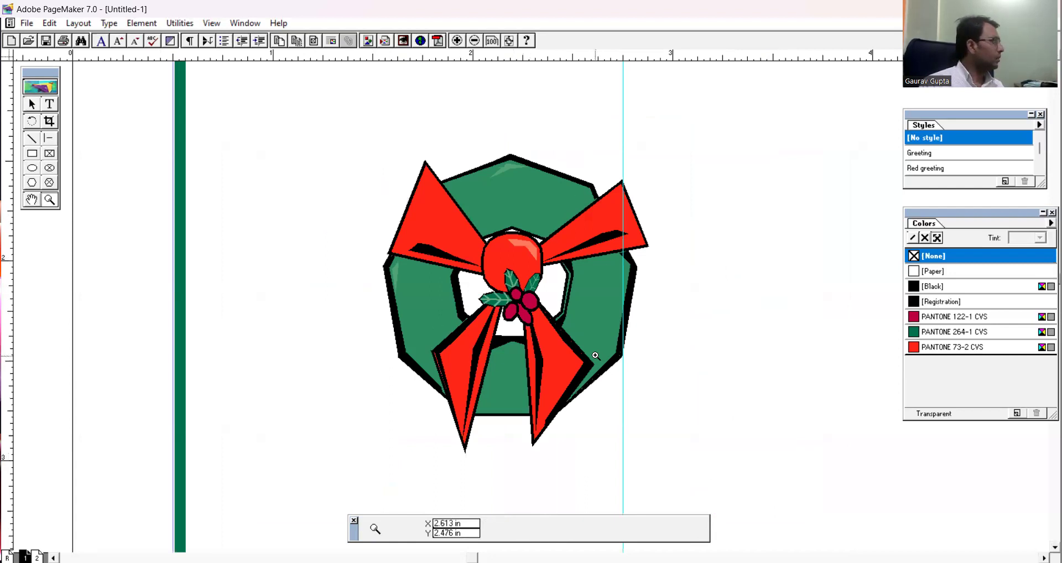
pyautogui.keyDown('ctrl'); pyautogui.click(640, 399); pyautogui.keyUp('ctrl')
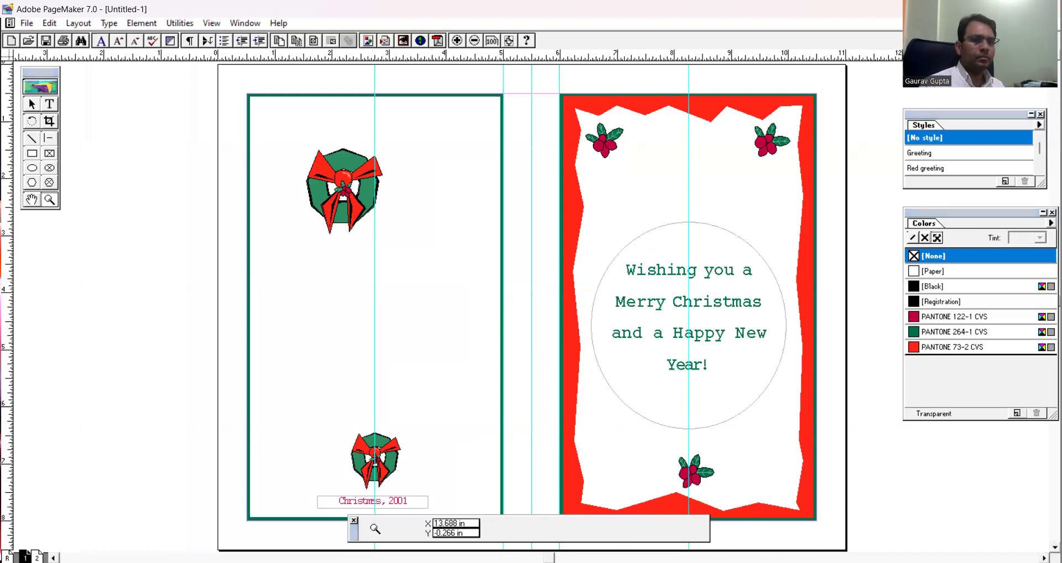
pyautogui.click(530, 333)
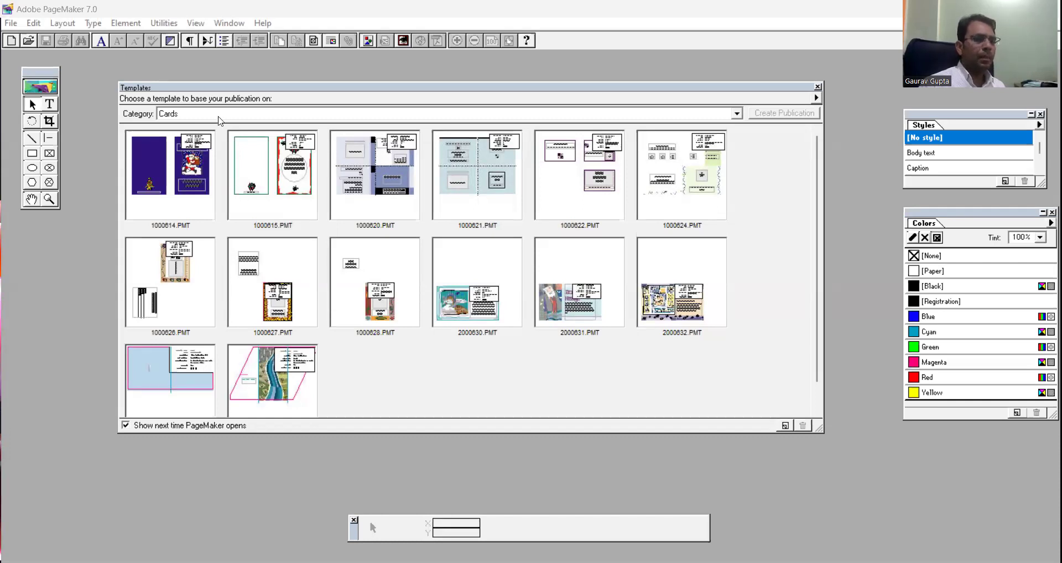
# Create a publication from the Newsletters template 1000371.PMT, accepting the temporary Courier substitutions for the missing fonts
pyautogui.click(220, 116)
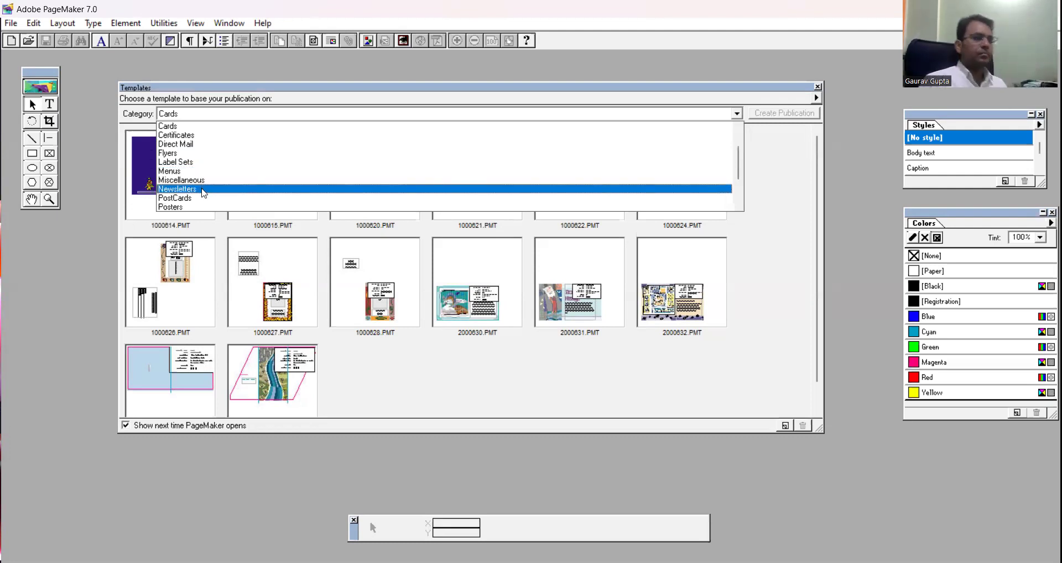
pyautogui.click(204, 189)
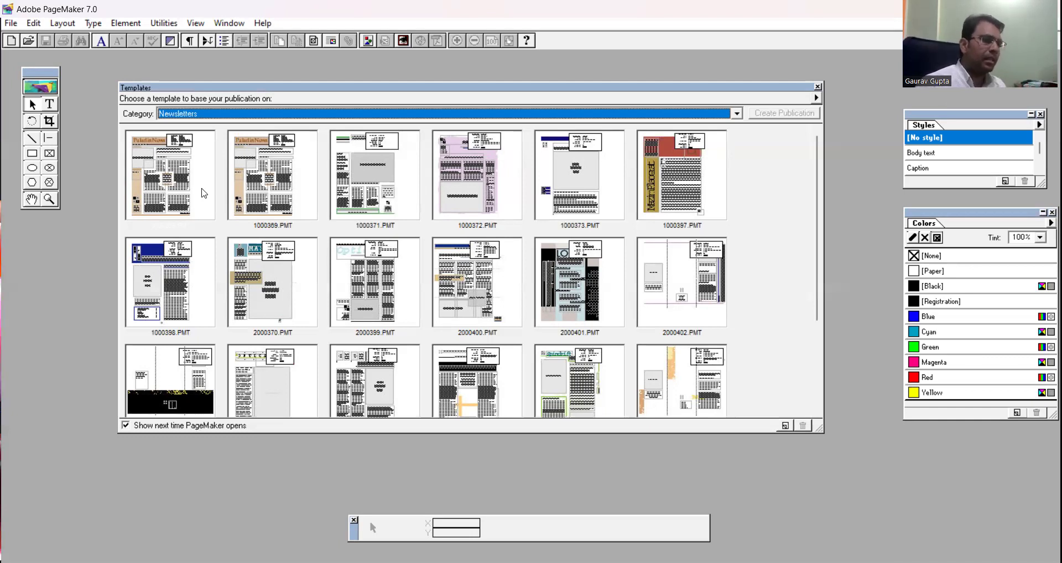
pyautogui.click(352, 161)
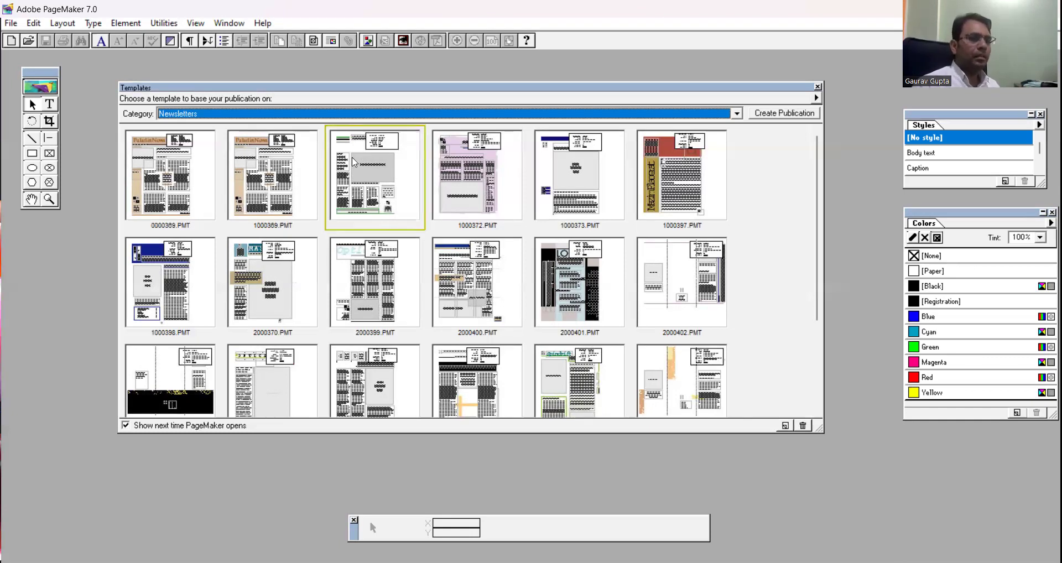
pyautogui.doubleClick(352, 160)
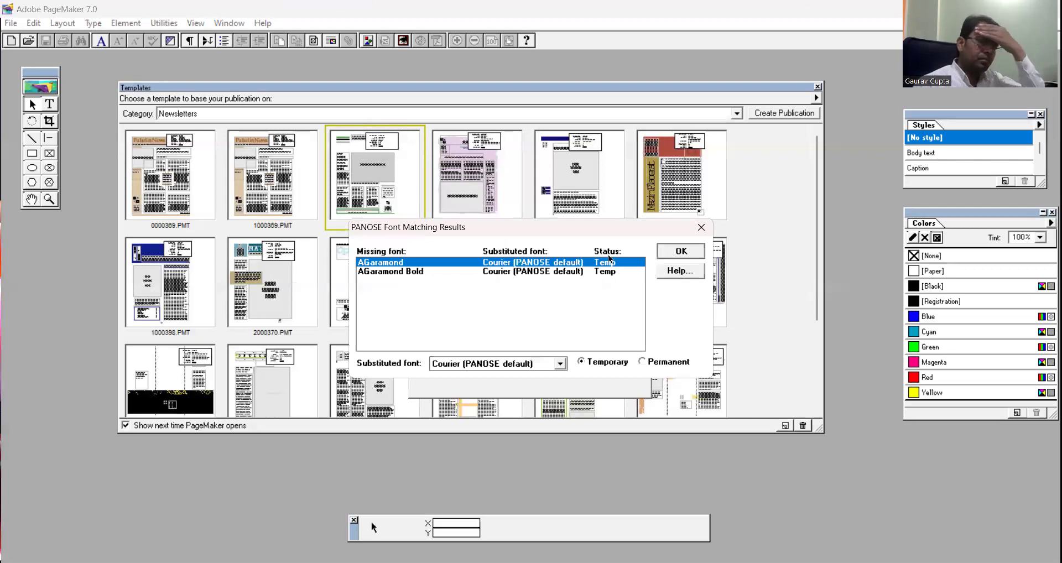
pyautogui.press('Return')
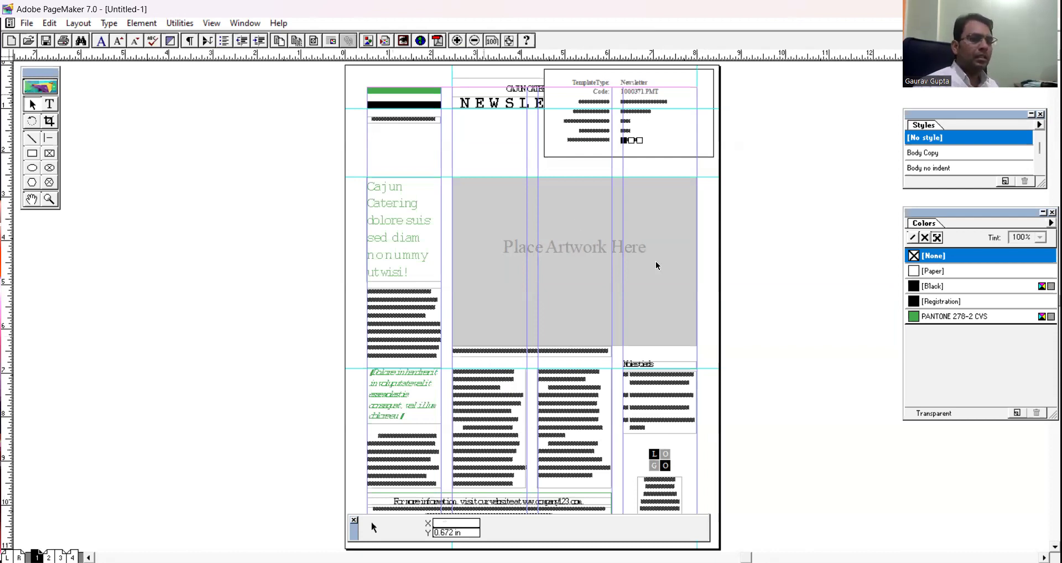
# Delete the template information box from the newsletter page and inspect the masthead up close
pyautogui.click(665, 126)
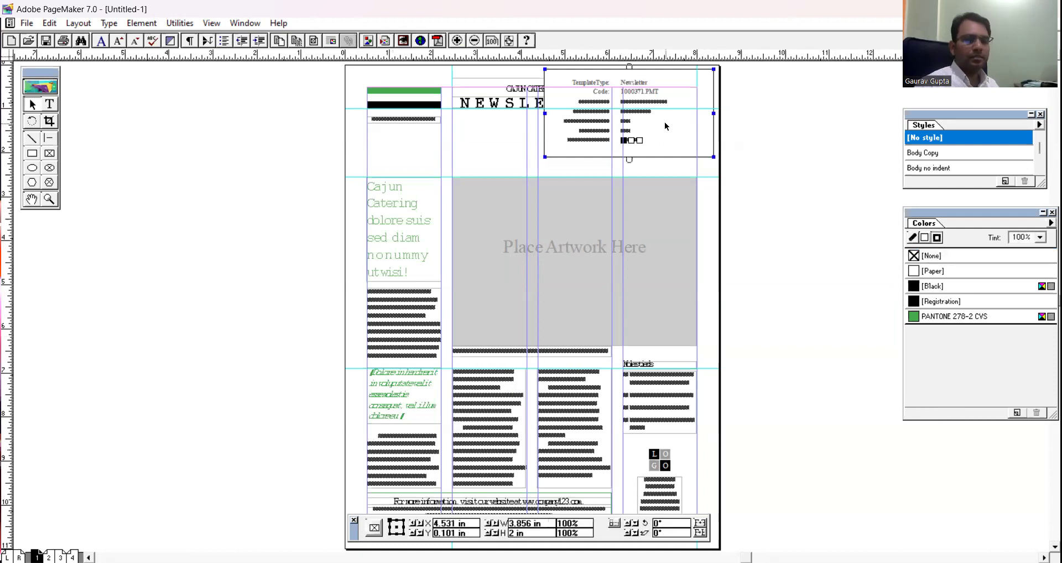
pyautogui.press('Delete')
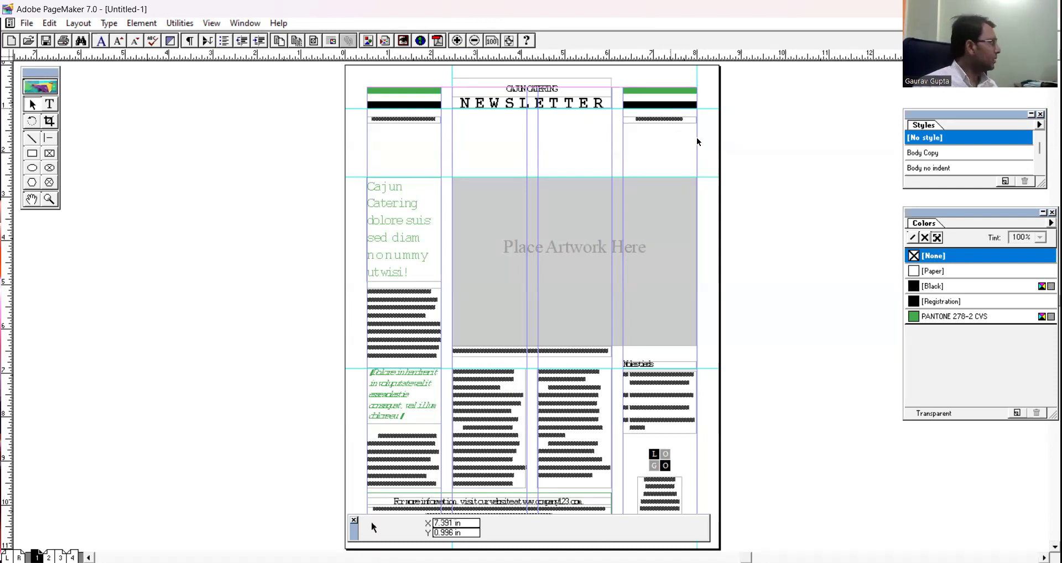
pyautogui.click(49, 199)
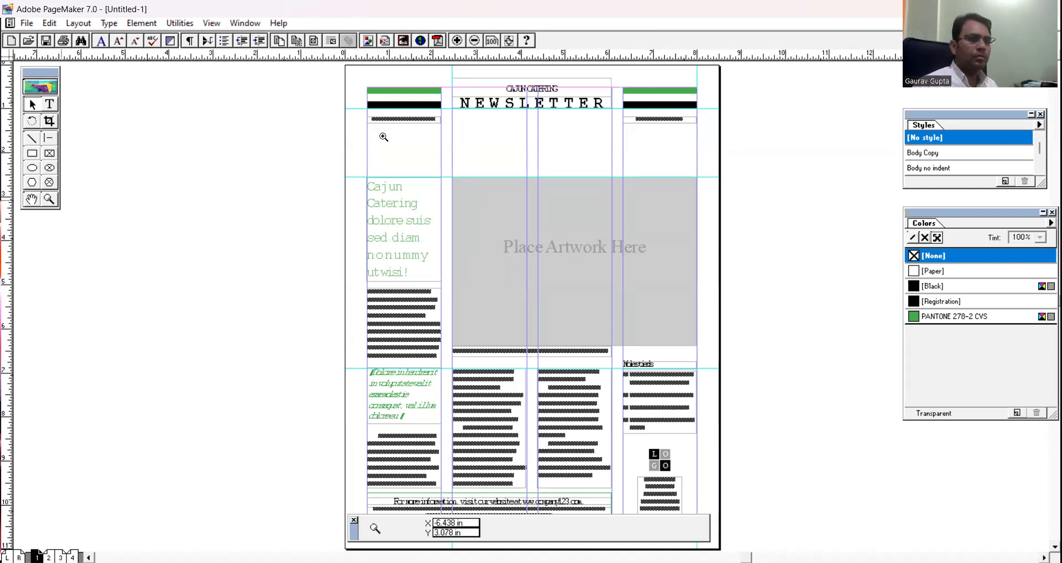
pyautogui.moveTo(335, 80); pyautogui.dragTo(732, 230)
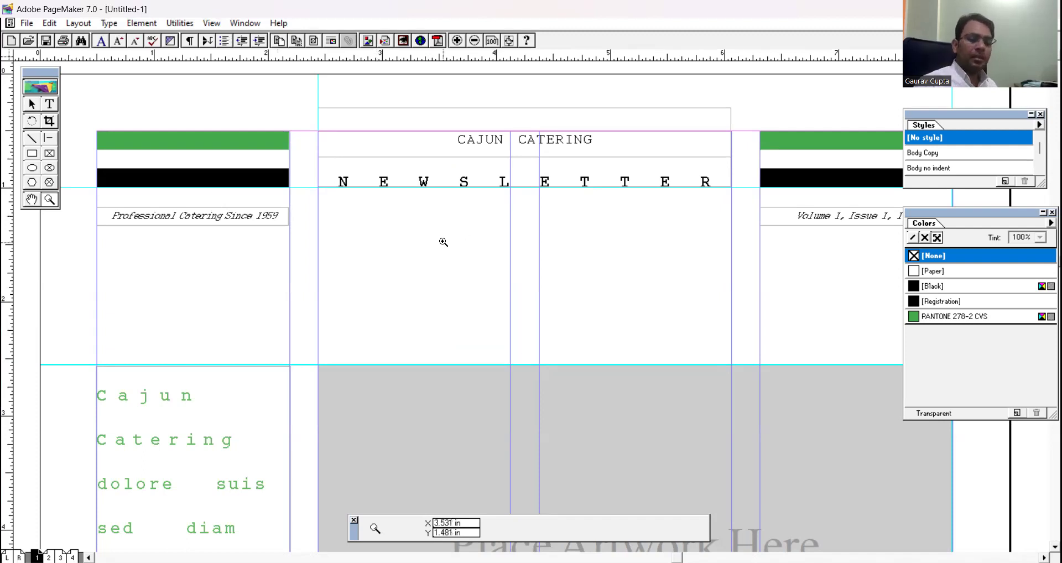
pyautogui.hotkey('ctrl', '0')
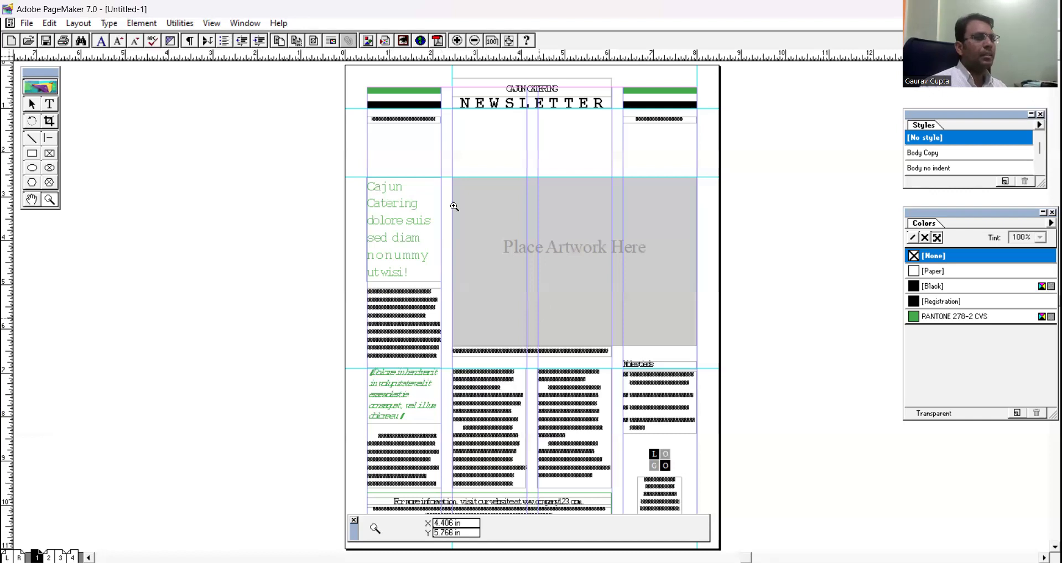
pyautogui.click(32, 104)
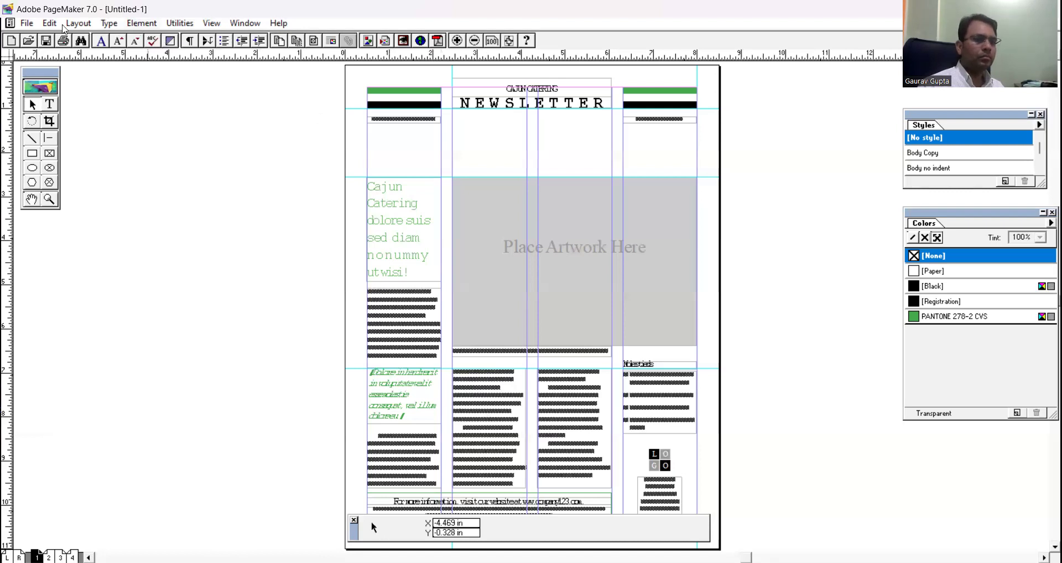
pyautogui.click(44, 25)
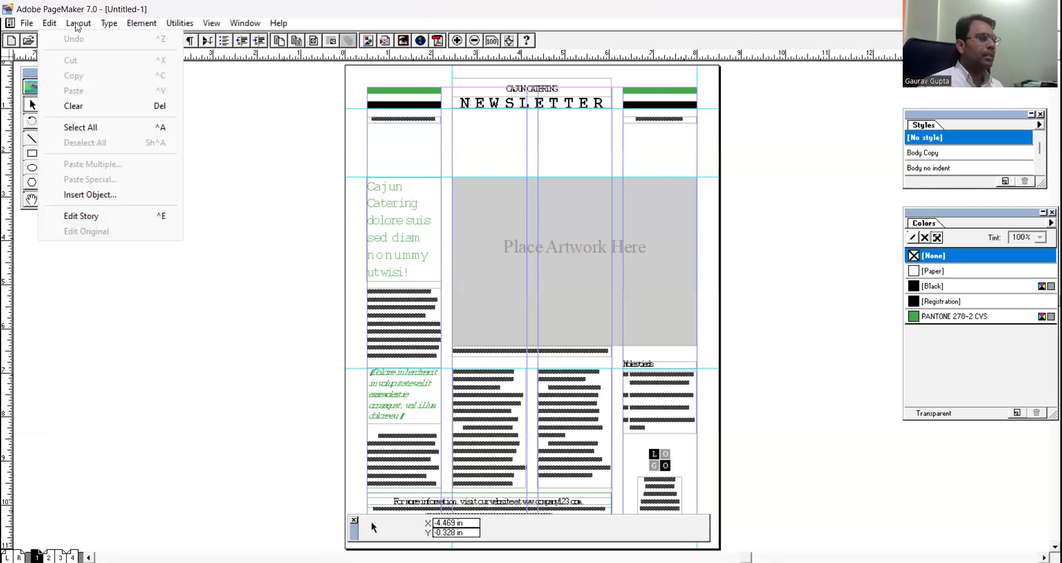
pyautogui.click(78, 25)
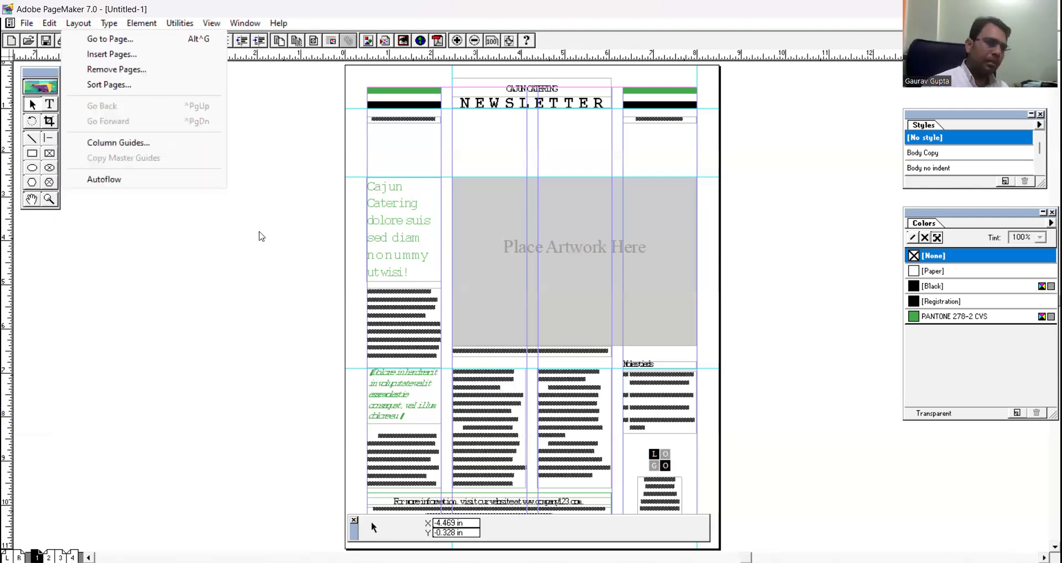
pyautogui.click(259, 234)
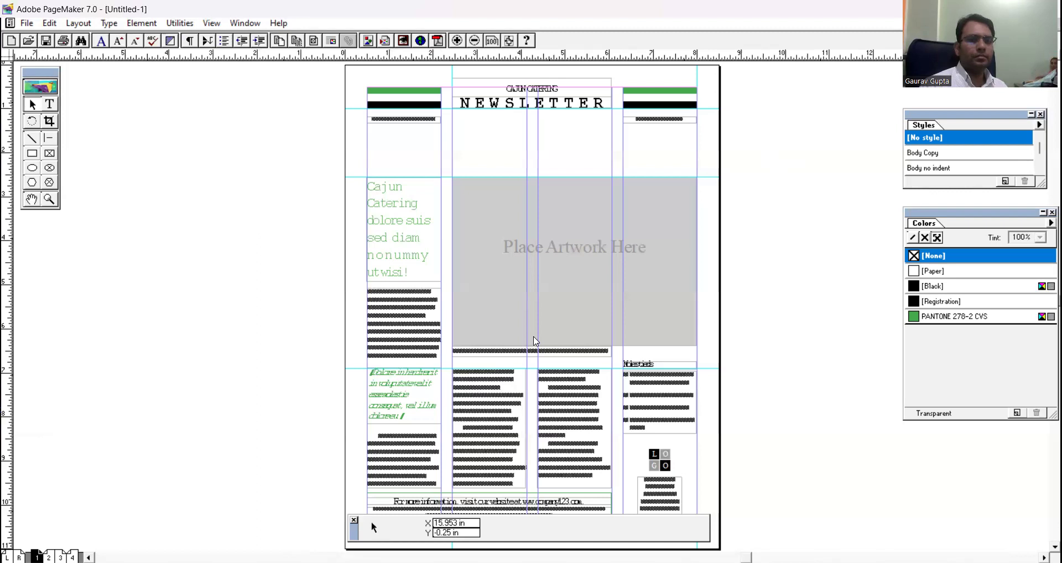
# Close the newsletter and create a new blank landscape publication in a maximized window
pyautogui.hotkey('ctrl', 'w')
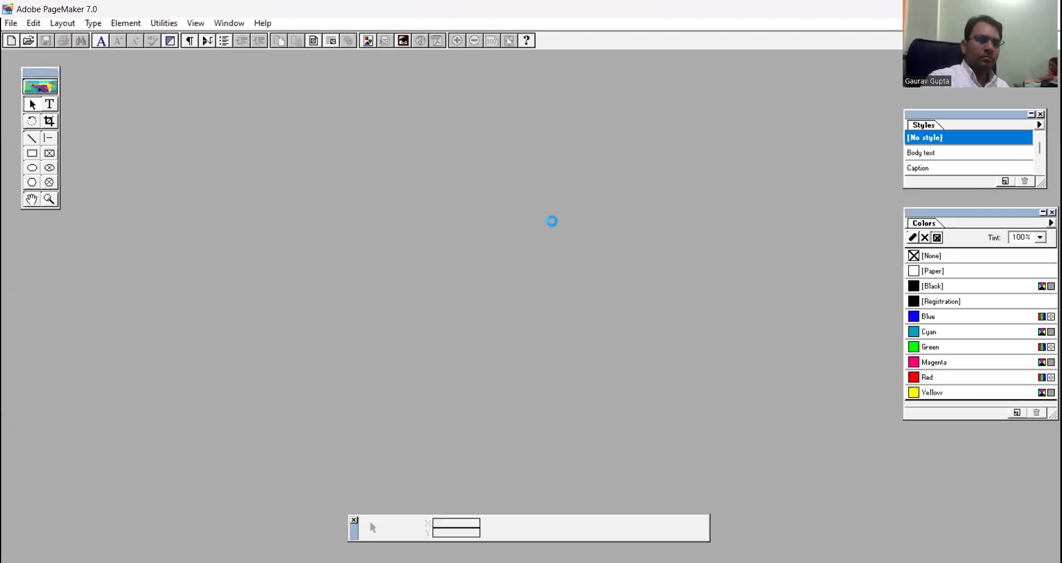
pyautogui.hotkey('ctrl', 'n')
pyautogui.click(566, 187)
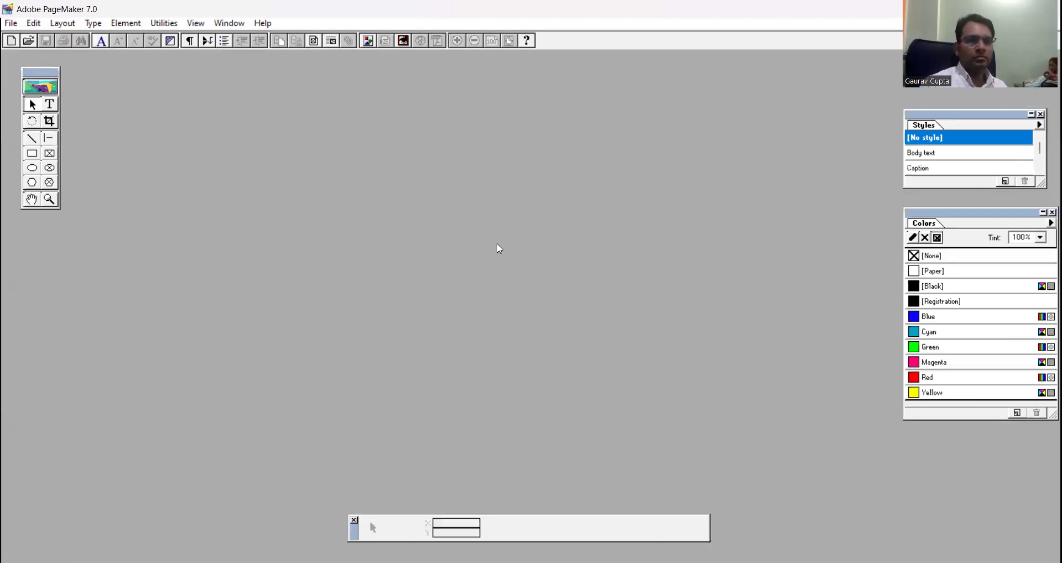
pyautogui.click(495, 229)
pyautogui.click(509, 222)
pyautogui.click(612, 170)
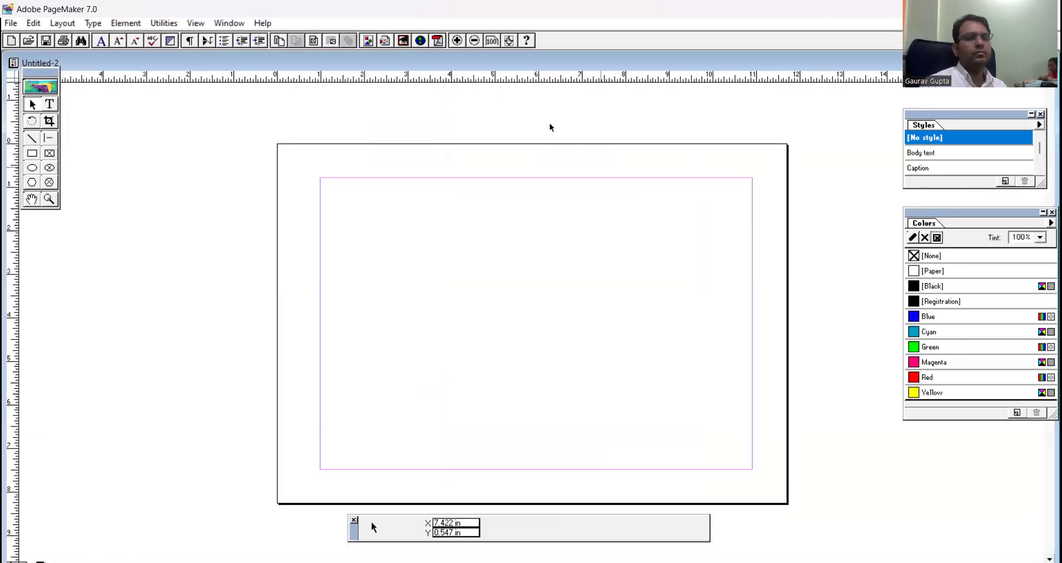
pyautogui.doubleClick(479, 62)
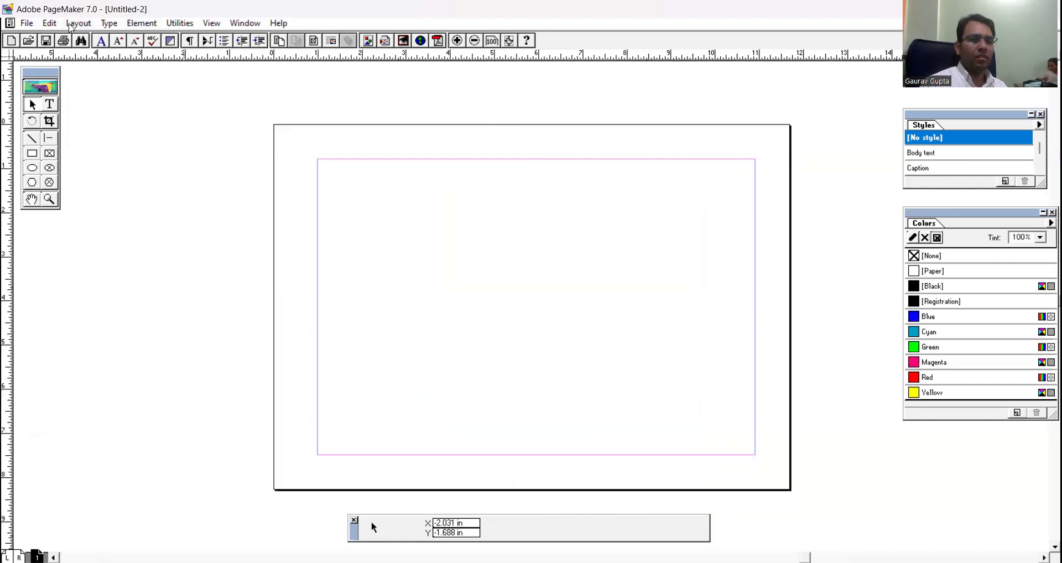
# Try to set a position of 2.5 inches in the Indents/Tabs settings with no text selected
pyautogui.click(109, 23)
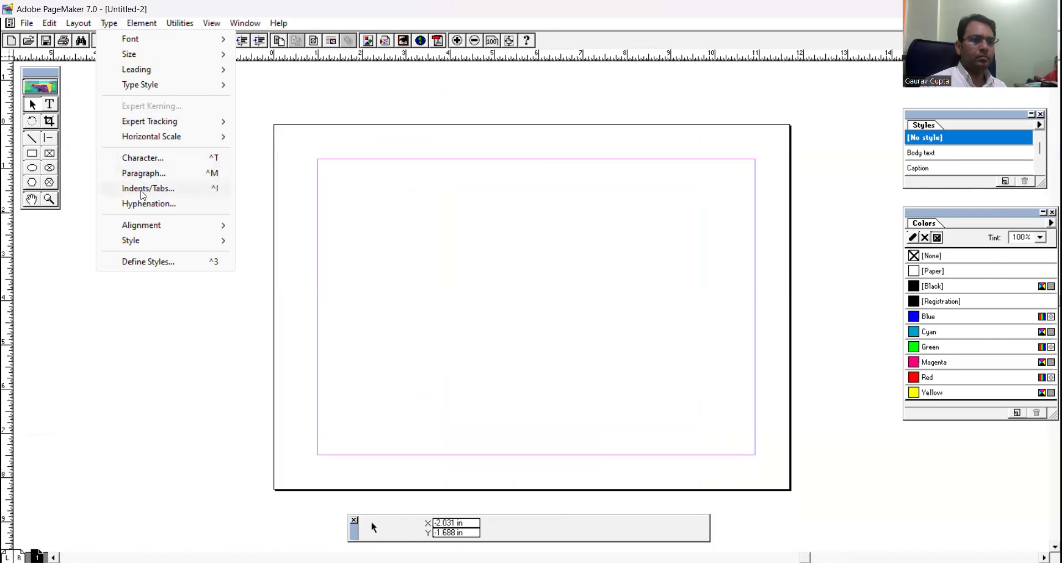
pyautogui.click(143, 189)
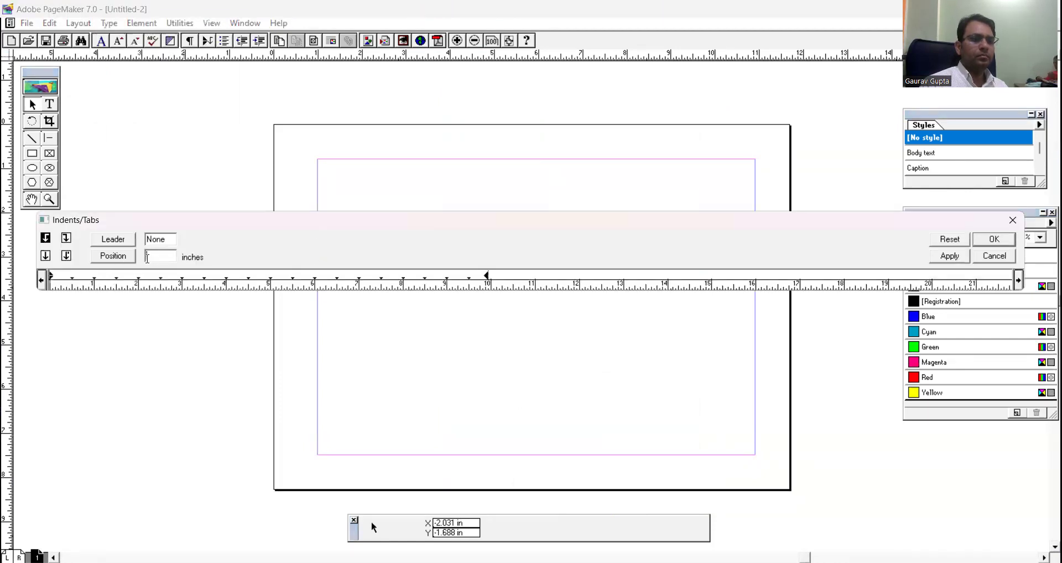
pyautogui.write('2.5')
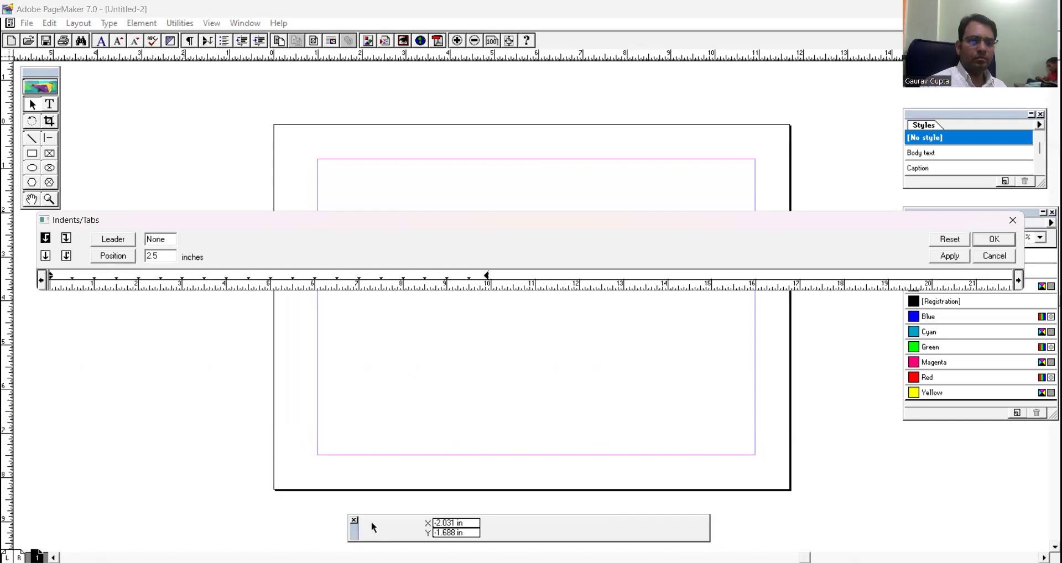
pyautogui.press('Return')
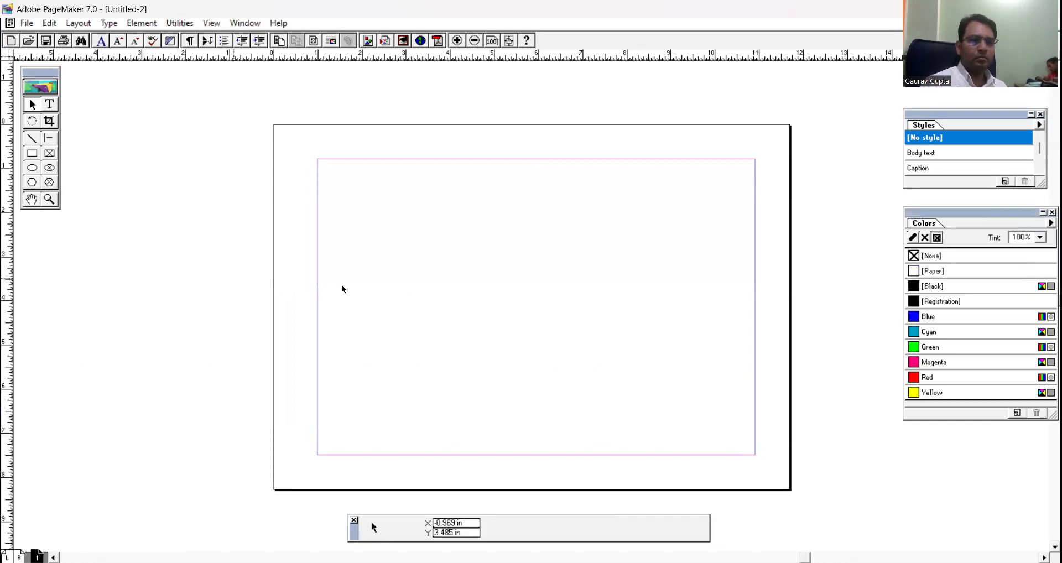
# Add the text "fdsfsdfsfdsdfsdf" near the upper left of the page, starting just outside the left margin guide
pyautogui.click(50, 106)
pyautogui.click(283, 211)
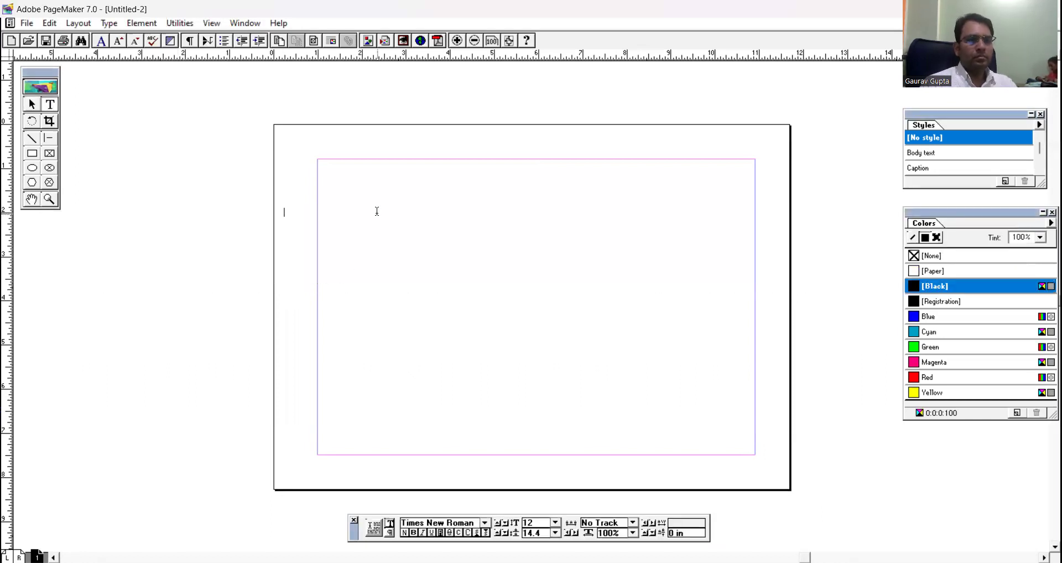
pyautogui.write('fdsfsdfsfdsdfsdf')
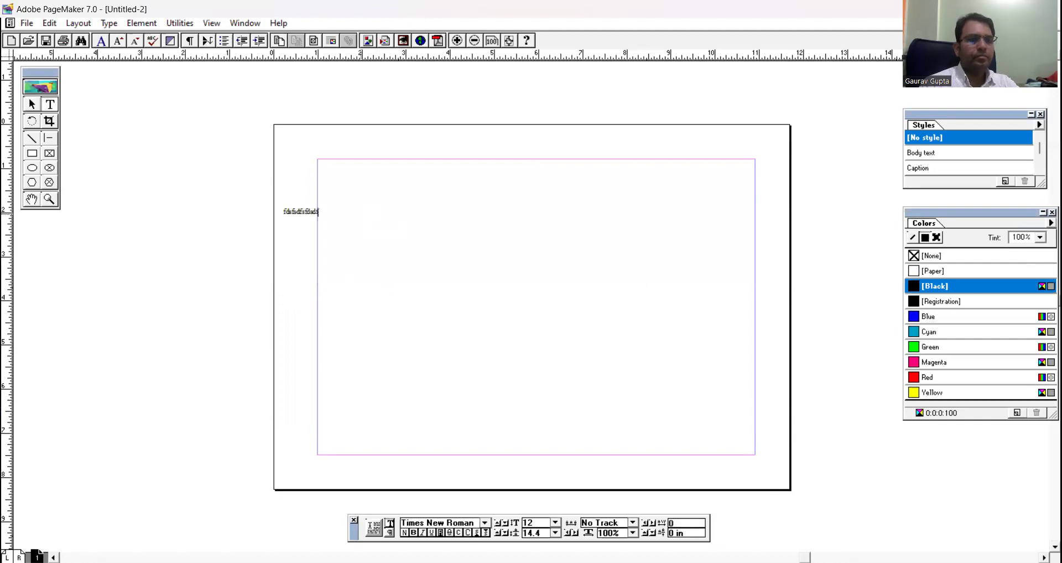
# Select all of the new text and enlarge it to 44 points
pyautogui.hotkey('ctrl', 'a')
pyautogui.hotkey('ctrl', 'shift', '.')
pyautogui.hotkey('ctrl', 'shift', '.')
pyautogui.hotkey('ctrl', 'shift', '.')
pyautogui.hotkey('ctrl', 'shift', '.')
pyautogui.hotkey('ctrl', 'shift', '.')
pyautogui.hotkey('ctrl', 'shift', '.')
pyautogui.hotkey('ctrl', 'shift', '.')
pyautogui.hotkey('ctrl', 'shift', '.')
pyautogui.hotkey('ctrl', 'shift', '.')
pyautogui.hotkey('ctrl', 'shift', '.')
pyautogui.hotkey('ctrl', 'shift', '.')
pyautogui.hotkey('ctrl', 'shift', '.')
pyautogui.hotkey('ctrl', 'shift', '.')
pyautogui.hotkey('ctrl', 'shift', '.')
pyautogui.hotkey('ctrl', 'shift', '.')
pyautogui.hotkey('ctrl', 'shift', '.')
pyautogui.hotkey('ctrl', 'shift', '.')
pyautogui.hotkey('ctrl', 'shift', '.')
pyautogui.hotkey('ctrl', 'shift', '.')
pyautogui.hotkey('ctrl', 'shift', '.')
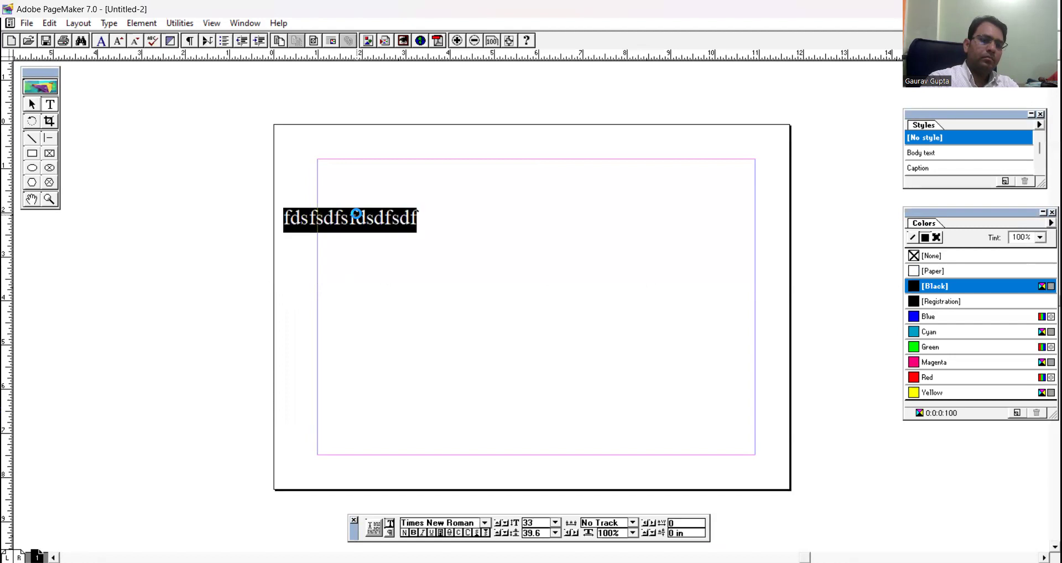
pyautogui.hotkey('ctrl', 'shift', '.')
pyautogui.hotkey('ctrl', 'shift', '.')
pyautogui.hotkey('ctrl', 'shift', '.')
pyautogui.hotkey('ctrl', 'shift', '.')
pyautogui.hotkey('ctrl', 'shift', '.')
pyautogui.hotkey('ctrl', 'shift', '.')
pyautogui.hotkey('ctrl', 'shift', '.')
pyautogui.hotkey('ctrl', 'shift', '.')
pyautogui.hotkey('ctrl', 'shift', '.')
pyautogui.hotkey('ctrl', 'shift', '.')
pyautogui.hotkey('ctrl', 'shift', '.')
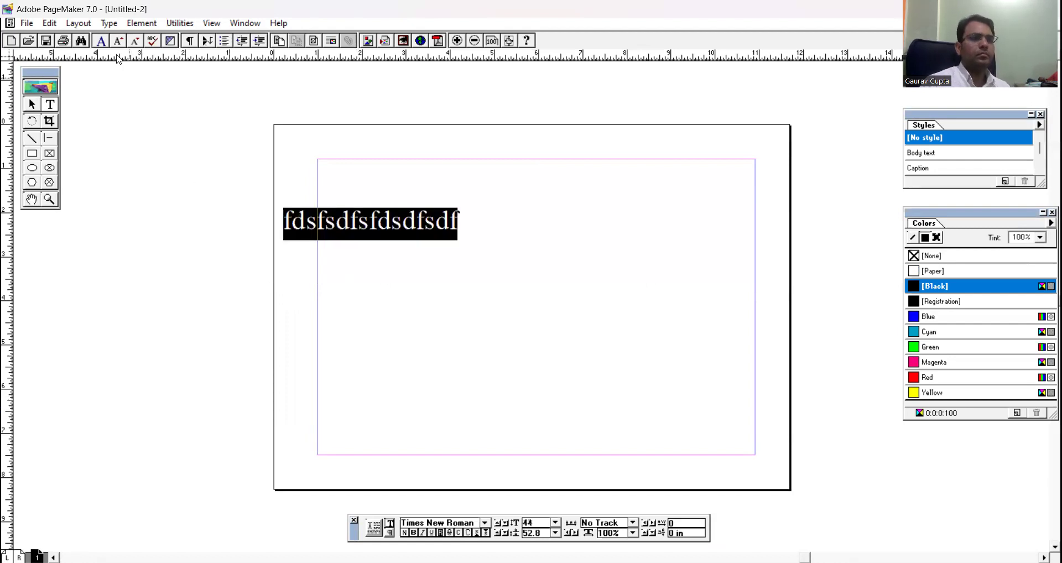
# Set the selected text's left indent to about 2.063 inches on the Indents/Tabs ruler and apply it
pyautogui.click(76, 24)
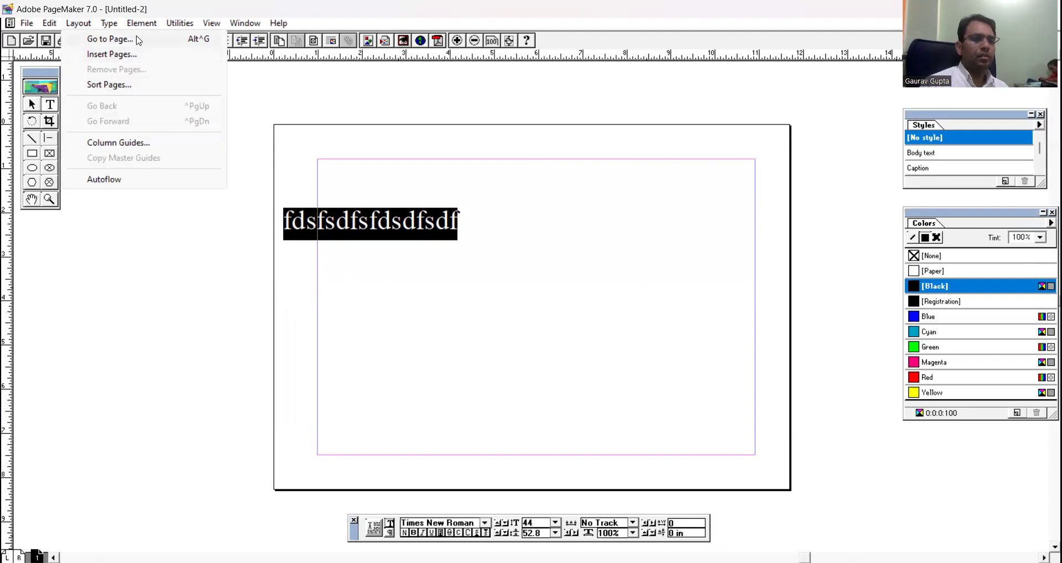
pyautogui.moveTo(112, 30)
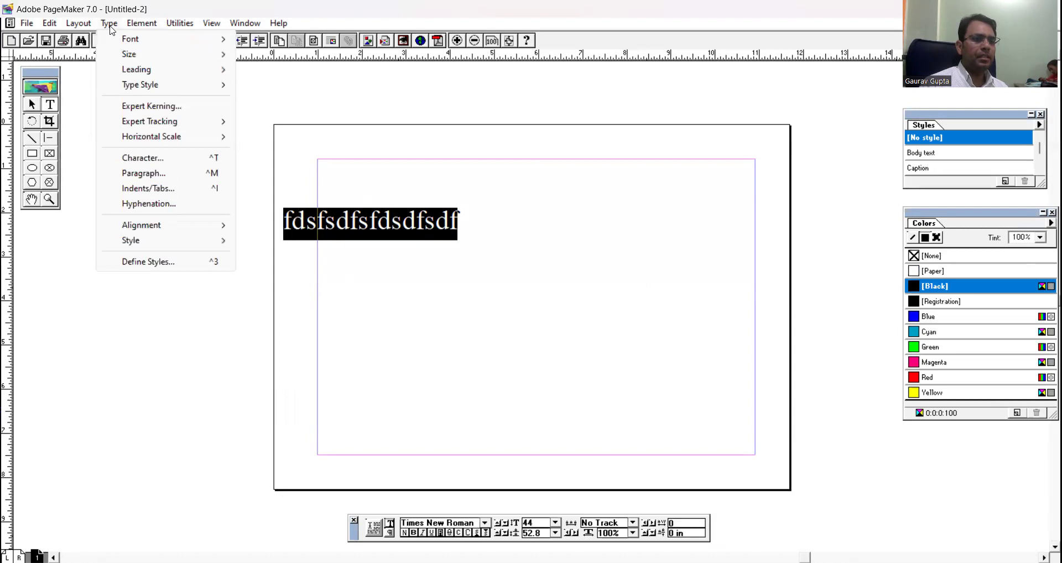
pyautogui.click(154, 188)
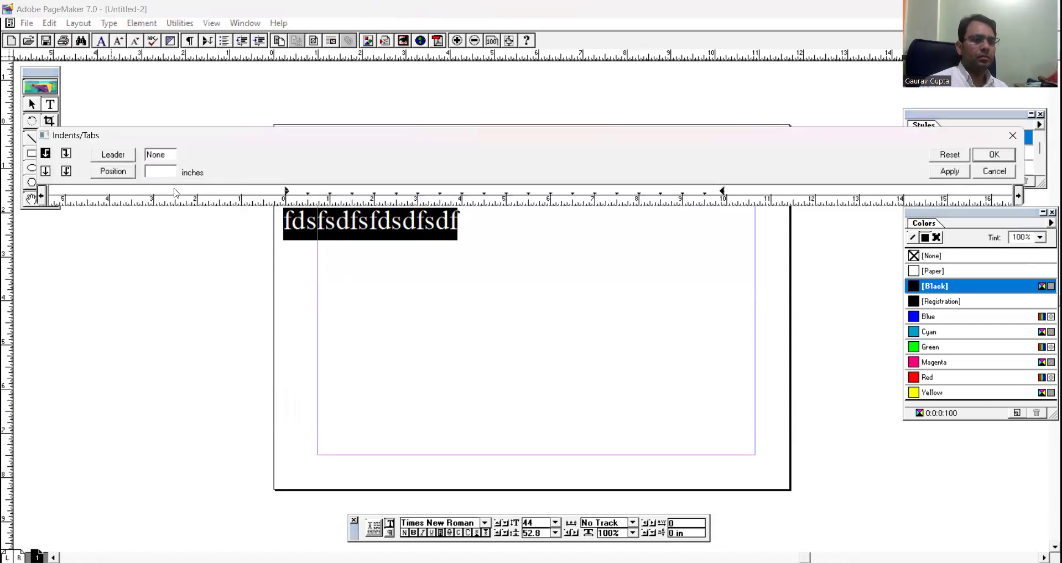
pyautogui.click(42, 196)
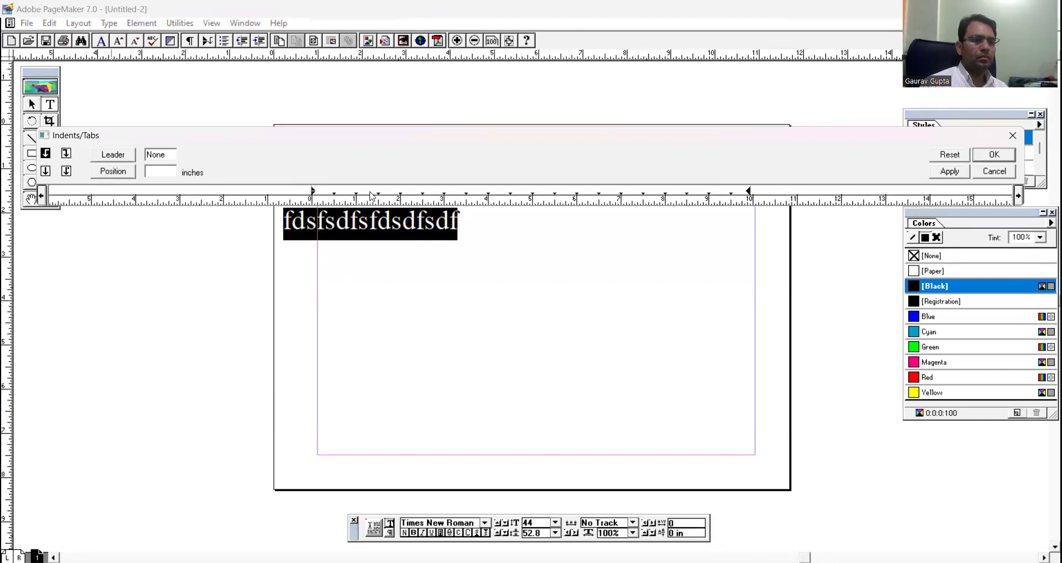
pyautogui.moveTo(314, 192); pyautogui.dragTo(405, 191)
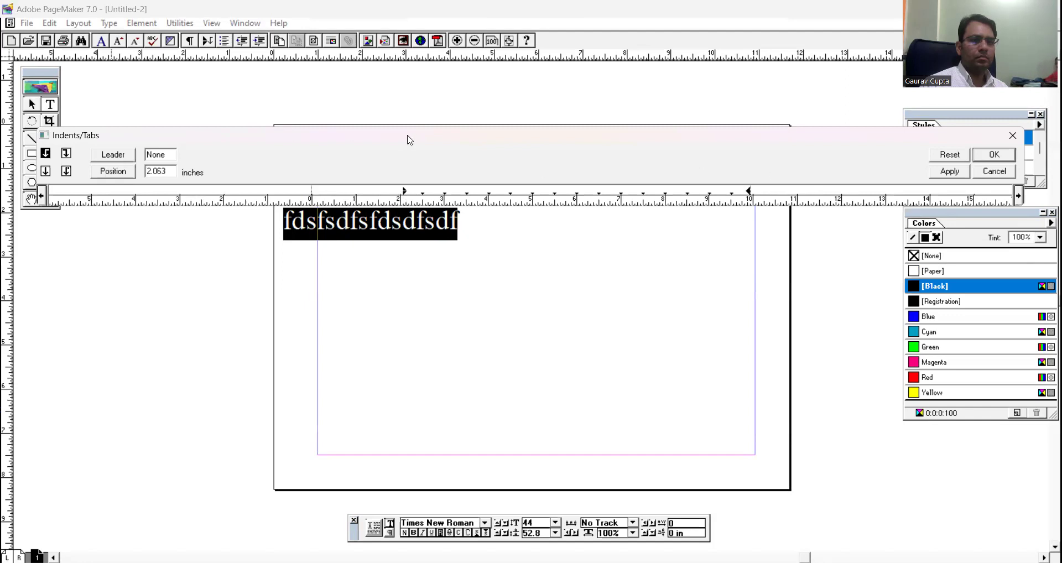
pyautogui.moveTo(405, 140); pyautogui.dragTo(83, 179)
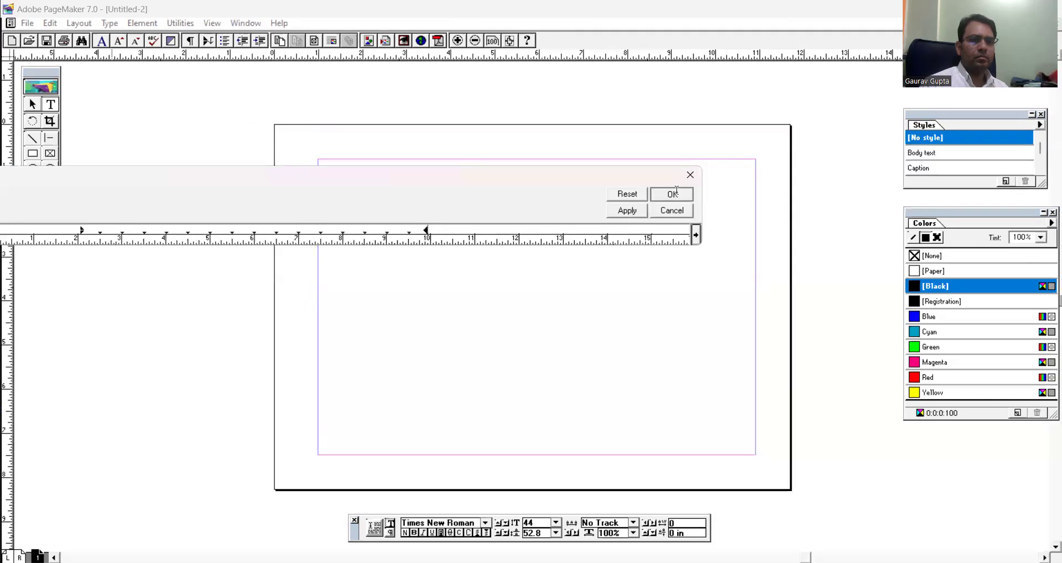
pyautogui.click(676, 191)
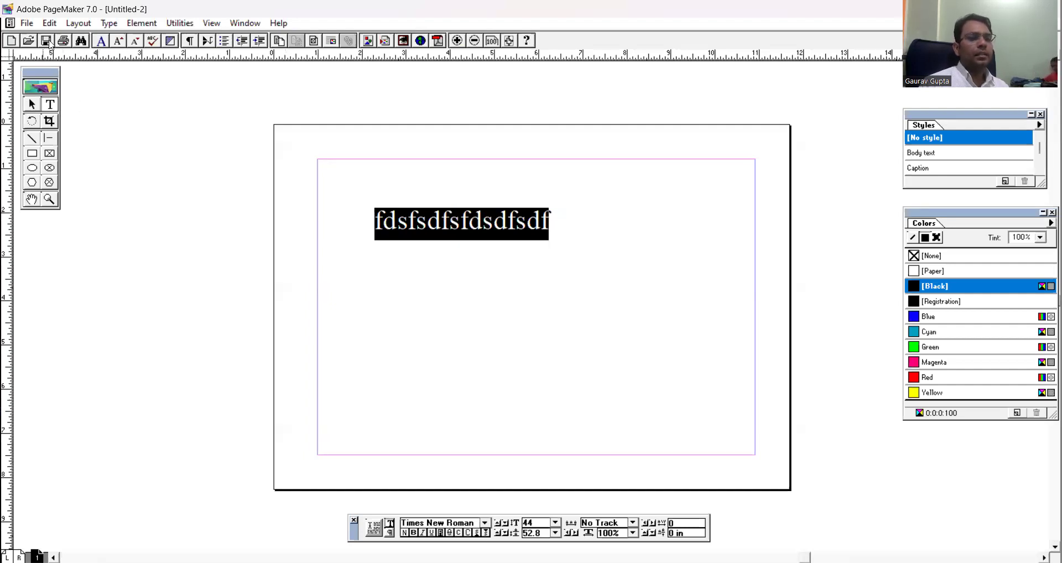
pyautogui.click(77, 23)
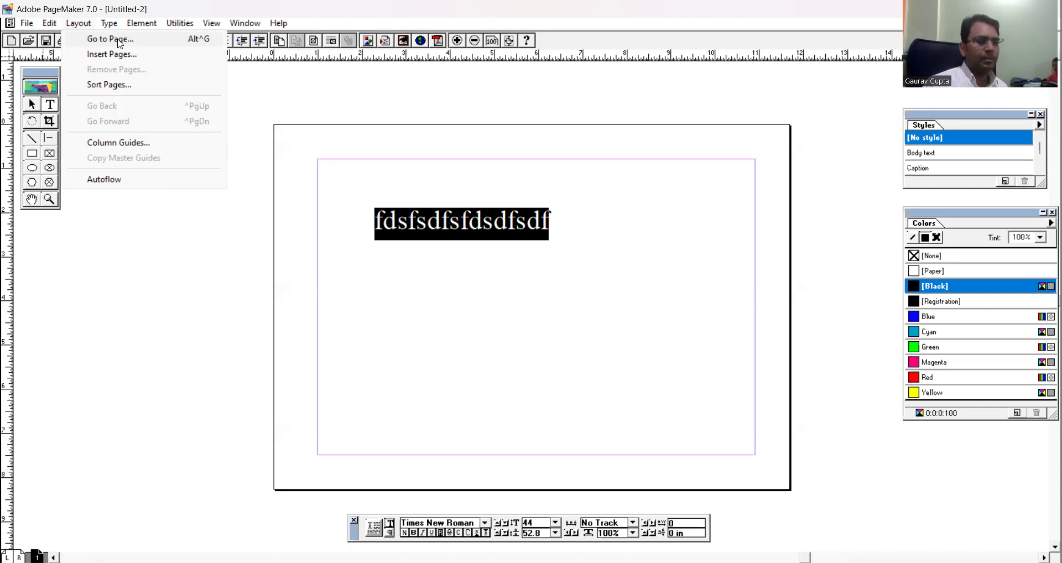
pyautogui.click(120, 40)
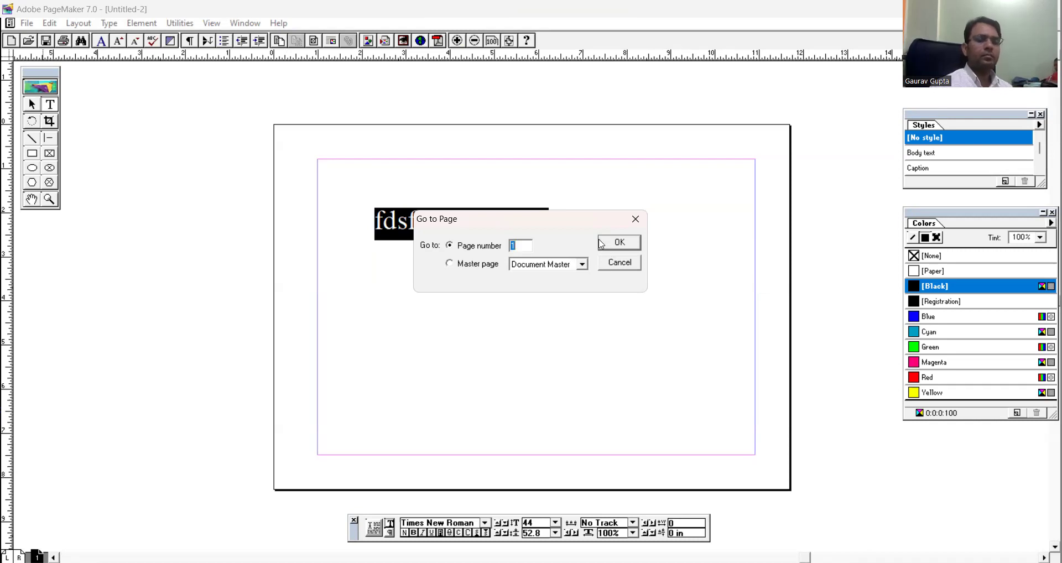
pyautogui.click(625, 267)
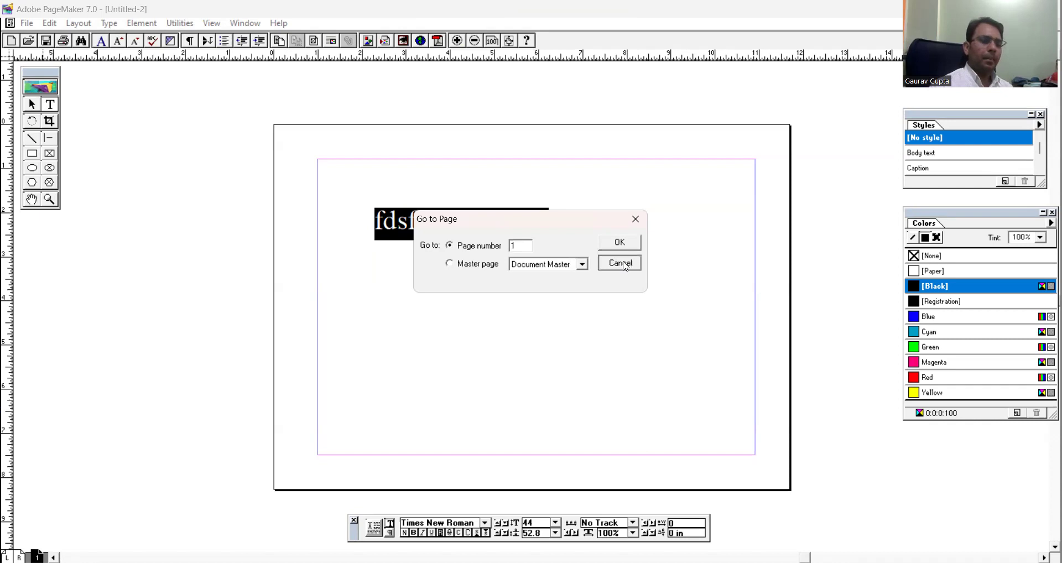
pyautogui.click(152, 372)
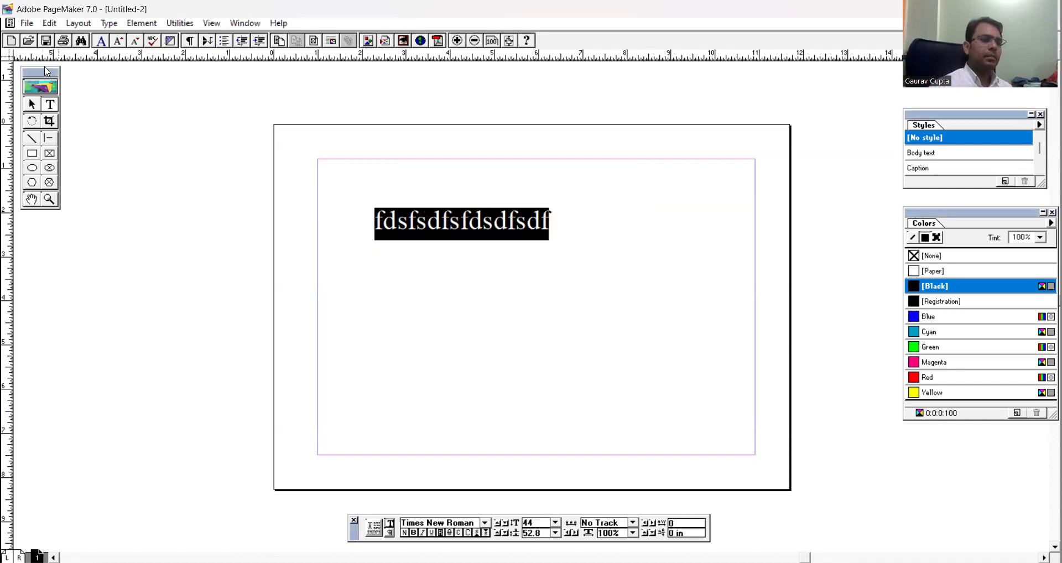
# Start opening an existing publication and browse to the New Volume (D:) drive
pyautogui.click(29, 39)
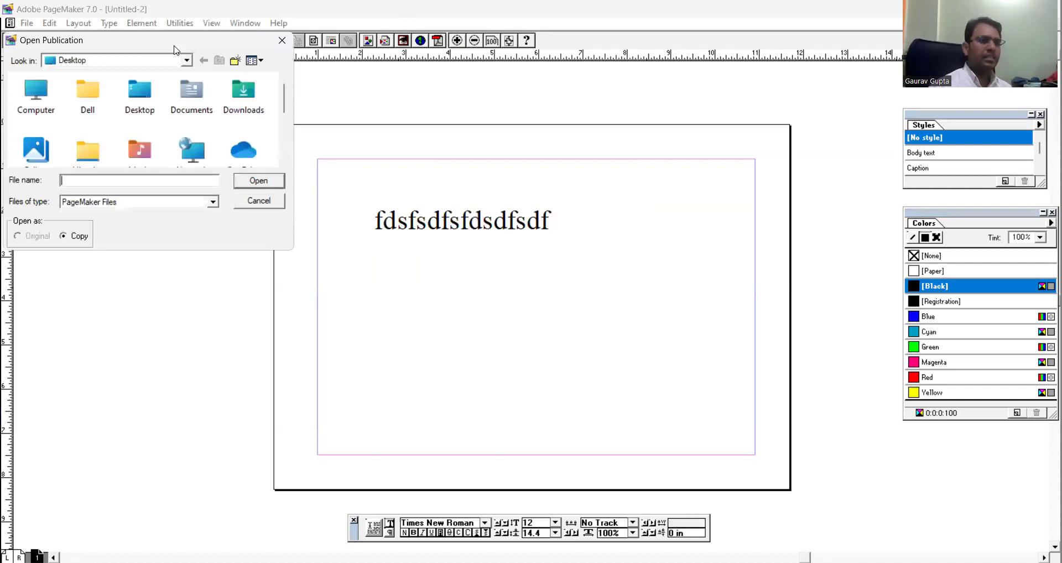
pyautogui.moveTo(175, 49); pyautogui.dragTo(357, 120)
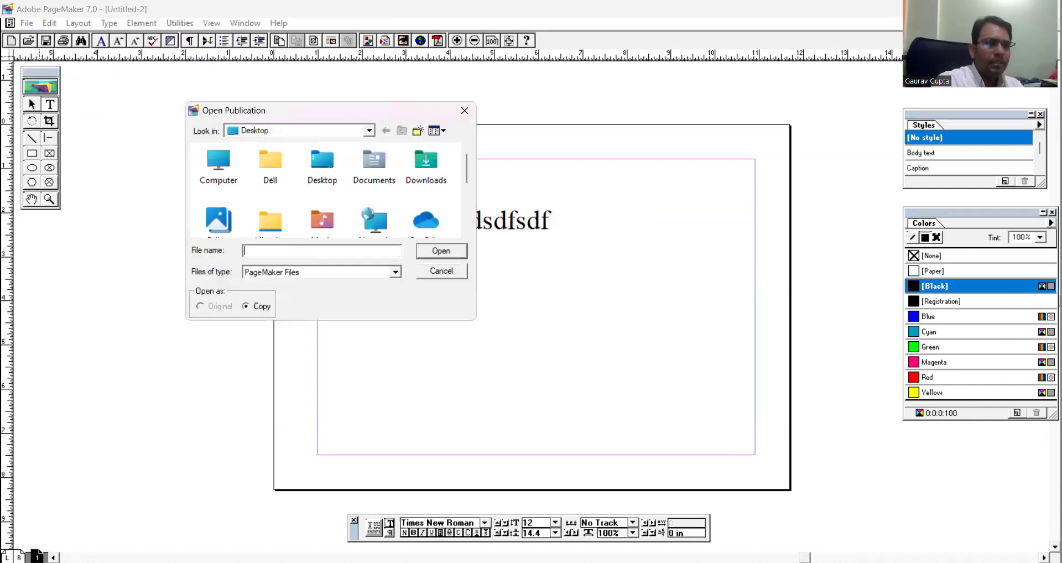
pyautogui.write('mat')
pyautogui.press('BackSpace')
pyautogui.press('BackSpace')
pyautogui.press('BackSpace')
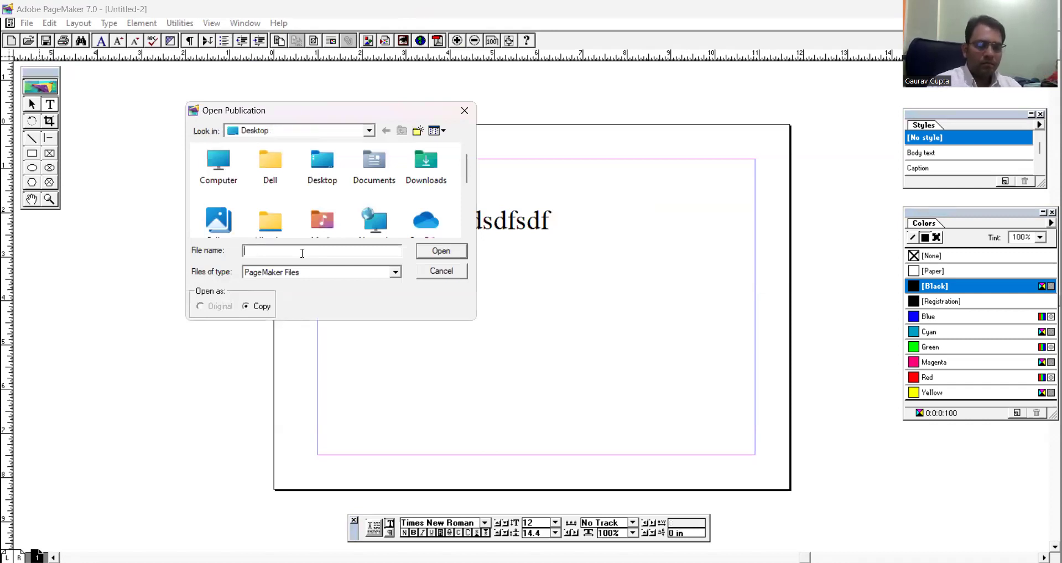
pyautogui.click(216, 172)
pyautogui.doubleClick(215, 172)
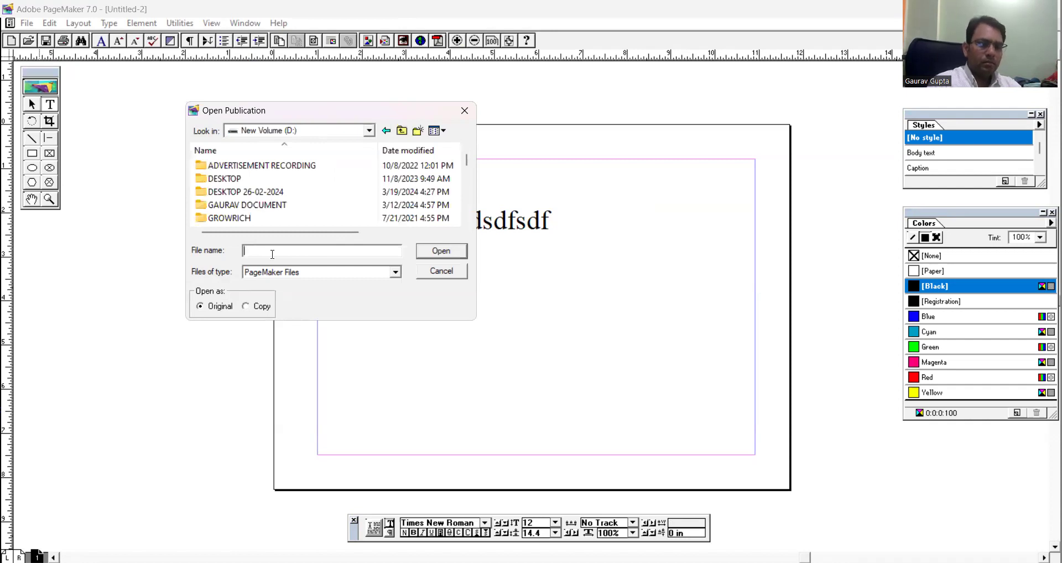
# Open matrimonial images.pmd in its last successfully saved version, accepting the temporary substitutions for the missing fonts
pyautogui.write('matrimonial images.pmd')
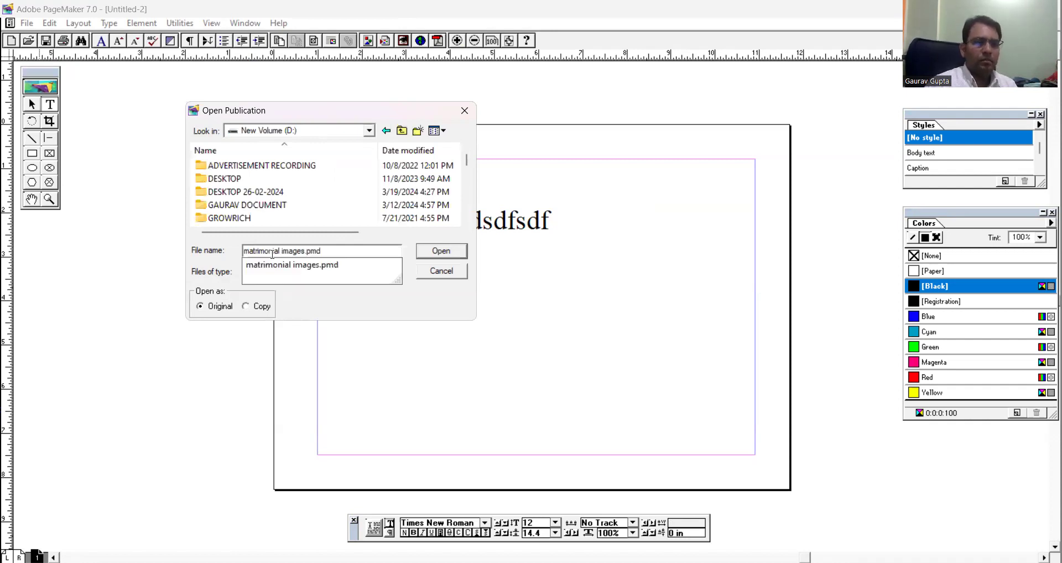
pyautogui.press('Return')
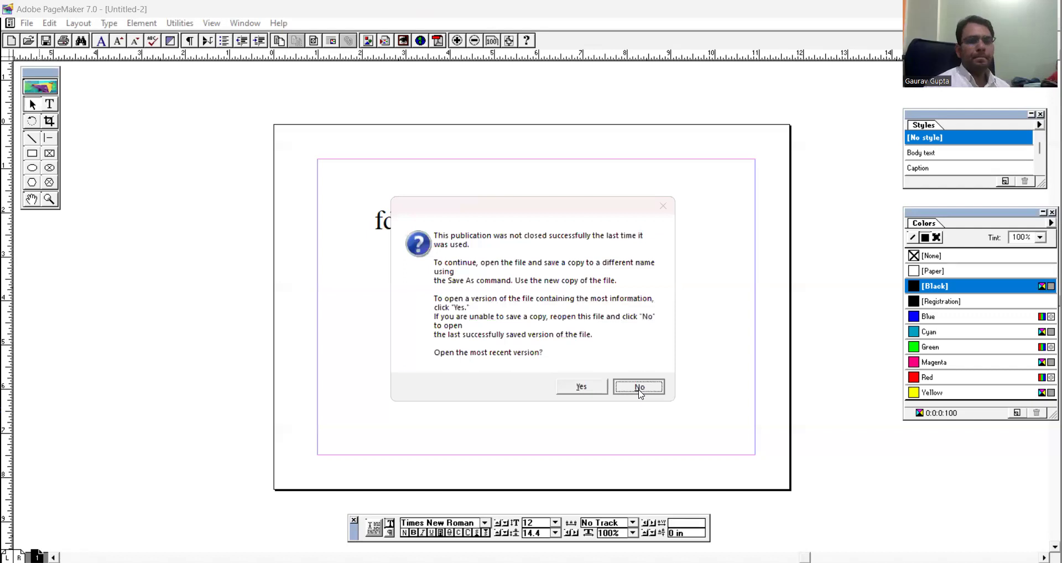
pyautogui.click(638, 387)
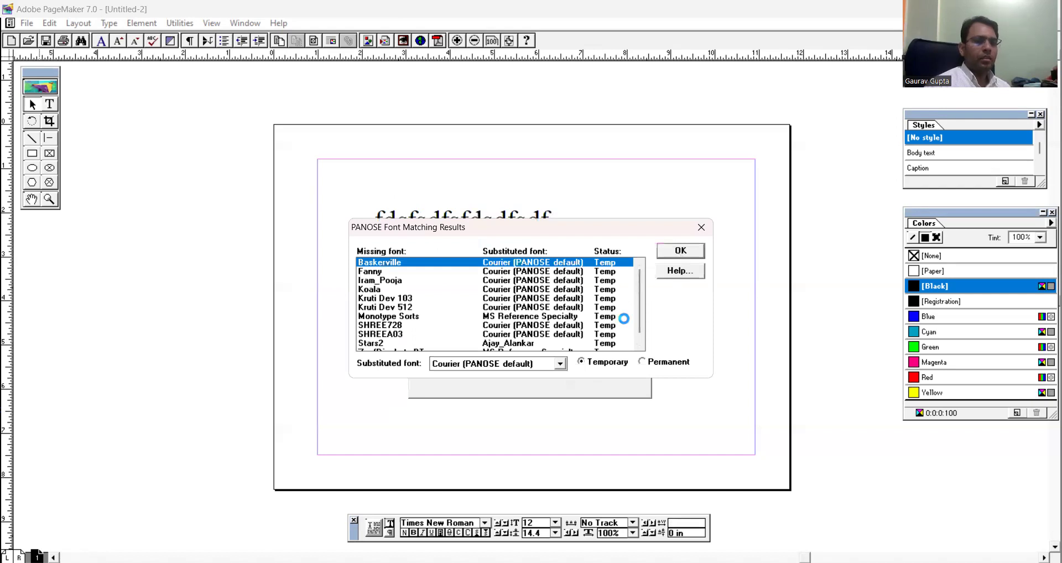
pyautogui.press('Return')
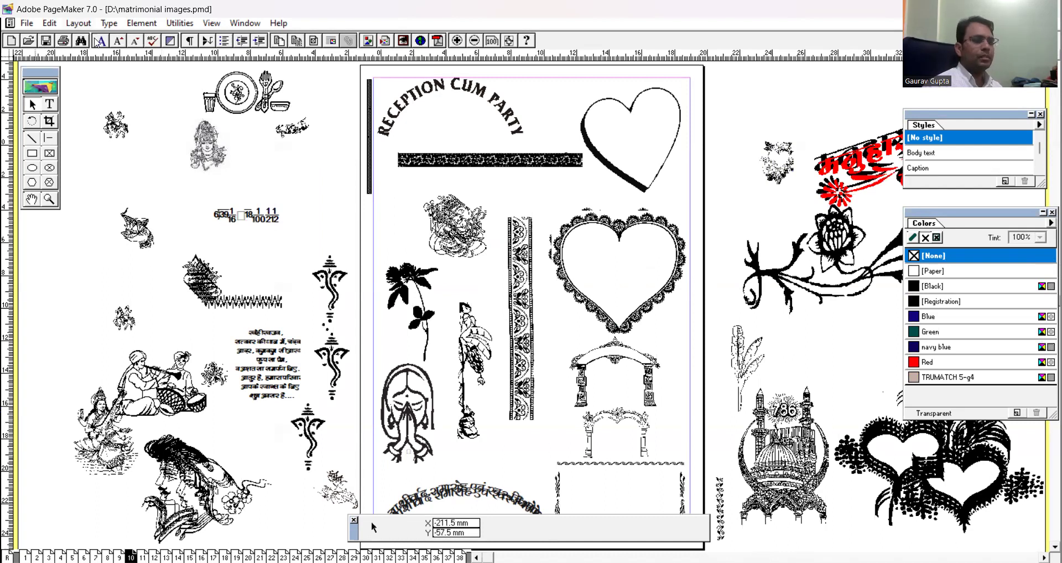
# Go to page 17 of the publication
pyautogui.click(78, 24)
pyautogui.click(97, 40)
pyautogui.write('17')
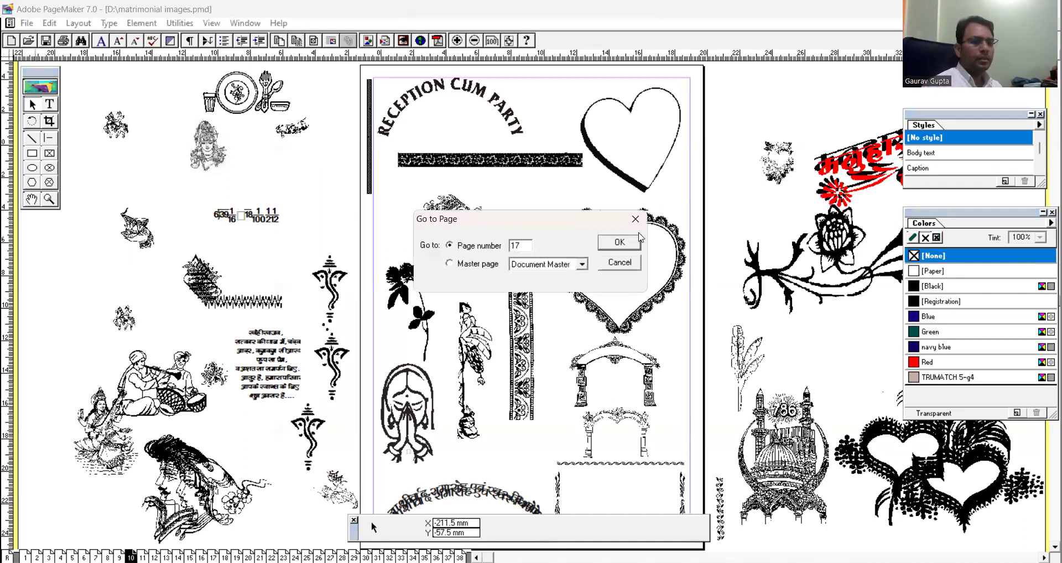
pyautogui.click(624, 241)
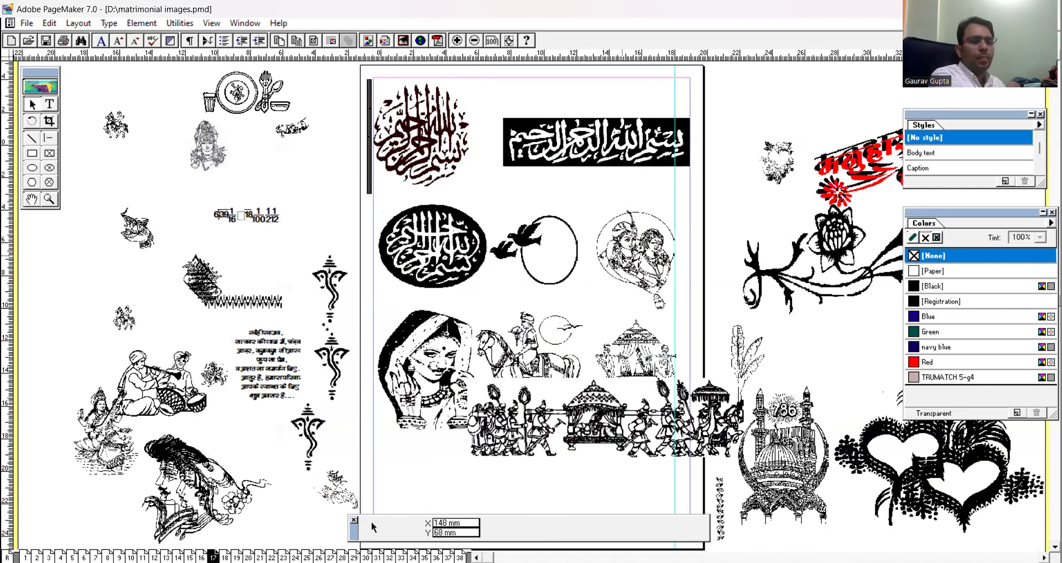
# Insert 5 pages based on Document Master after the current page, and go to page 19
pyautogui.click(85, 25)
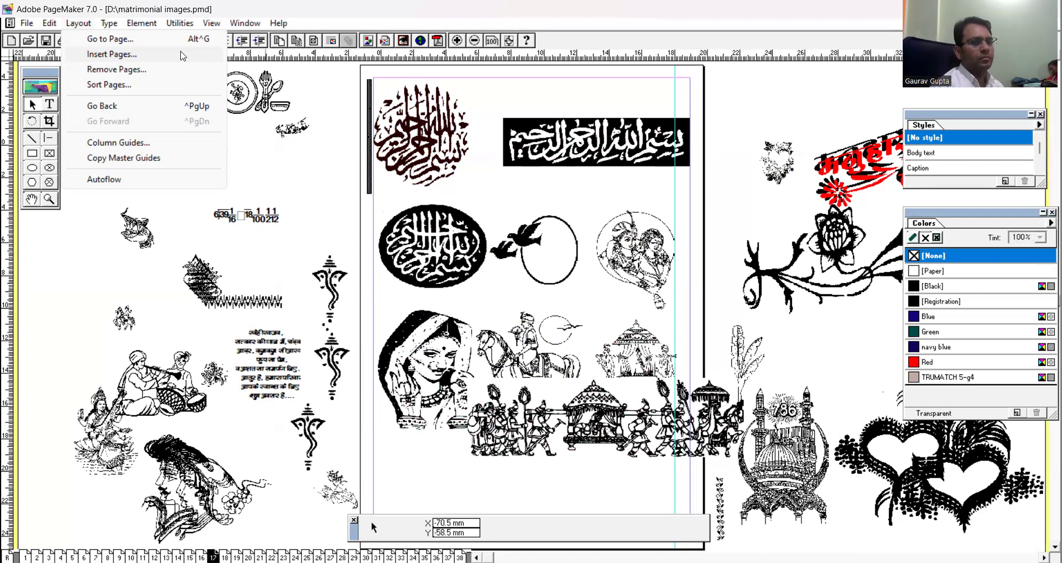
pyautogui.click(182, 54)
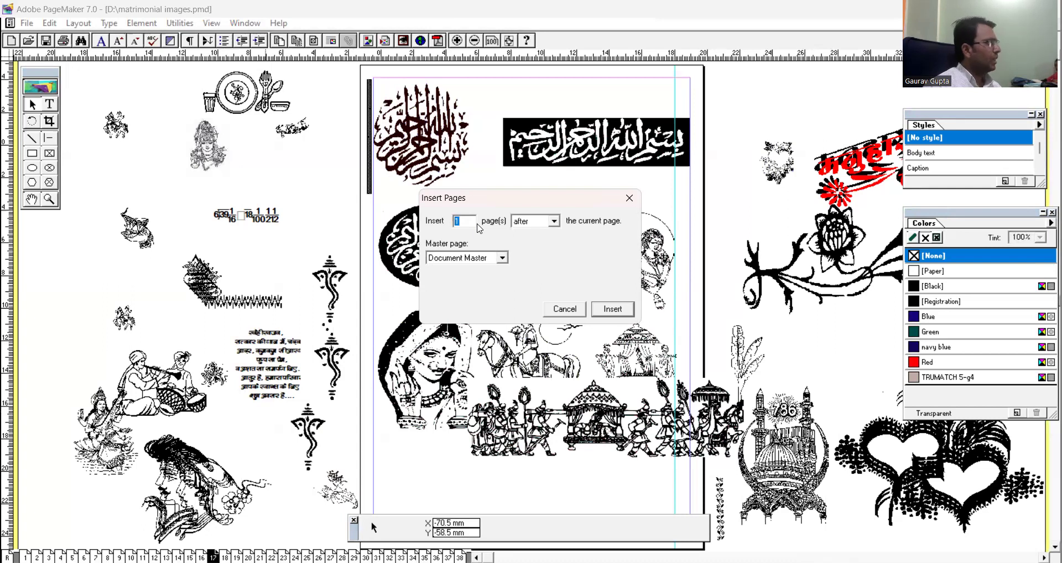
pyautogui.write('5')
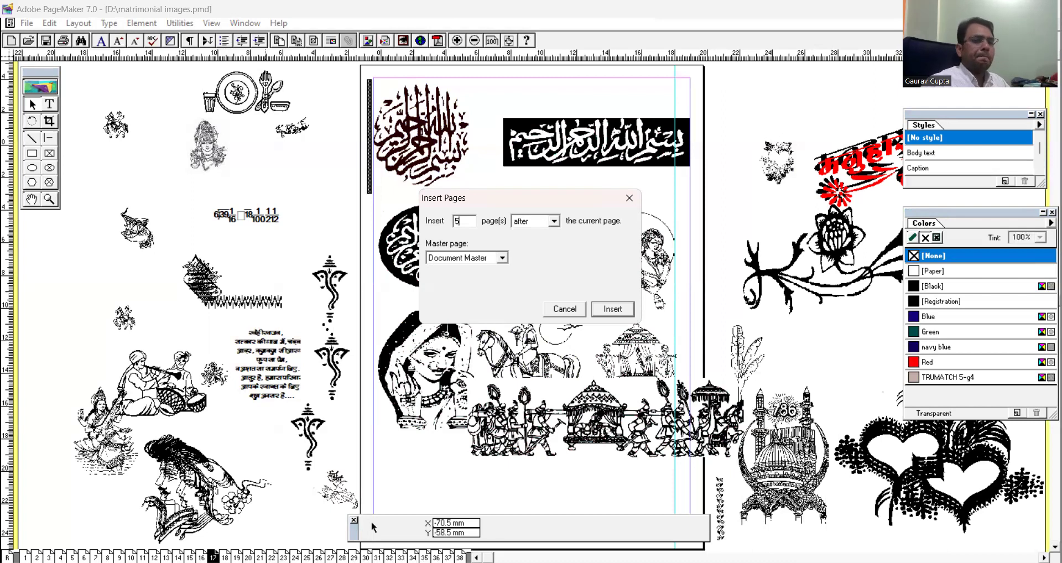
pyautogui.click(604, 311)
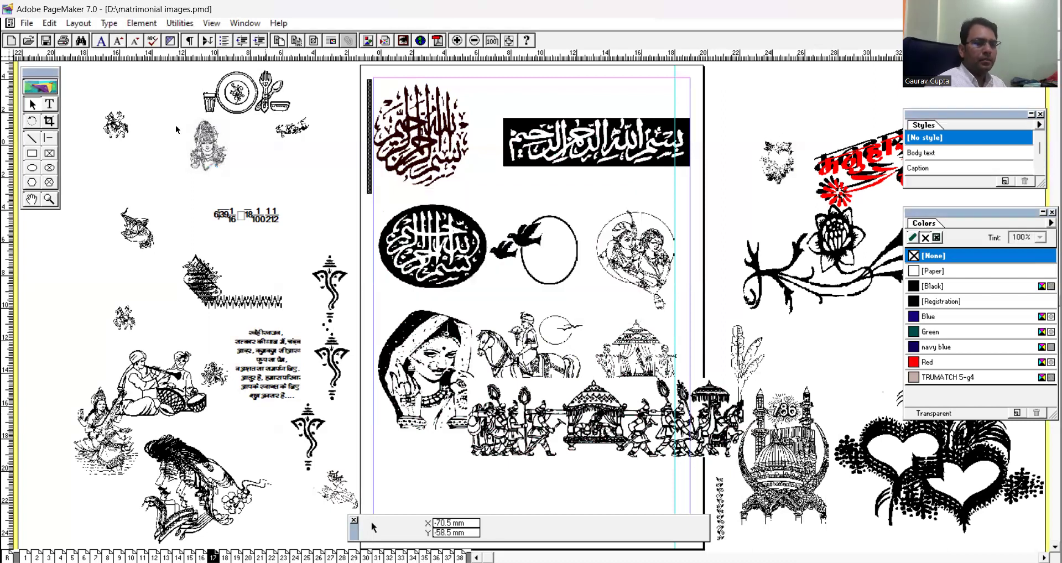
pyautogui.click(78, 22)
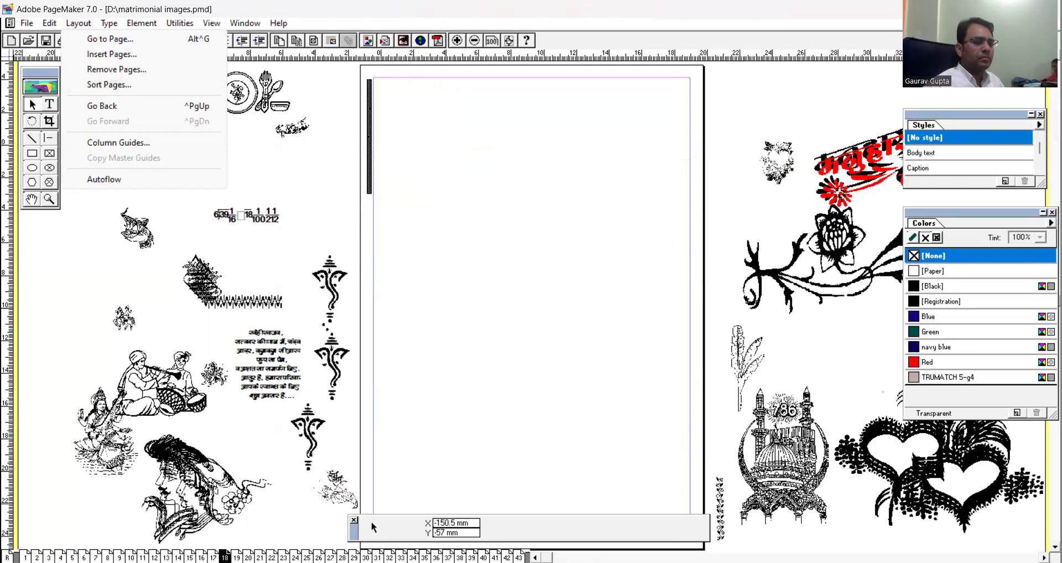
pyautogui.click(237, 558)
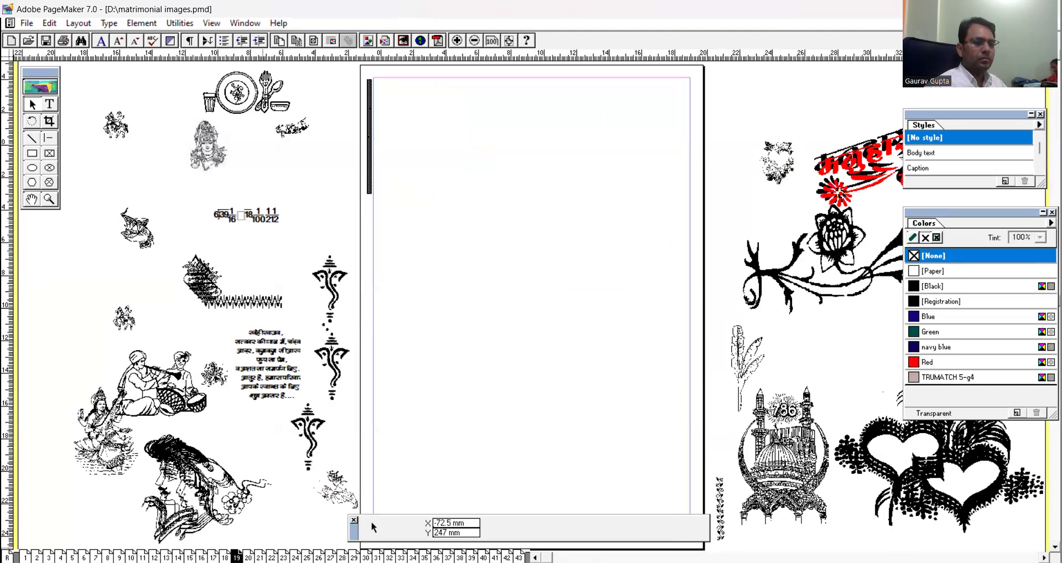
# Colour the L-shaped floral corner ornament on page 23 Red
pyautogui.click(295, 557)
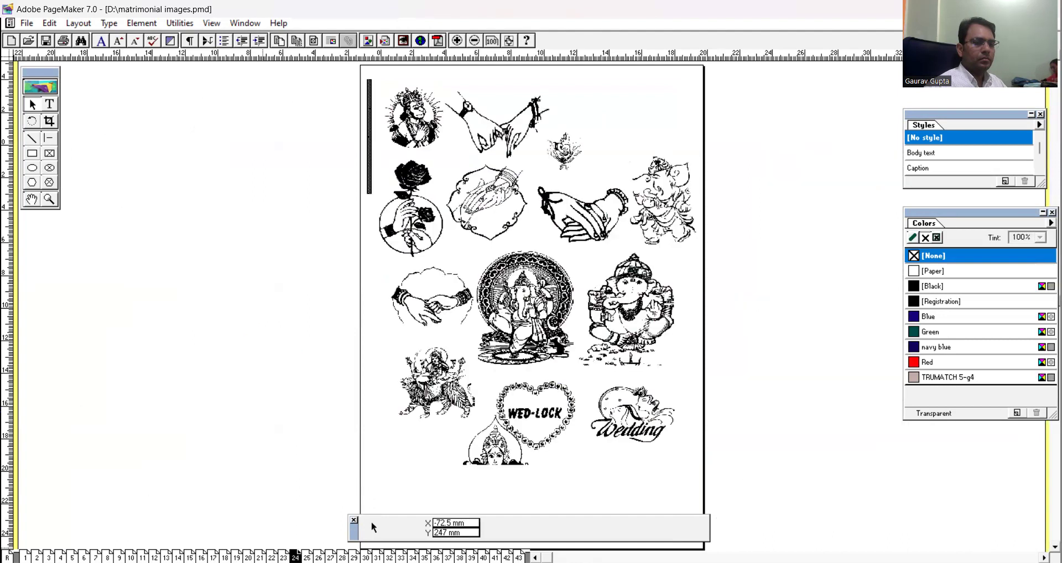
pyautogui.press('pageup')
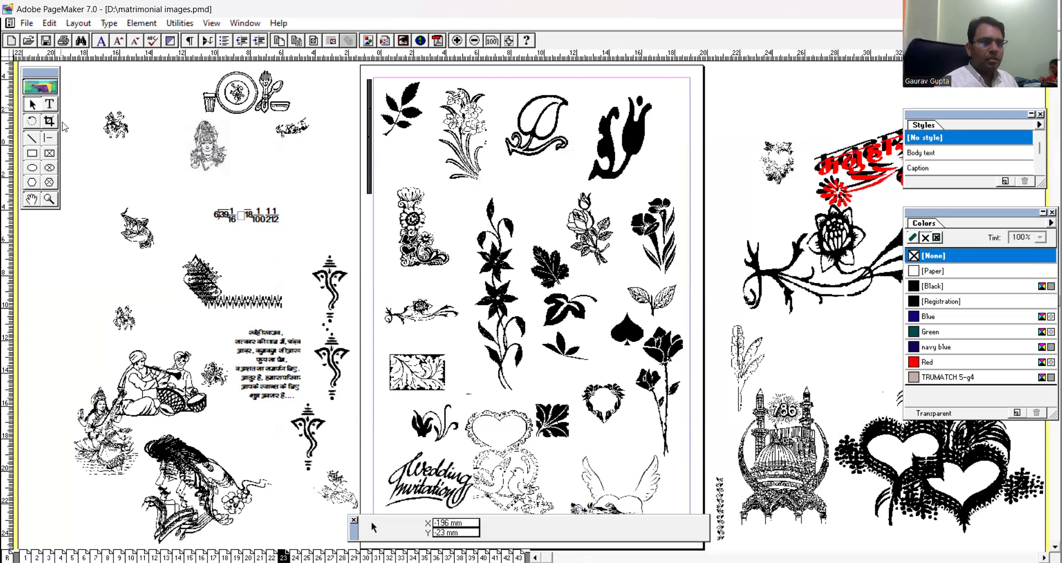
pyautogui.click(50, 199)
pyautogui.moveTo(375, 172); pyautogui.dragTo(494, 301)
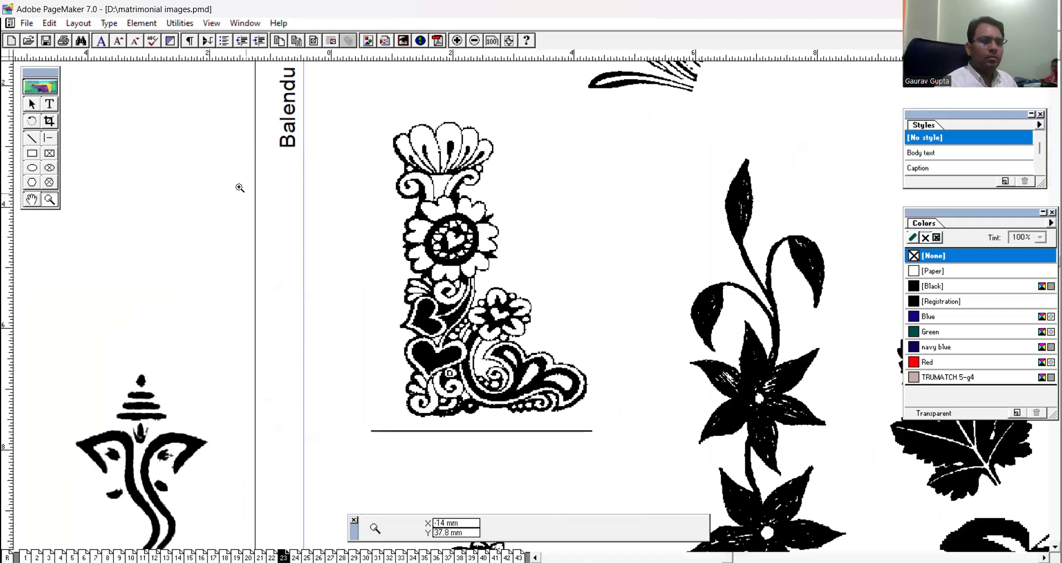
pyautogui.click(31, 104)
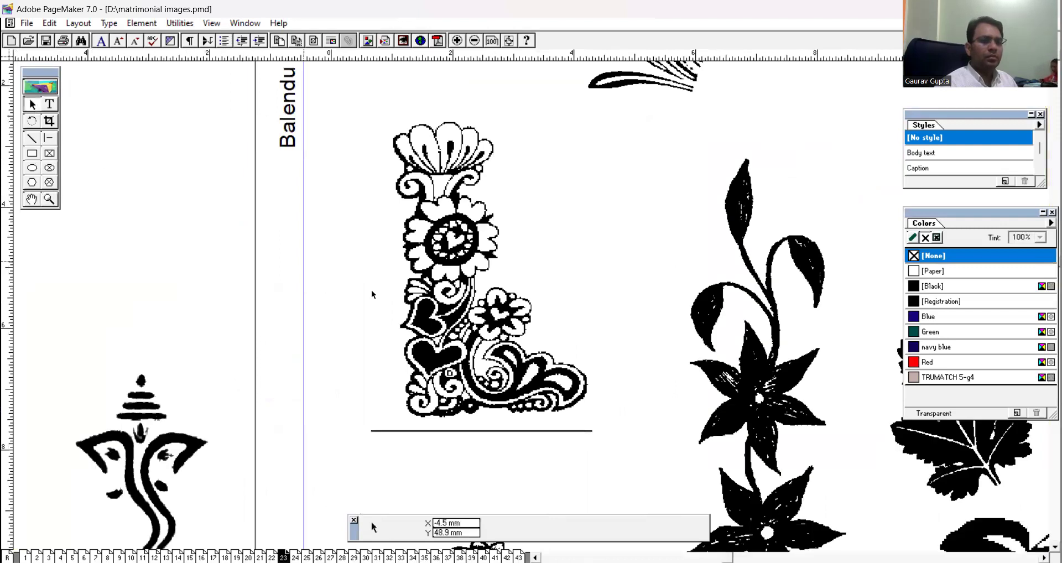
pyautogui.click(438, 335)
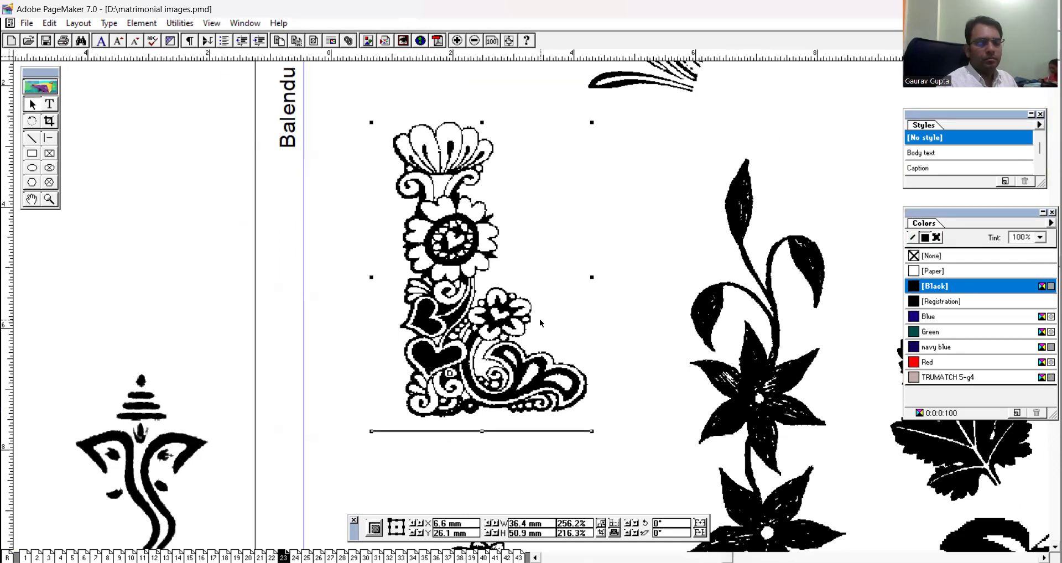
pyautogui.hotkey('ctrl', '-')
pyautogui.hotkey('ctrl', '-')
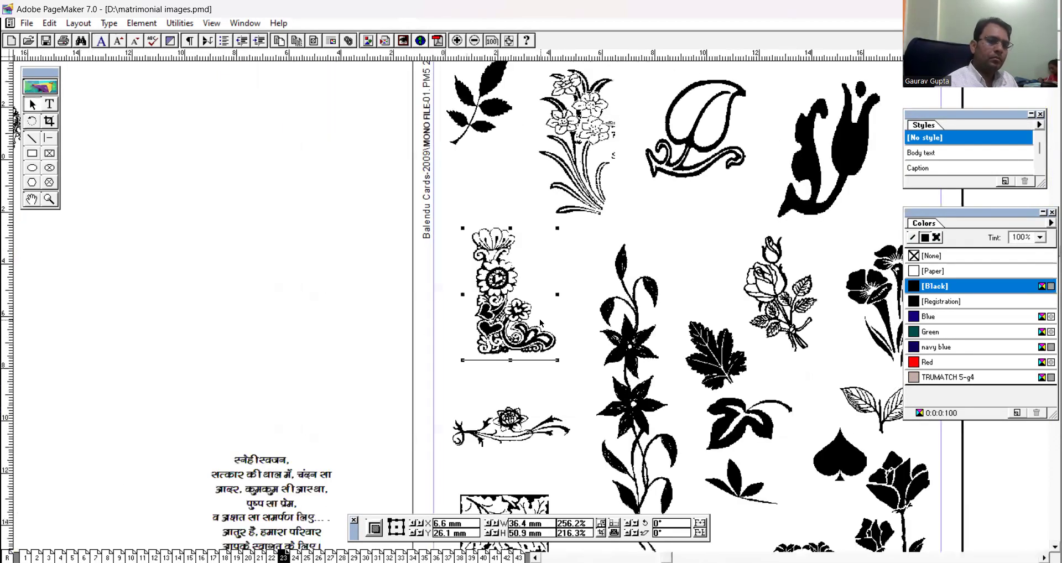
pyautogui.click(934, 362)
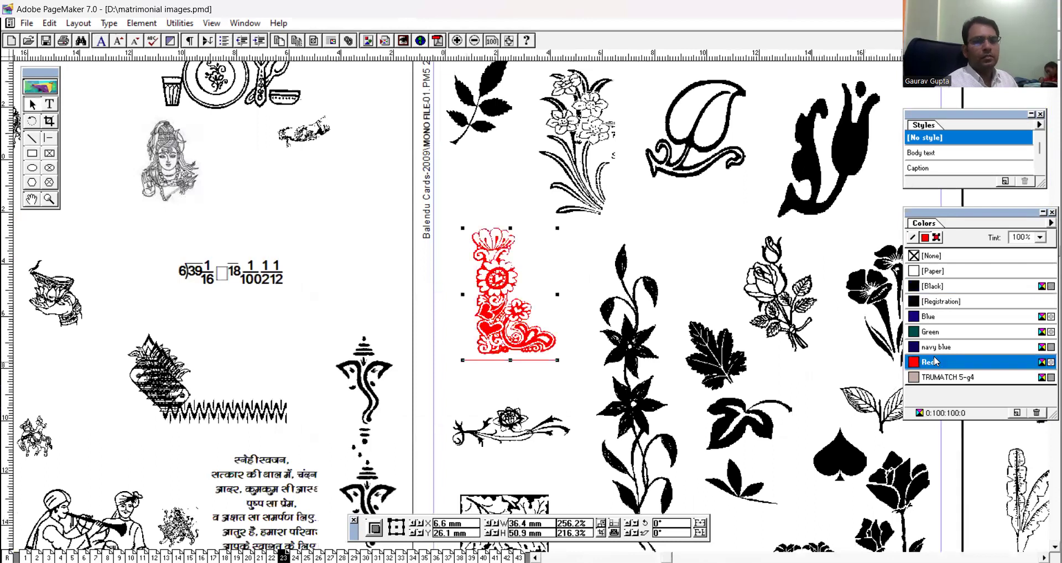
# Colour the tall flowering vine navy blue and move it over the red corner ornament
pyautogui.click(632, 345)
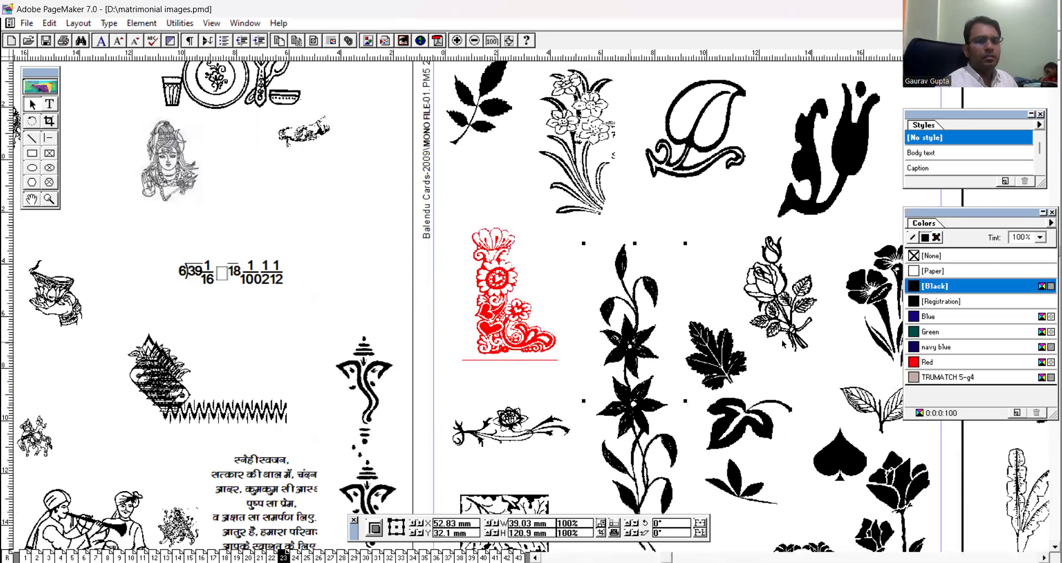
pyautogui.click(934, 332)
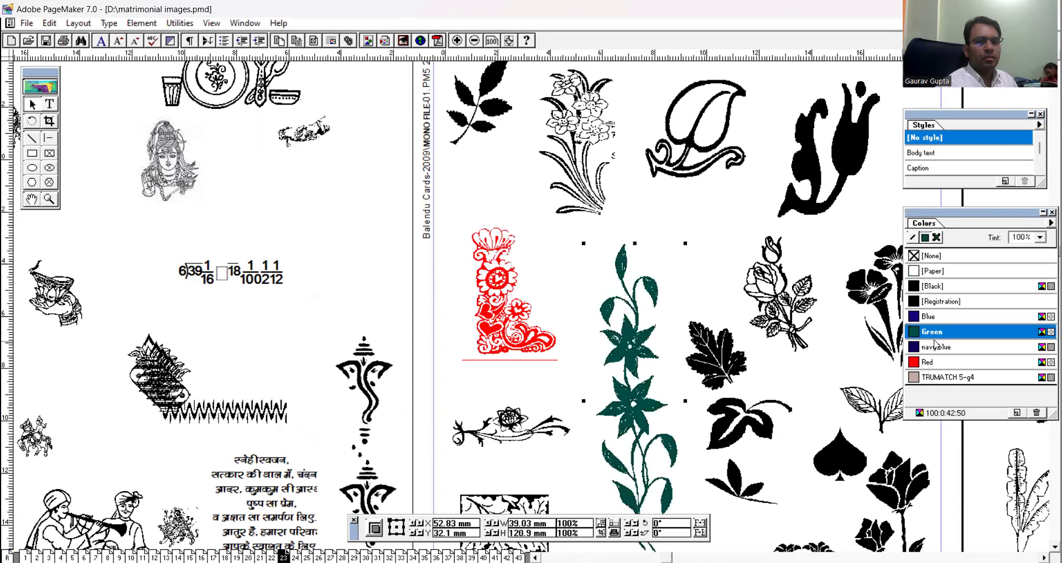
pyautogui.click(935, 347)
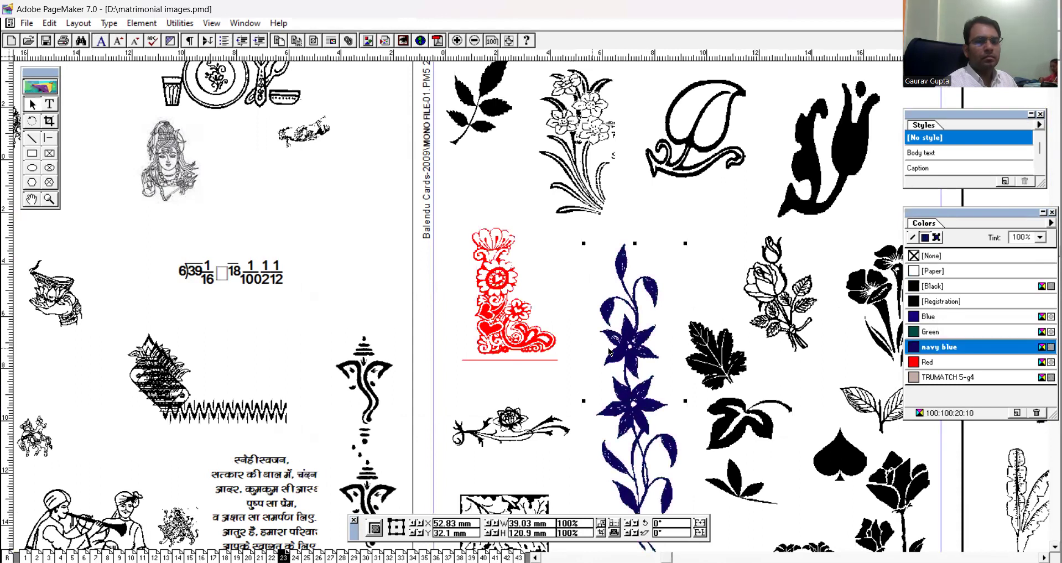
pyautogui.moveTo(621, 348); pyautogui.dragTo(497, 229)
pyautogui.moveTo(516, 326); pyautogui.dragTo(502, 287)
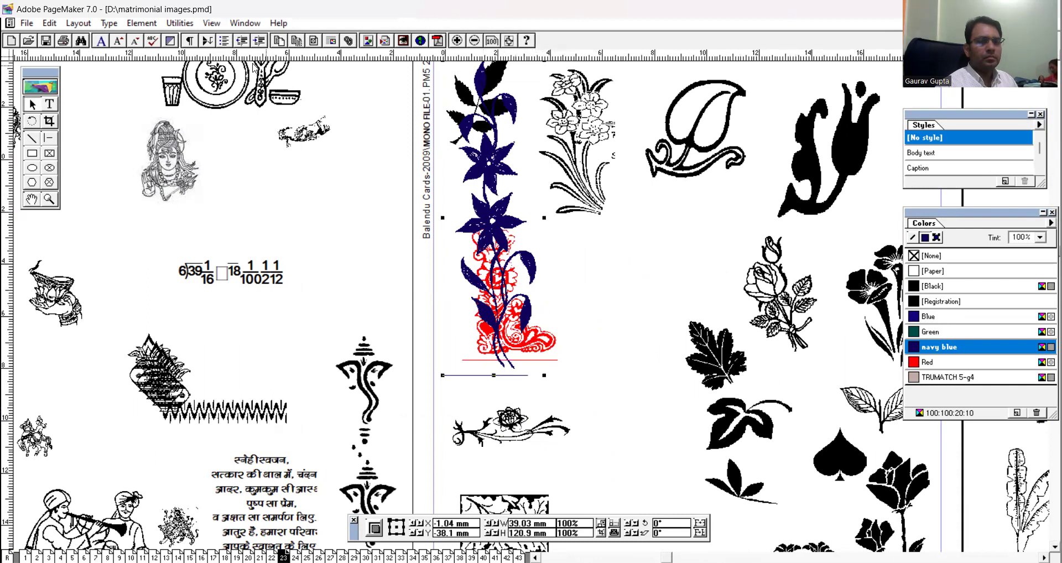
pyautogui.click(84, 24)
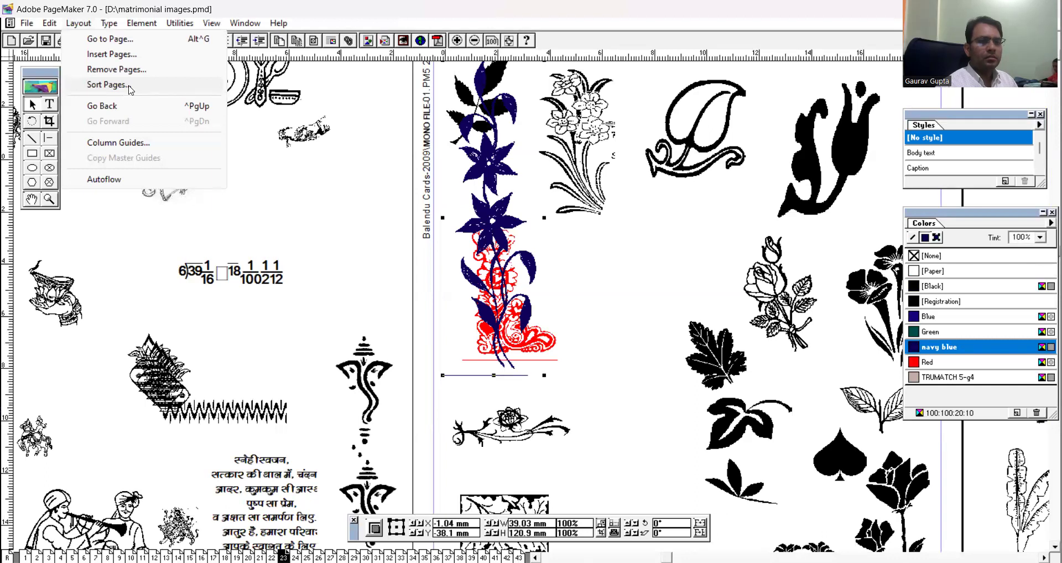
pyautogui.click(289, 186)
pyautogui.click(264, 173)
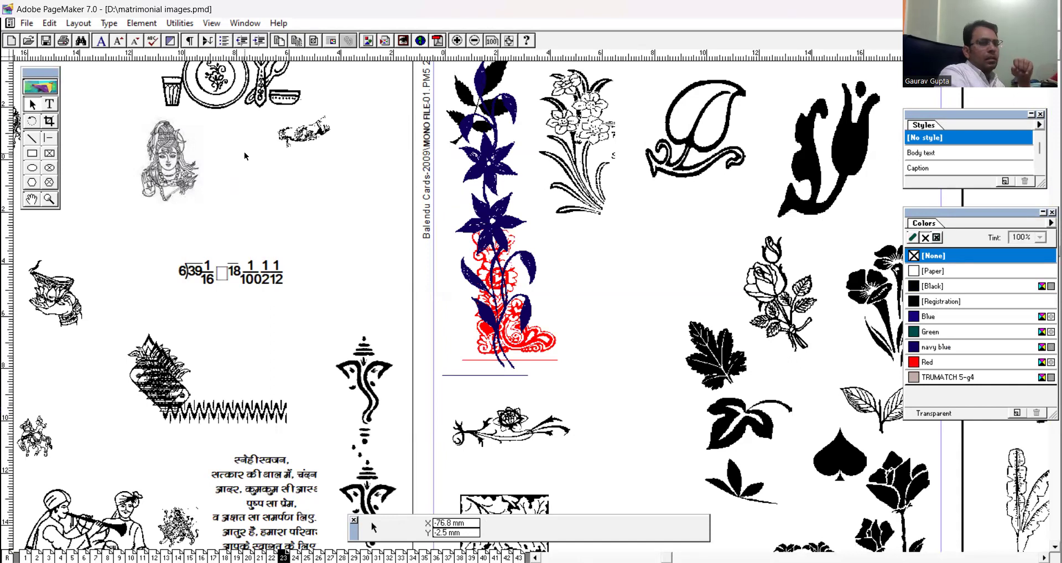
# Go back to the previously viewed page, go forward again, and go back once more to page 24
pyautogui.click(81, 25)
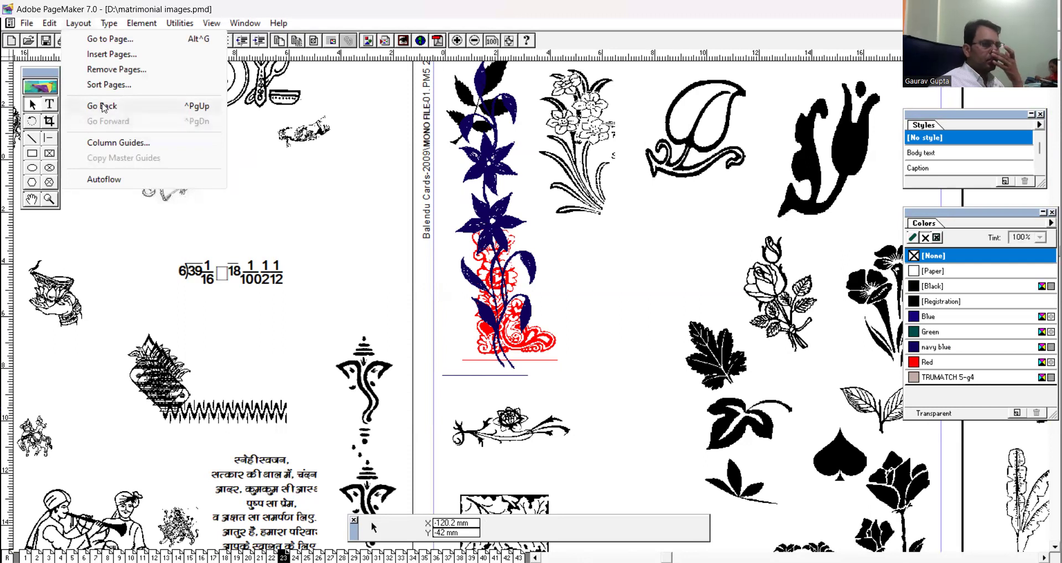
pyautogui.click(104, 108)
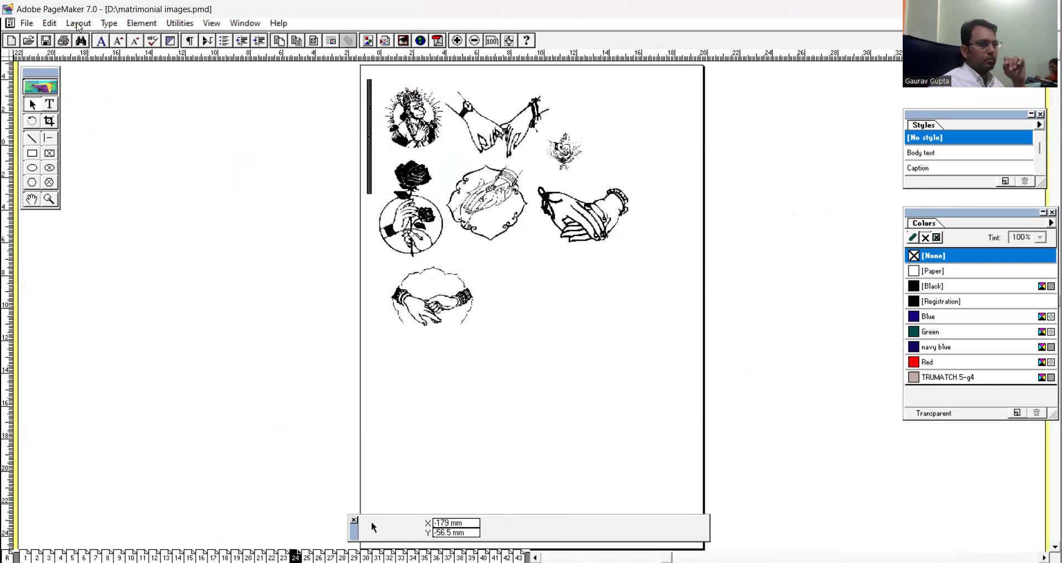
pyautogui.click(100, 121)
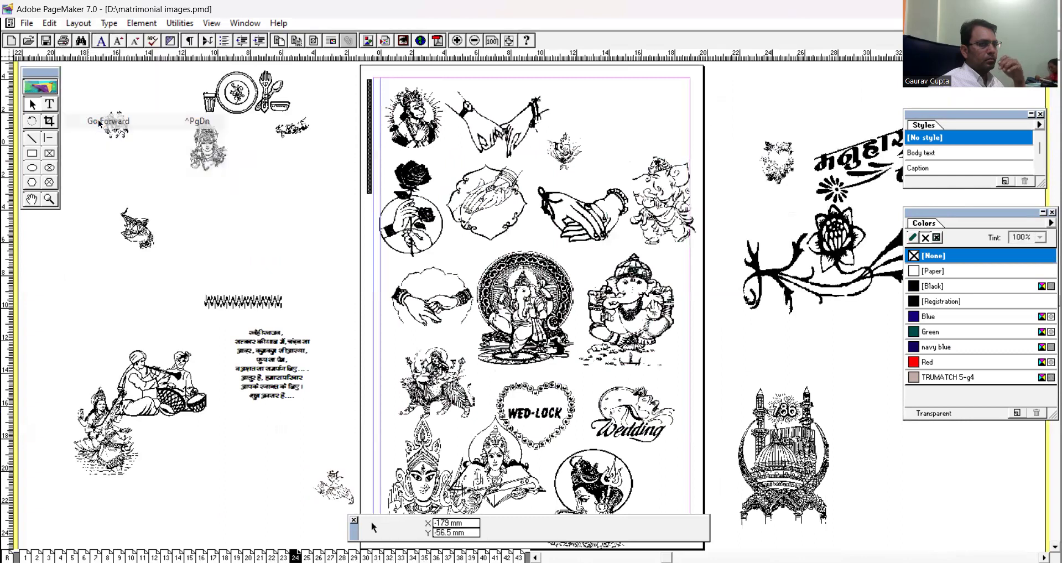
pyautogui.click(81, 25)
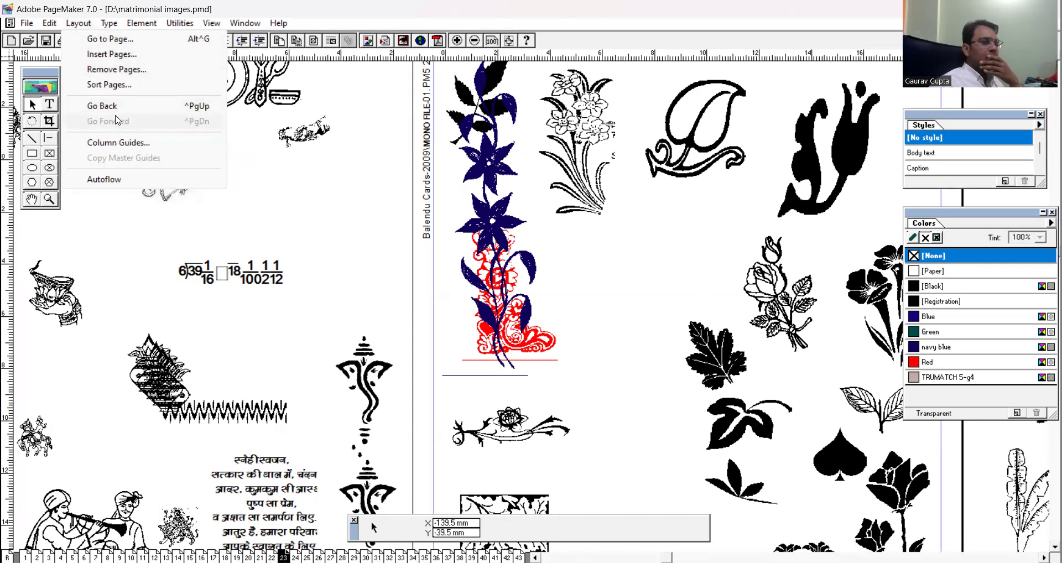
pyautogui.click(109, 108)
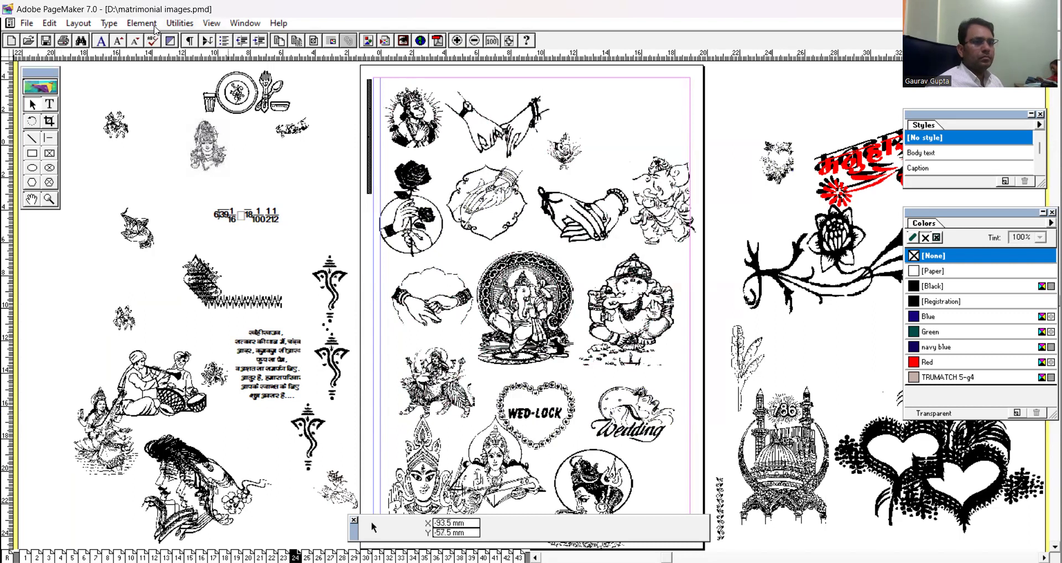
# Try to apply custom column guides with 5 mm between columns to page 24
pyautogui.click(137, 25)
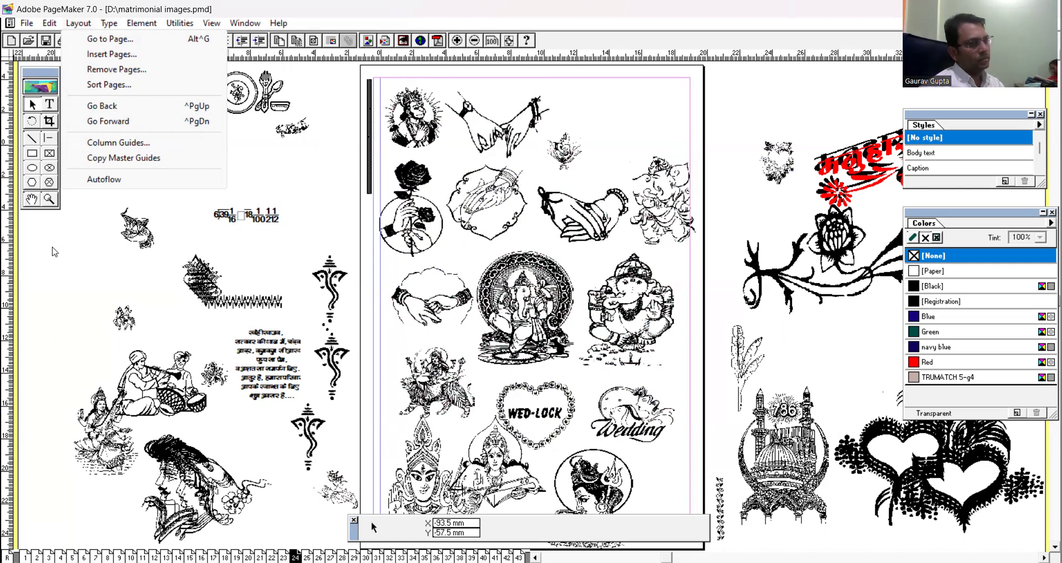
pyautogui.click(99, 143)
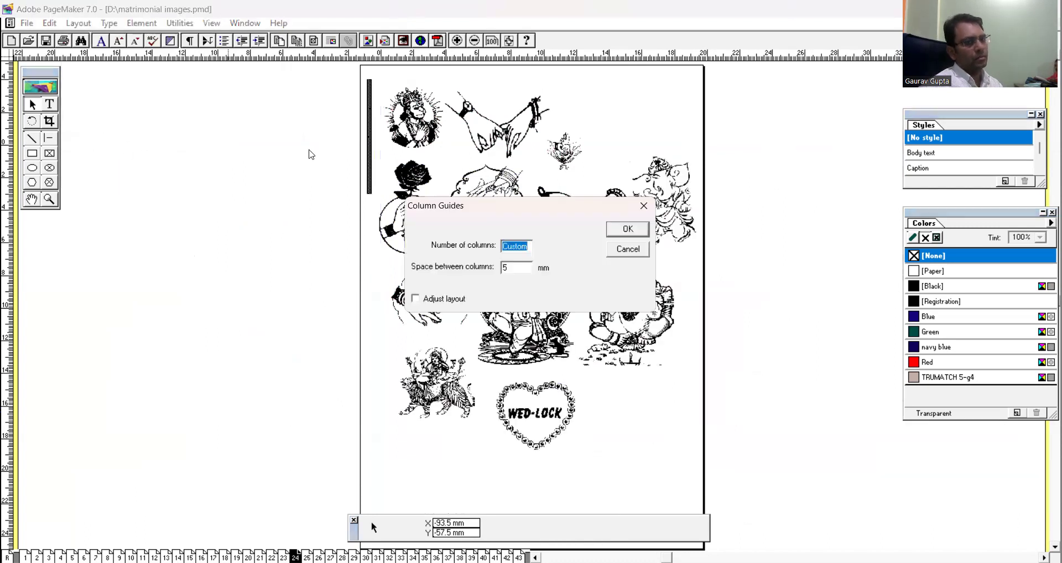
pyautogui.click(502, 266)
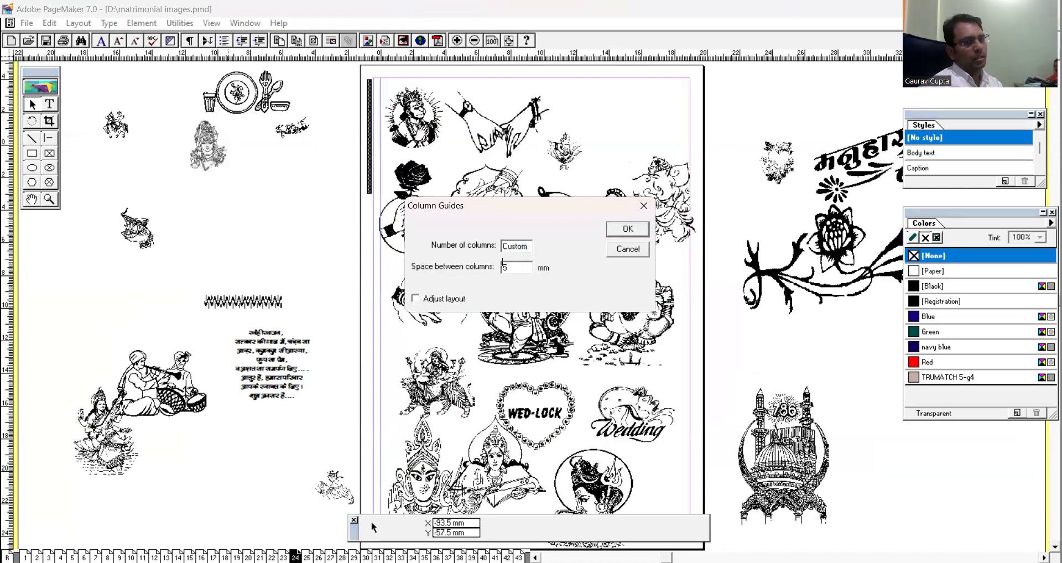
pyautogui.moveTo(503, 263); pyautogui.dragTo(485, 262)
pyautogui.press('Return')
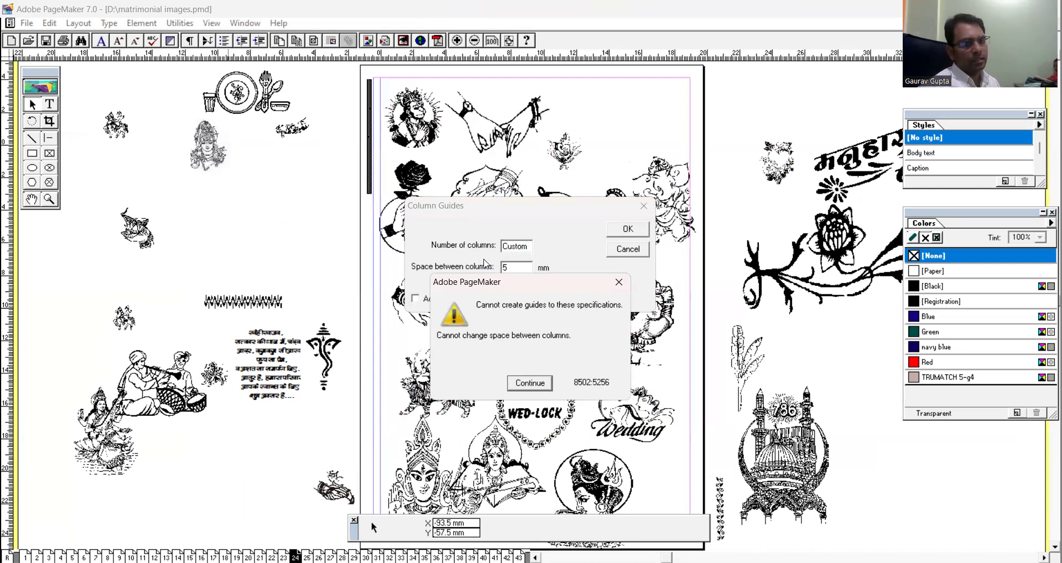
pyautogui.click(529, 388)
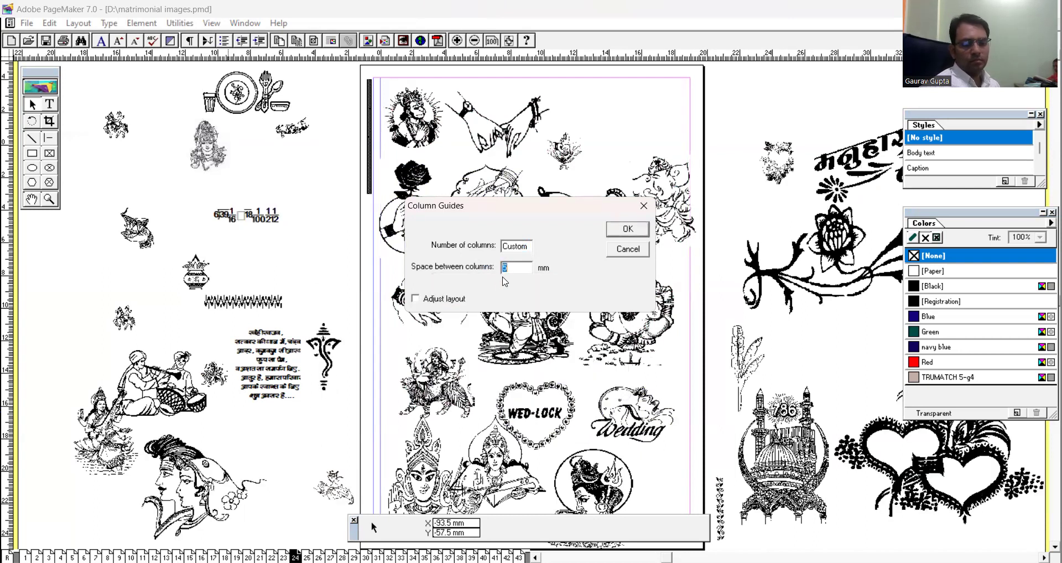
pyautogui.press('Return')
pyautogui.click(535, 383)
pyautogui.click(628, 230)
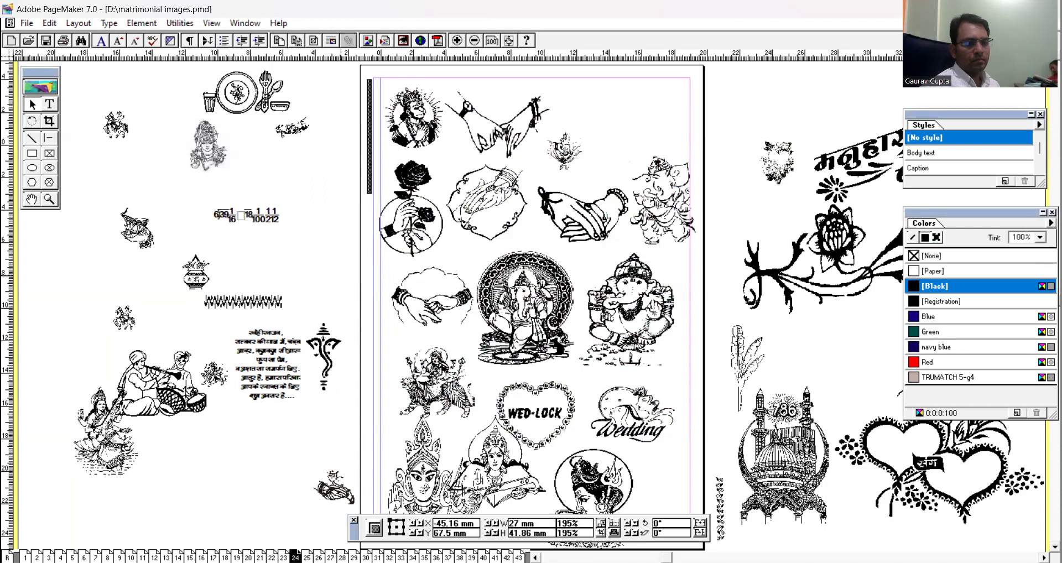
# Go to page 43 and insert one page after it
pyautogui.click(518, 557)
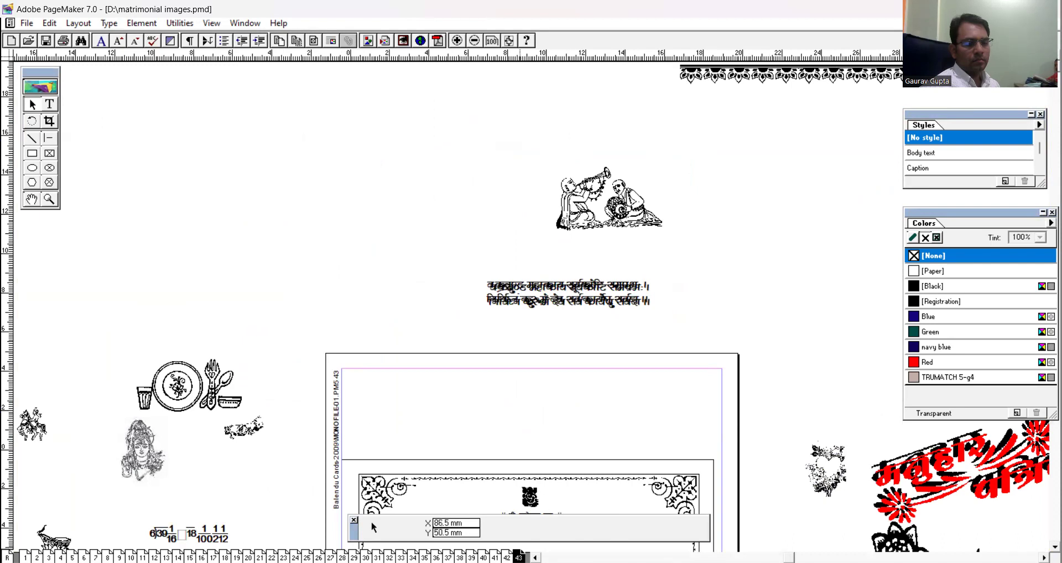
pyautogui.rightClick(519, 556)
pyautogui.click(546, 516)
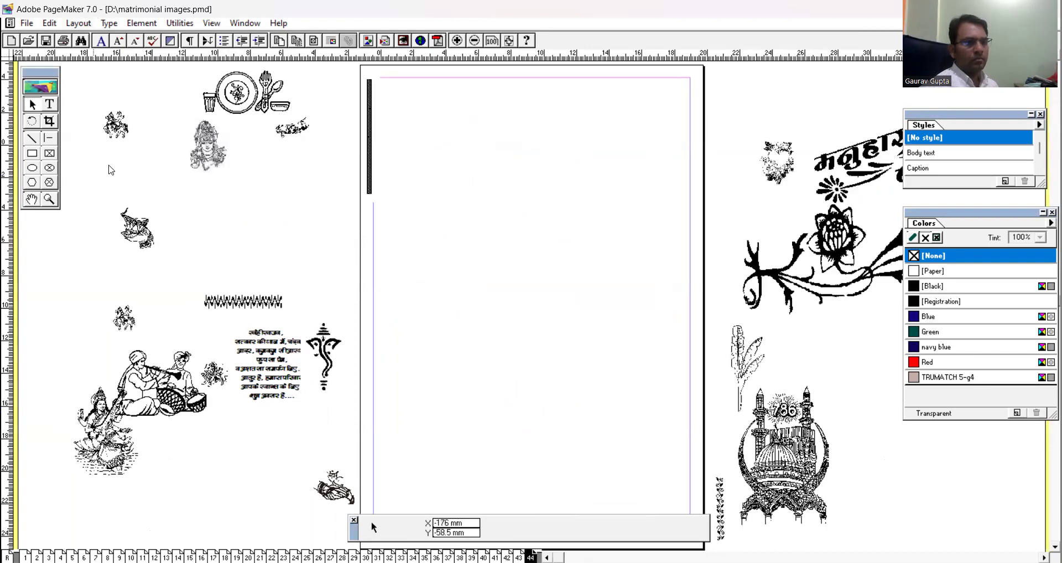
# Apply column guides to page 44 with 1 column and 5 mm space between columns
pyautogui.hotkey('alt', 'l')
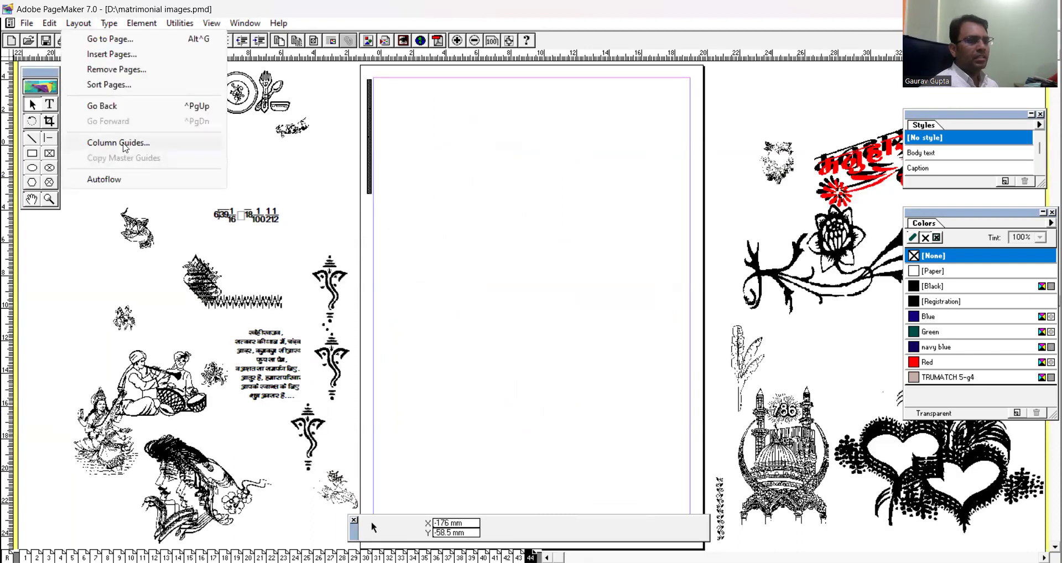
pyautogui.click(118, 143)
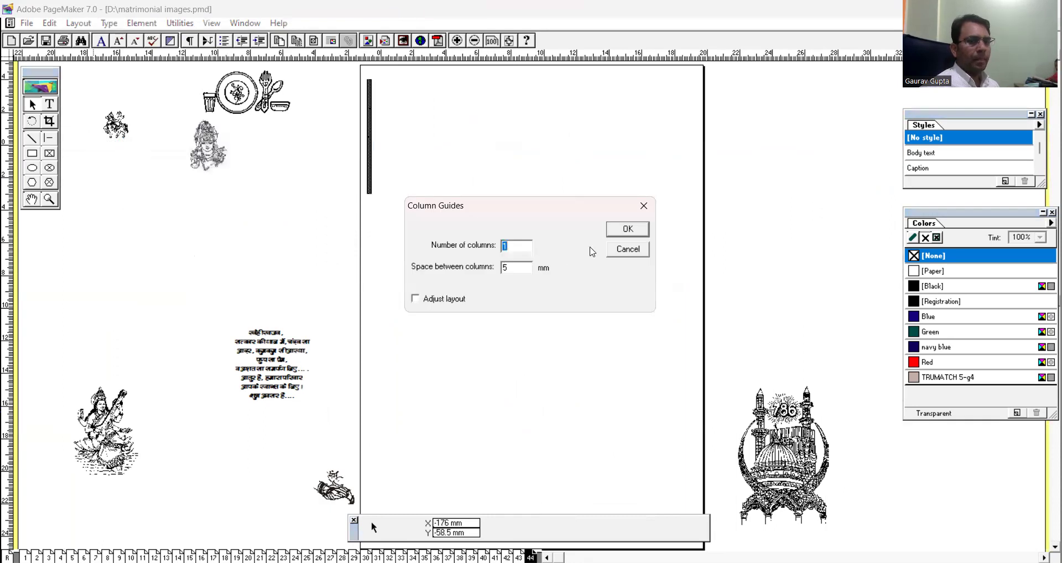
pyautogui.press('Tab')
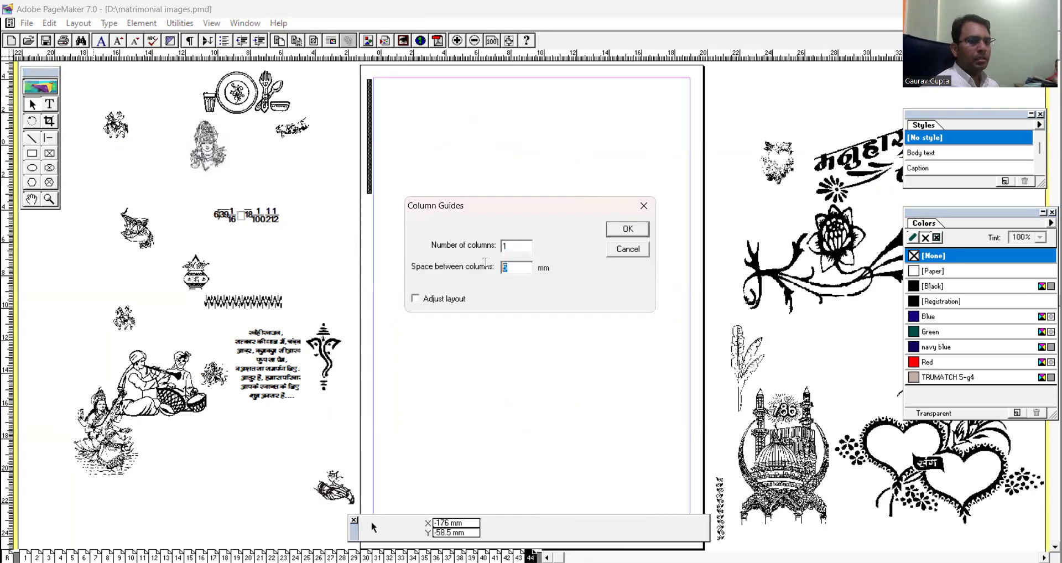
pyautogui.click(632, 232)
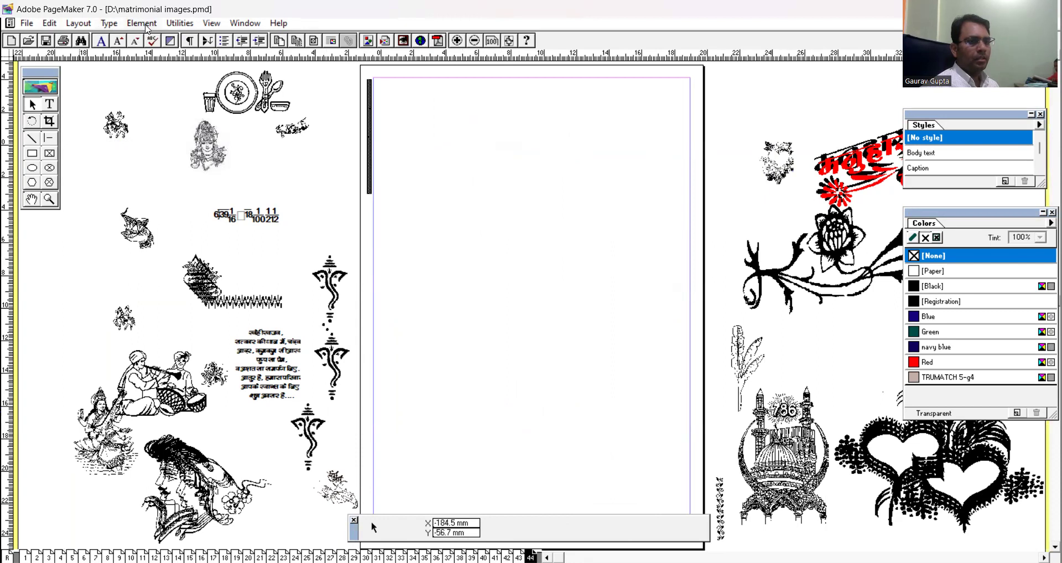
pyautogui.click(78, 24)
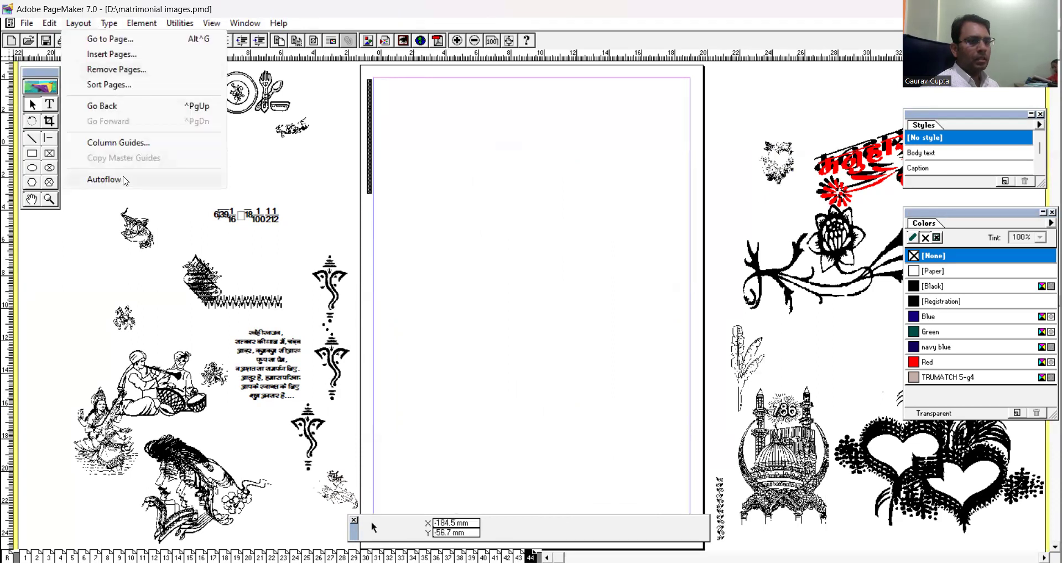
pyautogui.click(99, 286)
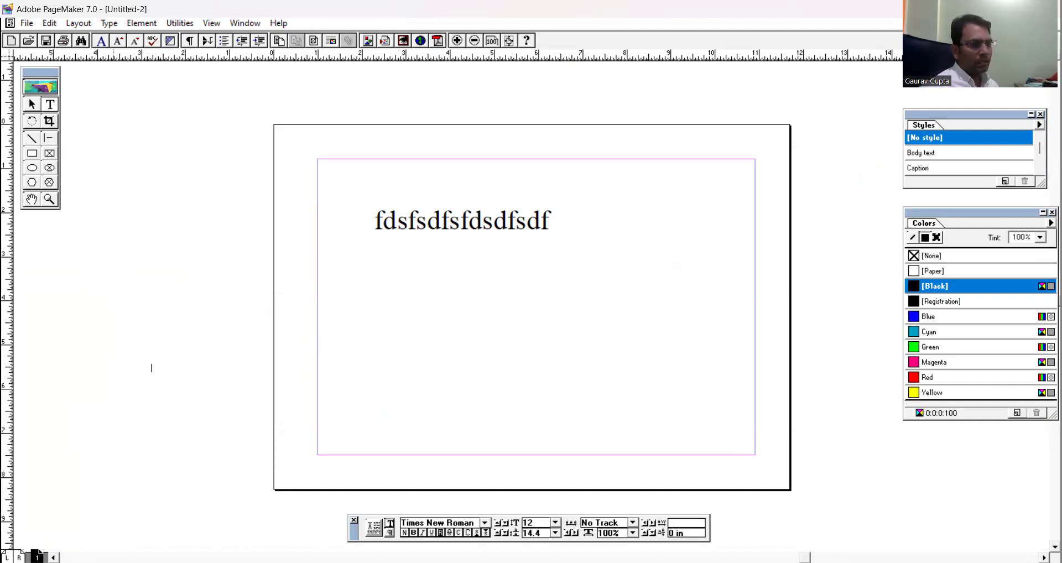
# In the Untitled-2 publication, insert two pages after page 1 and go to the left and right master pages
pyautogui.rightClick(39, 557)
pyautogui.click(68, 515)
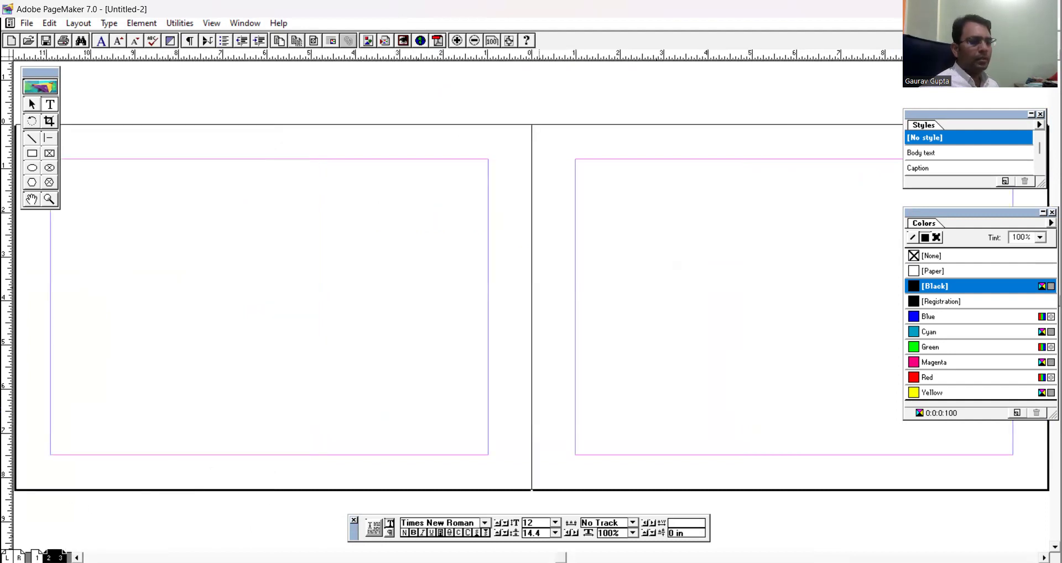
pyautogui.click(77, 557)
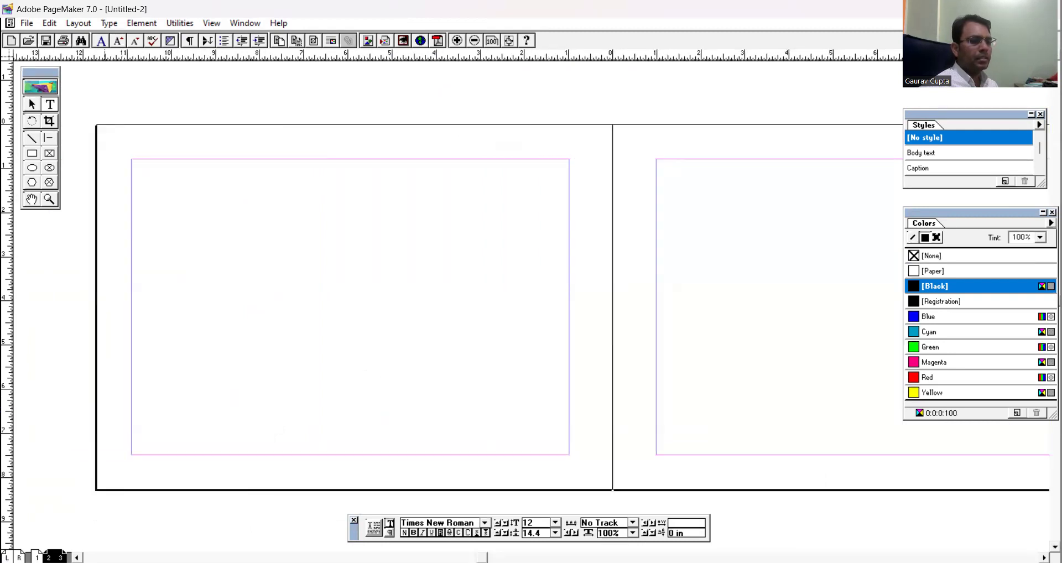
pyautogui.click(18, 557)
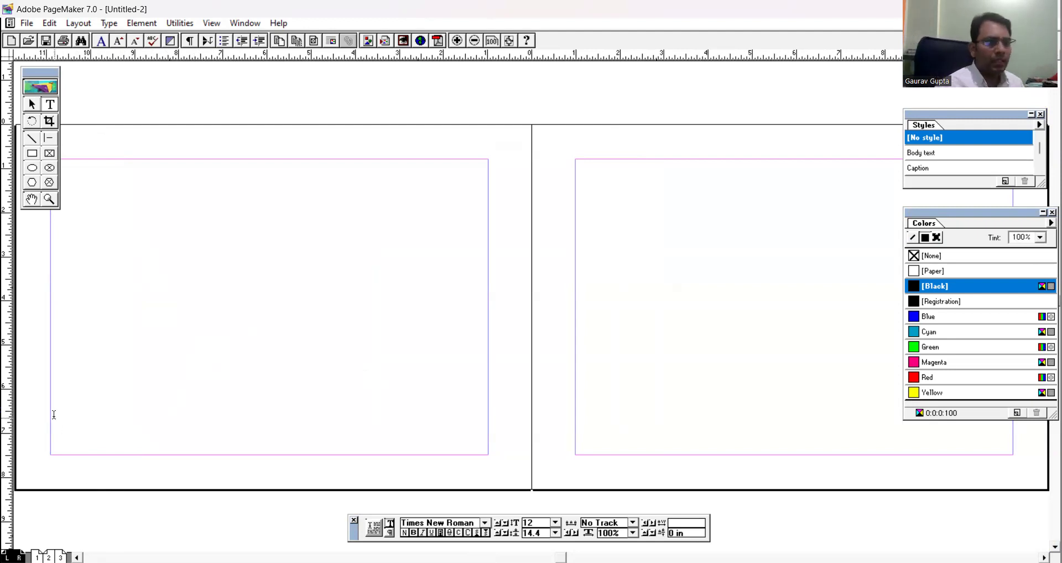
# Add placeholder text at the upper part of the left master page and enlarge it to 121 points
pyautogui.click(35, 107)
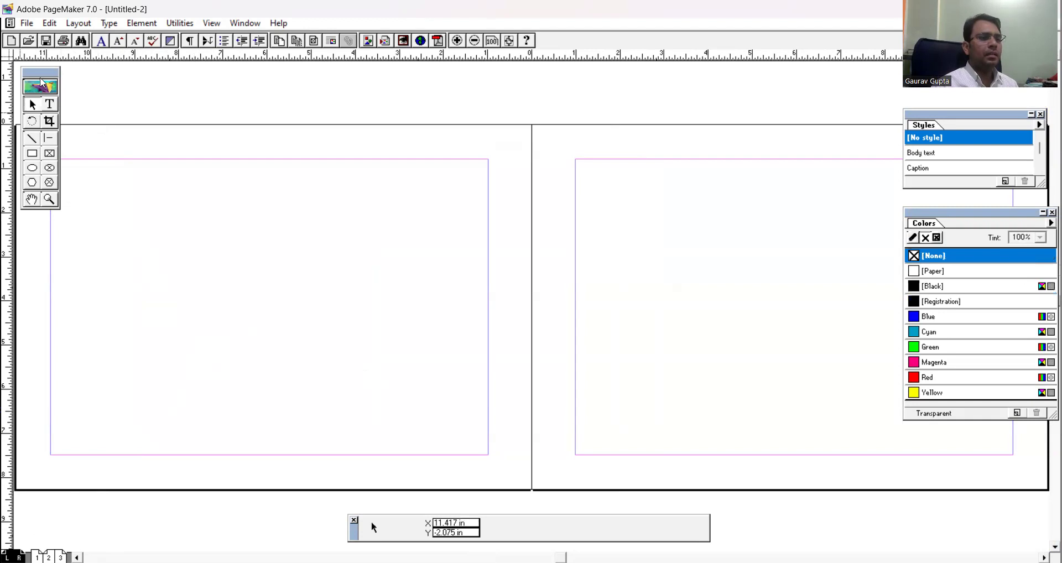
pyautogui.click(77, 557)
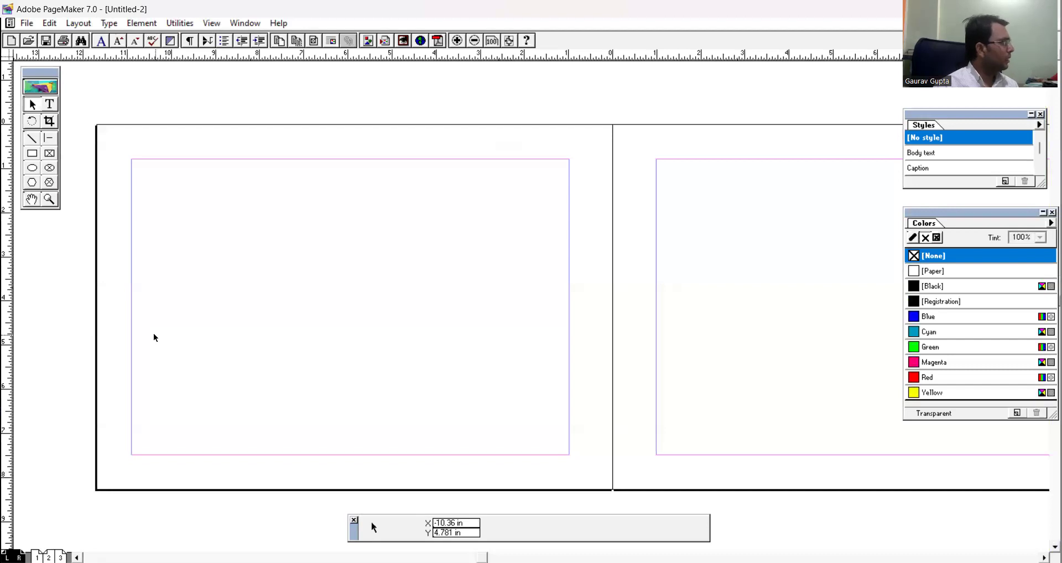
pyautogui.click(49, 104)
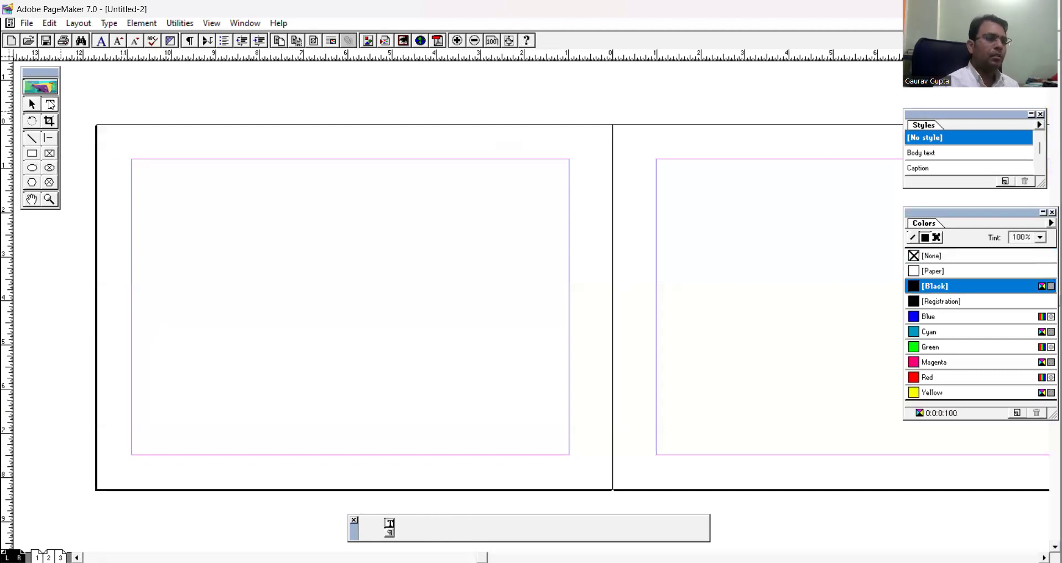
pyautogui.write('jkdgksjkdfj')
pyautogui.hotkey('ctrl', 'a')
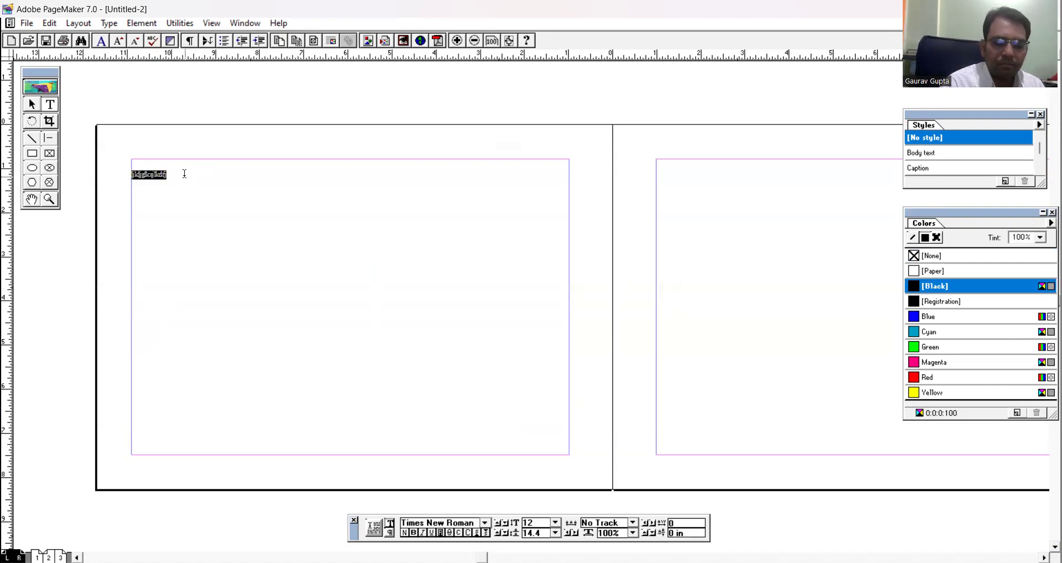
pyautogui.hotkey('ctrl', 'alt', 'shift', '.')
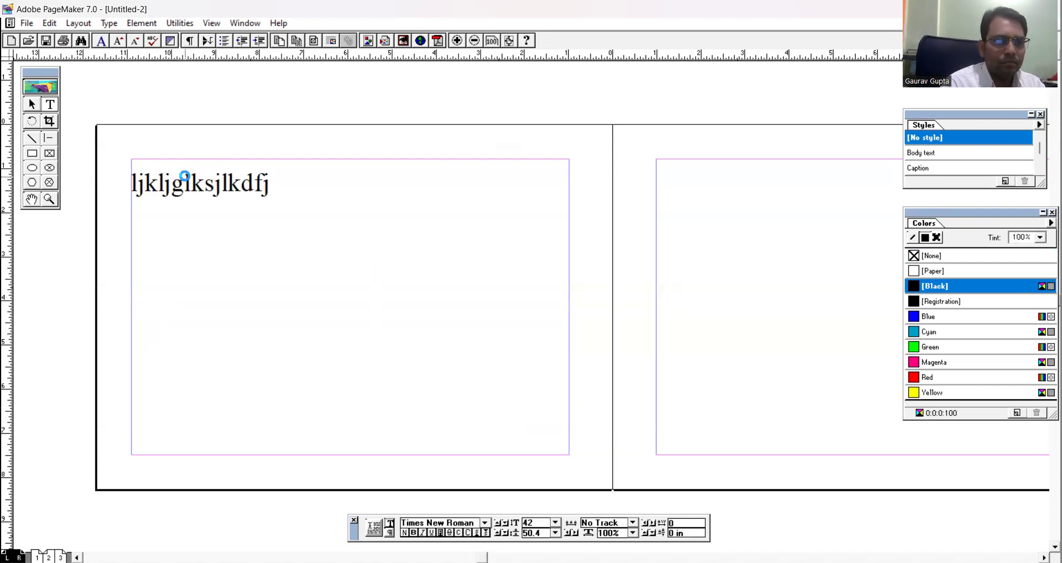
pyautogui.hotkey('ctrl', 'alt', 'shift', '.')
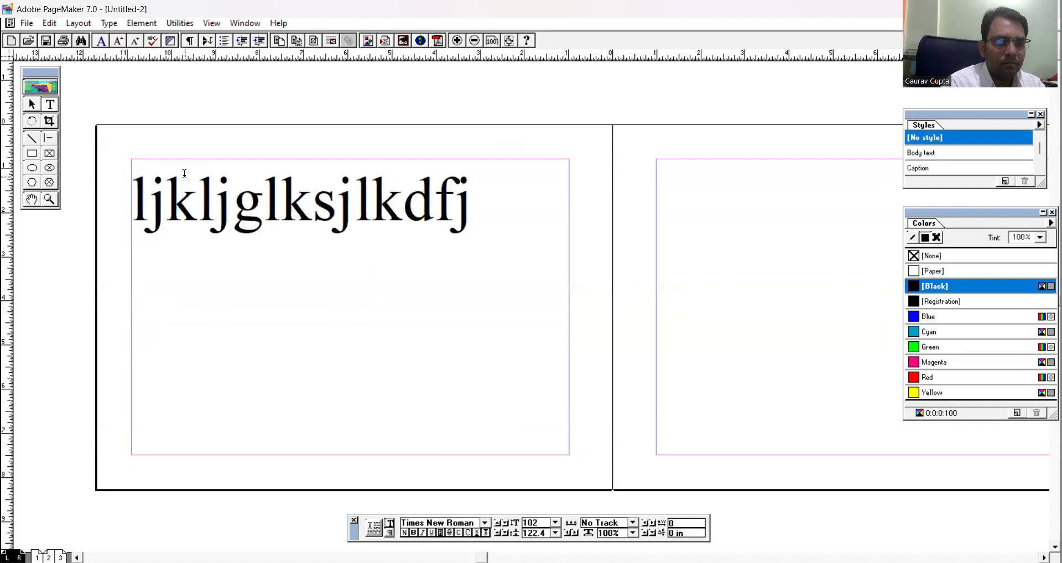
pyautogui.hotkey('ctrl', 'alt', 'shift', '.')
pyautogui.hotkey('ctrl', 'alt', 'shift', '.')
pyautogui.hotkey('ctrl', 'alt', 'shift', '.')
pyautogui.hotkey('ctrl', 'alt', 'shift', '.')
pyautogui.hotkey('ctrl', 'alt', 'shift', '.')
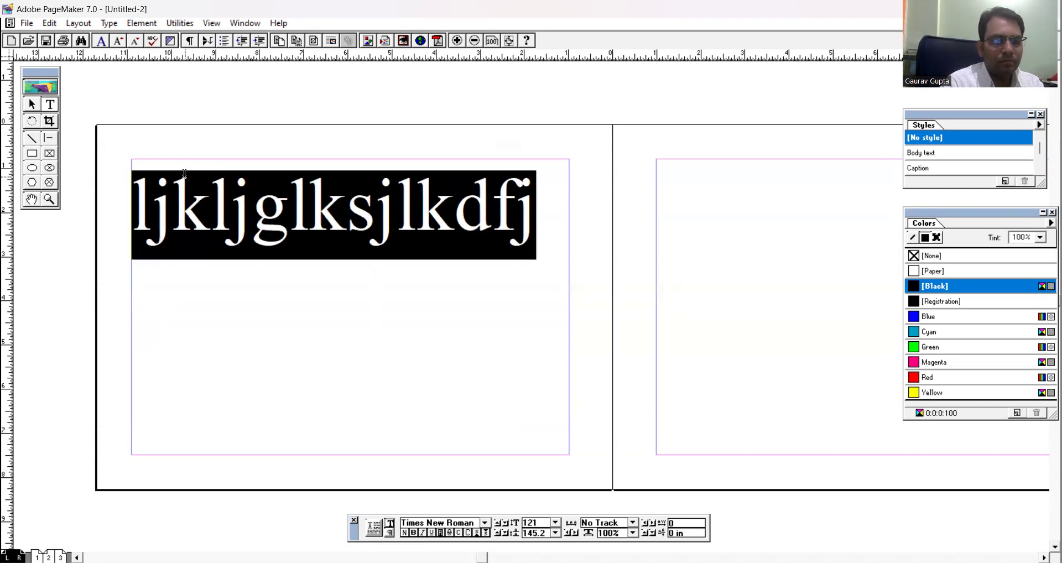
# Replace the placeholder text with the Hindi heading "होली है" in the Abbasi A18 font
pyautogui.write('gks')
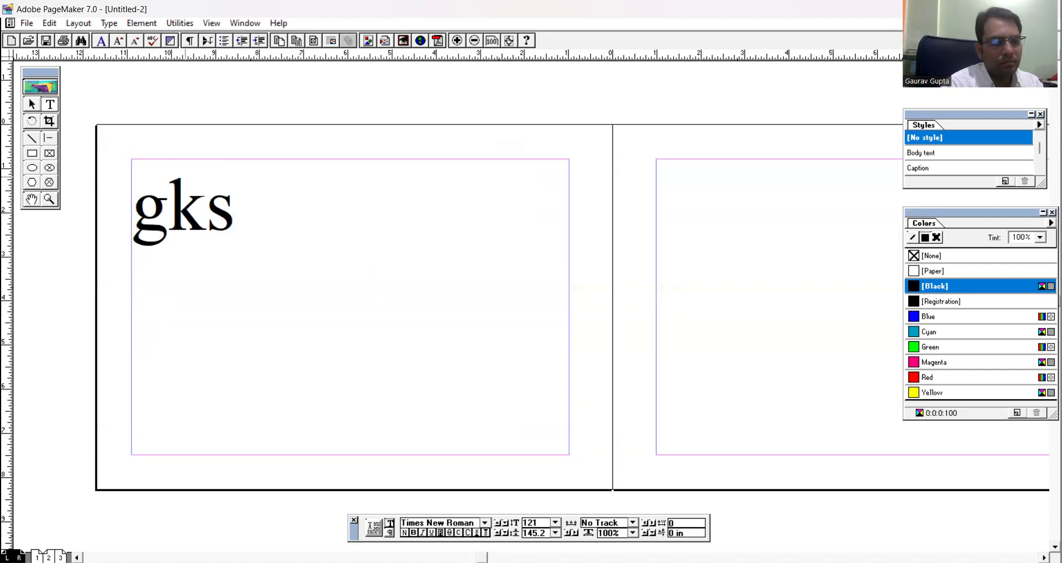
pyautogui.hotkey('ctrl', 'a')
pyautogui.click(485, 523)
pyautogui.write('Abh')
pyautogui.press('BackSpace')
pyautogui.scroll(-5, 484, 500)
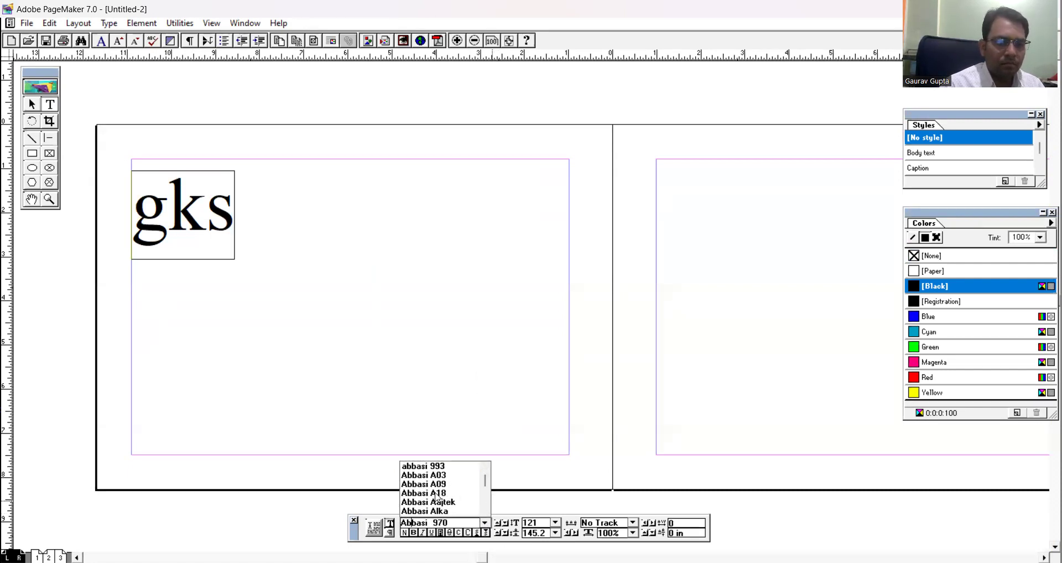
pyautogui.click(438, 493)
pyautogui.press('Right')
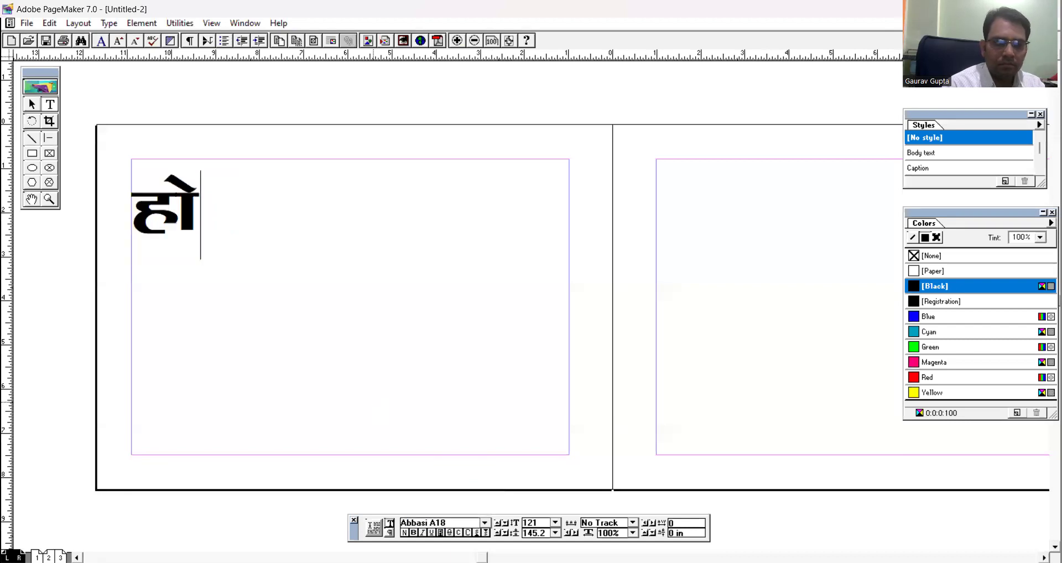
pyautogui.write('yh gSaA')
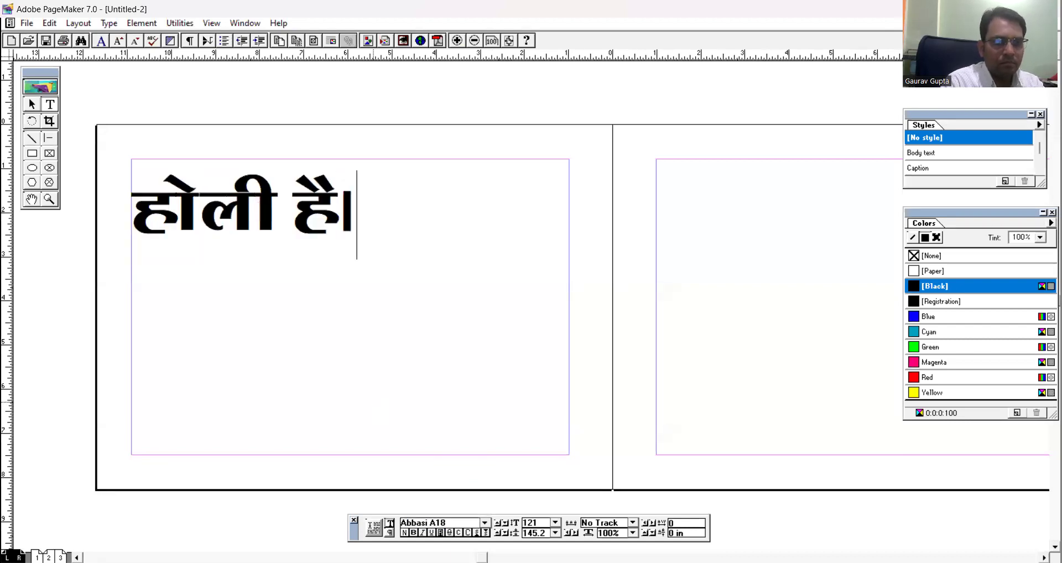
pyautogui.press('BackSpace')
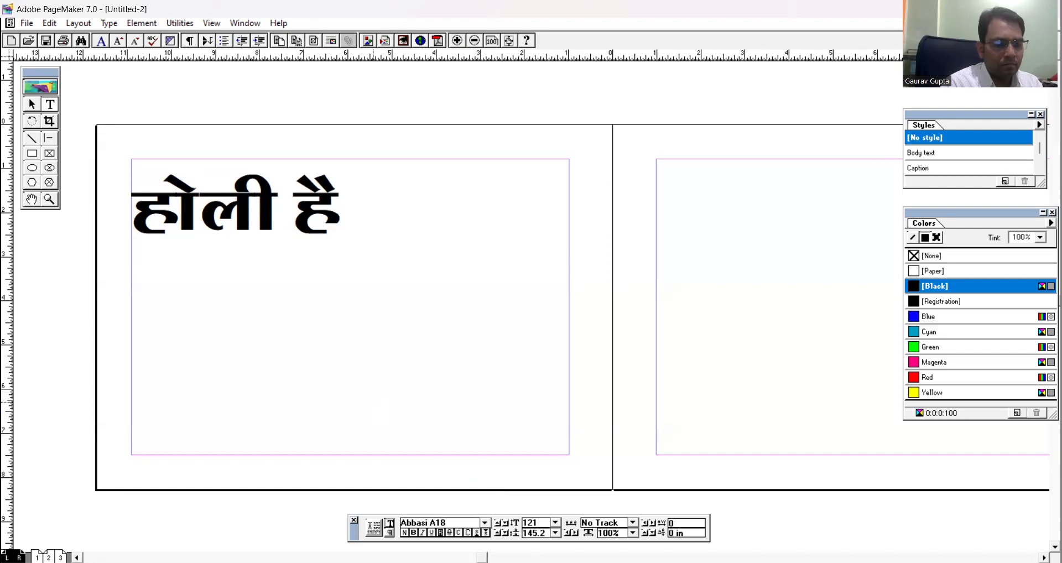
# Enlarge the whole heading to 164 points
pyautogui.hotkey('ctrl', 'a')
pyautogui.hotkey('ctrl', 'alt', 'shift', '.')
pyautogui.hotkey('ctrl', 'alt', 'shift', '.')
pyautogui.hotkey('ctrl', 'alt', 'shift', '.')
pyautogui.hotkey('ctrl', 'alt', 'shift', '.')
pyautogui.hotkey('ctrl', 'alt', 'shift', '.')
pyautogui.hotkey('ctrl', 'alt', 'shift', '.')
pyautogui.hotkey('ctrl', 'alt', 'shift', '.')
pyautogui.hotkey('ctrl', 'alt', 'shift', '.')
pyautogui.hotkey('ctrl', 'alt', 'shift', '.')
pyautogui.hotkey('ctrl', 'alt', 'shift', '.')
pyautogui.hotkey('ctrl', 'alt', 'shift', '.')
pyautogui.hotkey('ctrl', 'alt', 'shift', '.')
pyautogui.hotkey('ctrl', 'alt', 'shift', '.')
pyautogui.hotkey('ctrl', 'alt', 'shift', '.')
pyautogui.hotkey('ctrl', 'alt', 'shift', '.')
pyautogui.hotkey('ctrl', 'alt', 'shift', '.')
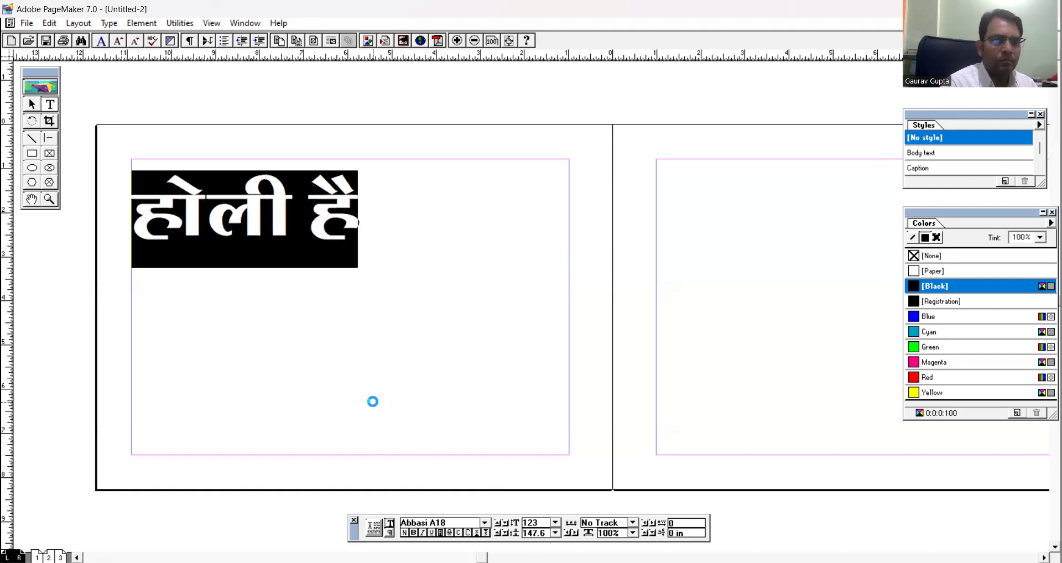
pyautogui.hotkey('ctrl', 'alt', 'shift', '.')
pyautogui.hotkey('ctrl', 'alt', 'shift', '.')
pyautogui.hotkey('ctrl', 'alt', 'shift', '.')
pyautogui.hotkey('ctrl', 'alt', 'shift', '.')
pyautogui.hotkey('ctrl', 'alt', 'shift', '.')
pyautogui.hotkey('ctrl', 'alt', 'shift', '.')
pyautogui.hotkey('ctrl', 'alt', 'shift', '.')
pyautogui.hotkey('ctrl', 'alt', 'shift', '.')
pyautogui.hotkey('ctrl', 'alt', 'shift', '.')
pyautogui.hotkey('ctrl', 'alt', 'shift', '.')
pyautogui.hotkey('ctrl', 'alt', 'shift', '.')
pyautogui.hotkey('ctrl', 'alt', 'shift', '.')
pyautogui.hotkey('ctrl', 'alt', 'shift', '.')
pyautogui.hotkey('ctrl', 'alt', 'shift', '.')
pyautogui.hotkey('ctrl', 'alt', 'shift', '.')
pyautogui.hotkey('ctrl', 'alt', 'shift', '.')
pyautogui.hotkey('ctrl', 'alt', 'shift', '.')
pyautogui.hotkey('ctrl', 'alt', 'shift', '.')
pyautogui.hotkey('ctrl', 'alt', 'shift', '.')
pyautogui.hotkey('ctrl', 'alt', 'shift', '.')
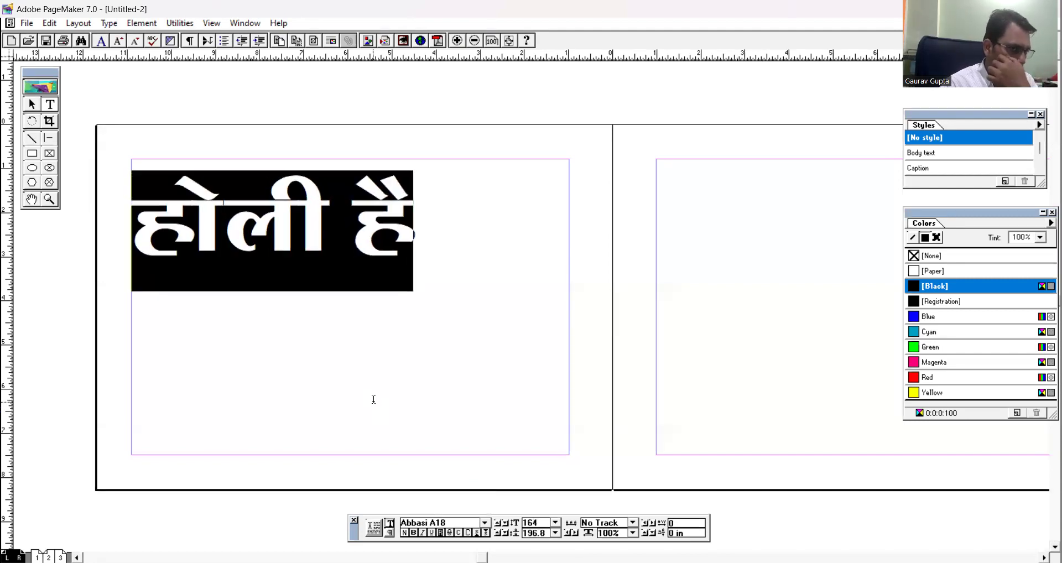
# Move the heading right and up to the upper margin, and narrow its text block to about 7.78 in
pyautogui.click(32, 105)
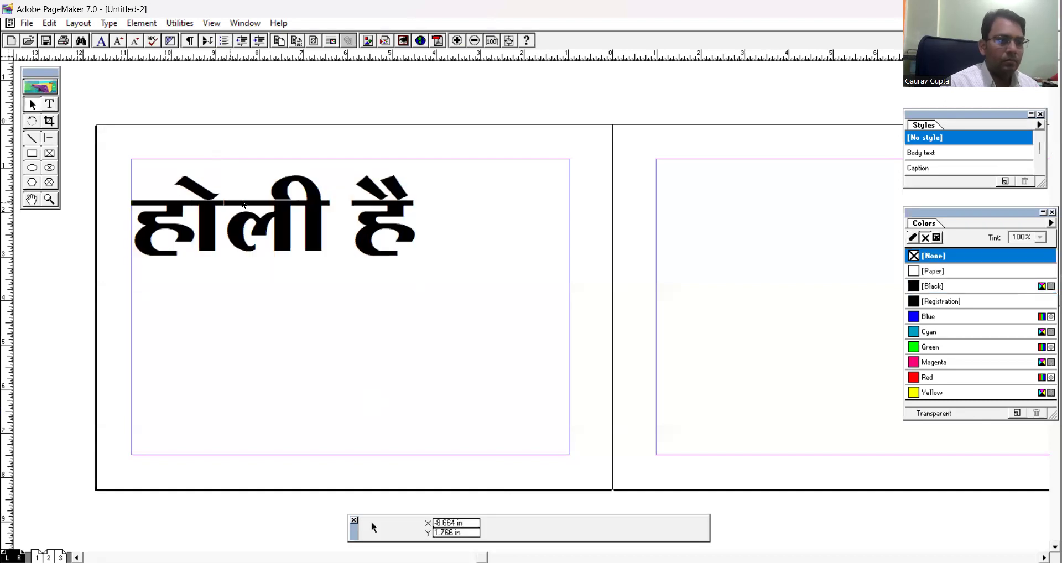
pyautogui.click(247, 205)
pyautogui.moveTo(299, 205); pyautogui.dragTo(327, 193)
pyautogui.moveTo(613, 162); pyautogui.dragTo(517, 161)
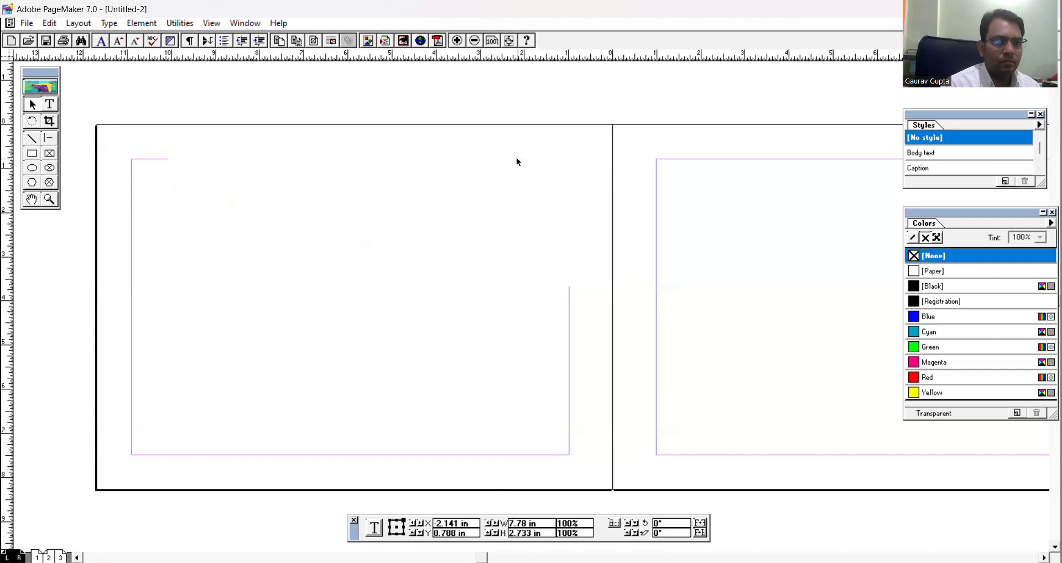
# Try Yellow on the whole heading text, and colour it Red instead
pyautogui.click(49, 104)
pyautogui.click(266, 194)
pyautogui.hotkey('ctrl', 'a')
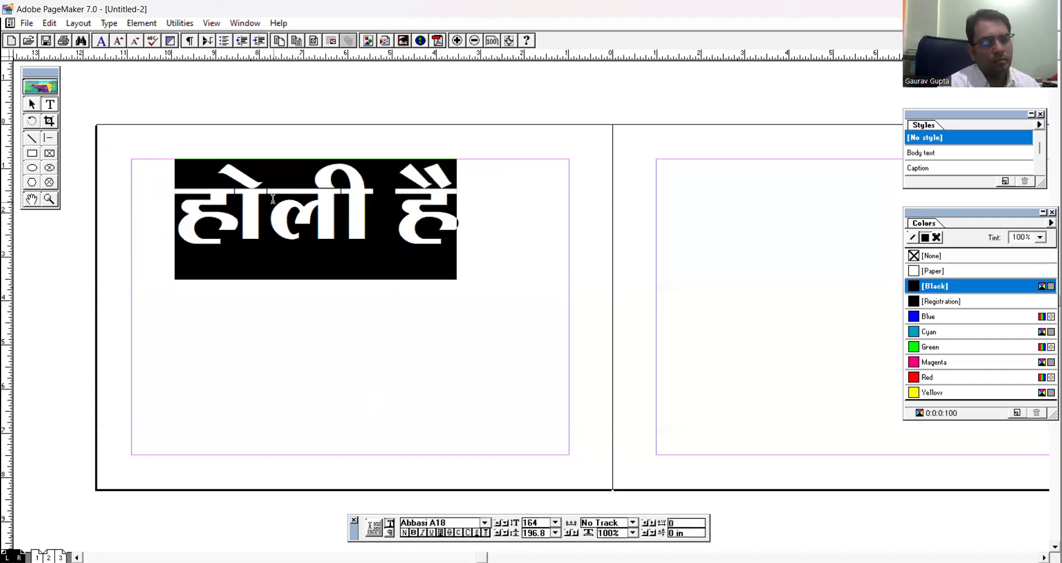
pyautogui.click(937, 394)
pyautogui.click(381, 246)
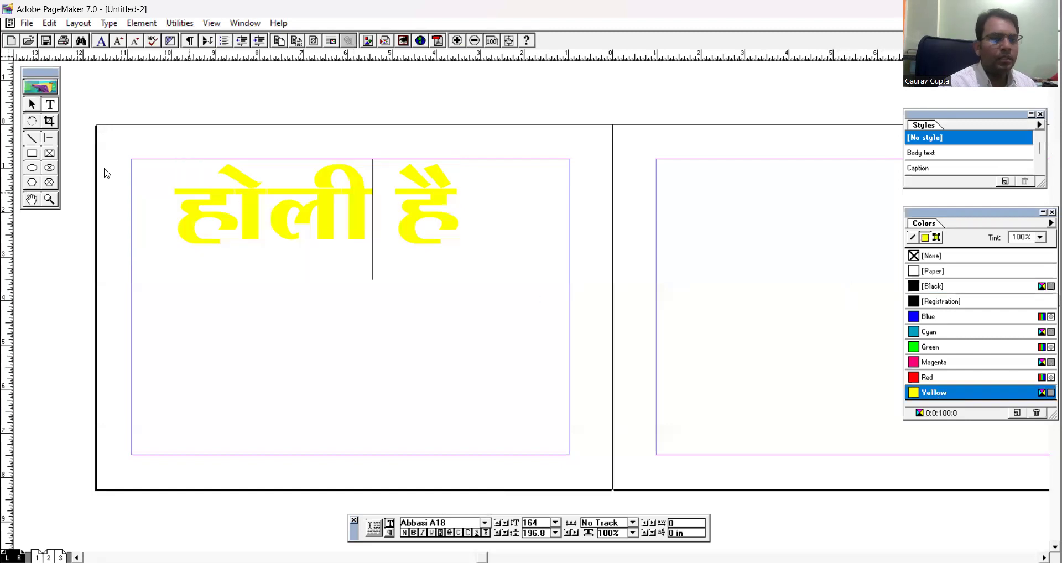
pyautogui.hotkey('ctrl', 'a')
pyautogui.click(925, 377)
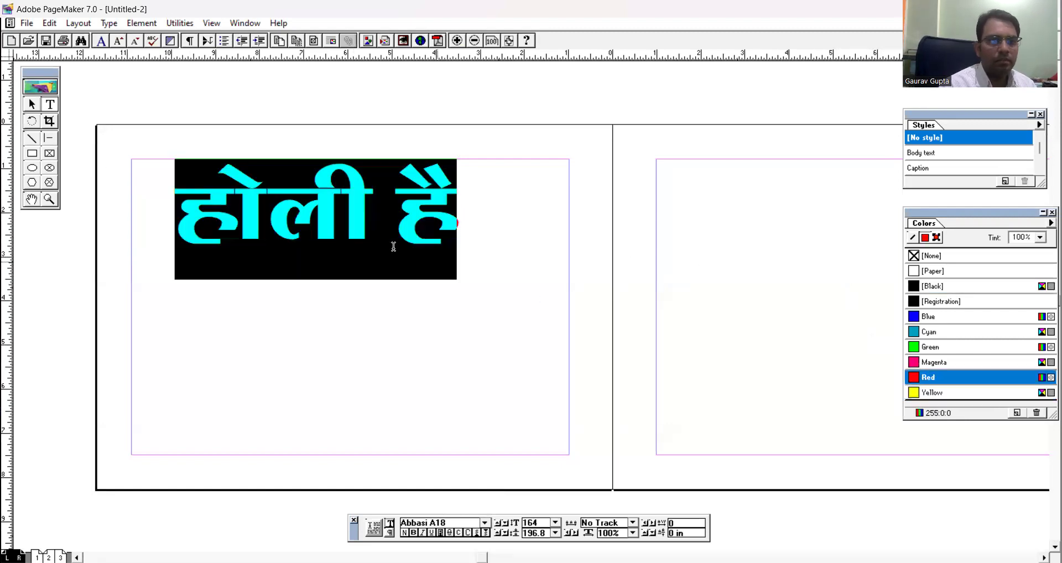
pyautogui.click(370, 229)
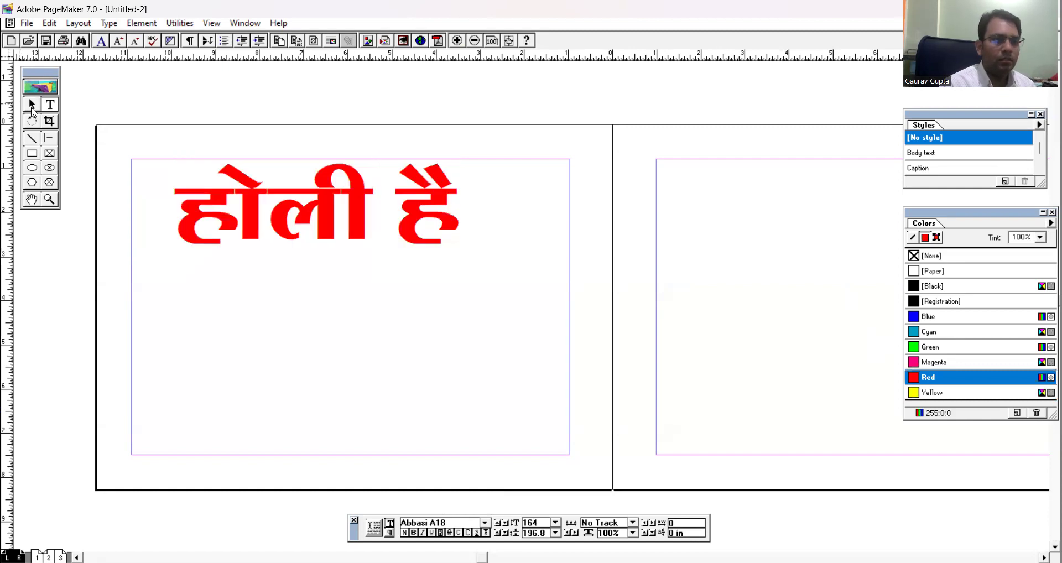
# Append three dots to the end of the heading
pyautogui.press('Right')
pyautogui.press('Right')
pyautogui.write('णण')
pyautogui.press('BackSpace')
pyautogui.press('BackSpace')
pyautogui.write('.')
pyautogui.press('Return')
pyautogui.write('..')
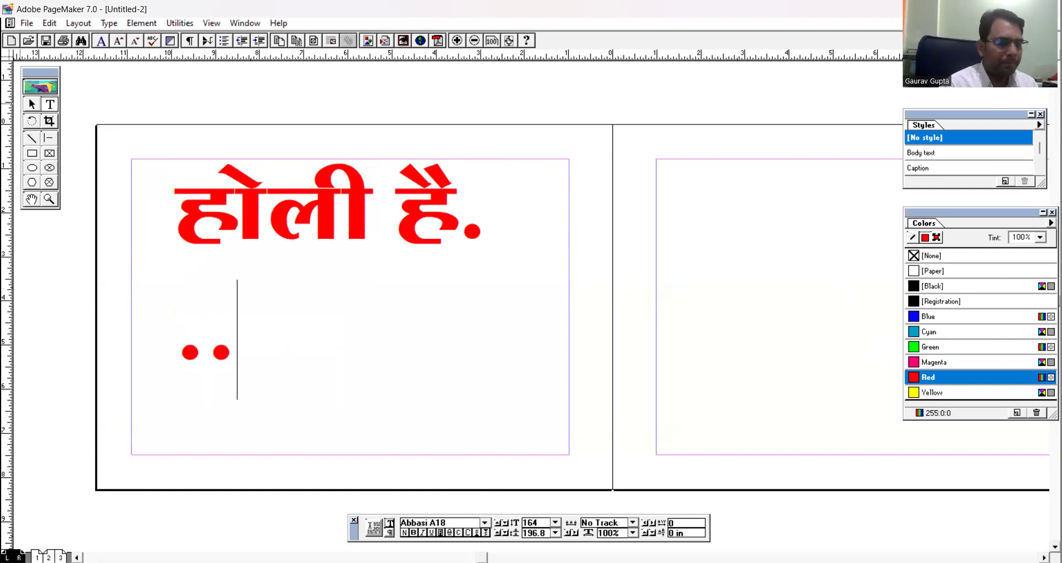
# Reduce the whole heading, including the dots, to 144 points so it fits on one line
pyautogui.hotkey('ctrl', 'a')
pyautogui.hotkey('ctrl', 'shift', ',')
pyautogui.hotkey('ctrl', 'shift', ',')
pyautogui.hotkey('ctrl', 'shift', ',')
pyautogui.hotkey('ctrl', 'shift', ',')
pyautogui.hotkey('ctrl', 'shift', ',')
pyautogui.hotkey('ctrl', 'shift', ',')
pyautogui.hotkey('ctrl', 'shift', ',')
pyautogui.hotkey('ctrl', 'shift', ',')
pyautogui.hotkey('ctrl', 'shift', ',')
pyautogui.hotkey('ctrl', 'shift', ',')
pyautogui.hotkey('ctrl', 'shift', ',')
pyautogui.hotkey('ctrl', 'shift', ',')
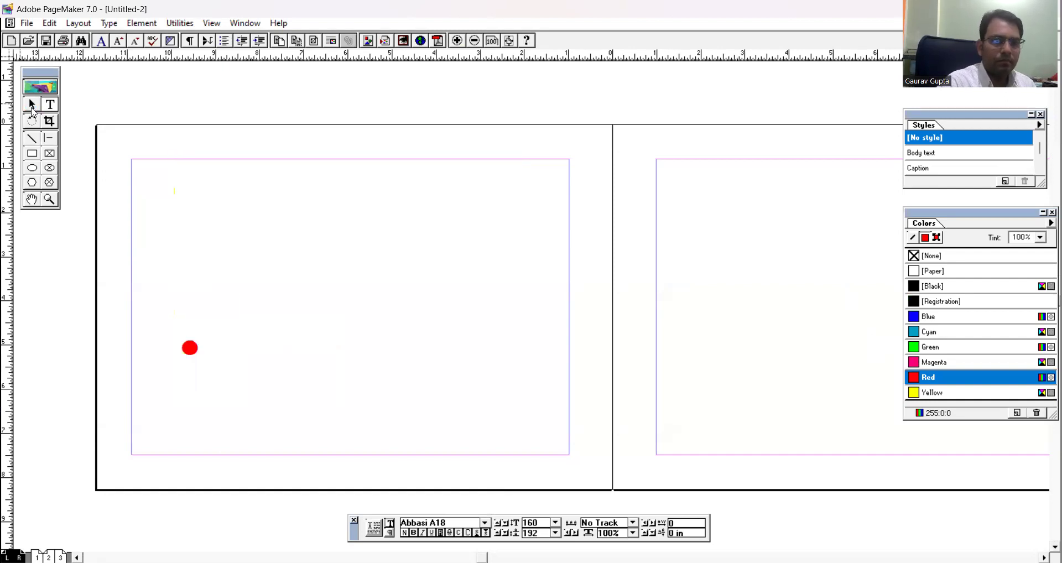
pyautogui.hotkey('ctrl', 'shift', ',')
pyautogui.hotkey('ctrl', 'shift', ',')
pyautogui.hotkey('ctrl', 'shift', ',')
pyautogui.hotkey('ctrl', 'shift', ',')
pyautogui.hotkey('ctrl', 'shift', ',')
pyautogui.hotkey('ctrl', 'shift', ',')
pyautogui.hotkey('ctrl', 'shift', ',')
pyautogui.hotkey('ctrl', 'shift', ',')
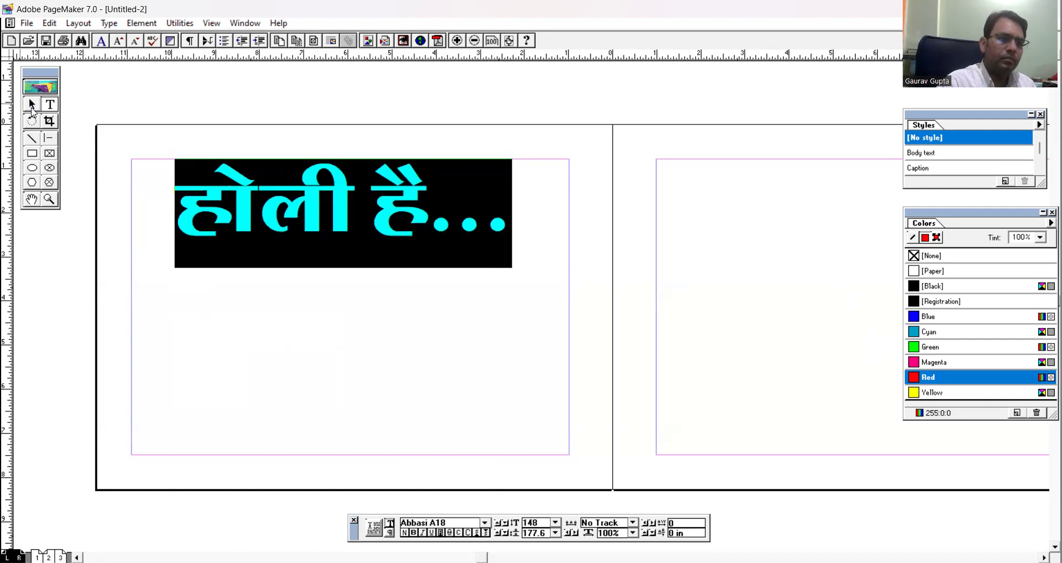
pyautogui.click(261, 202)
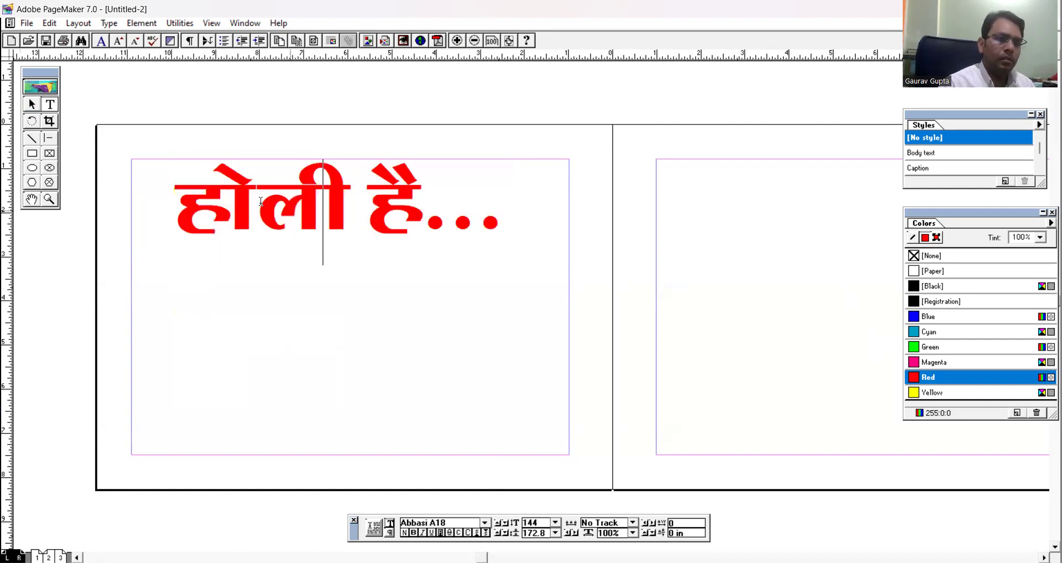
# Shift the heading's text block slightly right along the upper margin, about 0.6 in
pyautogui.click(31, 104)
pyautogui.click(278, 212)
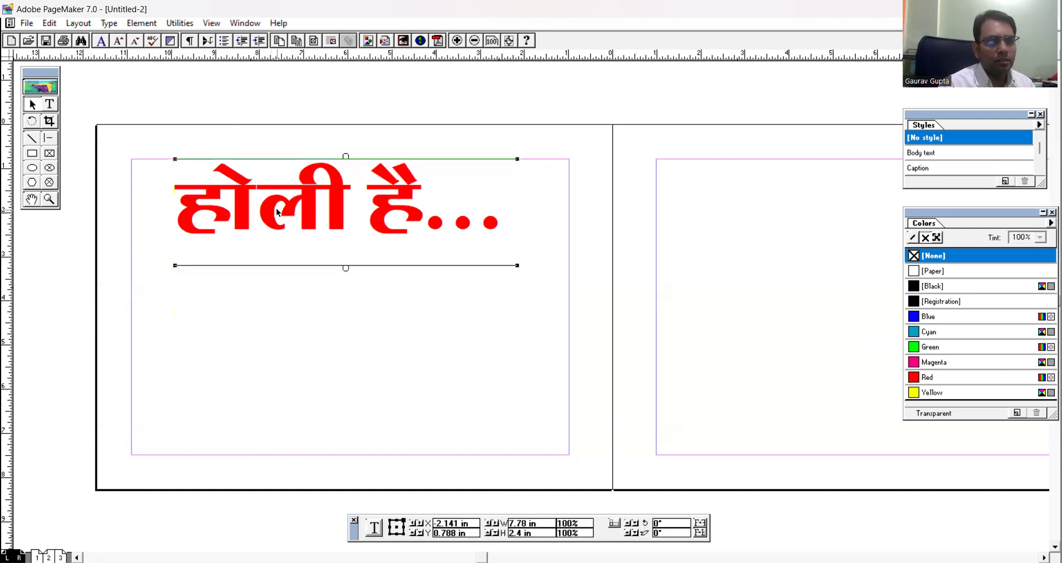
pyautogui.moveTo(279, 210); pyautogui.dragTo(307, 211)
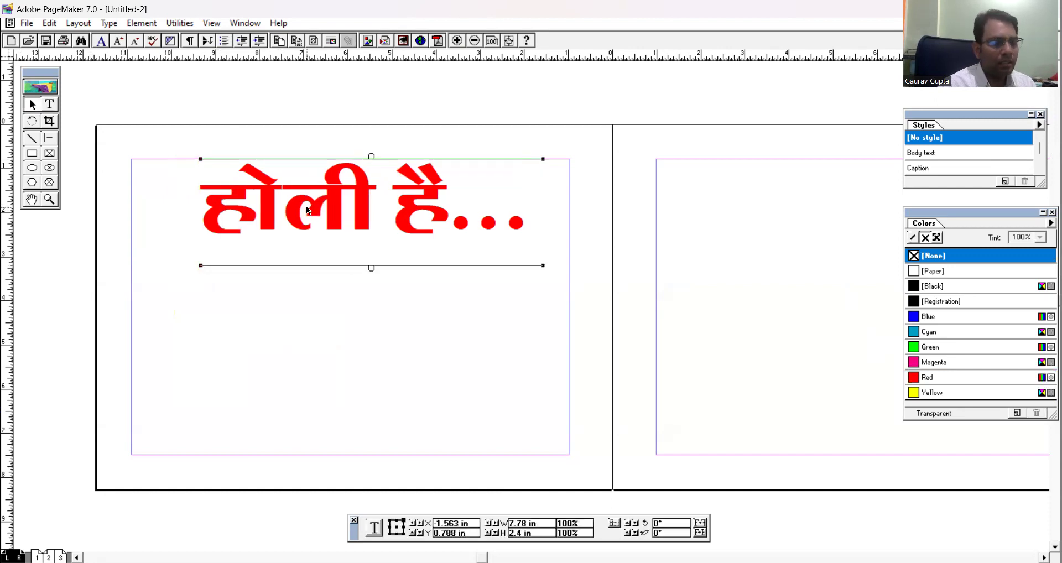
pyautogui.click(232, 337)
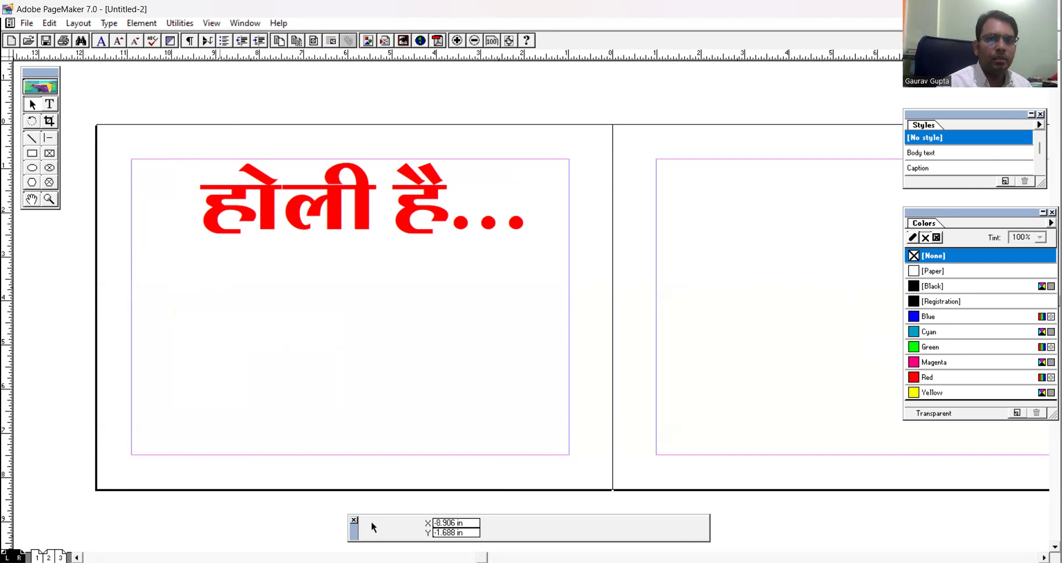
# Switch to the matrimonial images publication and copy the curved flourish ornament with two small circles from page 5
pyautogui.click(1026, 23)
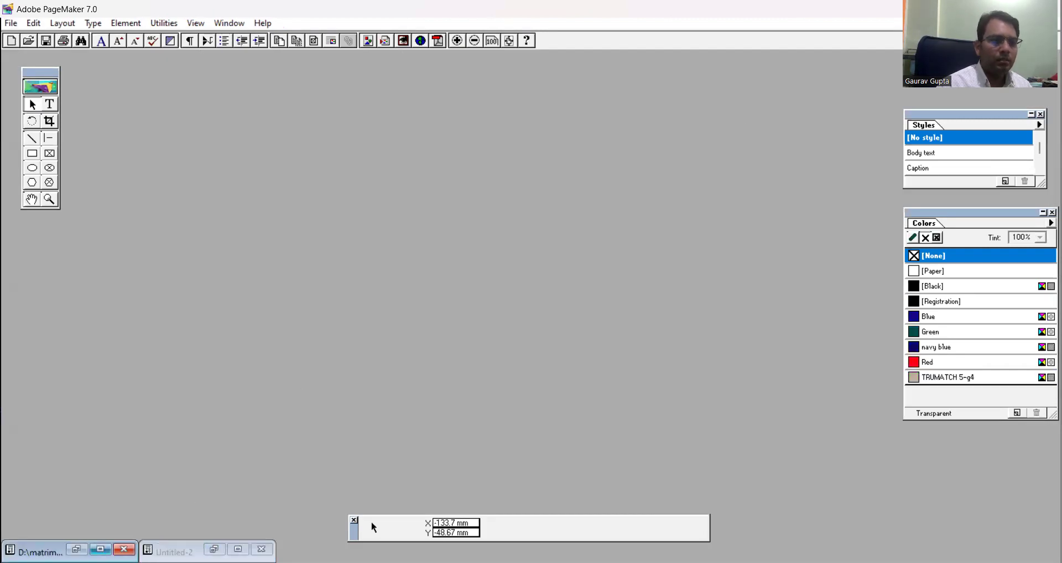
pyautogui.click(76, 549)
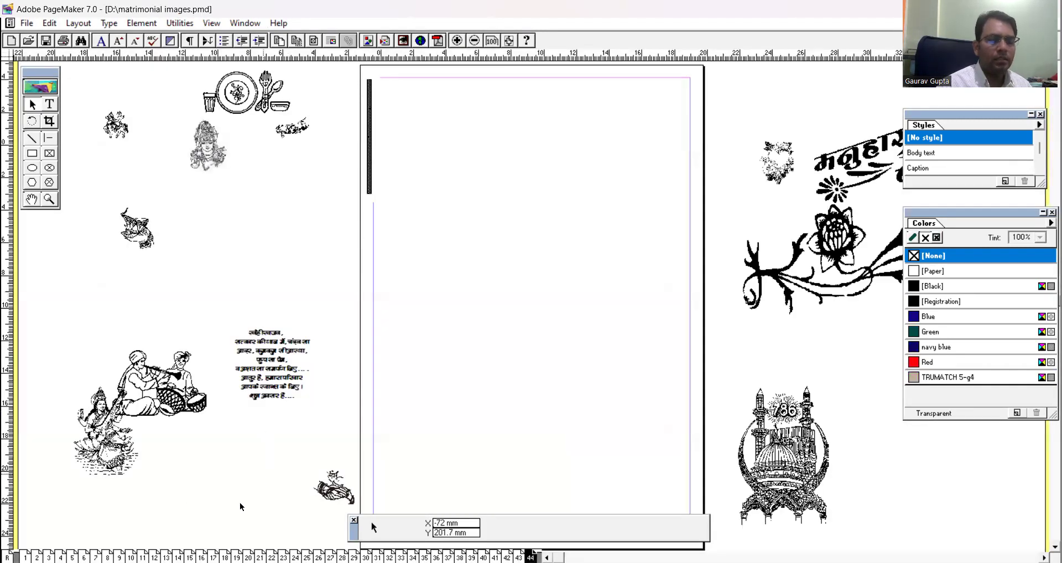
pyautogui.click(72, 557)
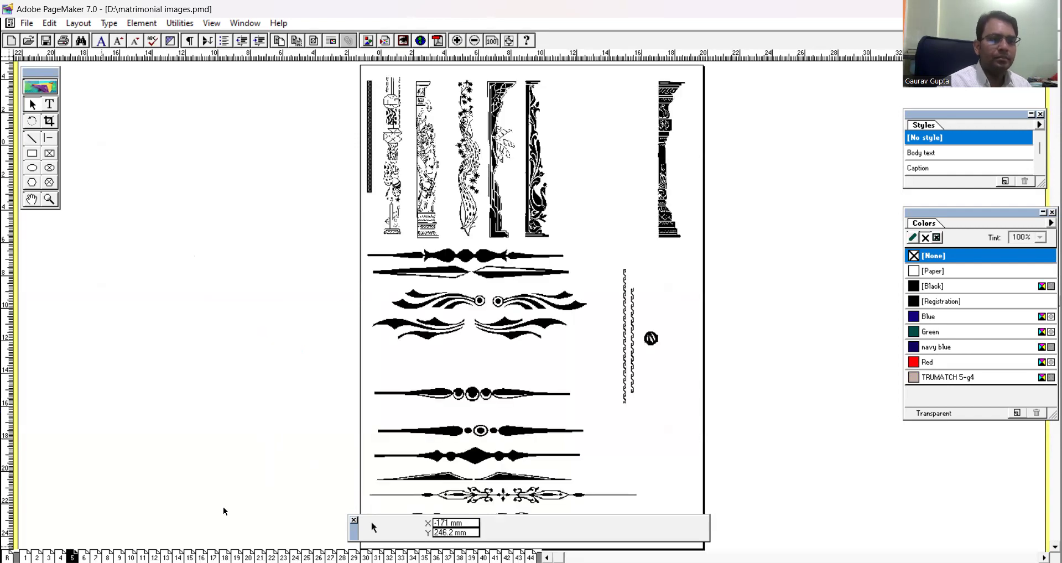
pyautogui.click(454, 300)
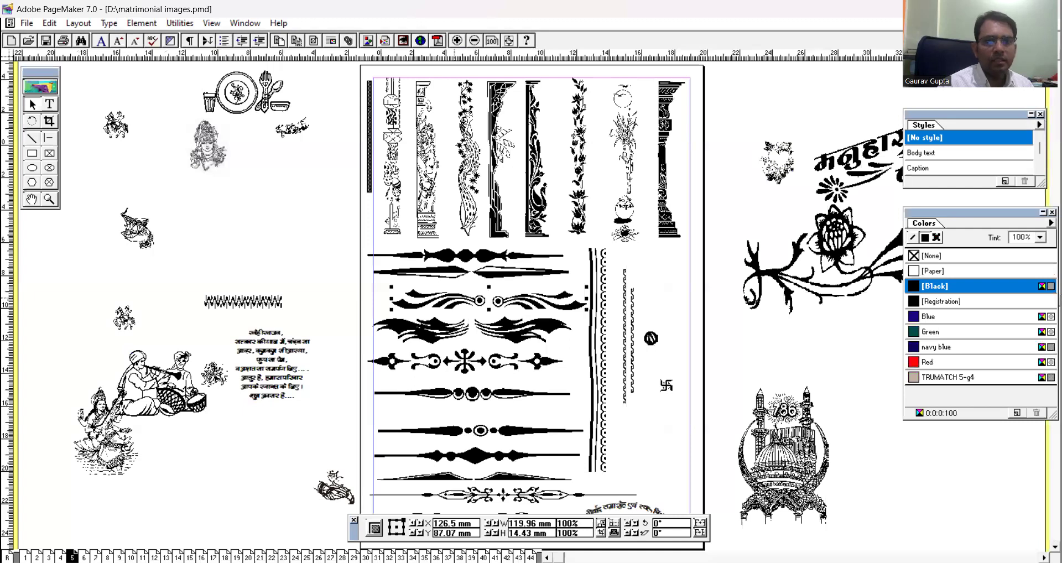
# Return to the Untitled-2 publication, paste the flourish ornament and place it just below the heading
pyautogui.click(1018, 23)
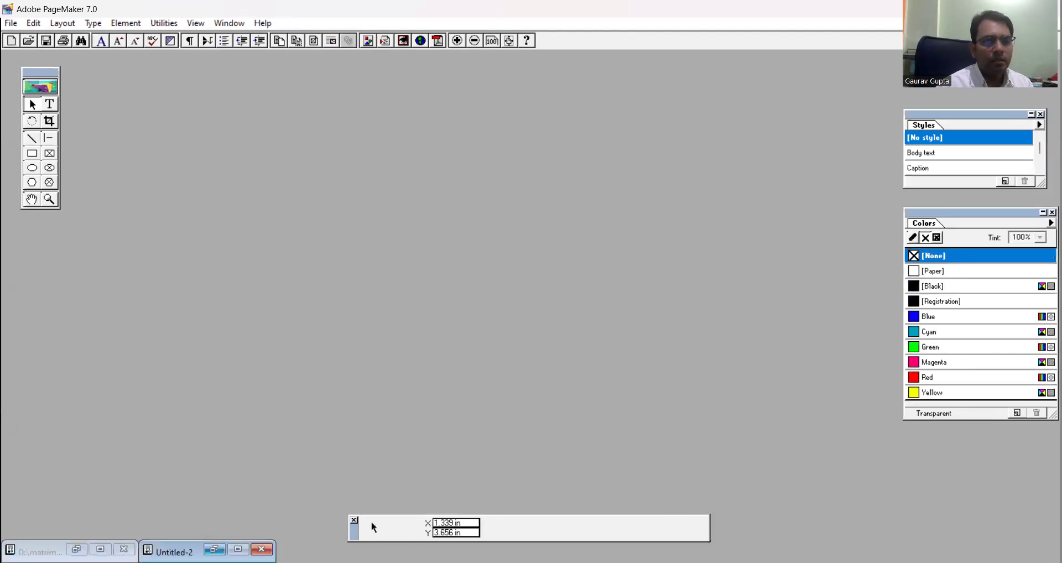
pyautogui.click(214, 549)
pyautogui.hotkey('ctrl', 'v')
pyautogui.moveTo(460, 314); pyautogui.dragTo(220, 262)
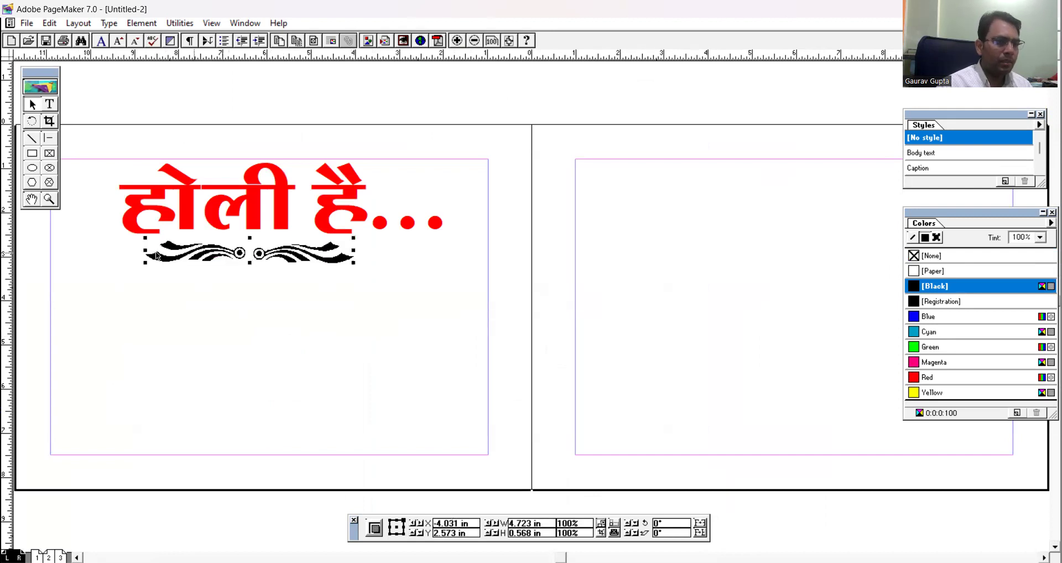
# Stretch the ornament across the left master page from margin to margin, about 9.92 in wide, and colour it Green
pyautogui.moveTo(156, 256); pyautogui.dragTo(50, 251)
pyautogui.moveTo(353, 253); pyautogui.dragTo(487, 250)
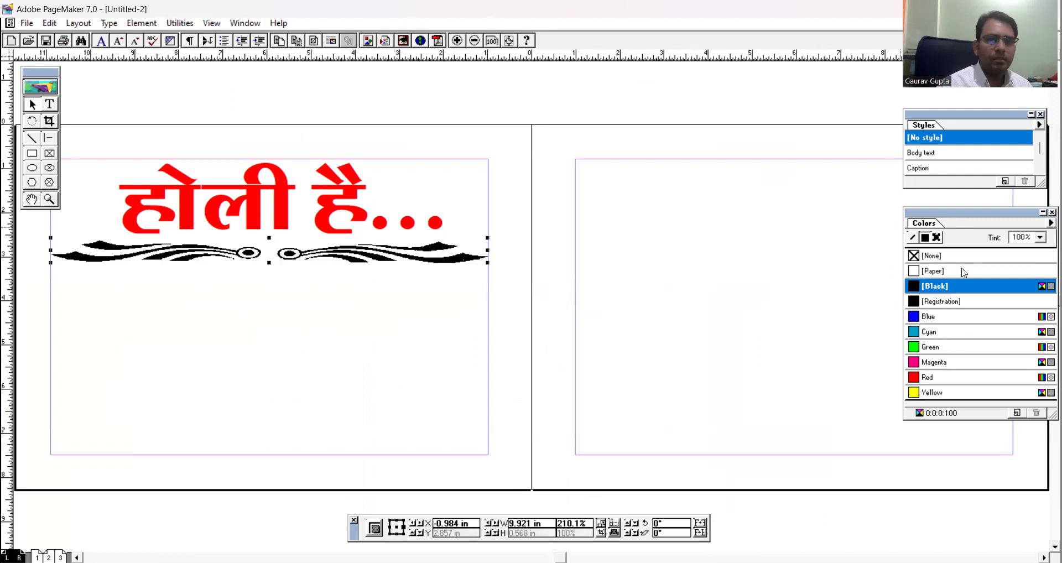
pyautogui.click(927, 348)
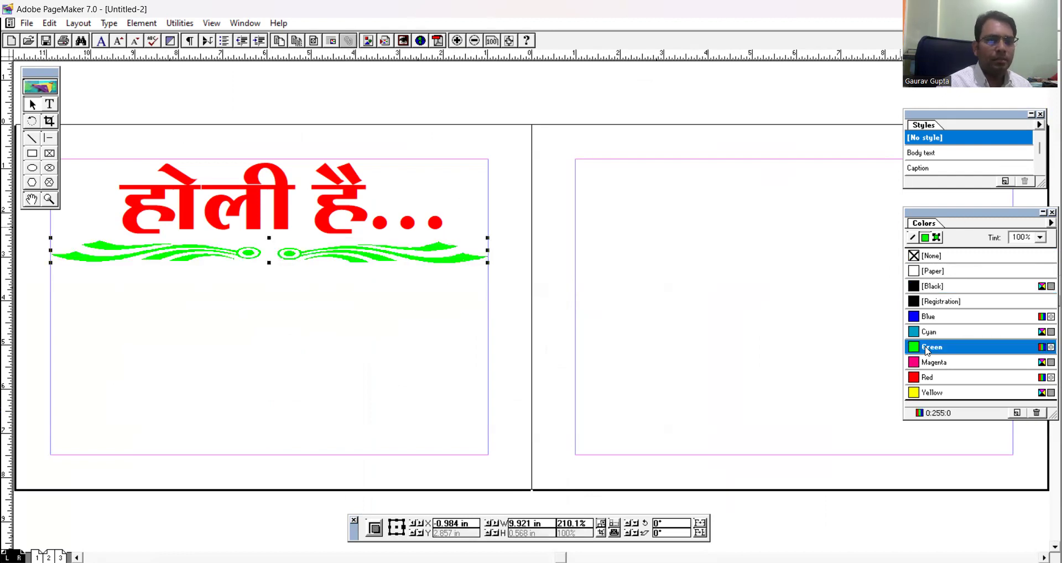
# Recolour the flourish ornament below the heading on the left master page Red
pyautogui.click(936, 378)
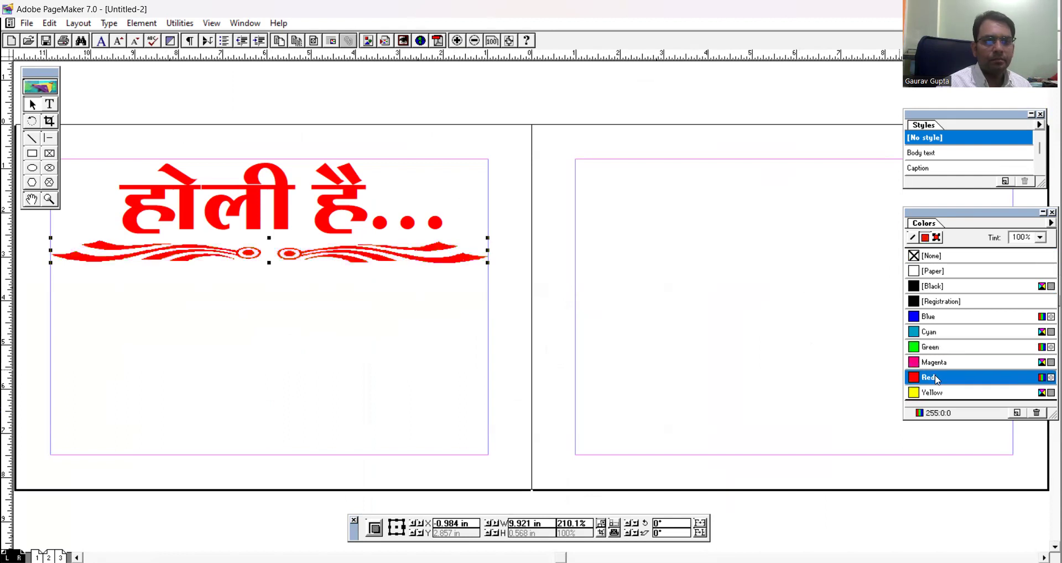
pyautogui.click(383, 365)
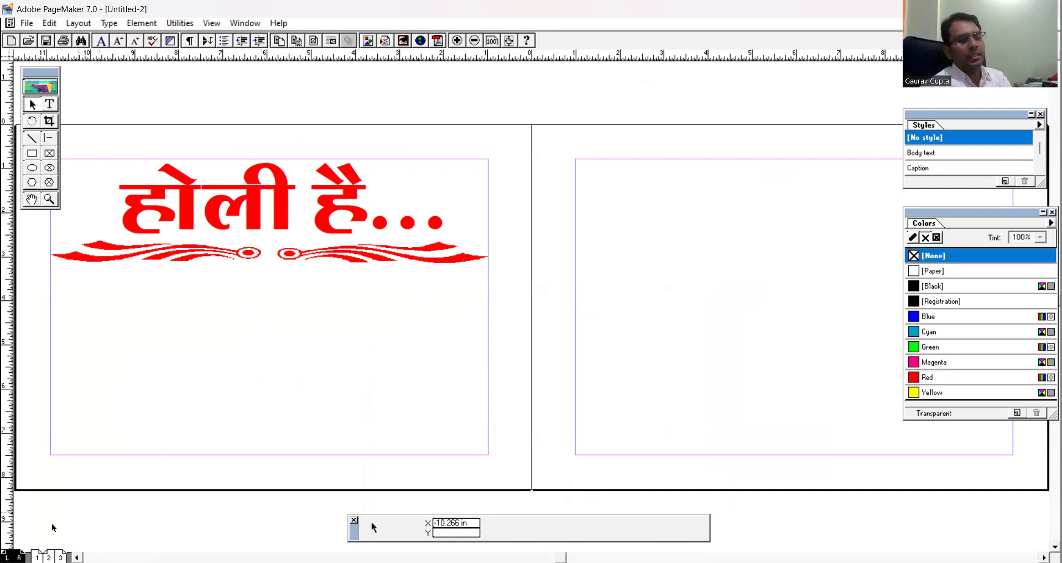
# Compare page 1 and pages 2–3 with the master pages, and try to select the heading and ornament on page 2
pyautogui.click(54, 557)
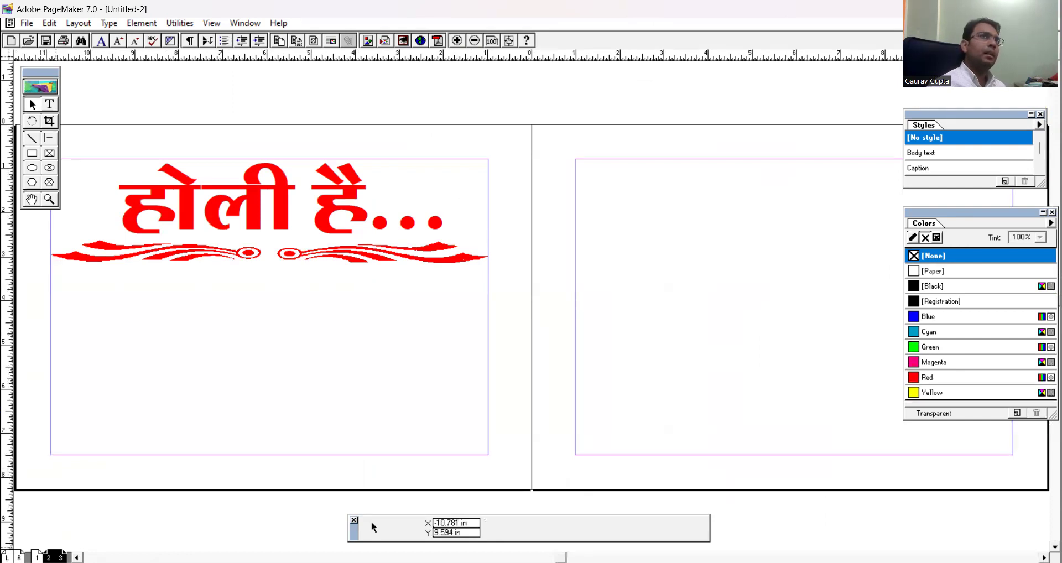
pyautogui.click(19, 557)
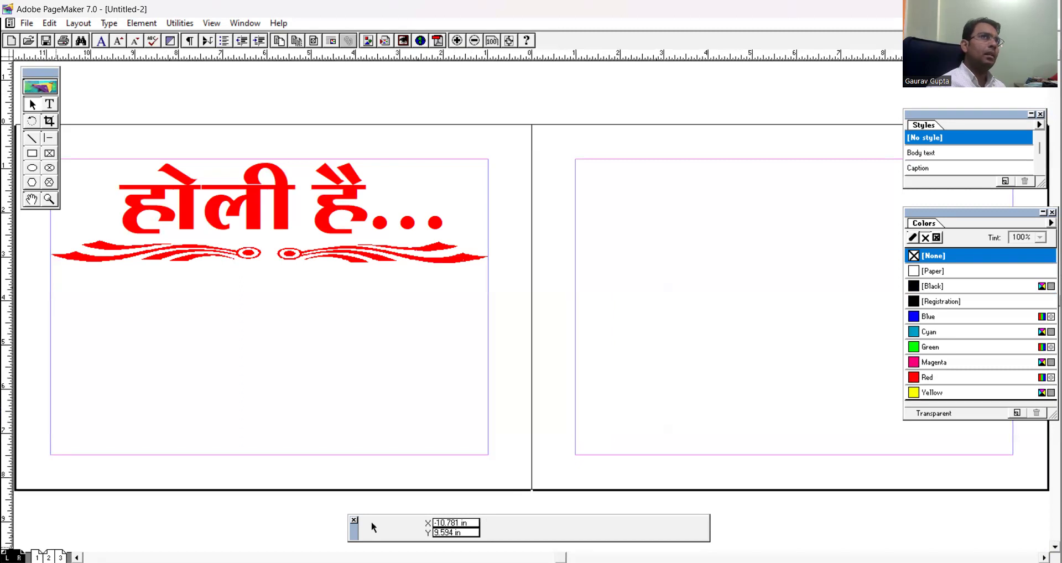
pyautogui.click(37, 558)
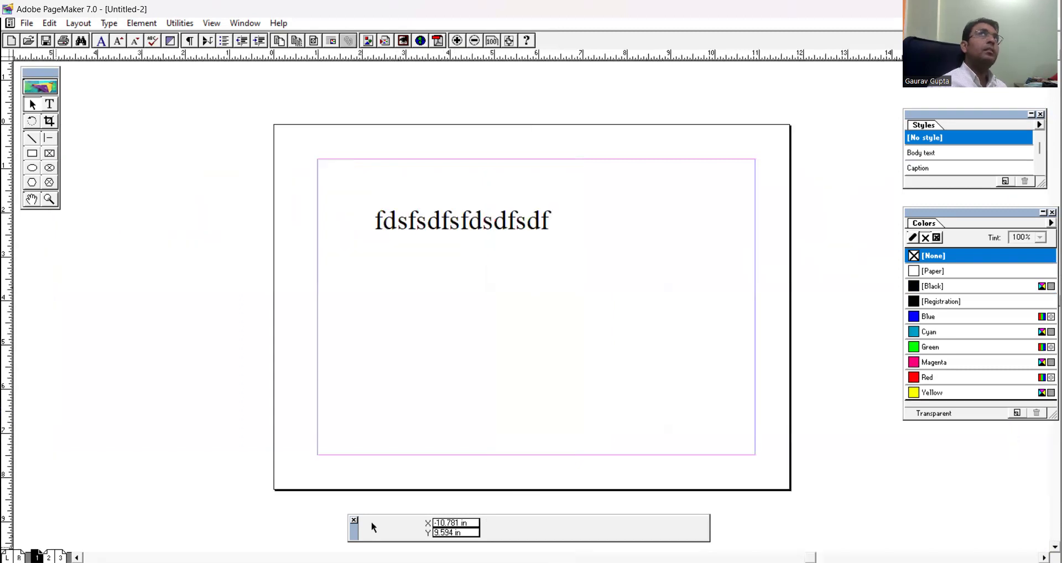
pyautogui.click(50, 557)
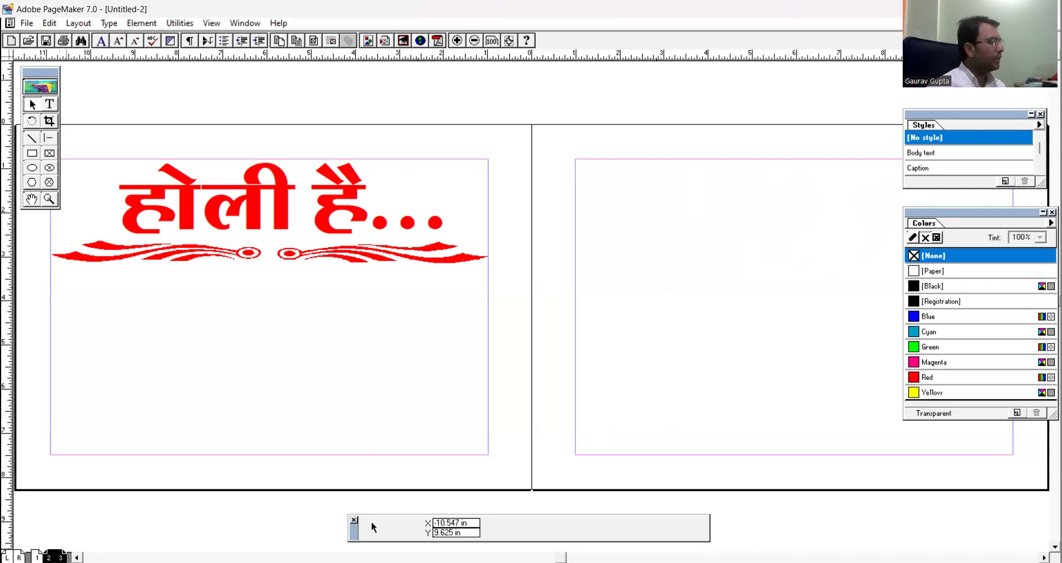
pyautogui.moveTo(235, 242); pyautogui.dragTo(250, 296)
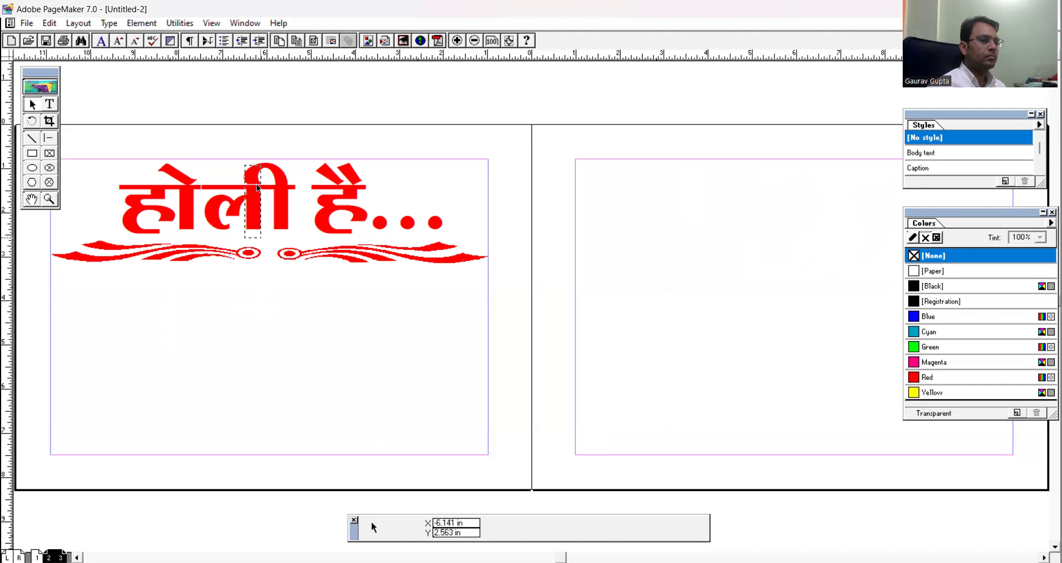
pyautogui.moveTo(155, 204); pyautogui.dragTo(200, 270)
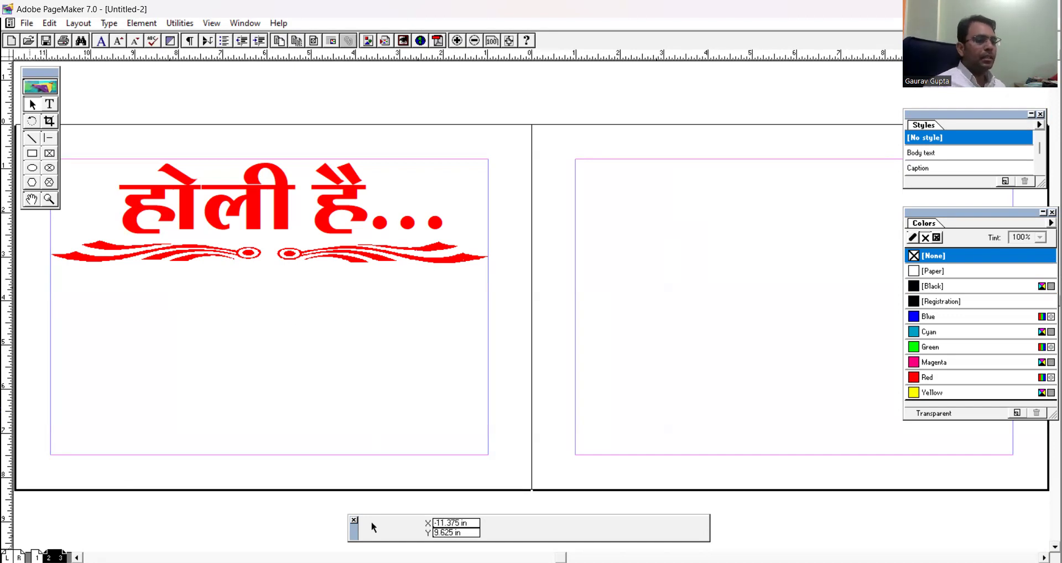
# Return to the master pages and duplicate the heading and ornament together onto the right master page at the matching position
pyautogui.click(11, 557)
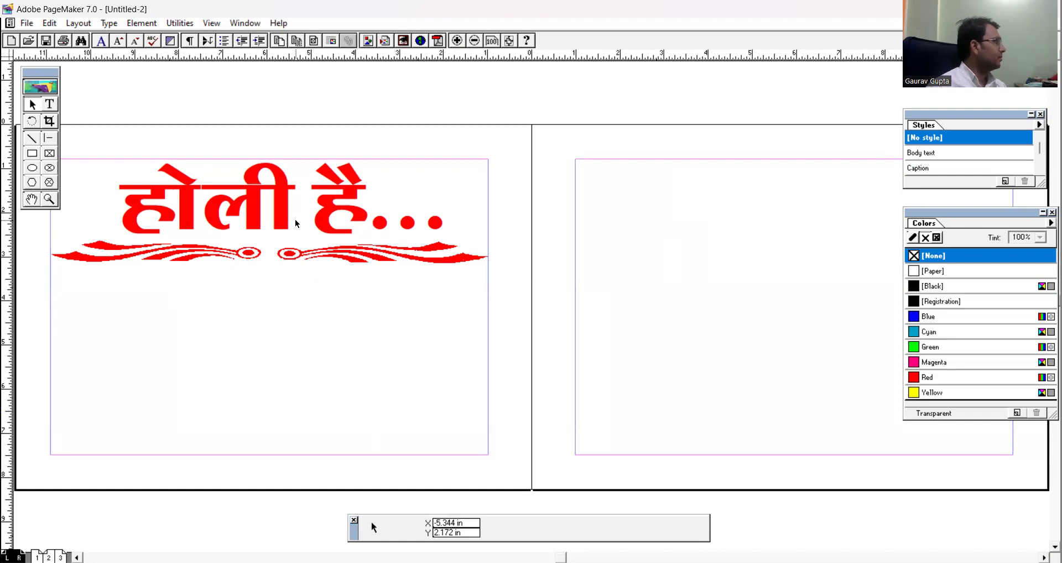
pyautogui.click(281, 213)
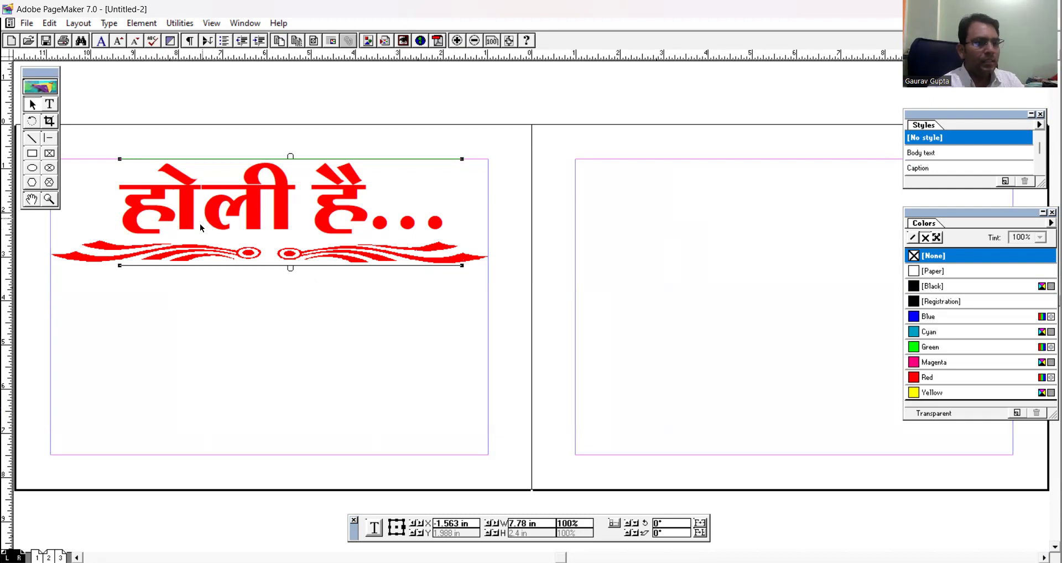
pyautogui.click(112, 248)
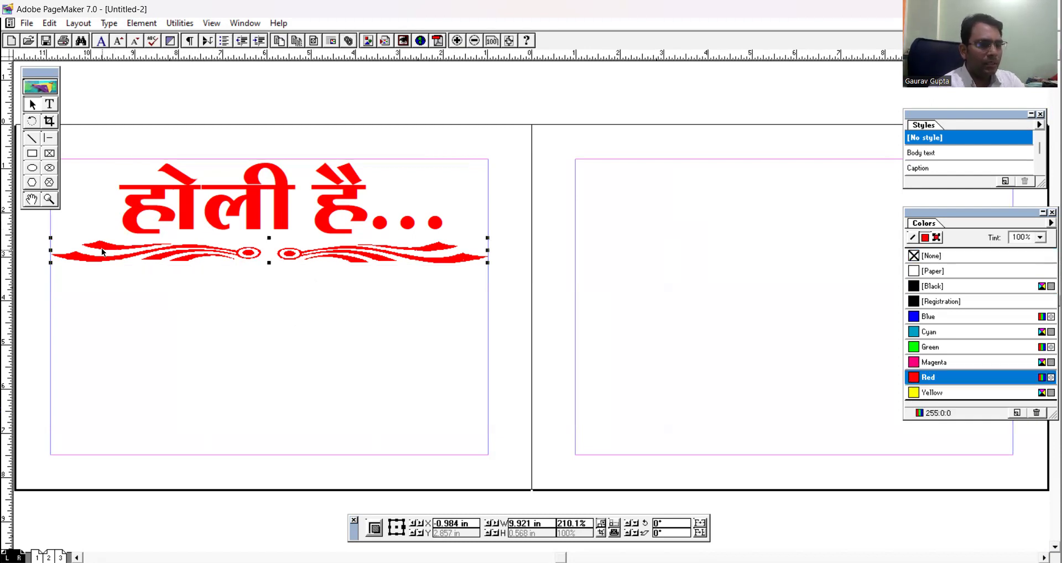
pyautogui.keyDown('shift'); pyautogui.click(165, 208); pyautogui.keyUp('shift')
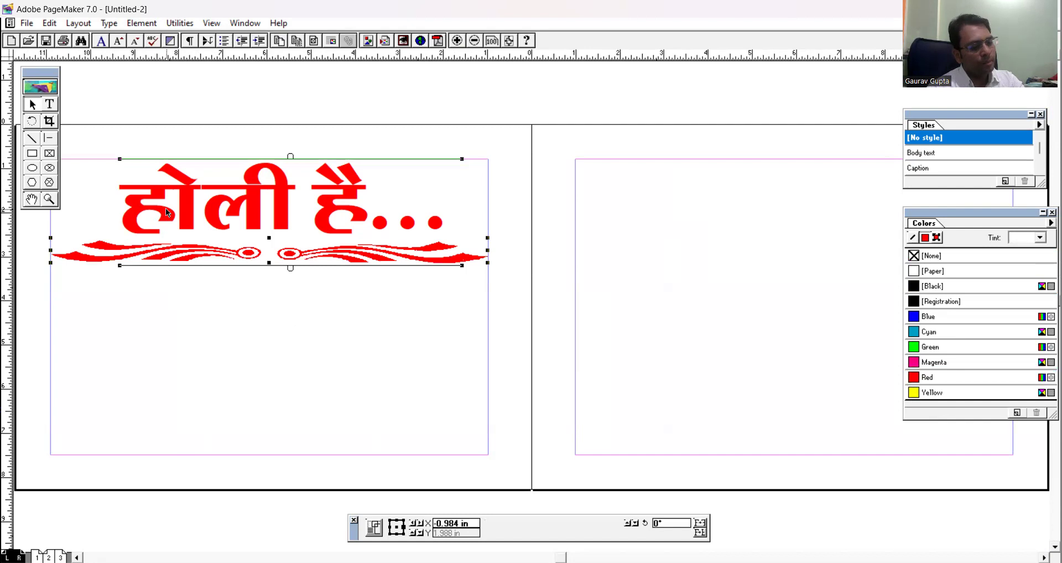
pyautogui.hotkey('ctrl', 'v')
pyautogui.moveTo(181, 215); pyautogui.dragTo(702, 215)
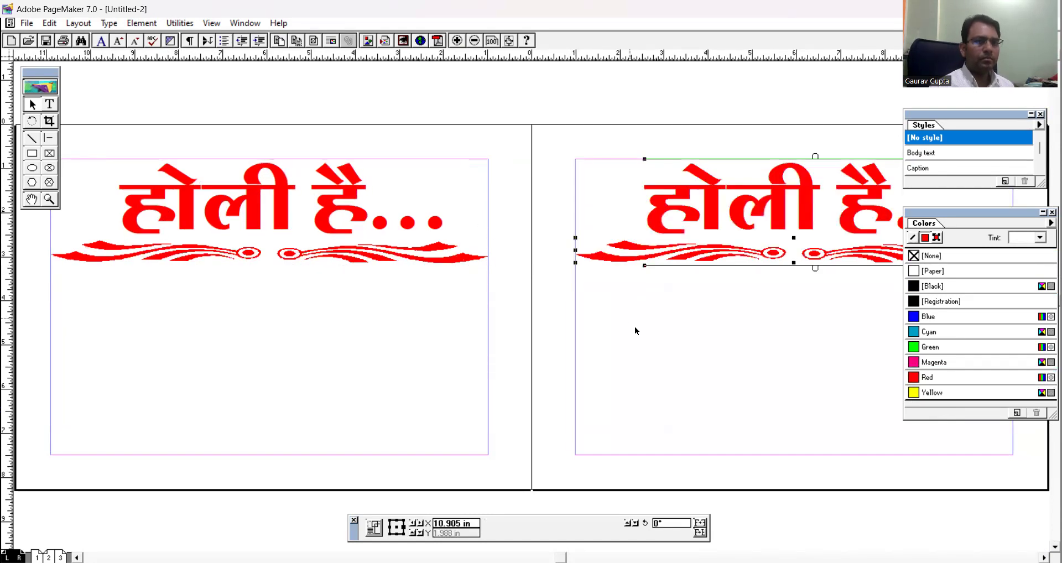
pyautogui.click(664, 337)
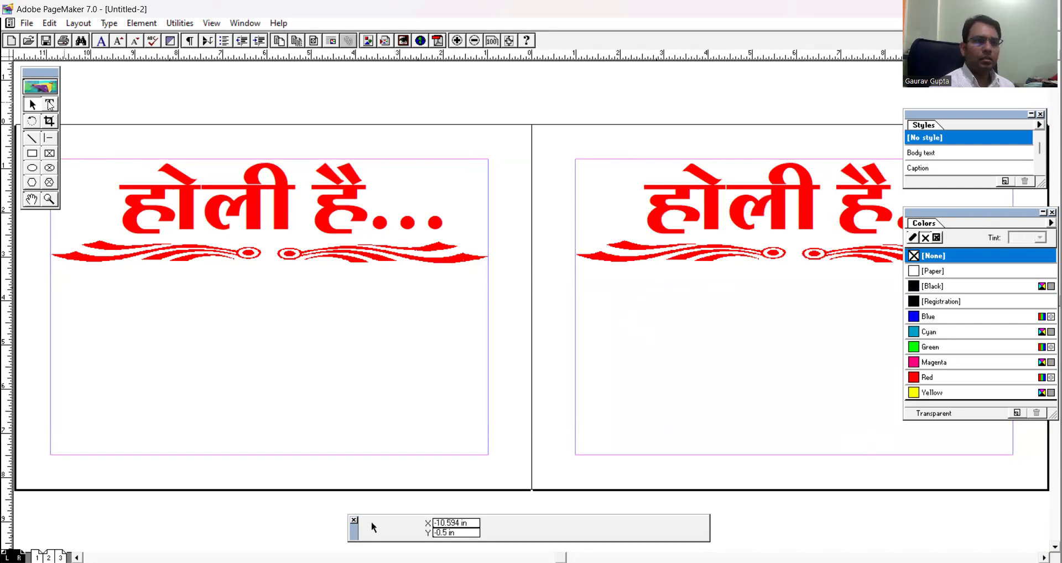
# Draw a rectangle about 10.86 by 7.38 in around the left master page's margins and try Red, Green and Paper fills
pyautogui.click(32, 153)
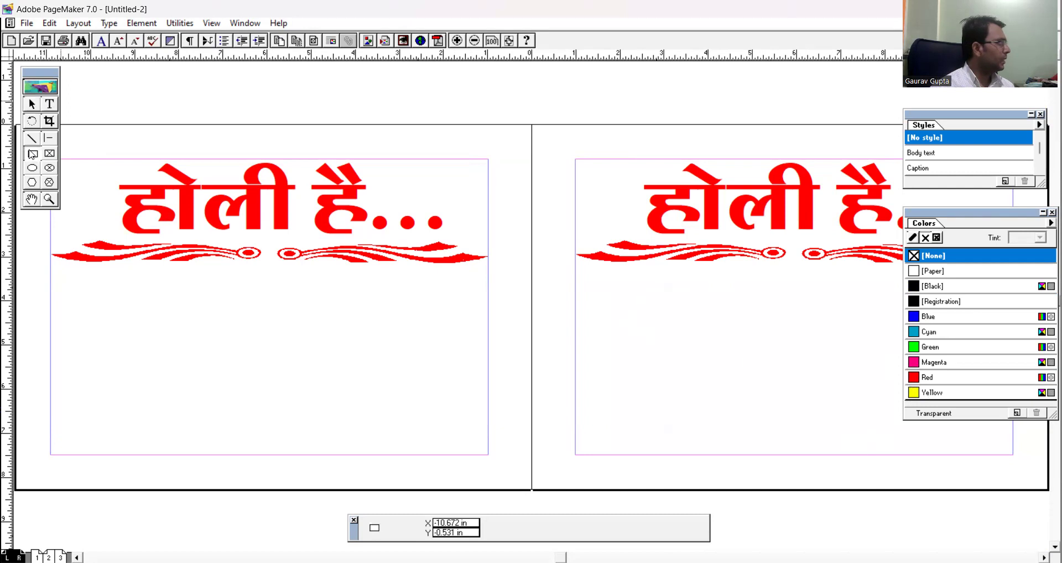
pyautogui.moveTo(515, 149)
pyautogui.mouseDown()
pyautogui.moveTo(166, 424)
pyautogui.moveTo(17, 471)
pyautogui.moveTo(37, 472)
pyautogui.mouseUp()
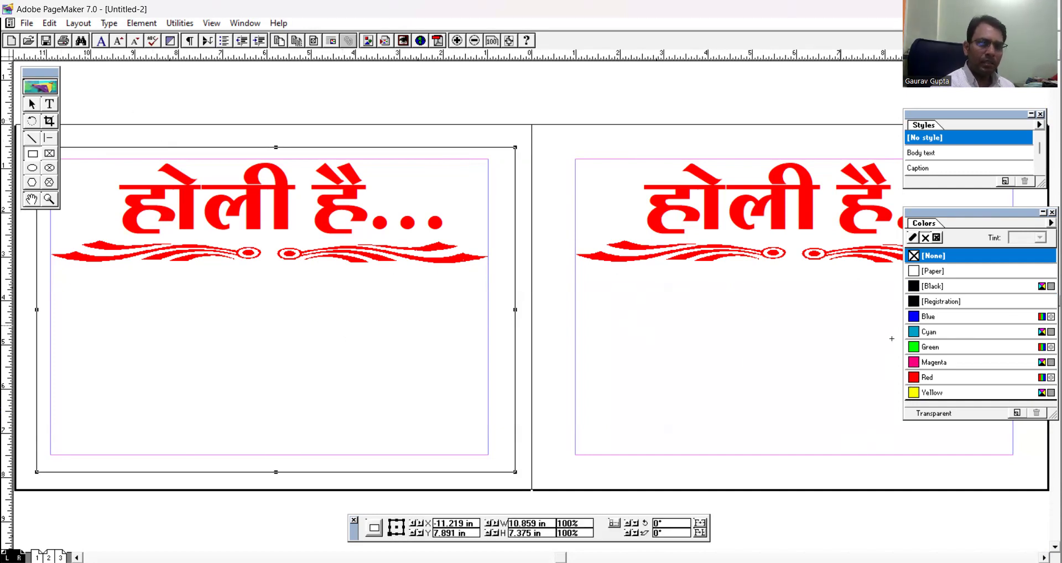
pyautogui.click(925, 378)
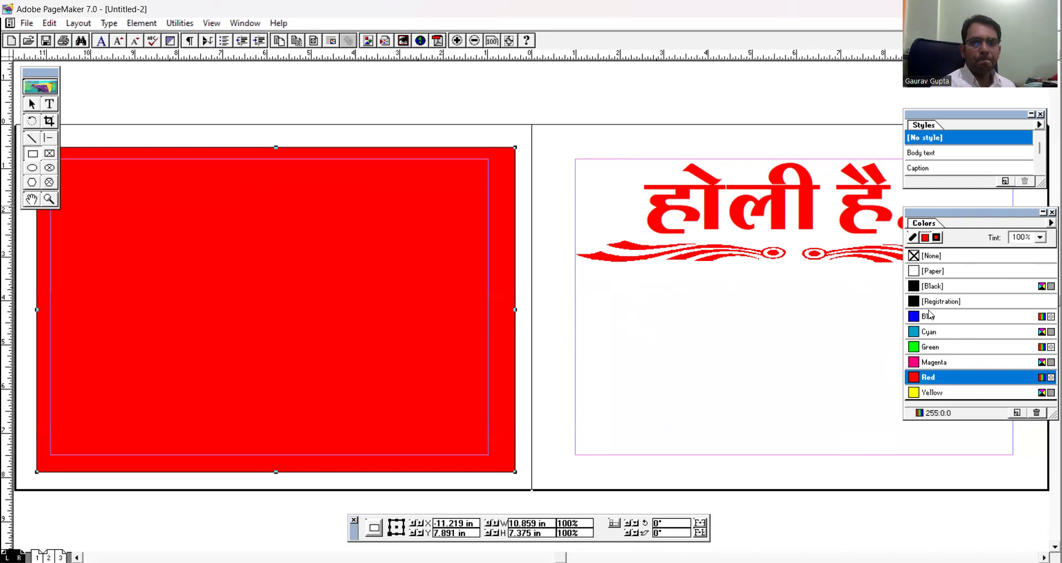
pyautogui.click(917, 349)
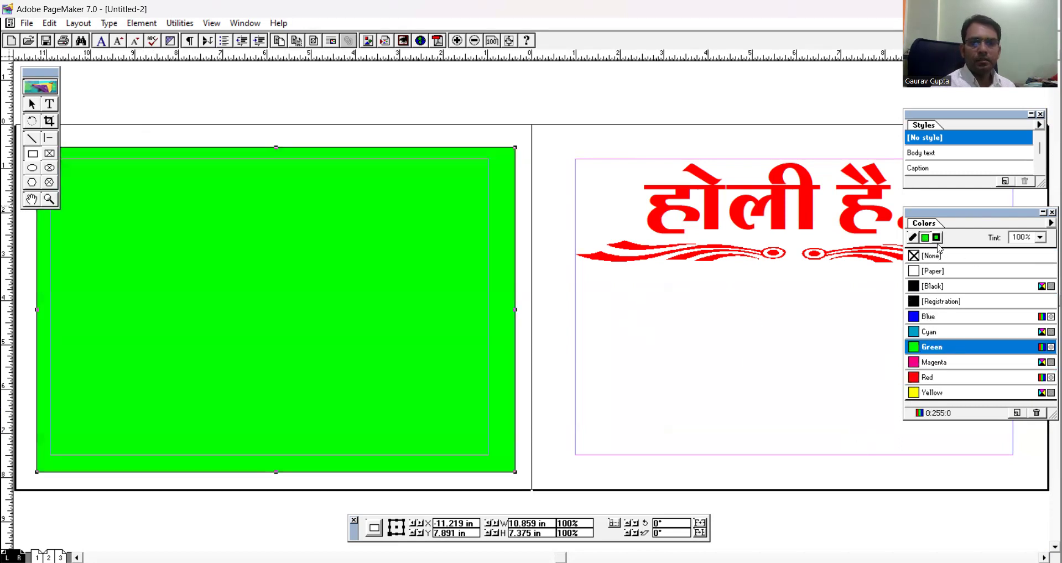
pyautogui.click(926, 276)
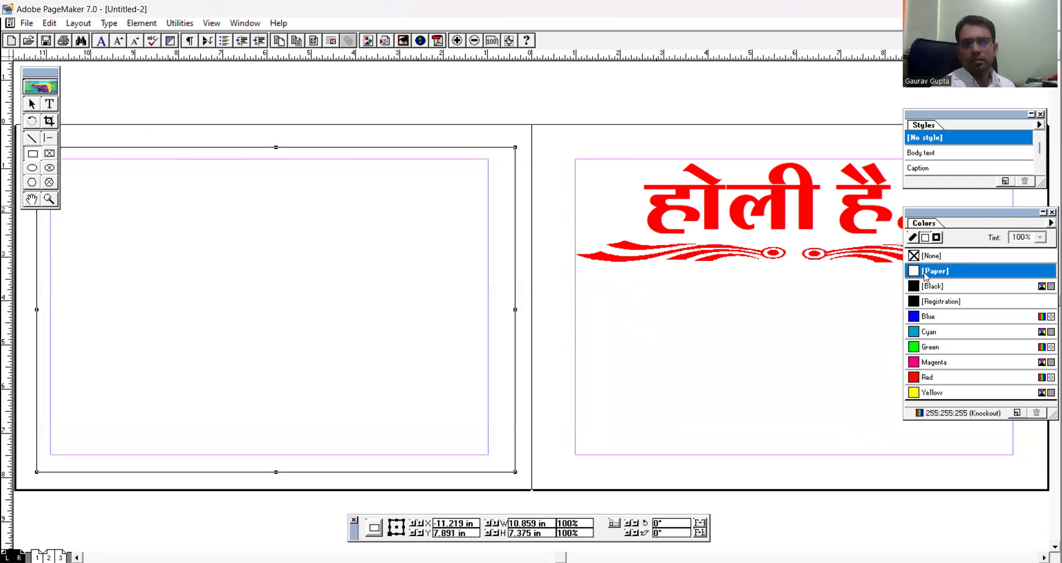
# Give the left master page's rectangle a Blue stroke and a fill of None after trying other stroke colours
pyautogui.click(914, 238)
pyautogui.click(929, 286)
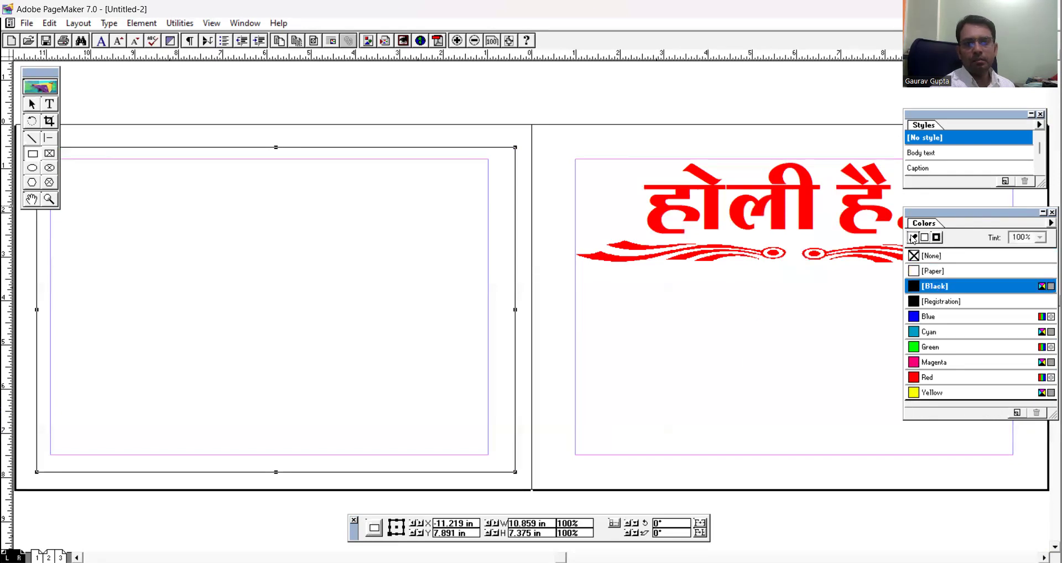
pyautogui.click(923, 378)
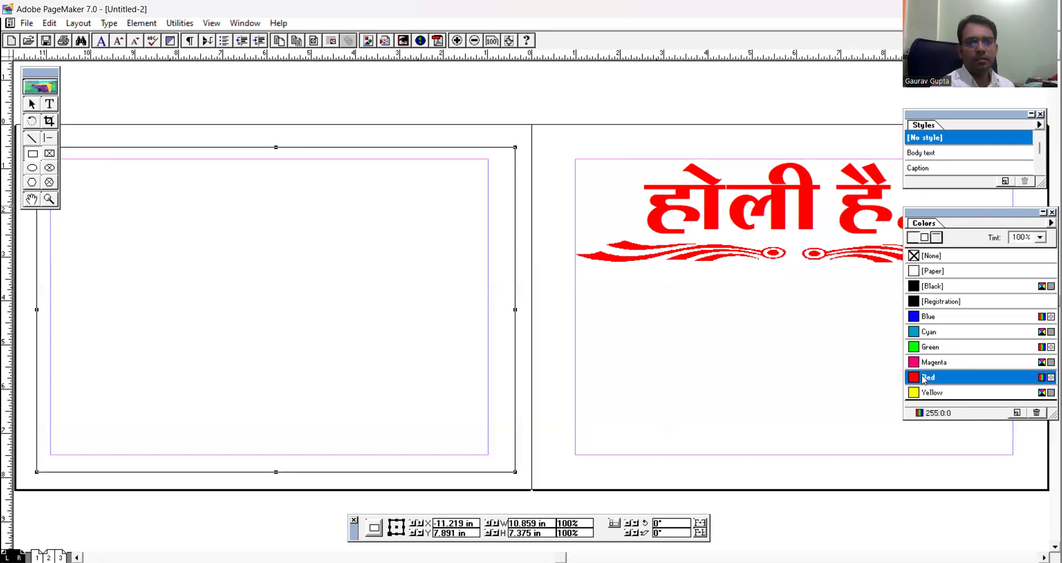
pyautogui.click(929, 255)
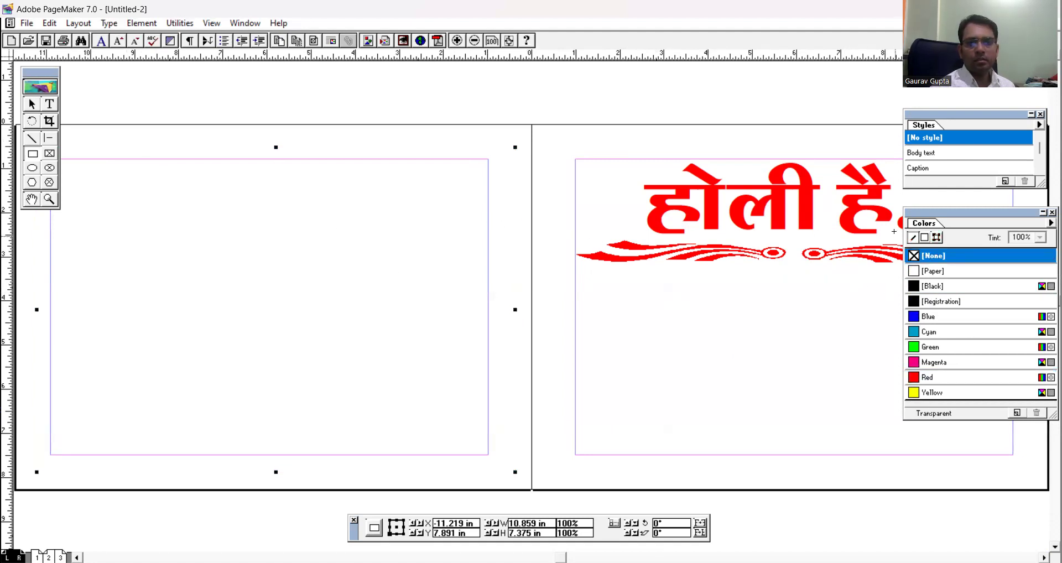
pyautogui.click(923, 318)
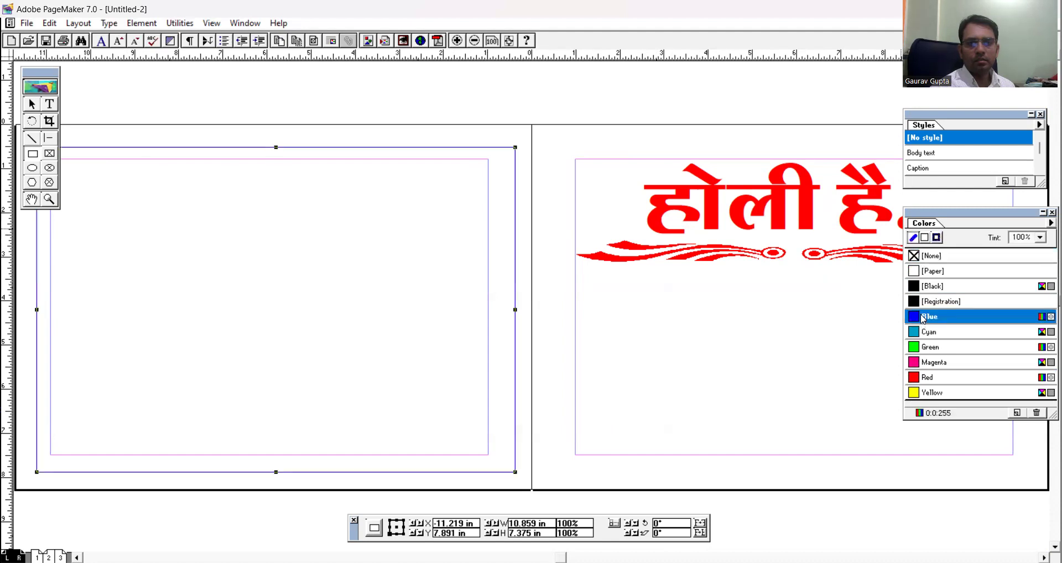
pyautogui.click(924, 237)
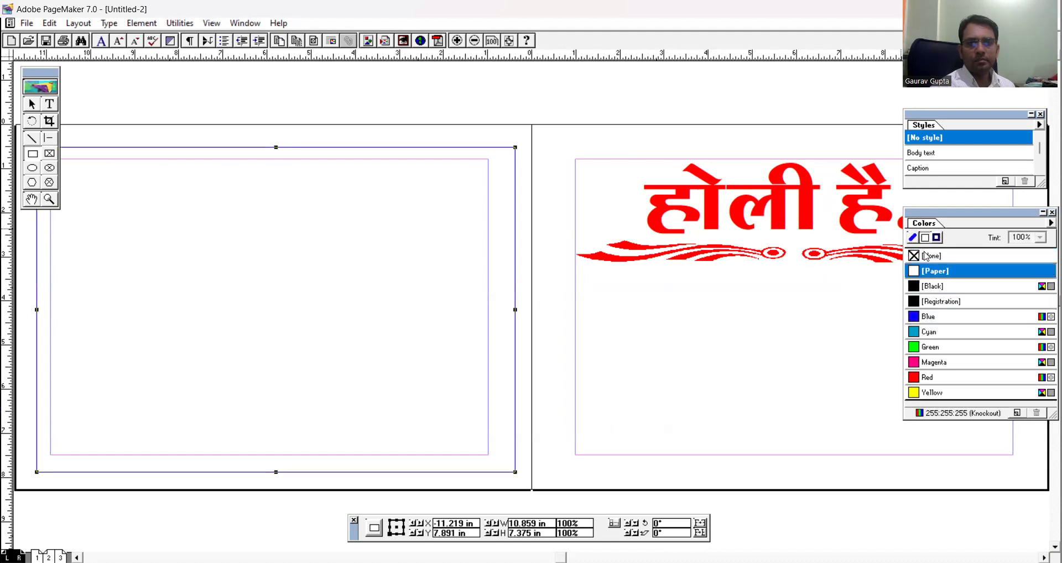
pyautogui.click(913, 256)
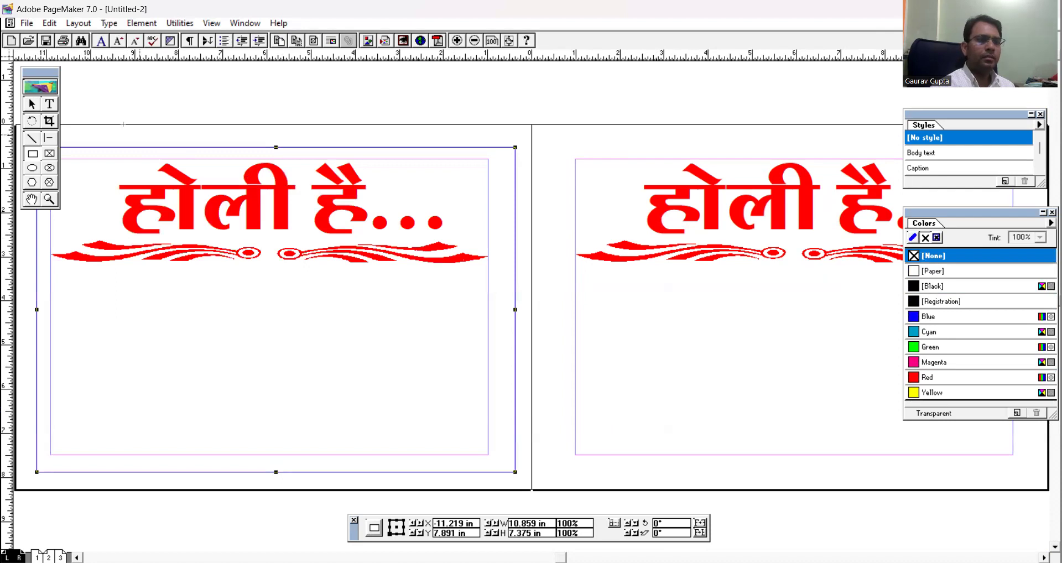
# Set the blue rectangle's stroke to the 6pt multi-line style on the left master page
pyautogui.click(31, 104)
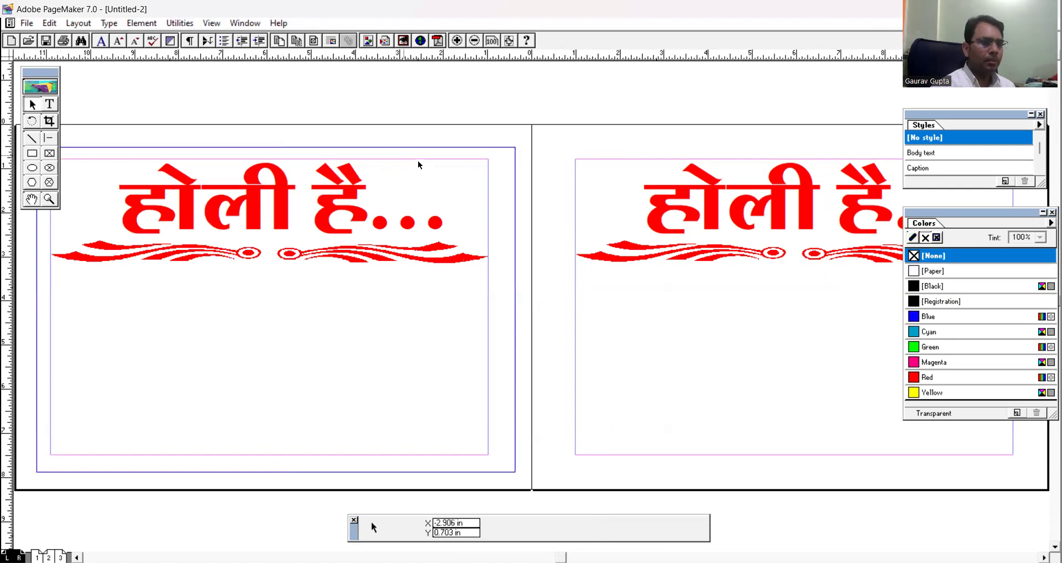
pyautogui.click(443, 147)
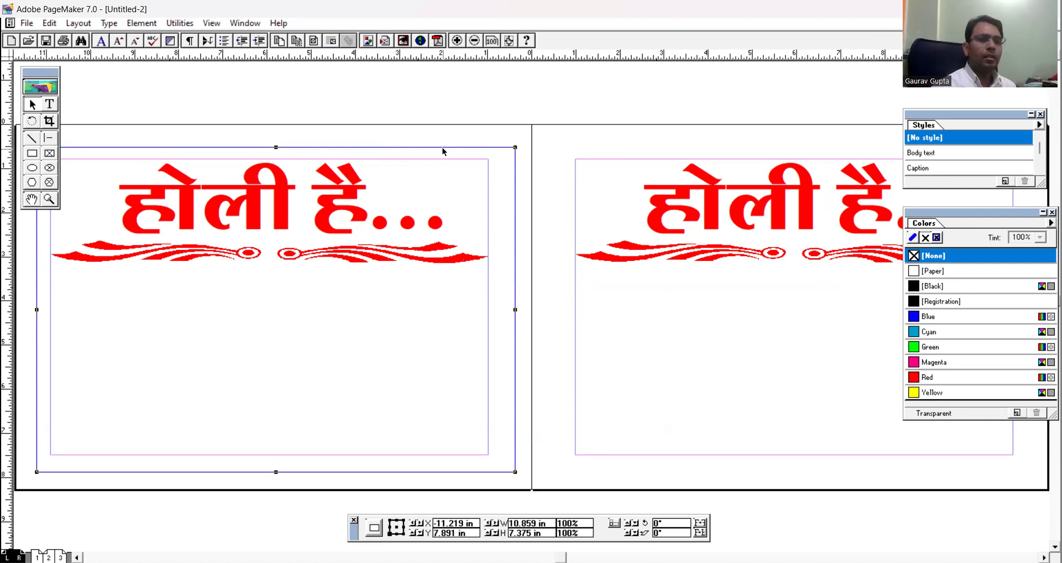
pyautogui.rightClick(443, 147)
pyautogui.click(483, 246)
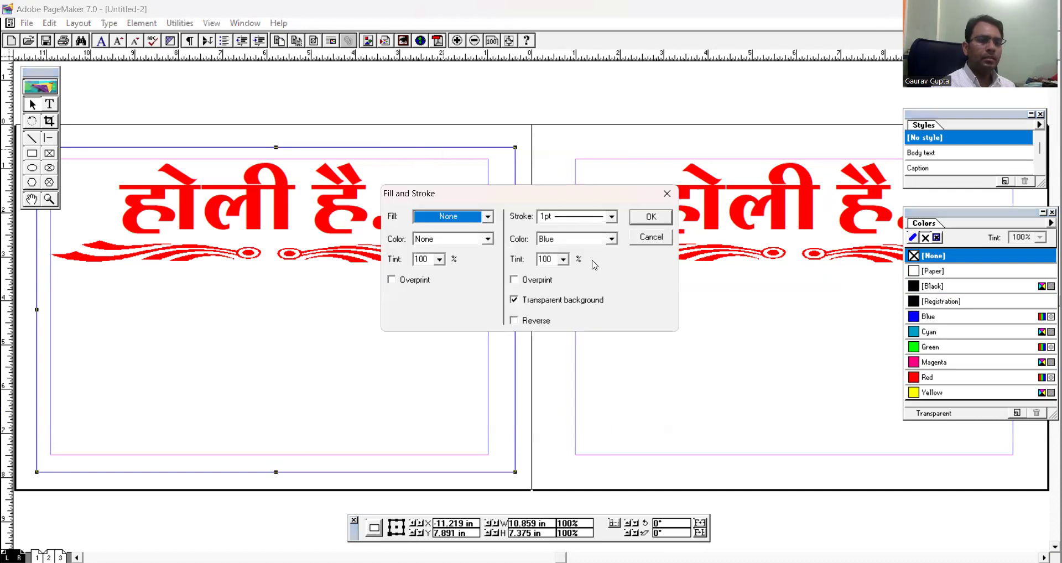
pyautogui.click(612, 216)
pyautogui.scroll(1, 587, 242)
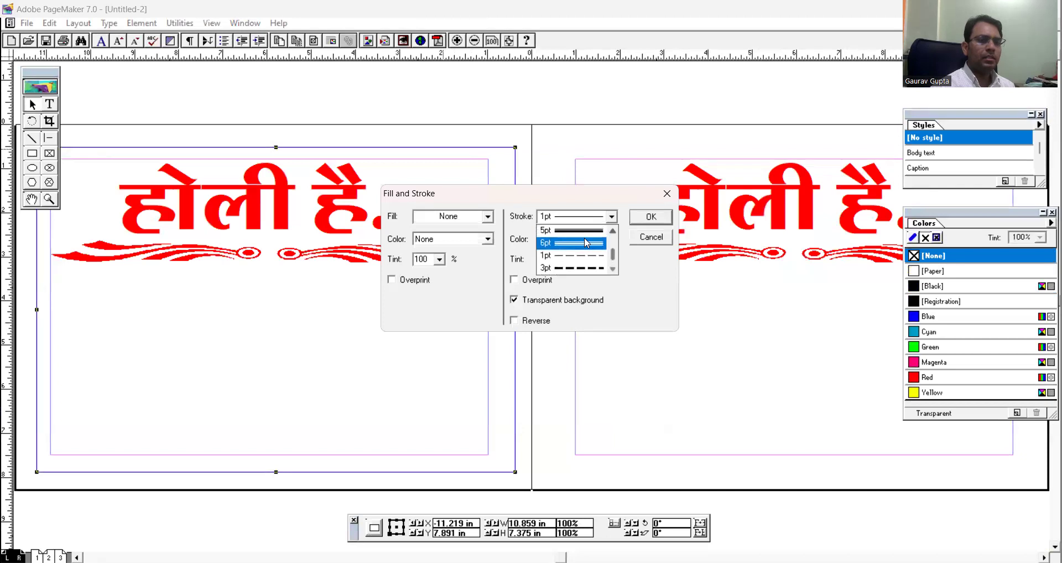
pyautogui.click(587, 242)
pyautogui.click(644, 219)
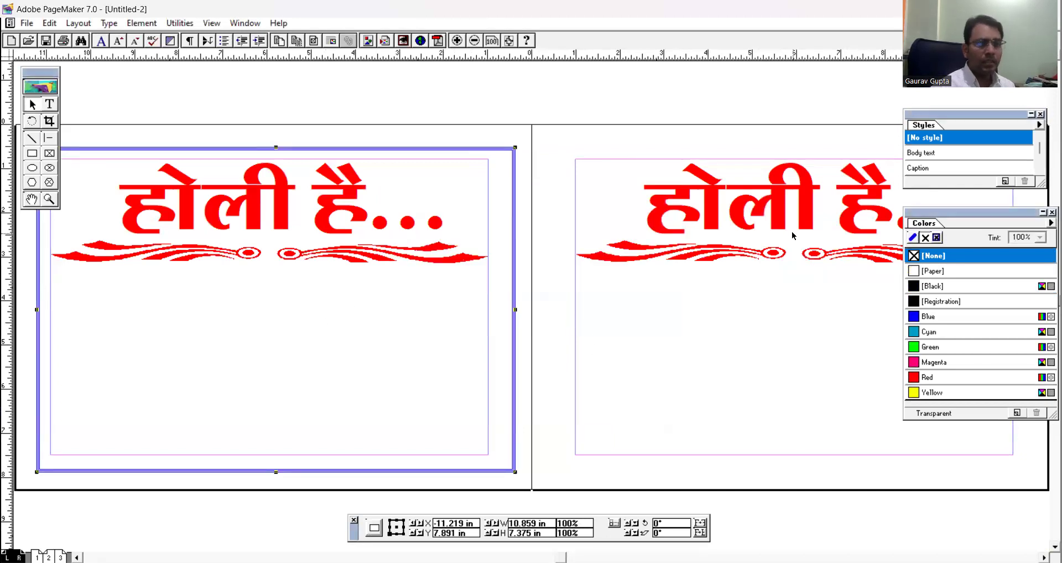
# Draw a rectangle about 10.53 by 7.27 in around the right master page's margins and fill it with Yellow
pyautogui.click(1044, 558)
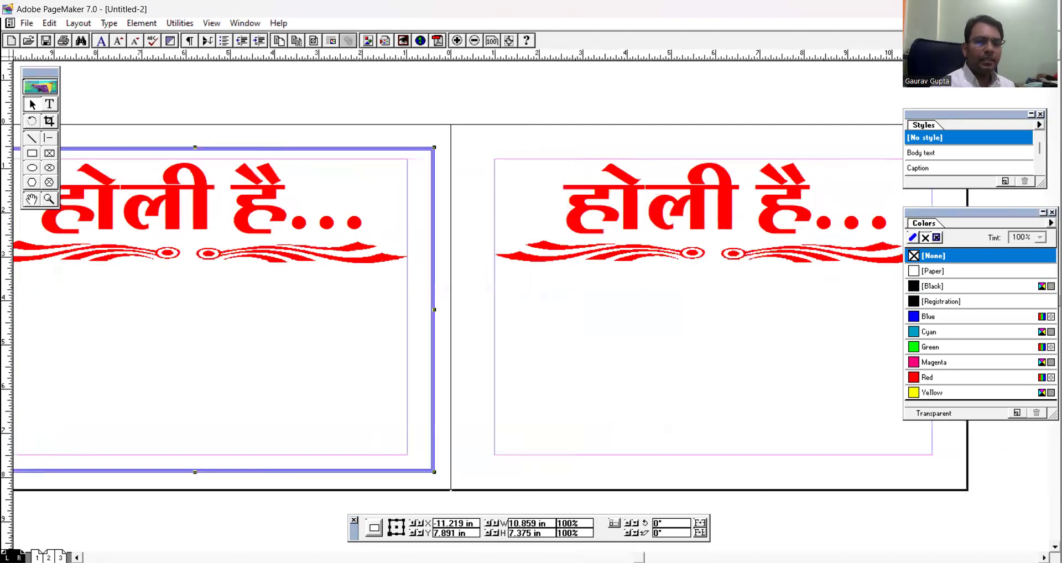
pyautogui.click(1043, 558)
pyautogui.click(1044, 558)
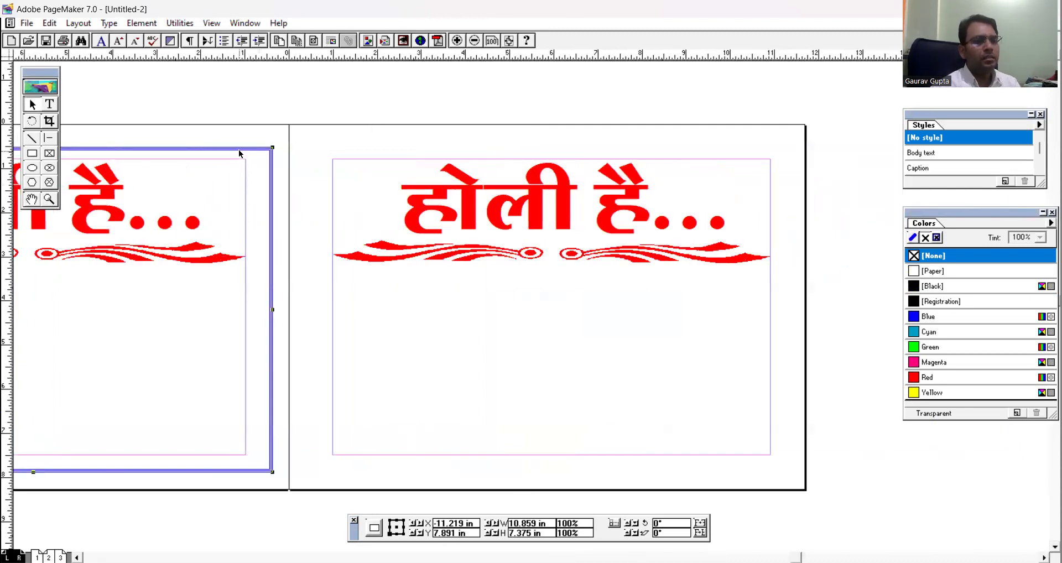
pyautogui.click(32, 154)
pyautogui.moveTo(320, 148); pyautogui.dragTo(784, 468)
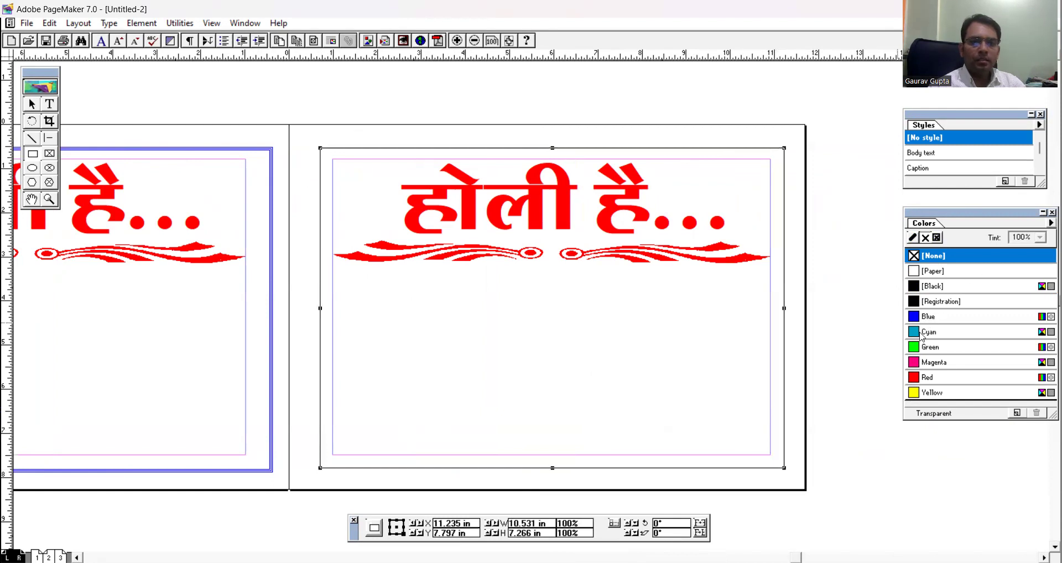
pyautogui.click(919, 393)
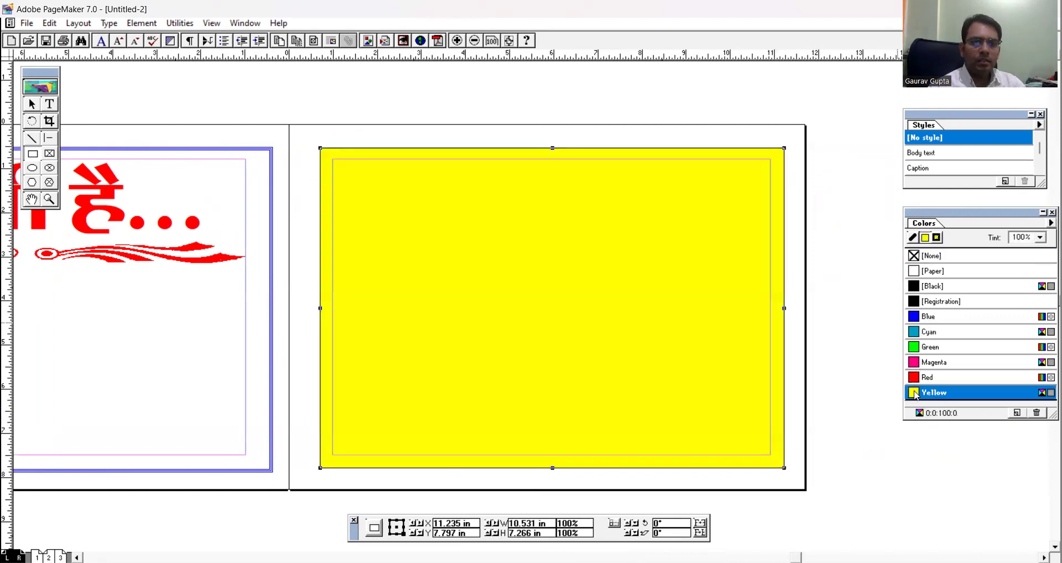
pyautogui.click(32, 104)
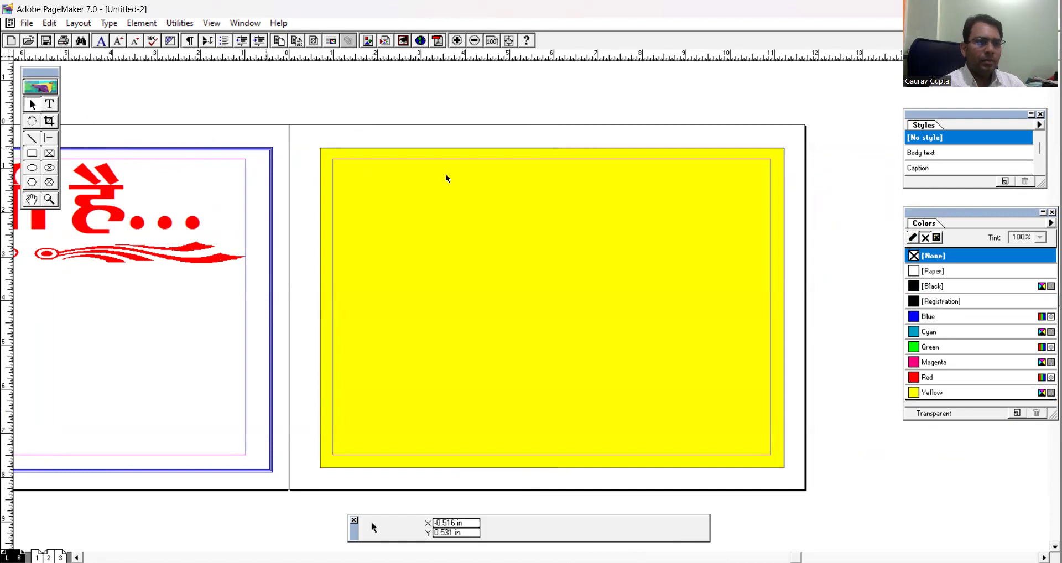
# Bring the hidden Hindi heading in front of the yellow rectangle on the right master page
pyautogui.click(519, 196)
pyautogui.keyDown('ctrl'); pyautogui.click(520, 195); pyautogui.keyUp('ctrl')
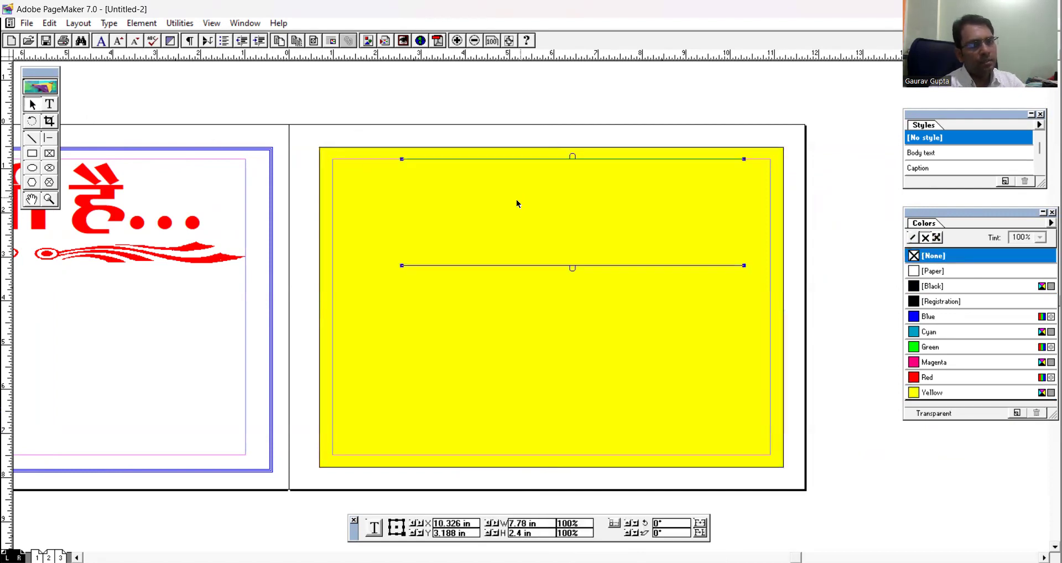
pyautogui.keyDown('ctrl'); pyautogui.click(376, 260); pyautogui.keyUp('ctrl')
pyautogui.keyDown('ctrl'); pyautogui.click(430, 193); pyautogui.keyUp('ctrl')
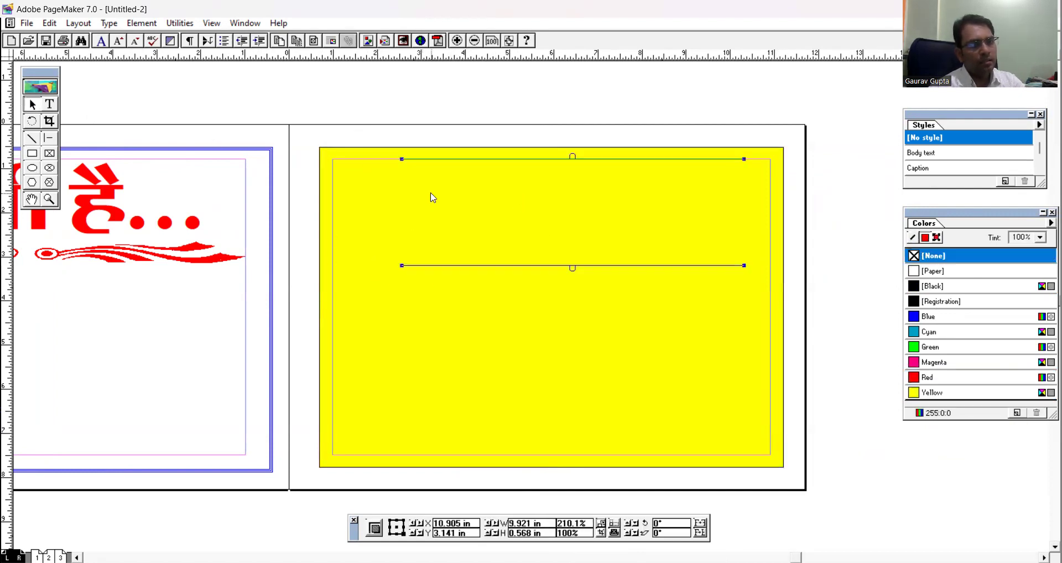
pyautogui.keyDown('shift'); pyautogui.click(363, 275); pyautogui.keyUp('shift')
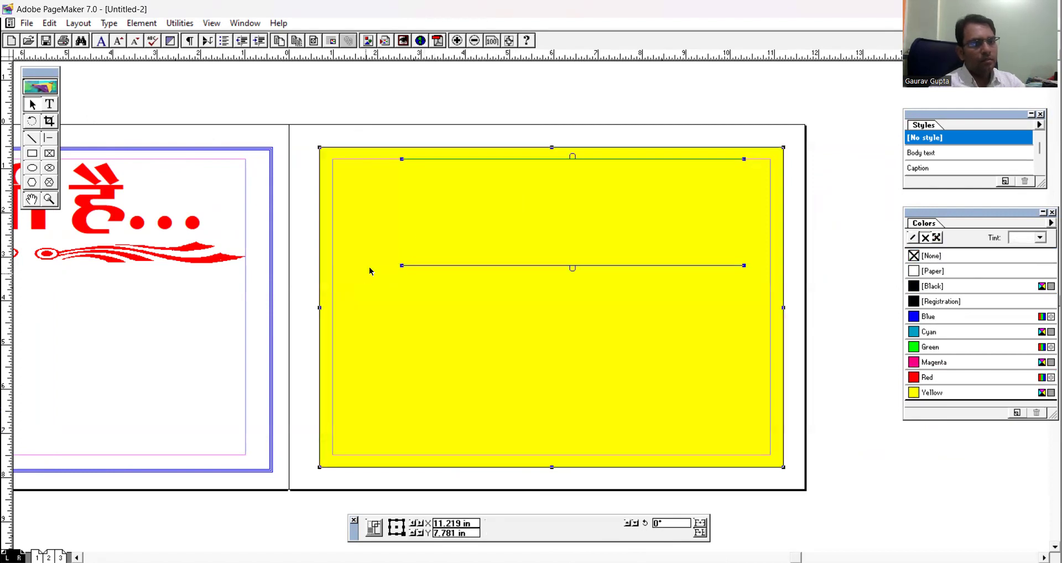
pyautogui.click(429, 109)
pyautogui.click(497, 179)
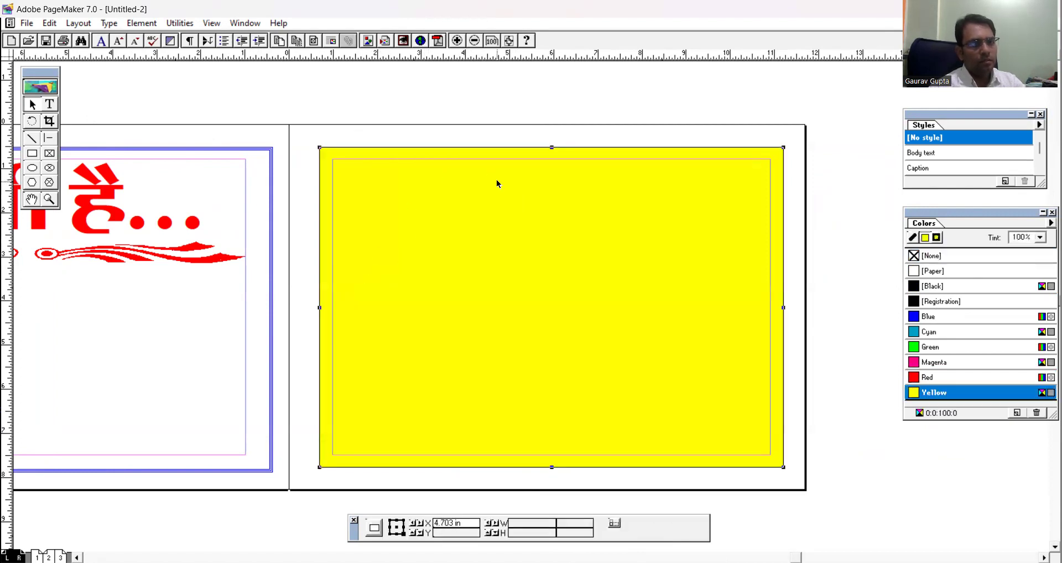
pyautogui.keyDown('ctrl'); pyautogui.click(497, 218); pyautogui.keyUp('ctrl')
pyautogui.moveTo(497, 221); pyautogui.dragTo(499, 225)
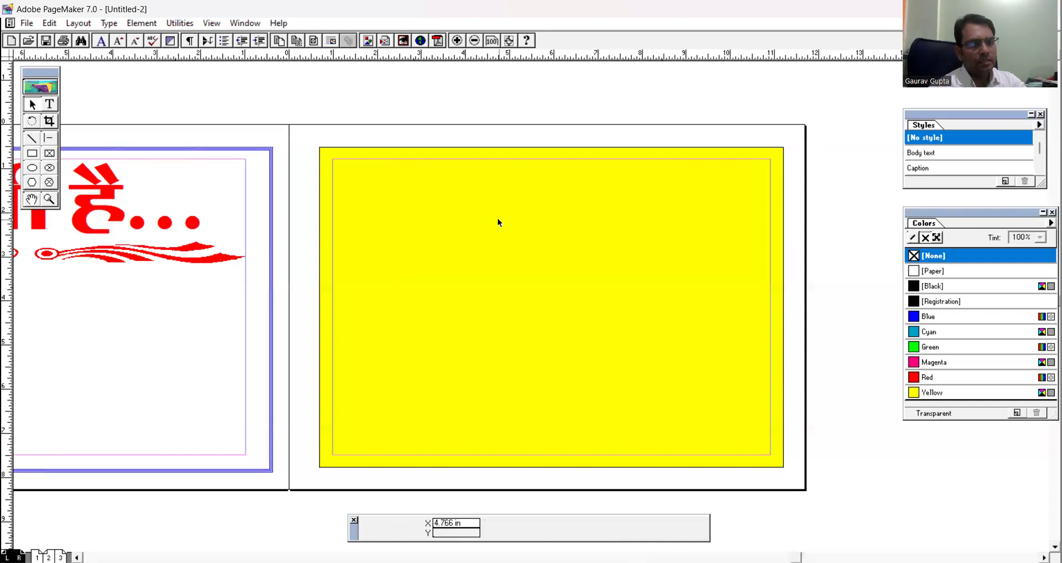
pyautogui.hotkey('ctrl', 'shift', ']')
# Cut the red ornament hidden behind the yellow rectangle and paste it back in front, below the heading
pyautogui.click(383, 277)
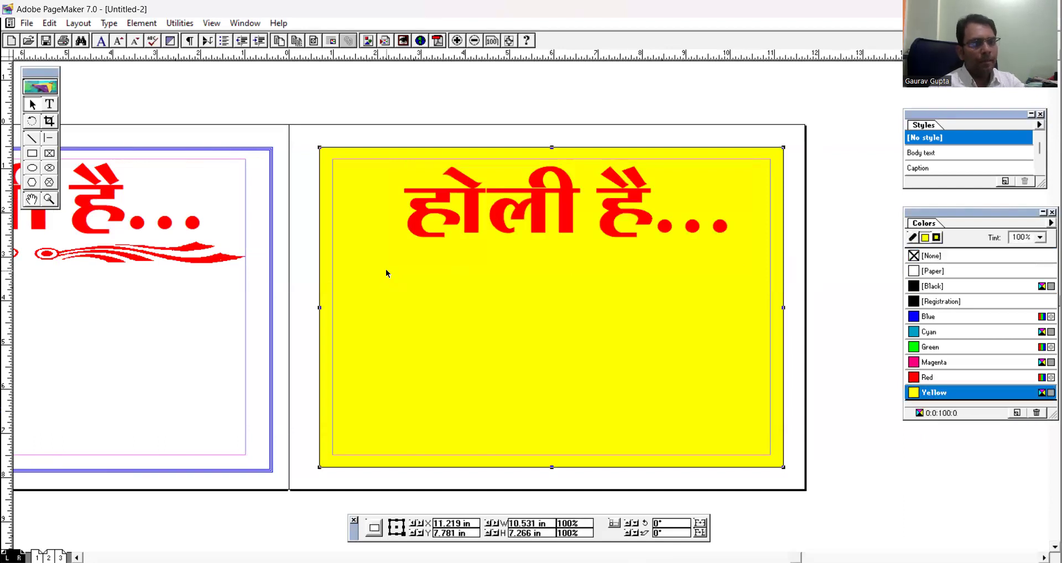
pyautogui.click(453, 253)
pyautogui.keyDown('ctrl'); pyautogui.click(453, 260); pyautogui.keyUp('ctrl')
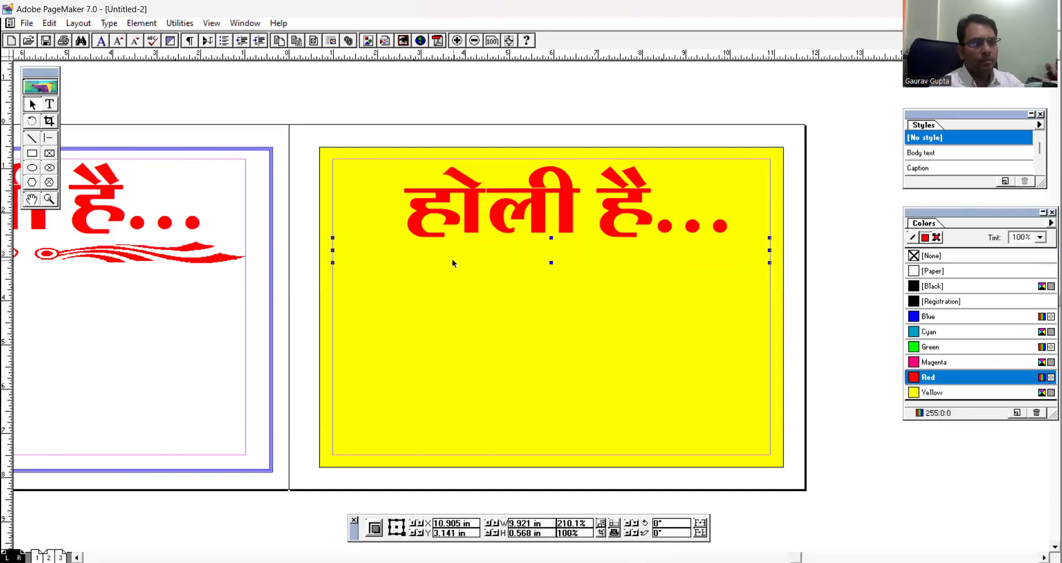
pyautogui.press('Delete')
pyautogui.hotkey('ctrl', 'v')
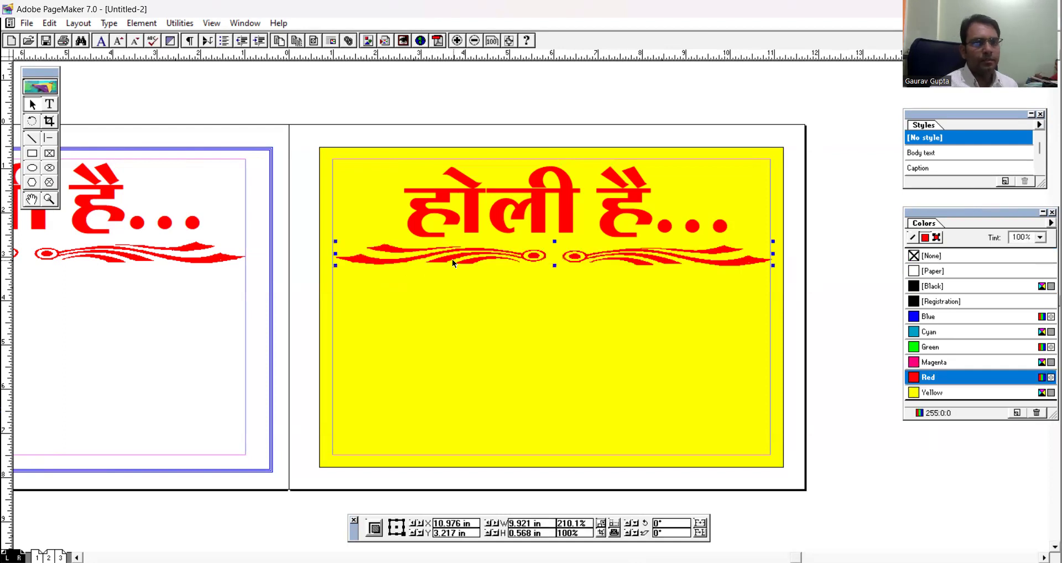
pyautogui.click(445, 303)
# Replace the right master page's heading text with रामनवमी
pyautogui.click(50, 104)
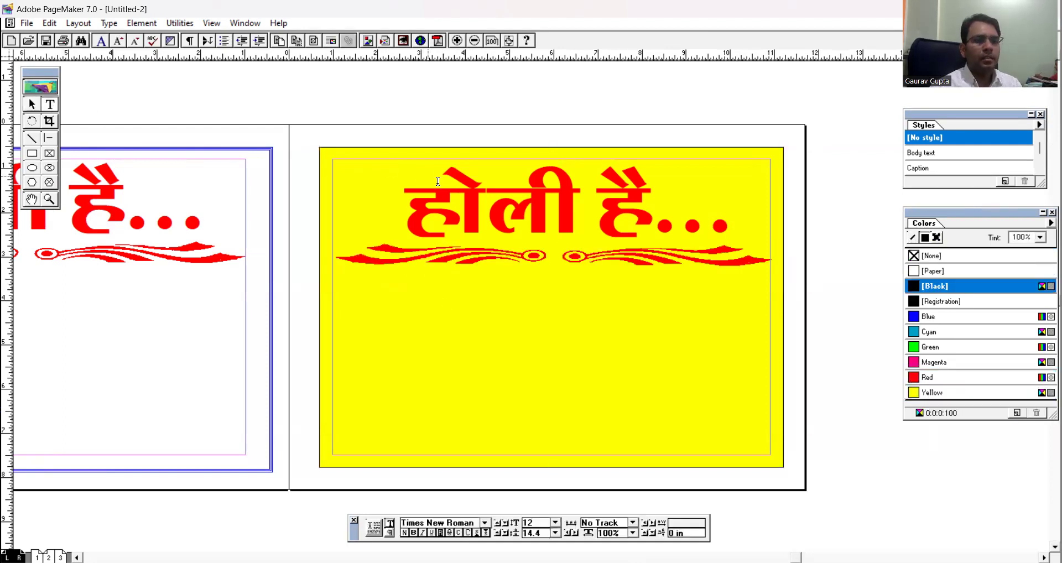
pyautogui.click(465, 203)
pyautogui.hotkey('ctrl', 'a')
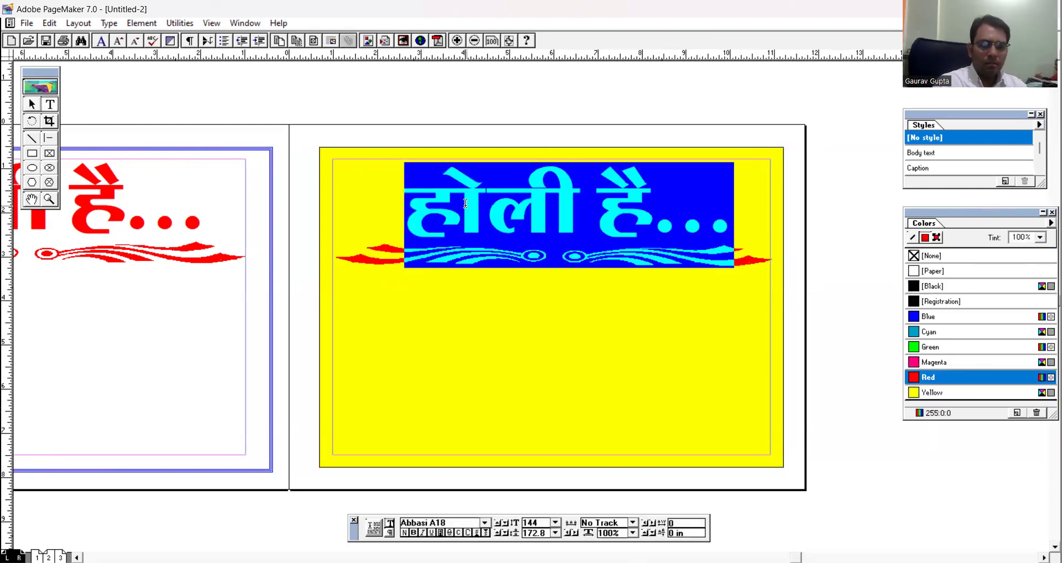
pyautogui.write('राम')
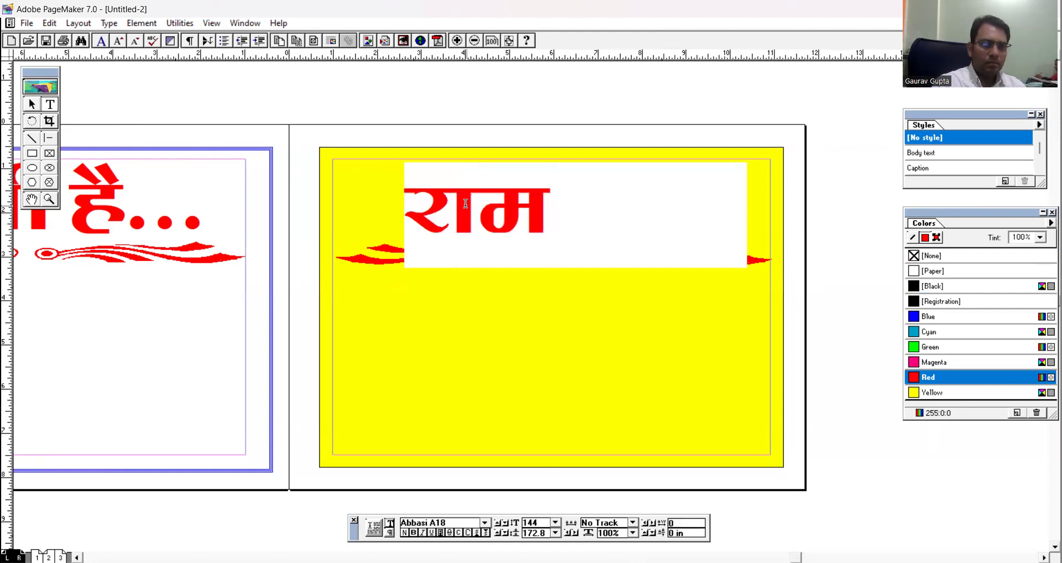
pyautogui.write('नवमी')
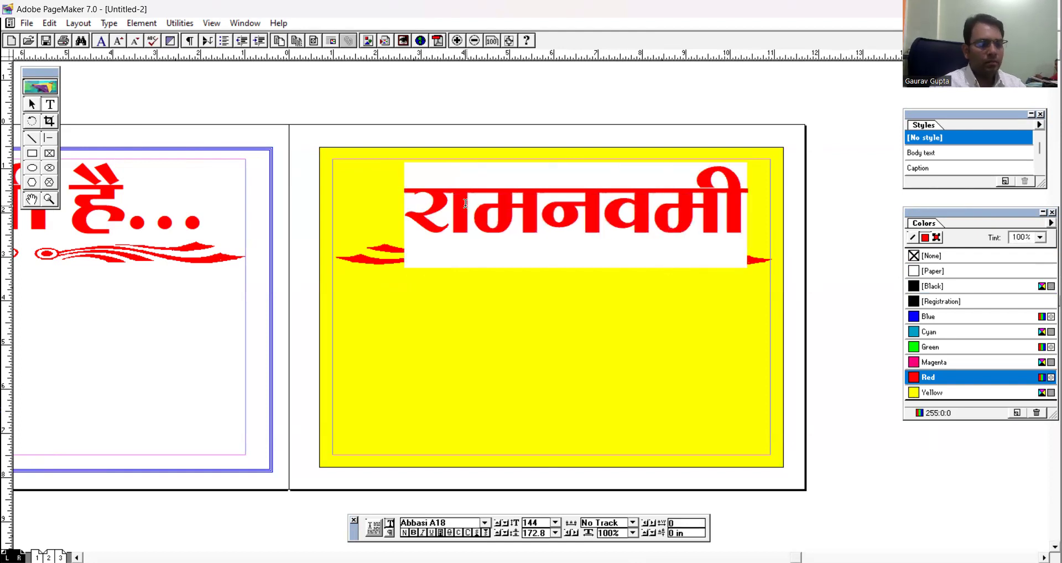
# Widen the रामनवमी text block to about 9.53 in by extending its left edge to the page margin
pyautogui.click(33, 104)
pyautogui.click(471, 196)
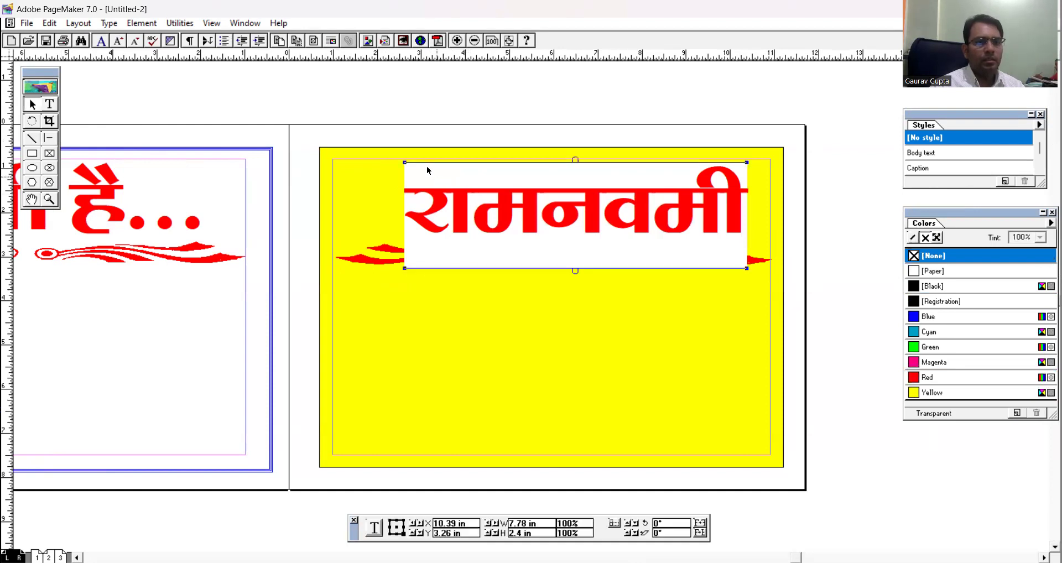
pyautogui.moveTo(404, 162); pyautogui.dragTo(327, 159)
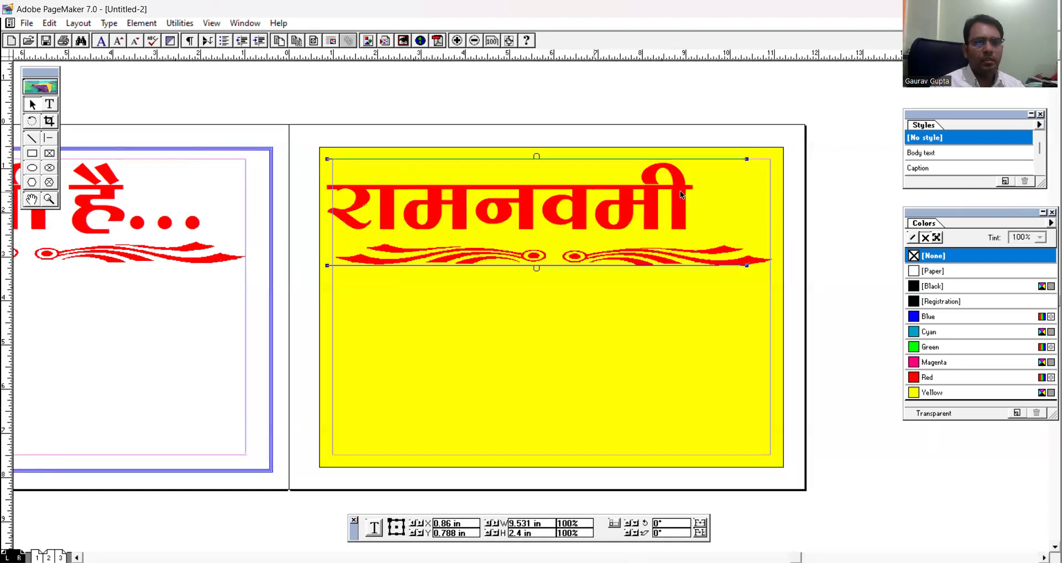
# Nudge the रामनवमी heading to the right until it is centred over the ornament
pyautogui.press('Right')
pyautogui.press('Right')
pyautogui.press('Right')
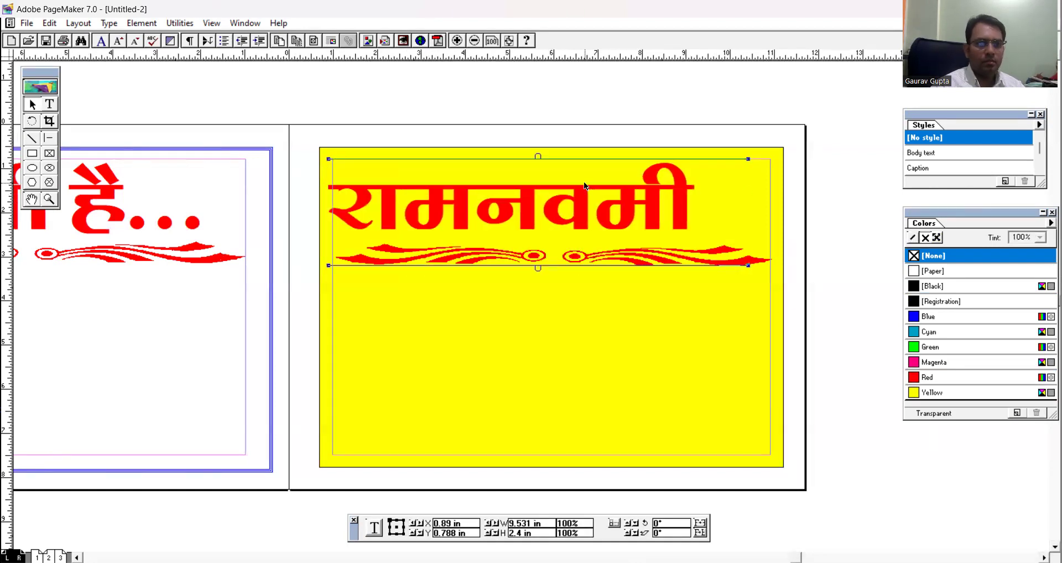
pyautogui.hotkey('ctrl', 'Right')
pyautogui.hotkey('ctrl', 'Right')
pyautogui.hotkey('ctrl', 'Right')
pyautogui.hotkey('ctrl', 'Right')
pyautogui.hotkey('ctrl', 'Right')
pyautogui.hotkey('ctrl', 'Right')
pyautogui.hotkey('ctrl', 'Right')
pyautogui.hotkey('ctrl', 'Right')
pyautogui.hotkey('ctrl', 'Right')
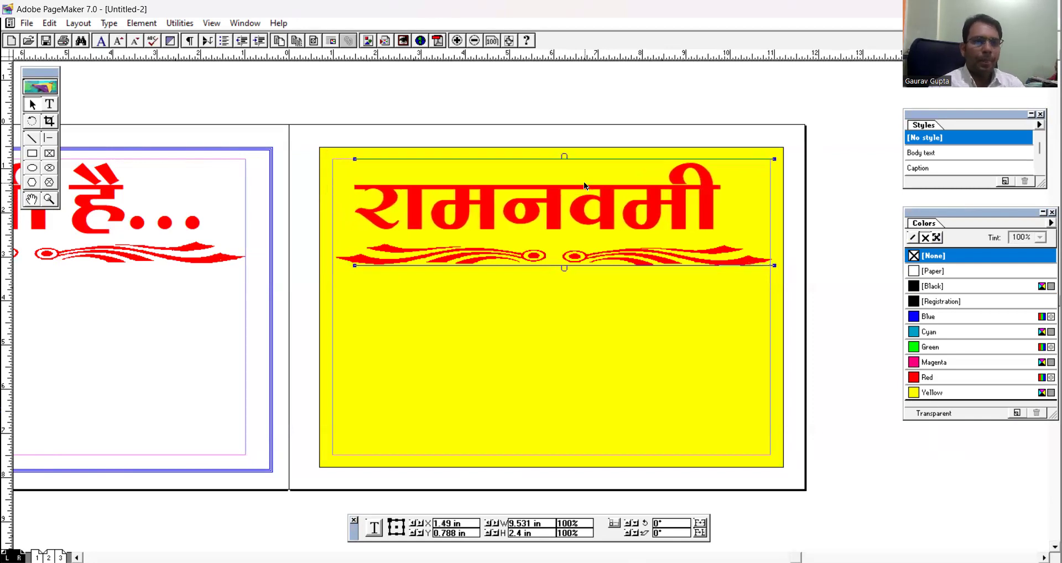
pyautogui.click(529, 333)
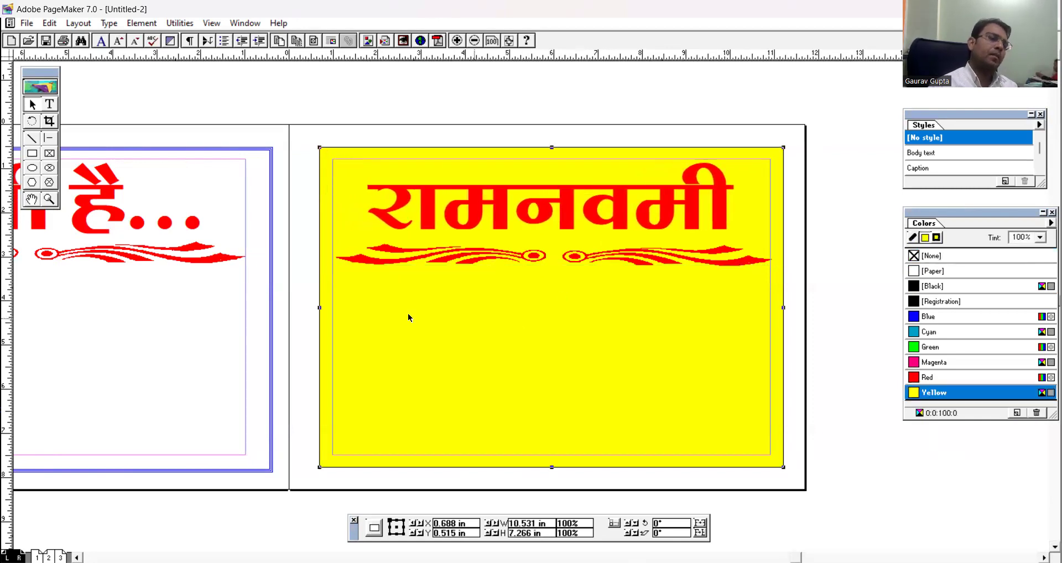
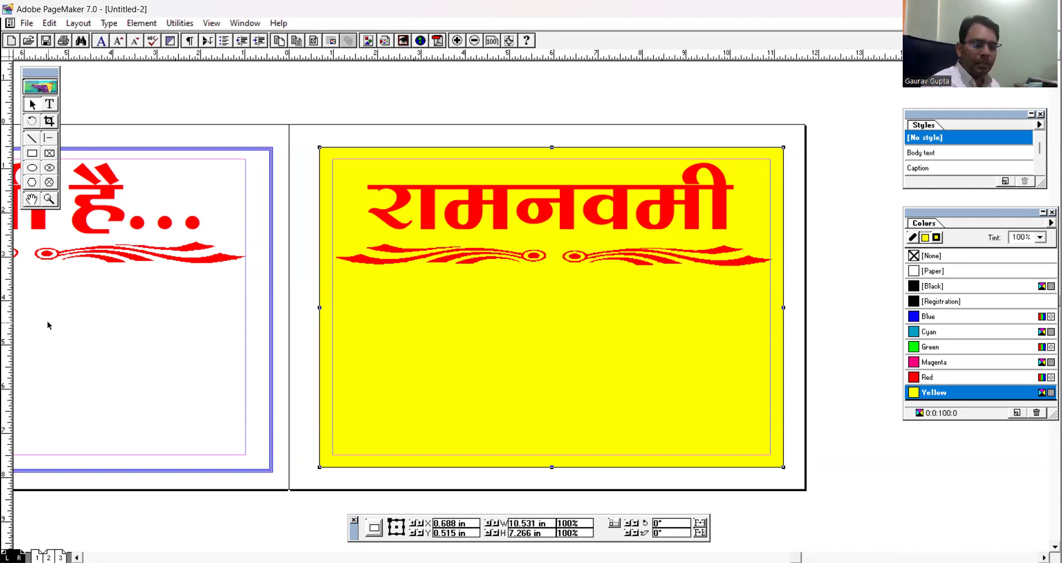
# Leave the master spread for pages 2-3 and insert the two-page spreads 4-5 and 6-7 after them
pyautogui.hscroll(-5, 47, 325)
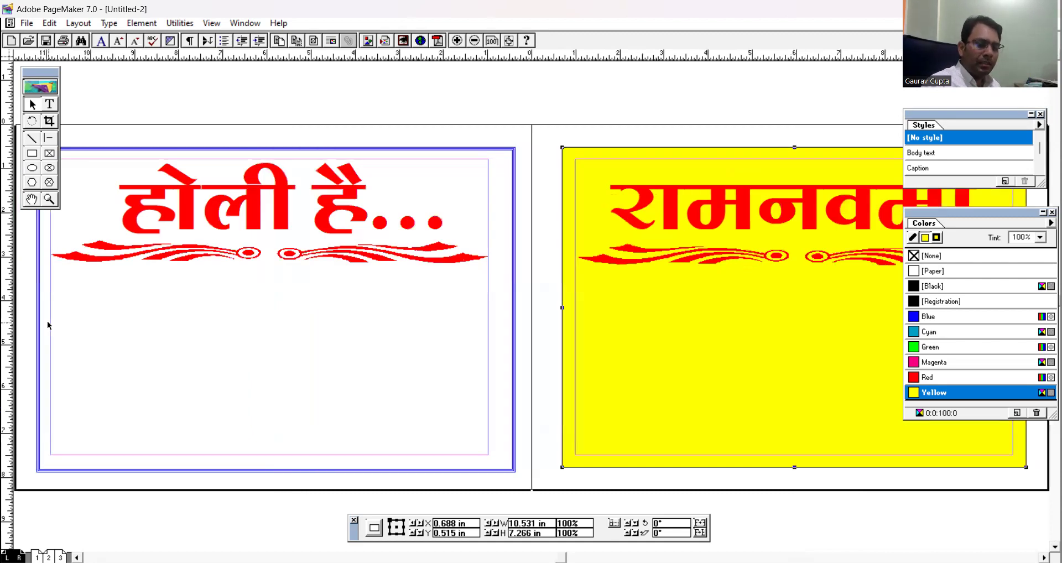
pyautogui.hotkey('ctrl', '-')
pyautogui.hotkey('ctrl', '-')
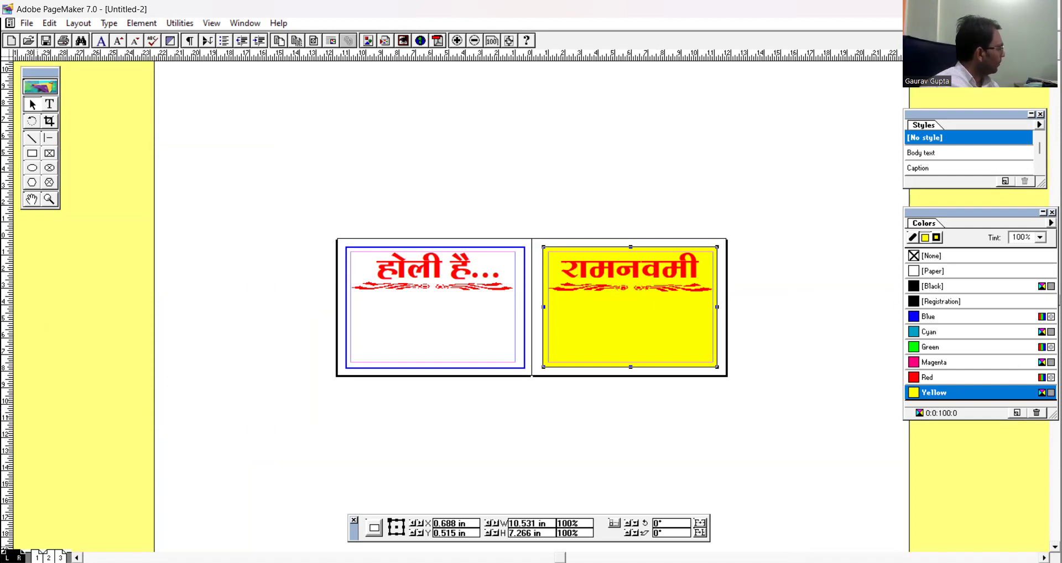
pyautogui.click(464, 230)
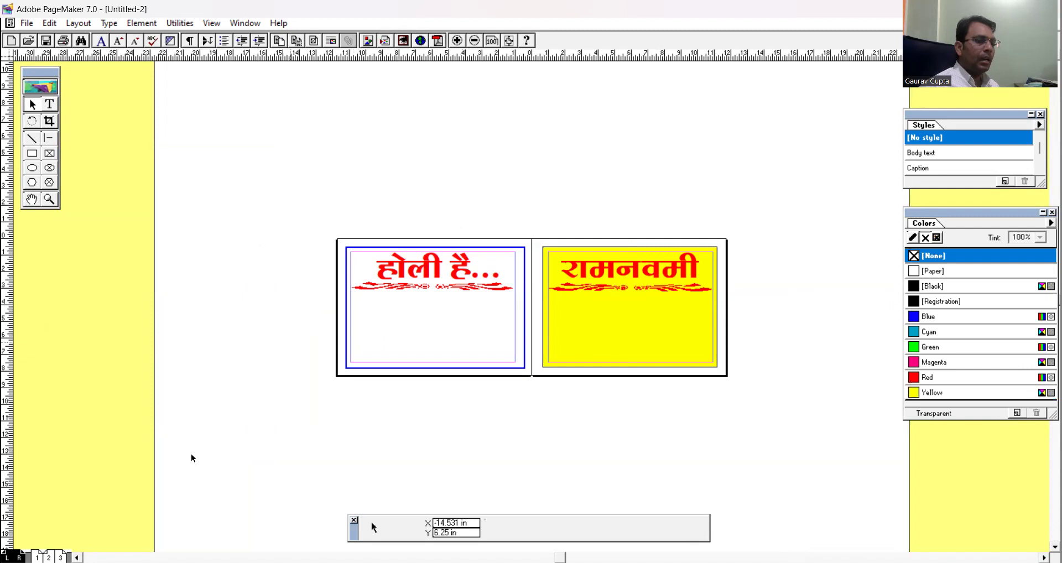
pyautogui.hotkey('ctrl', '0')
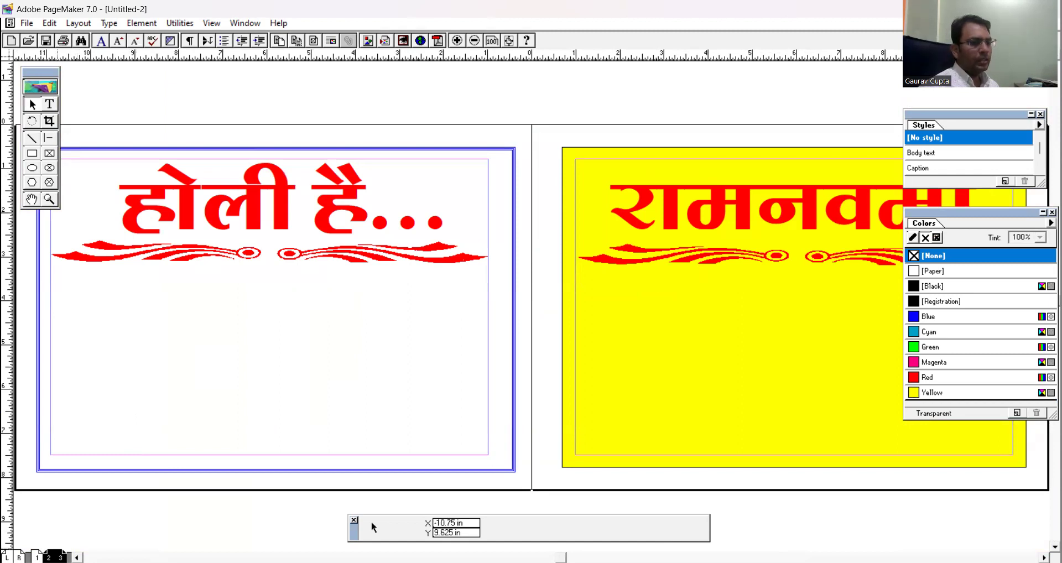
pyautogui.rightClick(61, 556)
pyautogui.click(96, 510)
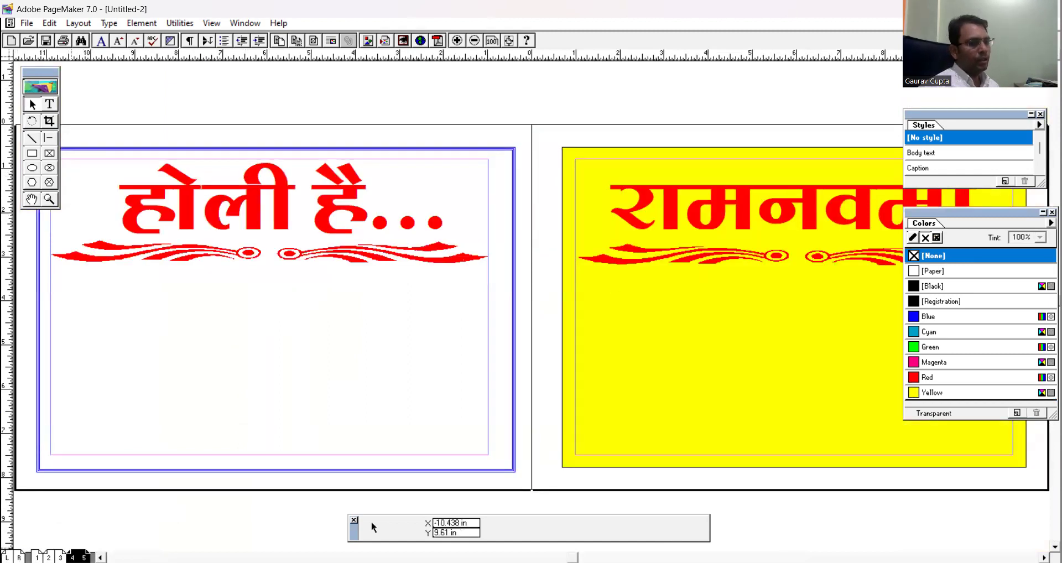
pyautogui.rightClick(83, 555)
pyautogui.click(119, 512)
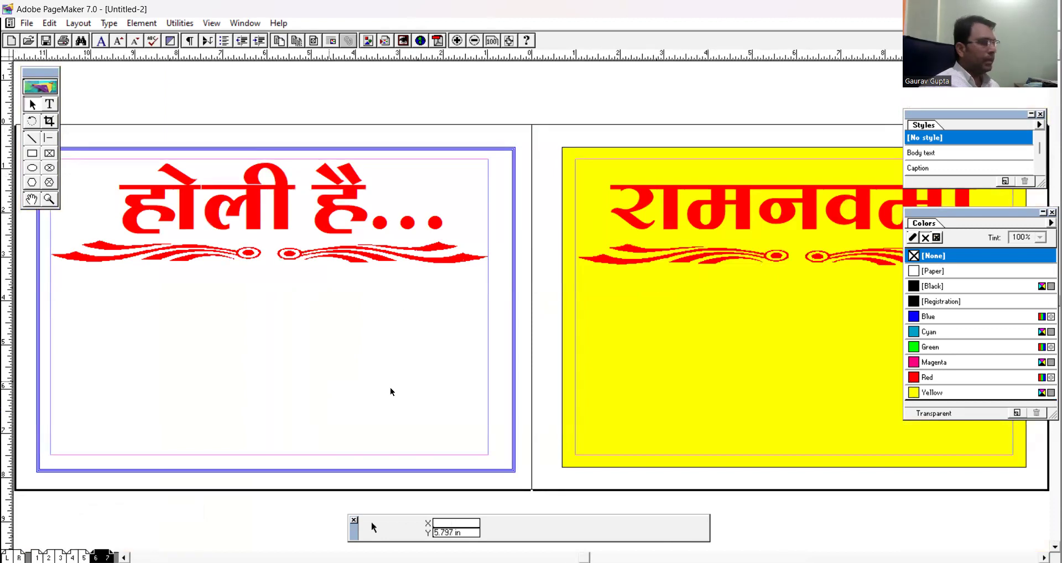
pyautogui.rightClick(331, 206)
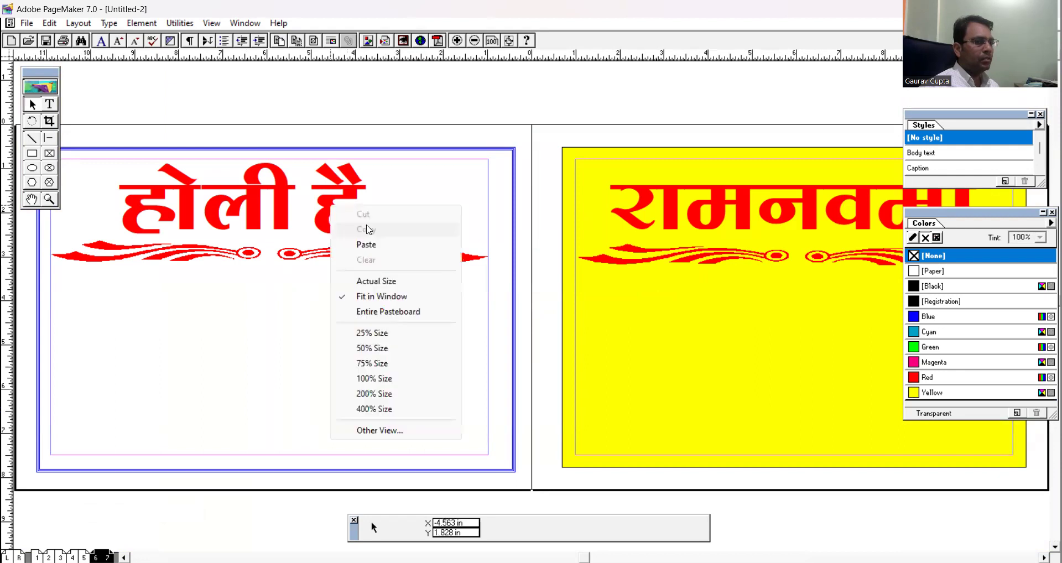
pyautogui.click(319, 195)
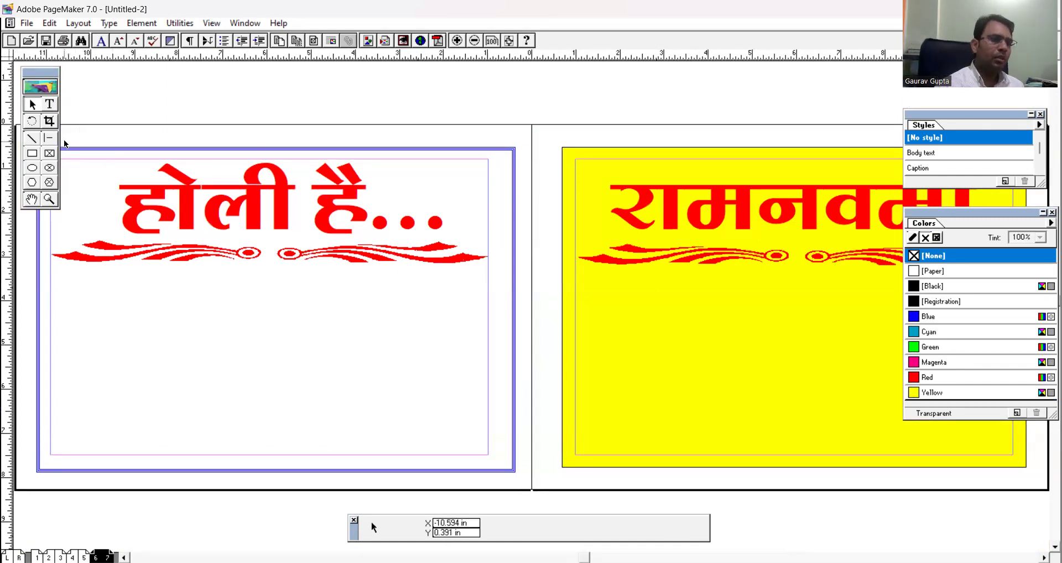
# Add the sample text ajdflajsldjflajlsdjflajlj at 53 pt below the ornament on page 6
pyautogui.click(50, 104)
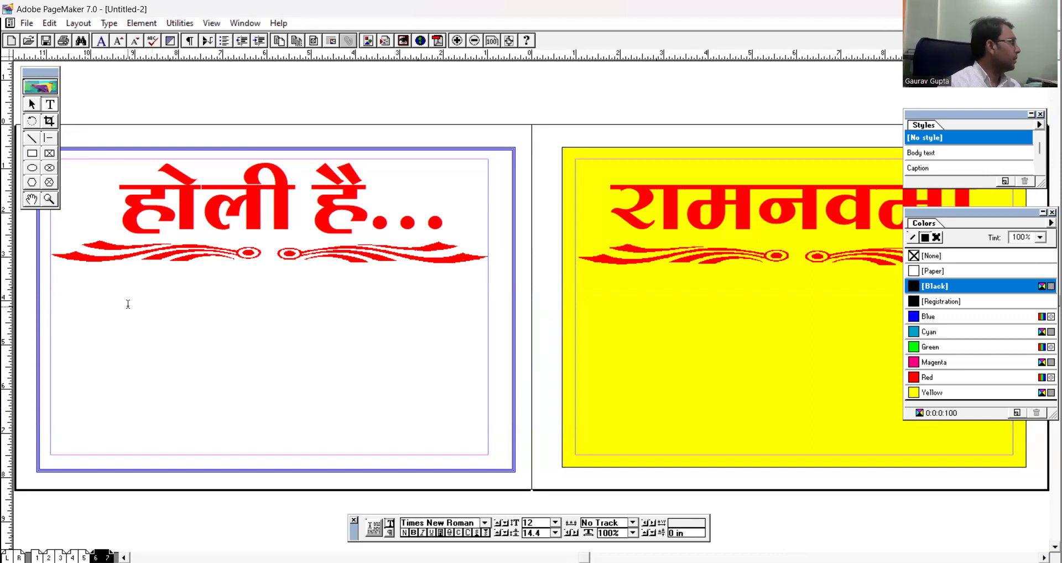
pyautogui.click(78, 326)
pyautogui.hotkey('ctrl', 'shift', '.')
pyautogui.hotkey('ctrl', 'shift', '.')
pyautogui.hotkey('ctrl', 'shift', '.')
pyautogui.hotkey('ctrl', 'shift', '.')
pyautogui.hotkey('ctrl', 'shift', '.')
pyautogui.hotkey('ctrl', 'shift', '.')
pyautogui.hotkey('ctrl', 'shift', '.')
pyautogui.hotkey('ctrl', 'shift', '.')
pyautogui.hotkey('ctrl', 'shift', '.')
pyautogui.hotkey('ctrl', 'shift', '.')
pyautogui.hotkey('ctrl', 'shift', '.')
pyautogui.hotkey('ctrl', 'shift', '.')
pyautogui.hotkey('ctrl', 'shift', '.')
pyautogui.hotkey('ctrl', 'shift', '.')
pyautogui.hotkey('ctrl', 'shift', '.')
pyautogui.hotkey('ctrl', 'shift', '.')
pyautogui.hotkey('ctrl', 'shift', '.')
pyautogui.hotkey('ctrl', 'shift', '.')
pyautogui.hotkey('ctrl', 'shift', '.')
pyautogui.hotkey('ctrl', 'shift', '.')
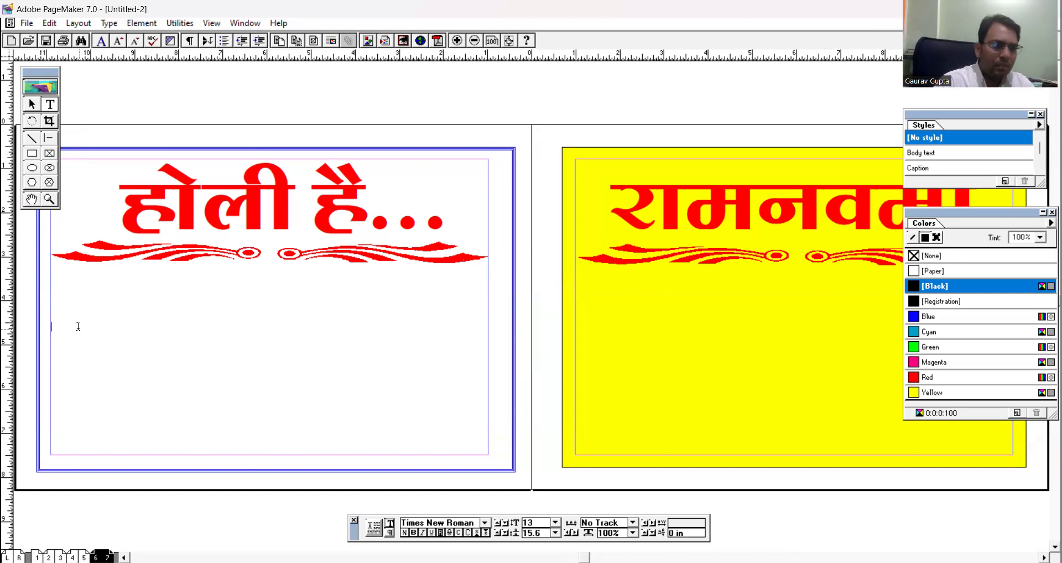
pyautogui.write('ajdflajsldjflajlsdjflajlj')
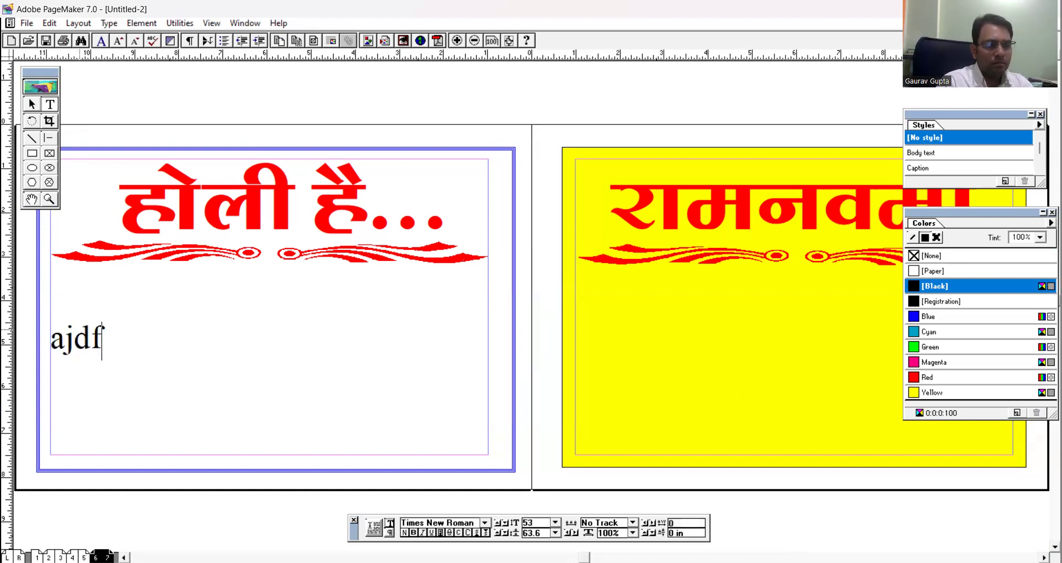
# Set the font of the sample text on page 6 to Kruti Dev 500
pyautogui.tripleClick(78, 326)
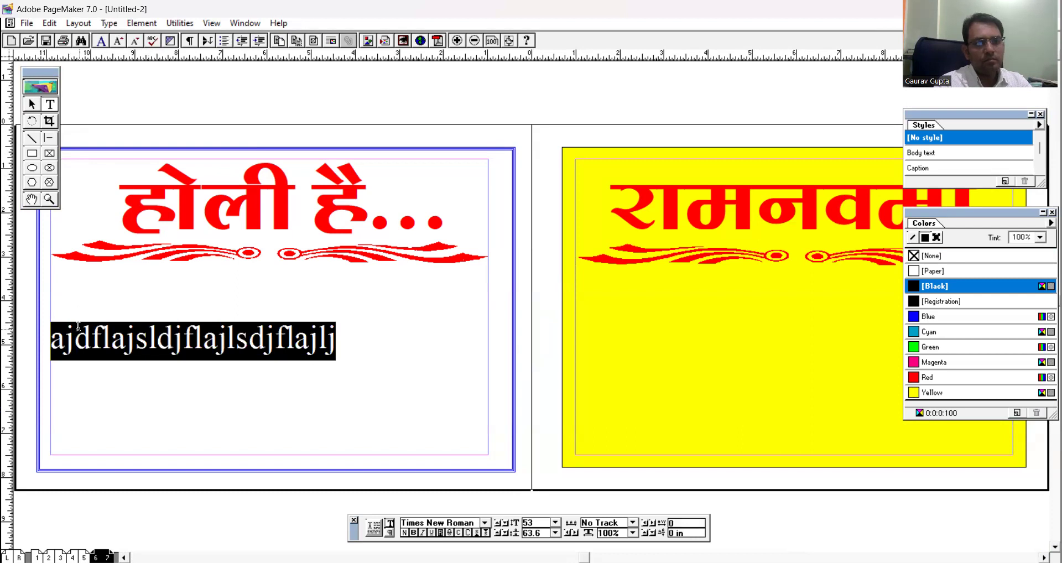
pyautogui.click(485, 523)
pyautogui.write('L')
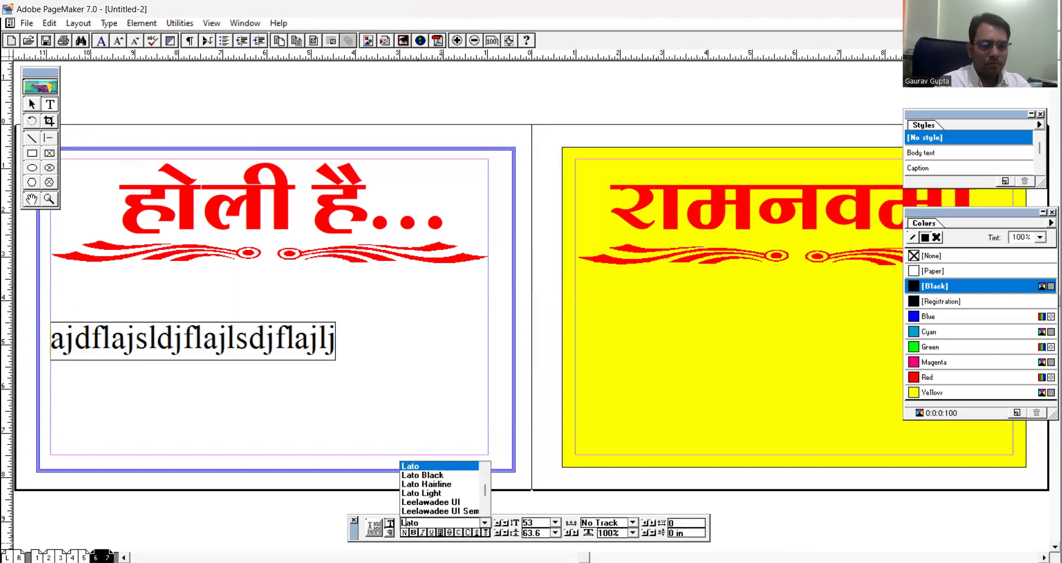
pyautogui.write('Kruti Dev 010')
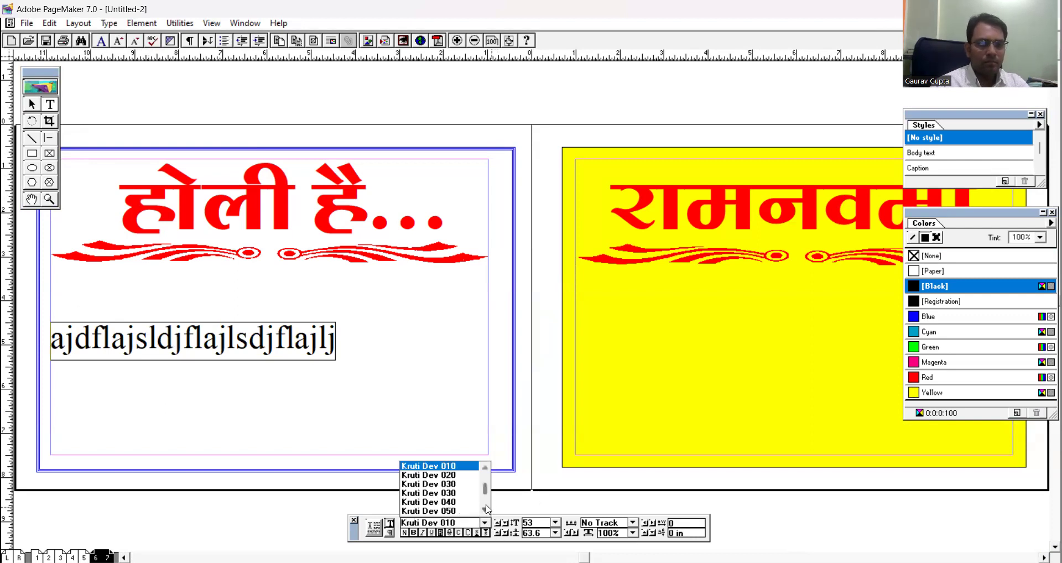
pyautogui.click(486, 509)
pyautogui.click(487, 510)
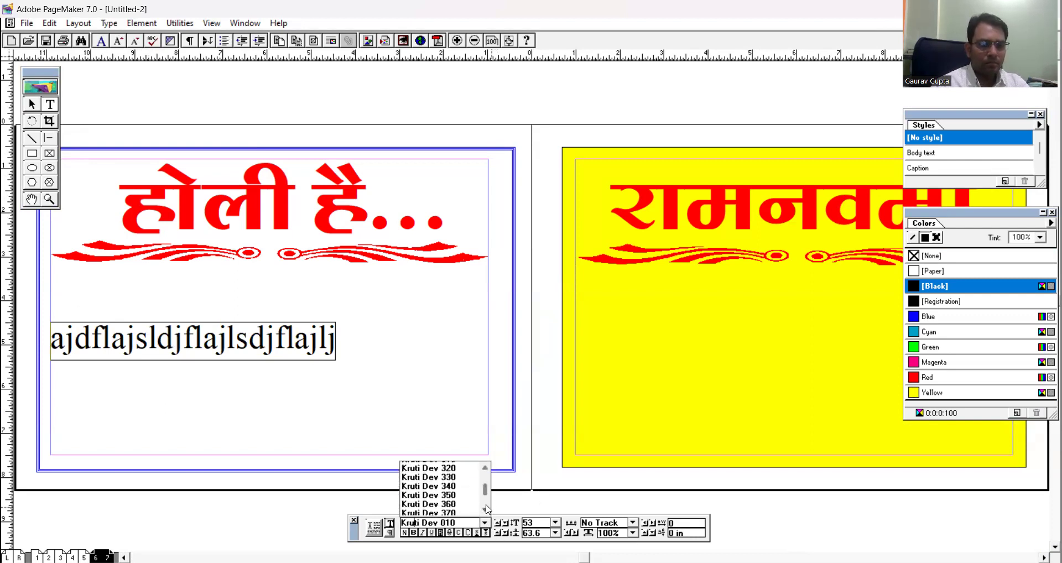
pyautogui.scroll(2, 487, 479)
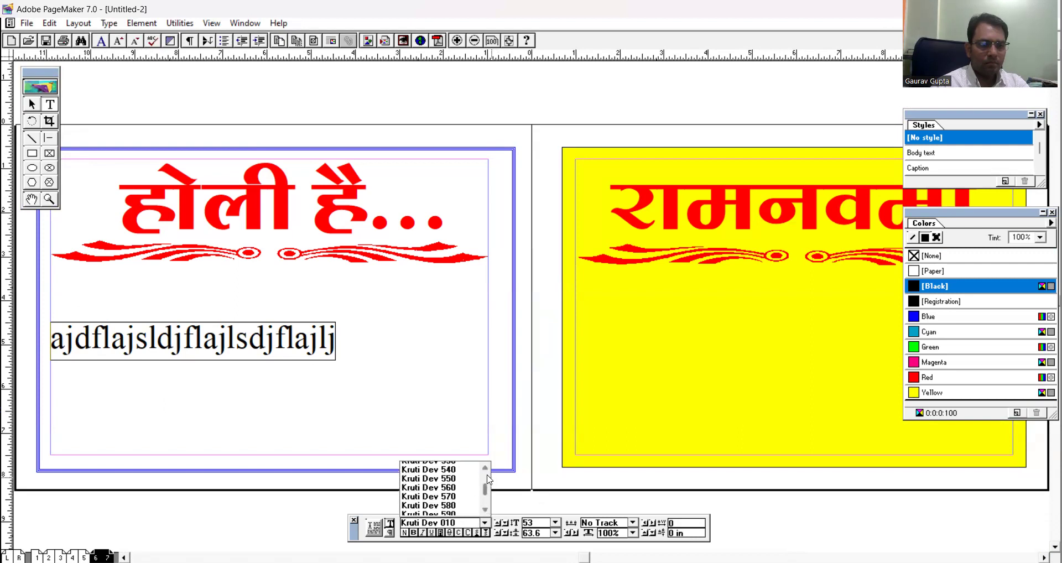
pyautogui.click(437, 467)
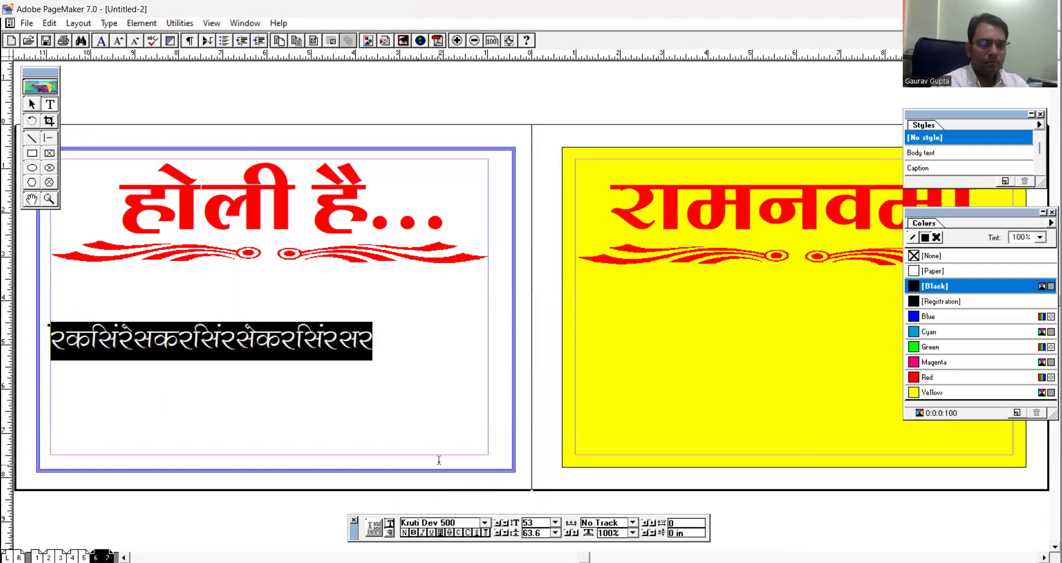
# Replace the sample text on page 6 with the opening line होली के शुभ अवसर पर देवतालाब
pyautogui.write('gksyh')
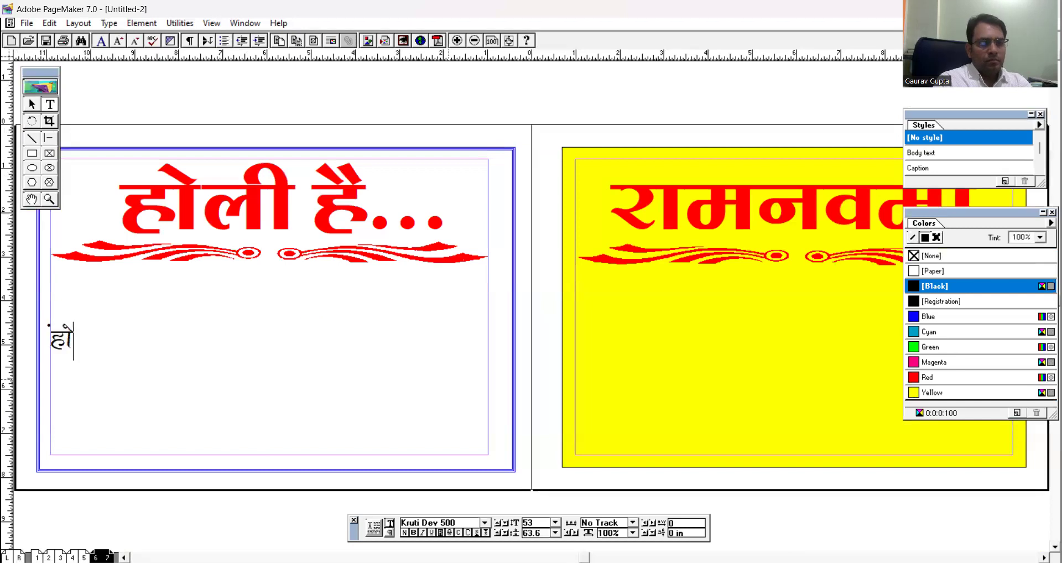
pyautogui.write(' d')
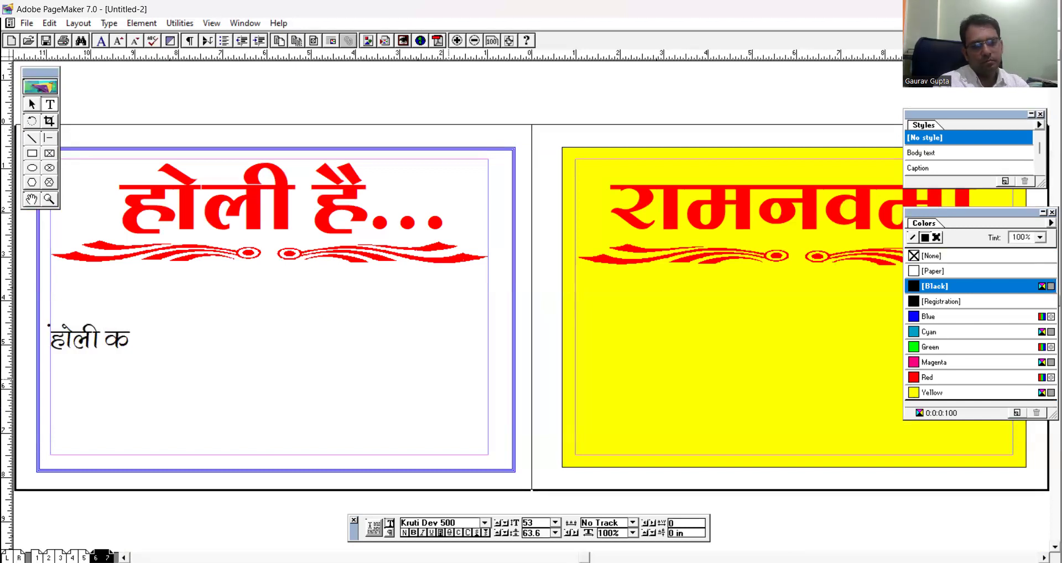
pyautogui.write("s 'k")
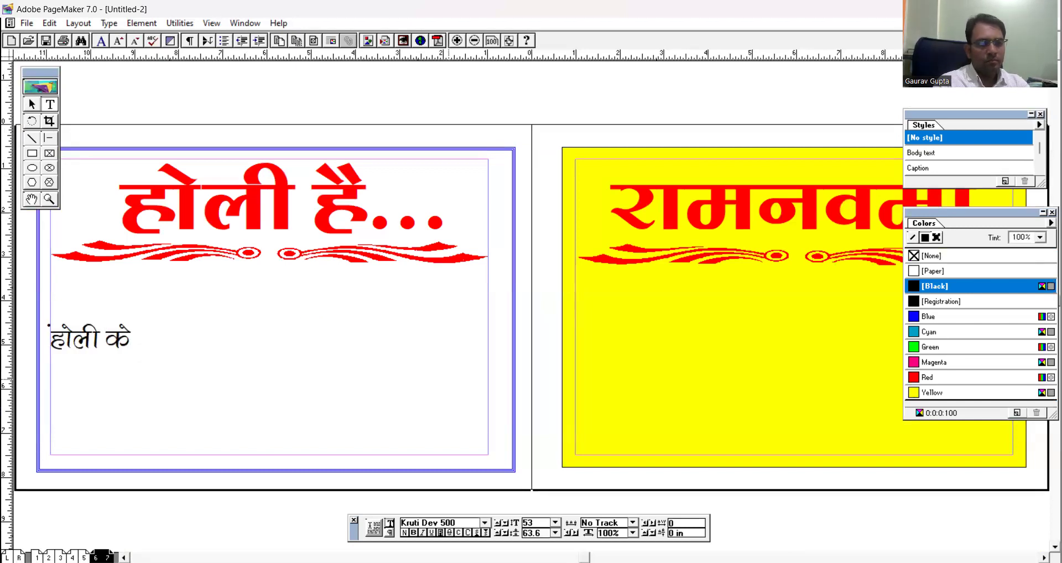
pyautogui.press('BackSpace')
pyautogui.press('BackSpace')
pyautogui.write('qHk volj ij ')
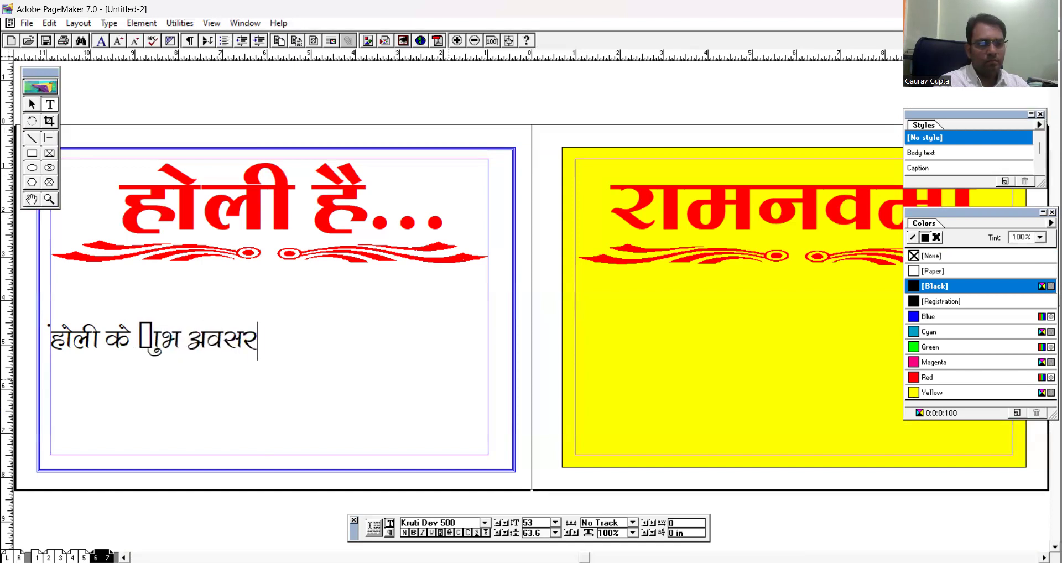
pyautogui.write('nsorkykc')
pyautogui.press('Return')
# Continue the page 6 paragraph with शिव मंदिर में फाग सम्मेलन कार्यक्रम का आयोजन किया गया है।
pyautogui.write('f)')
pyautogui.press('BackSpace')
pyautogui.write("'ko ea")
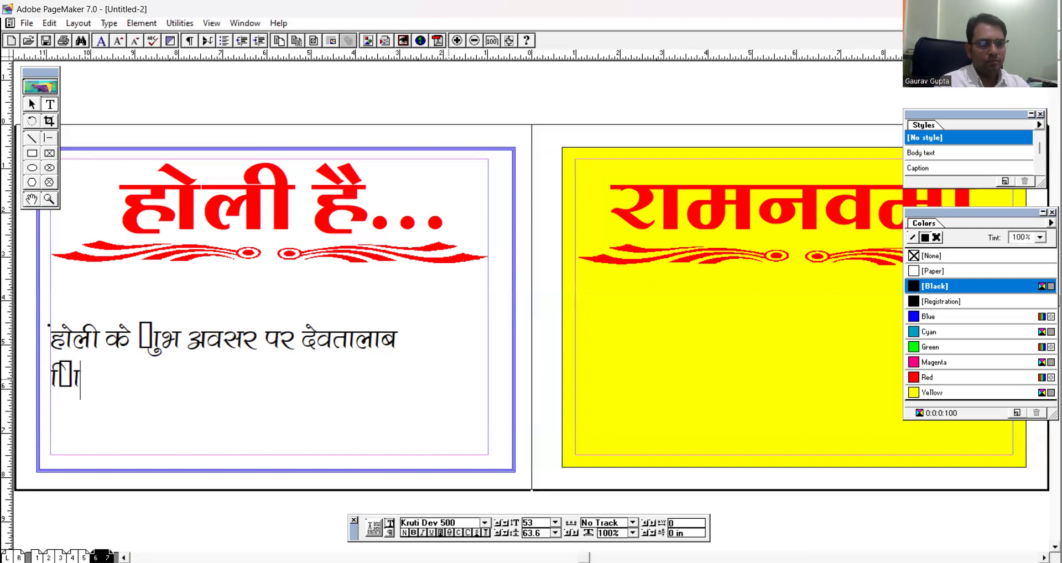
pyautogui.write('fnj esa')
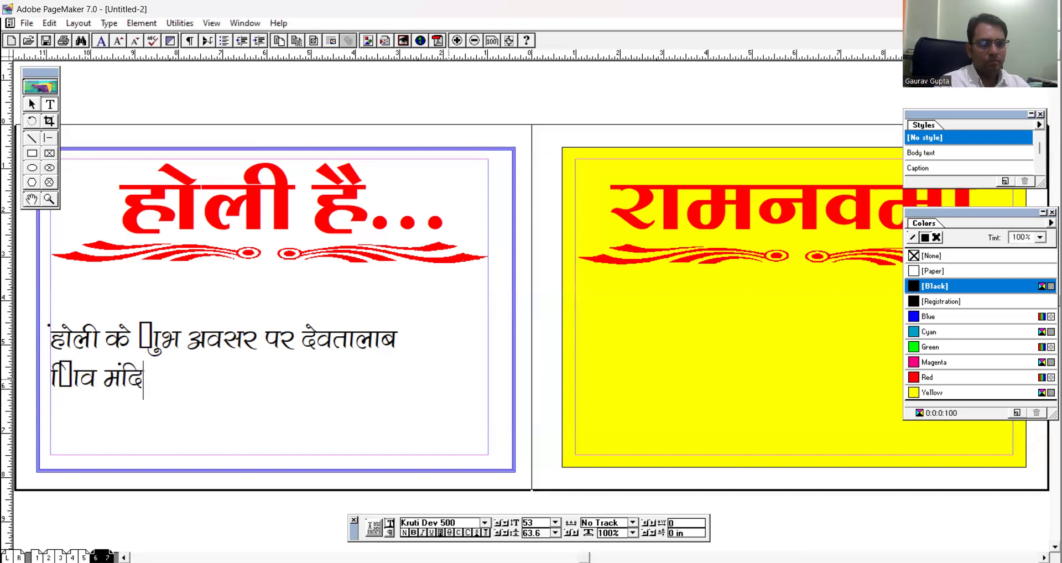
pyautogui.write(' Qkx l')
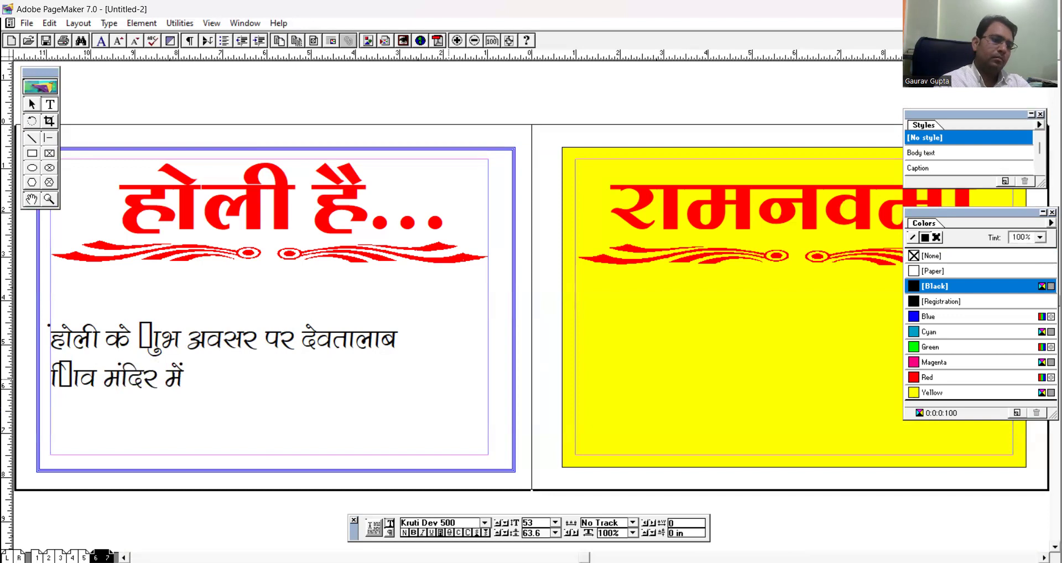
pyautogui.write('Eesyu dk;')
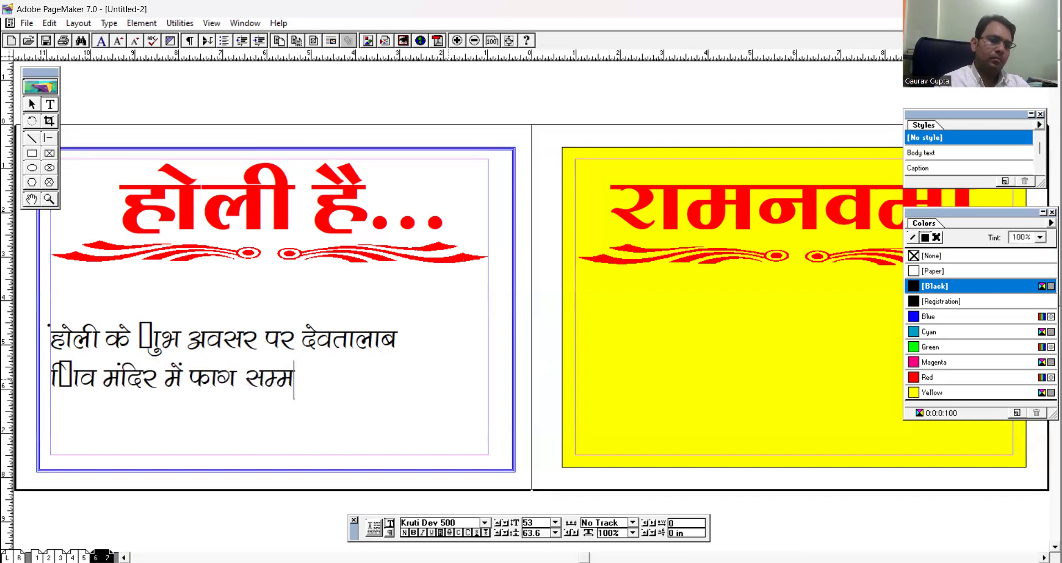
pyautogui.write('Z')
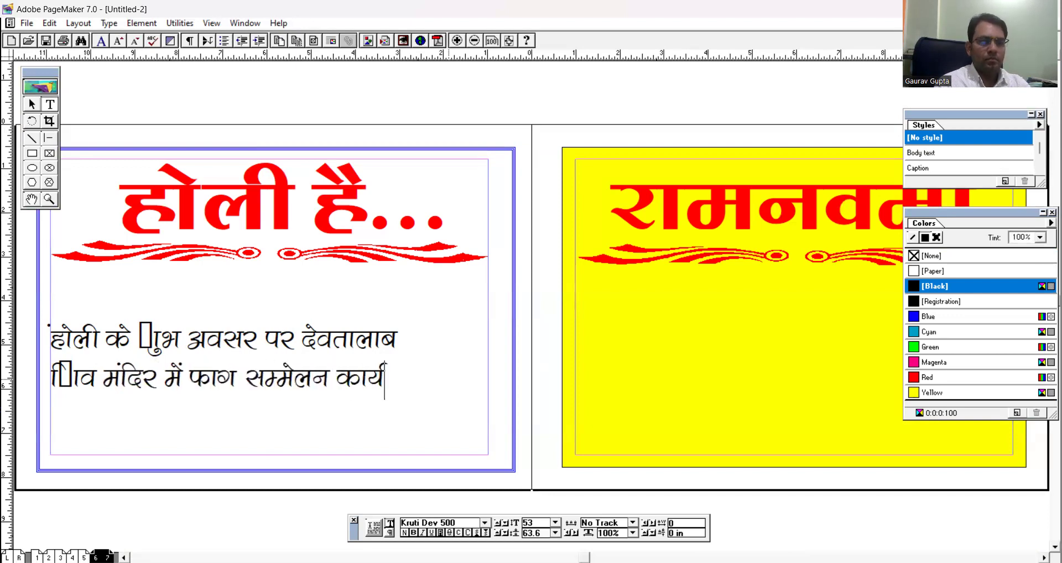
pyautogui.write('dze dk')
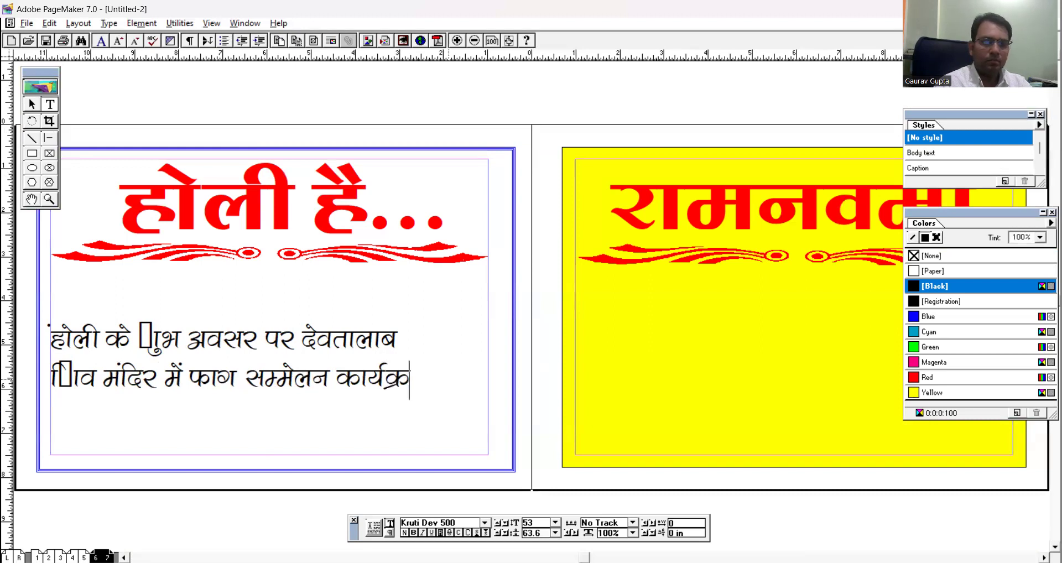
pyautogui.write(' vk;kstu fd;k x')
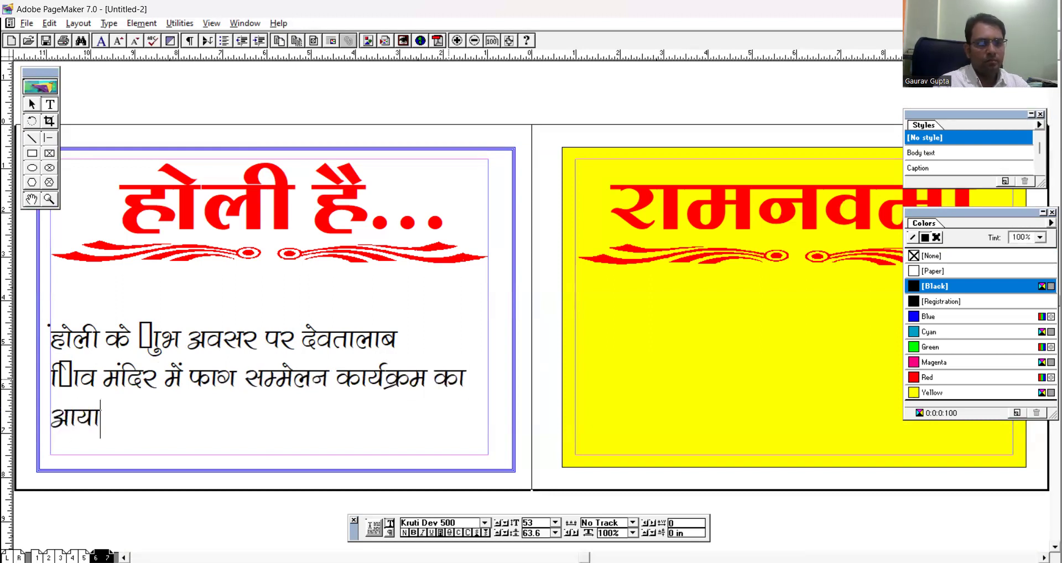
pyautogui.write(';k gSA')
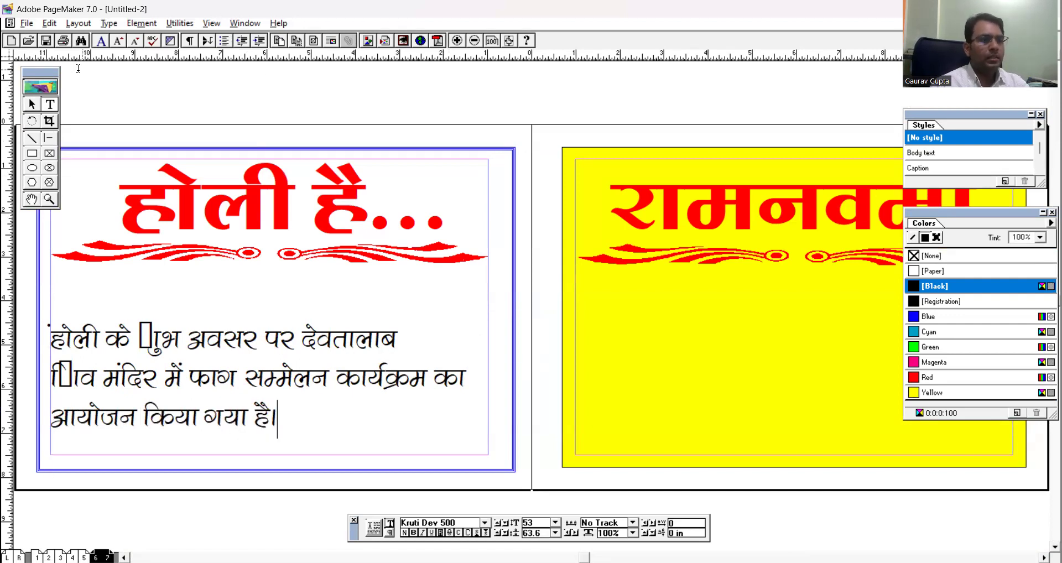
# Move the Holi paragraph on page 6 up to just beneath the red ornament
pyautogui.click(31, 103)
pyautogui.click(191, 351)
pyautogui.moveTo(200, 352); pyautogui.dragTo(210, 307)
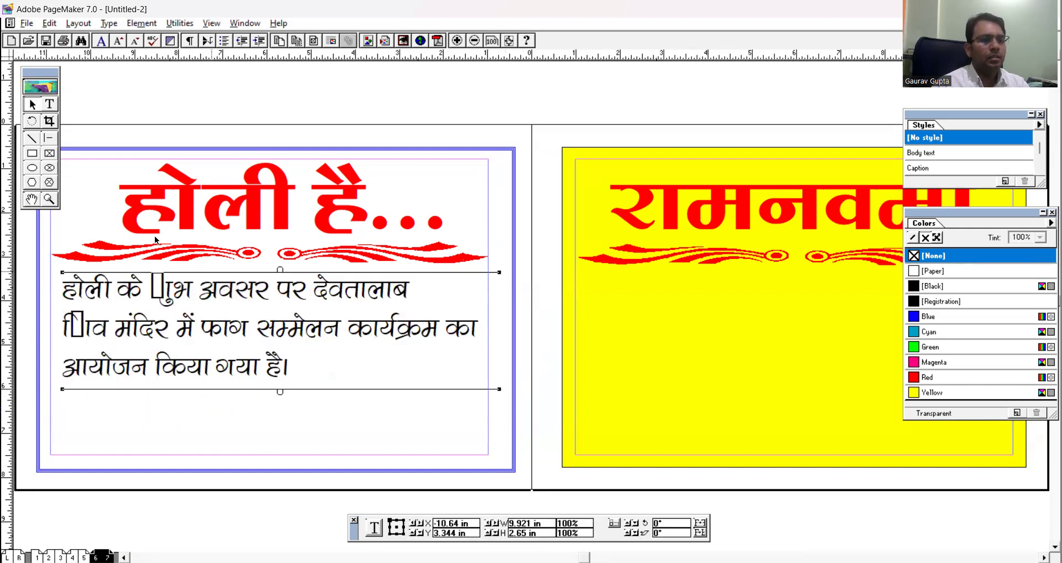
# Centre-align all lines of the Holi paragraph on page 6
pyautogui.click(50, 104)
pyautogui.click(193, 298)
pyautogui.hotkey('ctrl', 'a')
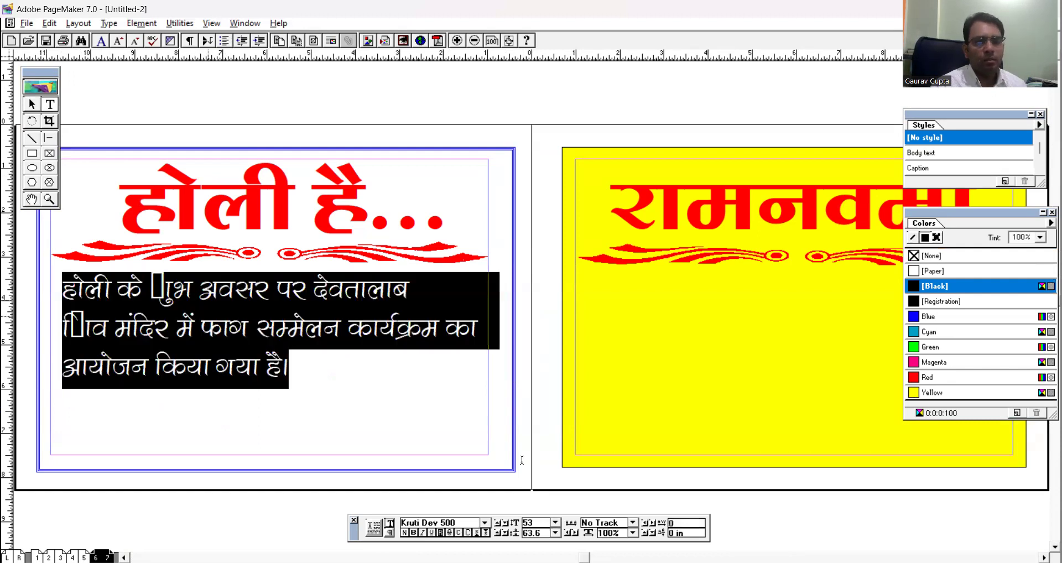
pyautogui.click(389, 533)
pyautogui.click(448, 534)
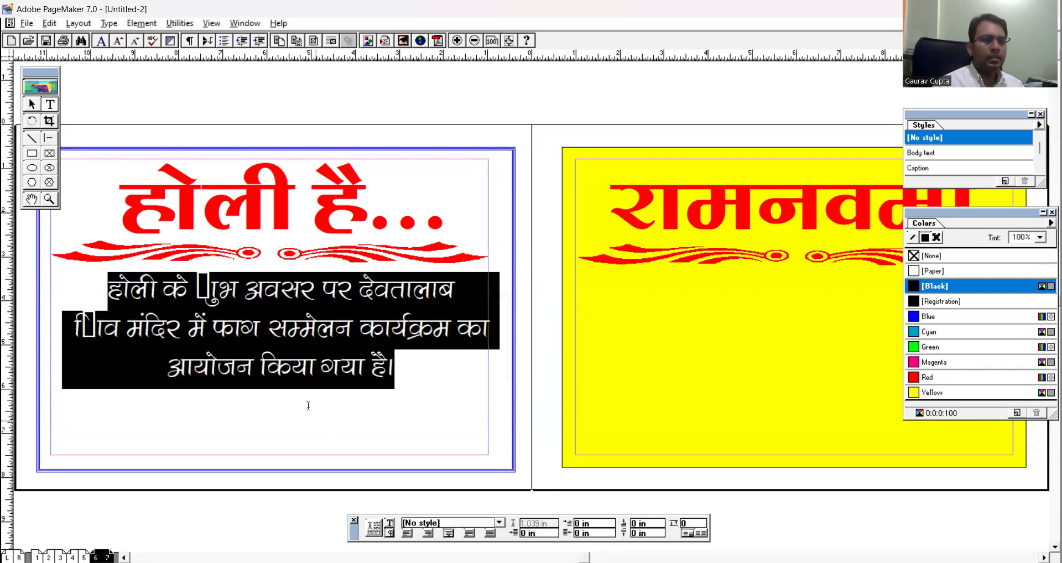
pyautogui.click(363, 367)
# Place a duplicate of the Holi paragraph directly below the original on page 6
pyautogui.click(31, 104)
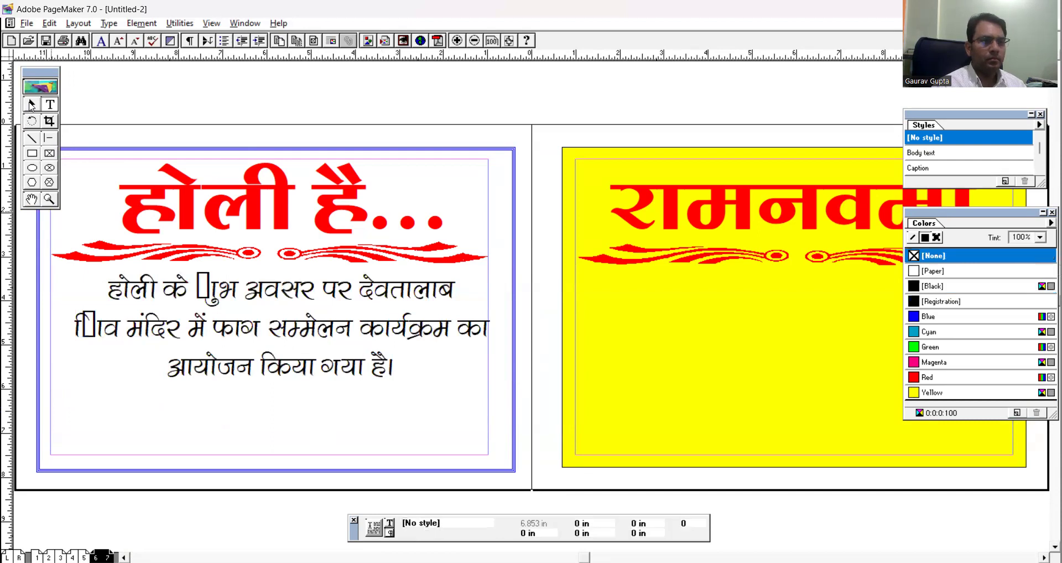
pyautogui.click(250, 340)
pyautogui.moveTo(250, 337); pyautogui.dragTo(282, 458)
# Replace all text in the duplicated paragraph with the date line 25.03.2024 दिन सोमवार
pyautogui.click(49, 104)
pyautogui.click(252, 422)
pyautogui.hotkey('ctrl', 'a')
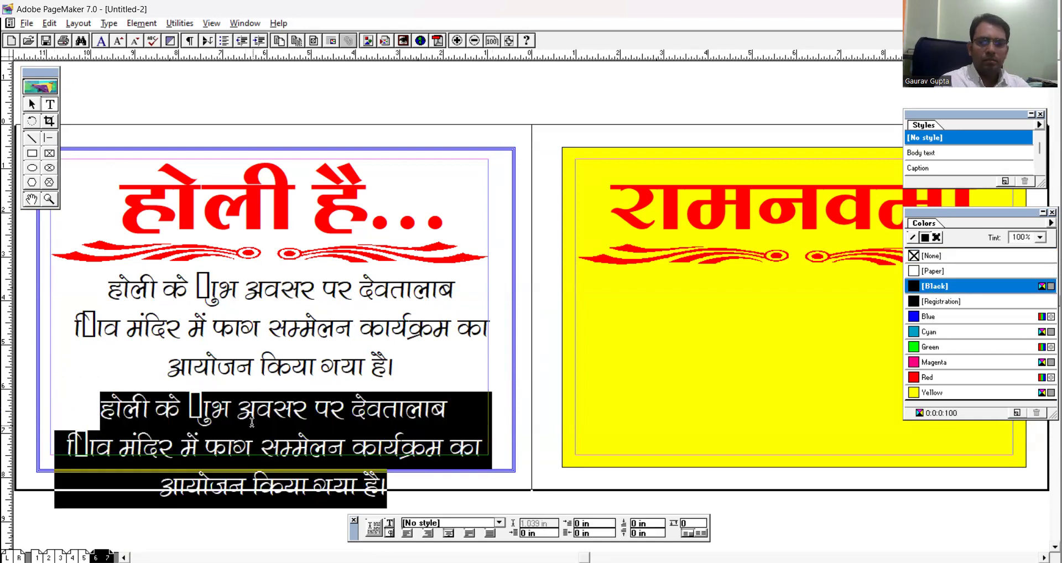
pyautogui.write('25.0')
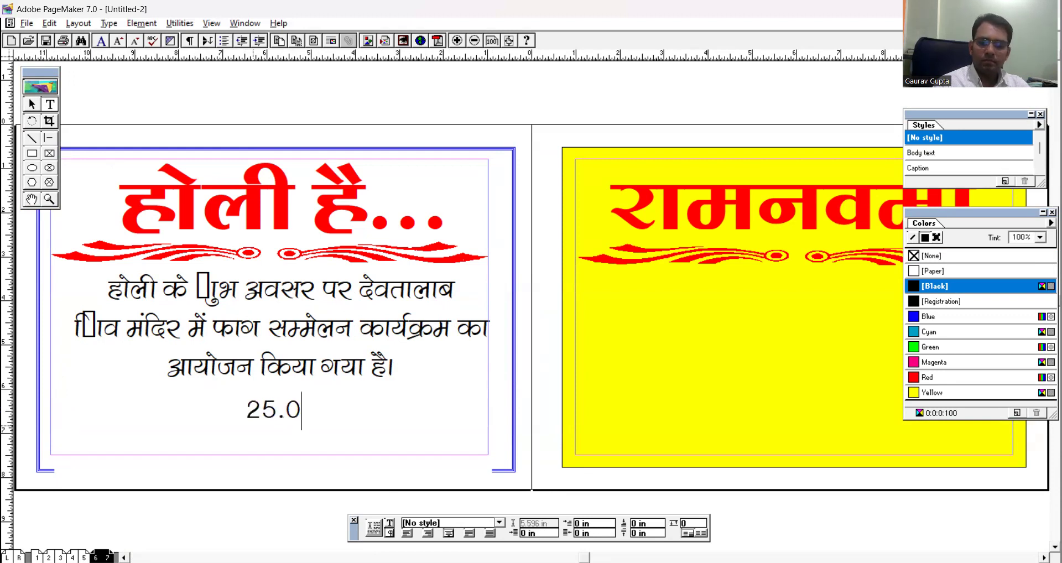
pyautogui.write('3.2024 f')
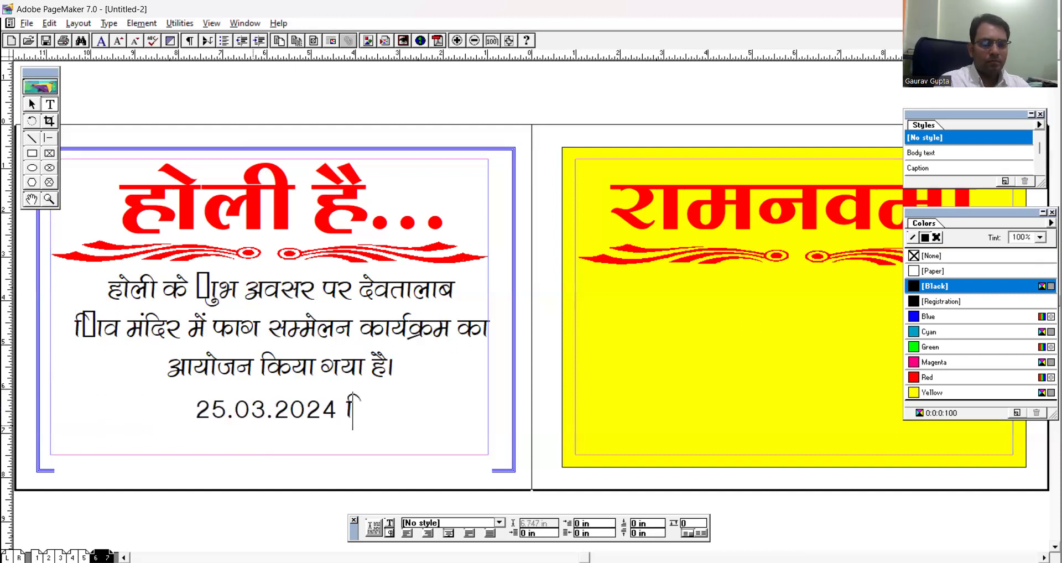
pyautogui.write('nu')
pyautogui.write('।।')
pyautogui.press('BackSpace')
pyautogui.press('BackSpace')
pyautogui.write('सोमवार')
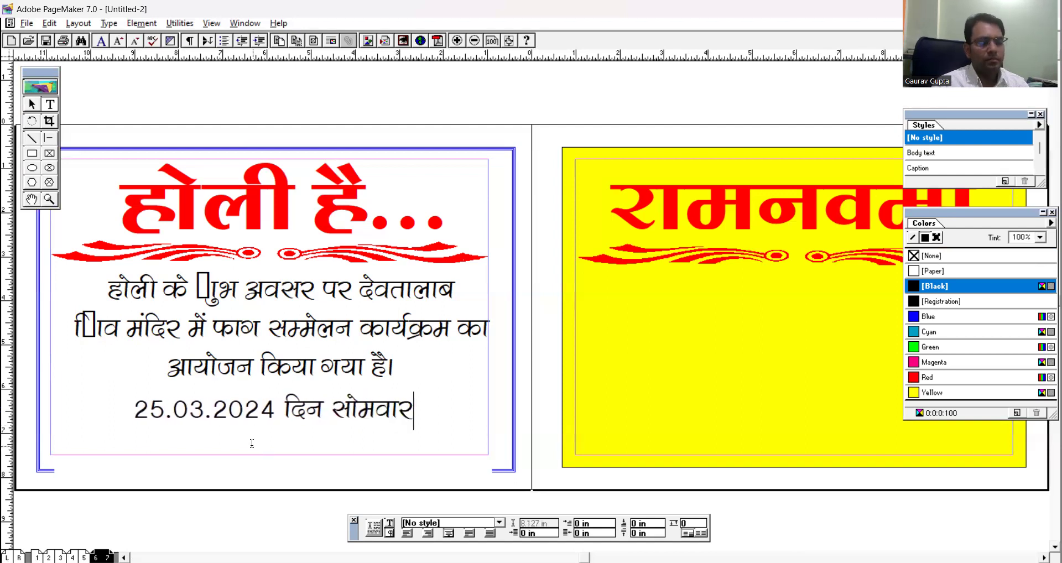
# Set the font of the date line on page 6 to Abbasi A03
pyautogui.hotkey('shift', 'Home')
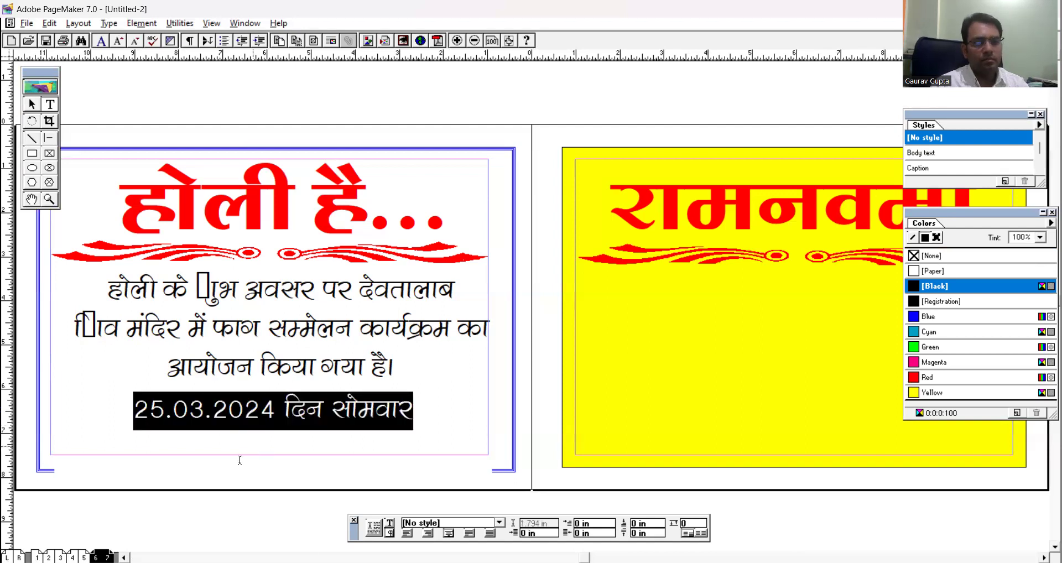
pyautogui.click(389, 524)
pyautogui.click(484, 523)
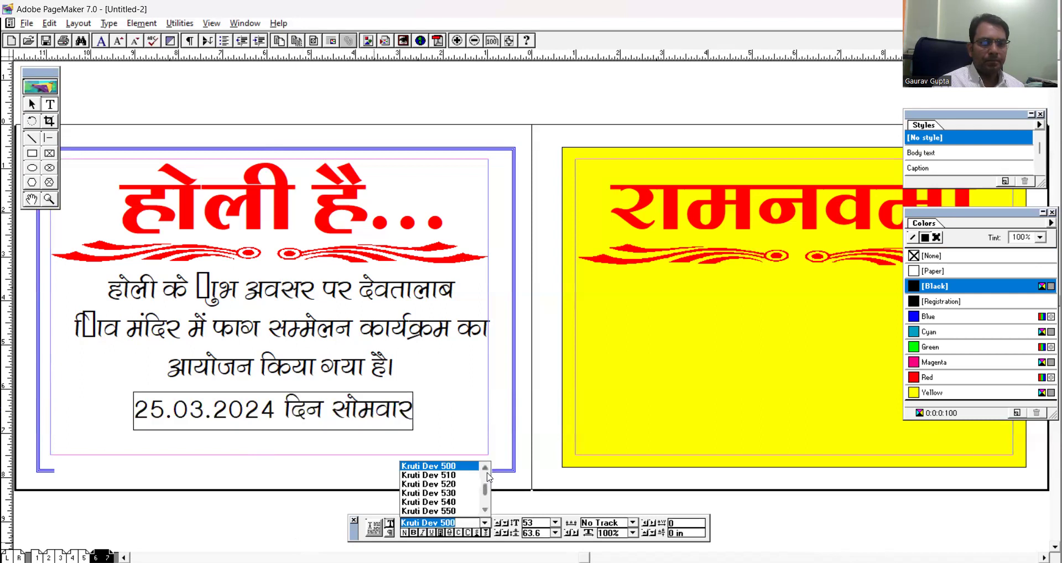
pyautogui.click(486, 469)
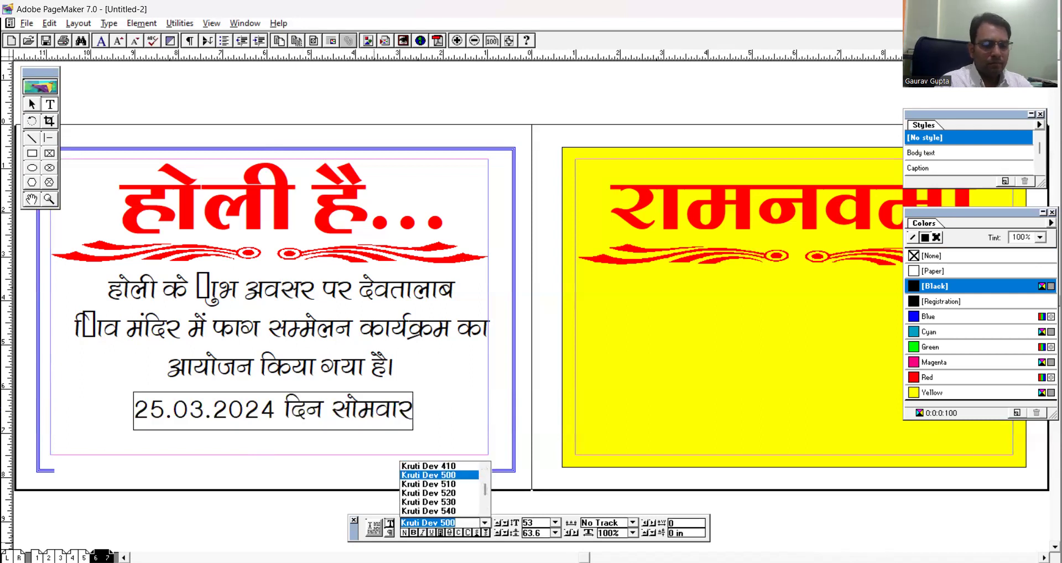
pyautogui.write('ab')
pyautogui.click(485, 506)
pyautogui.click(486, 506)
pyautogui.click(484, 508)
pyautogui.click(484, 508)
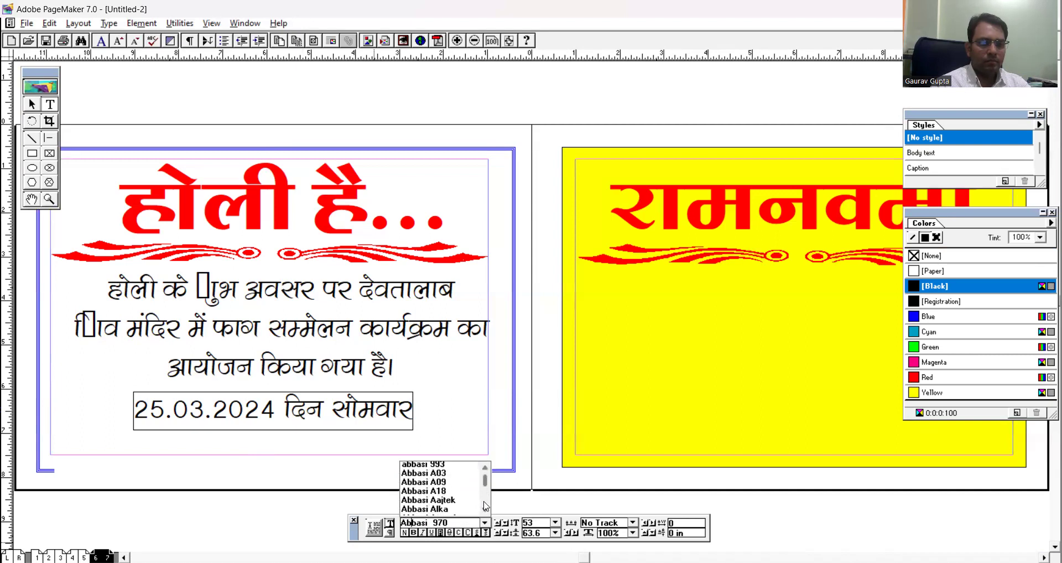
pyautogui.click(485, 468)
pyautogui.click(485, 468)
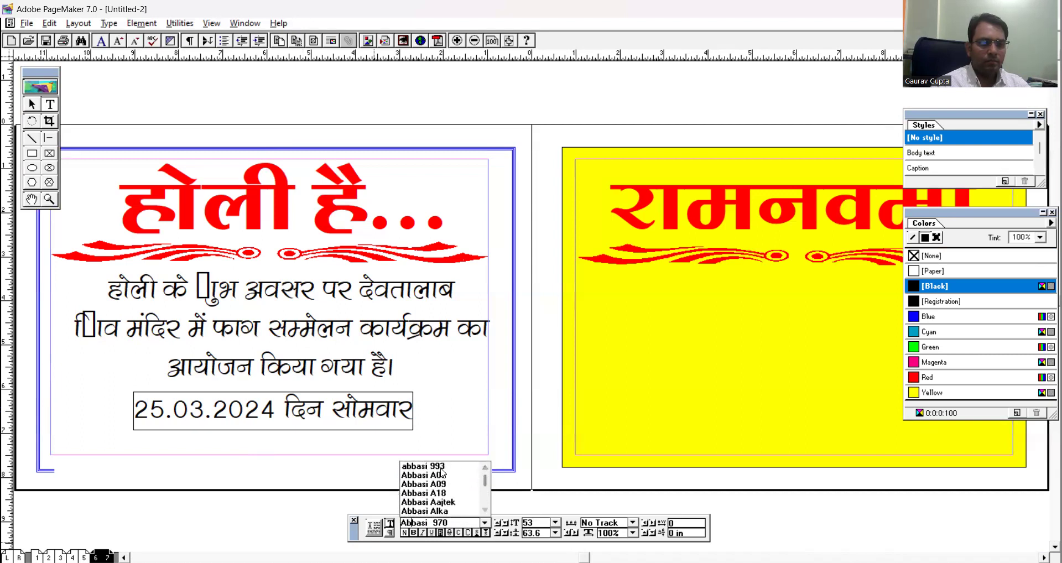
pyautogui.click(438, 475)
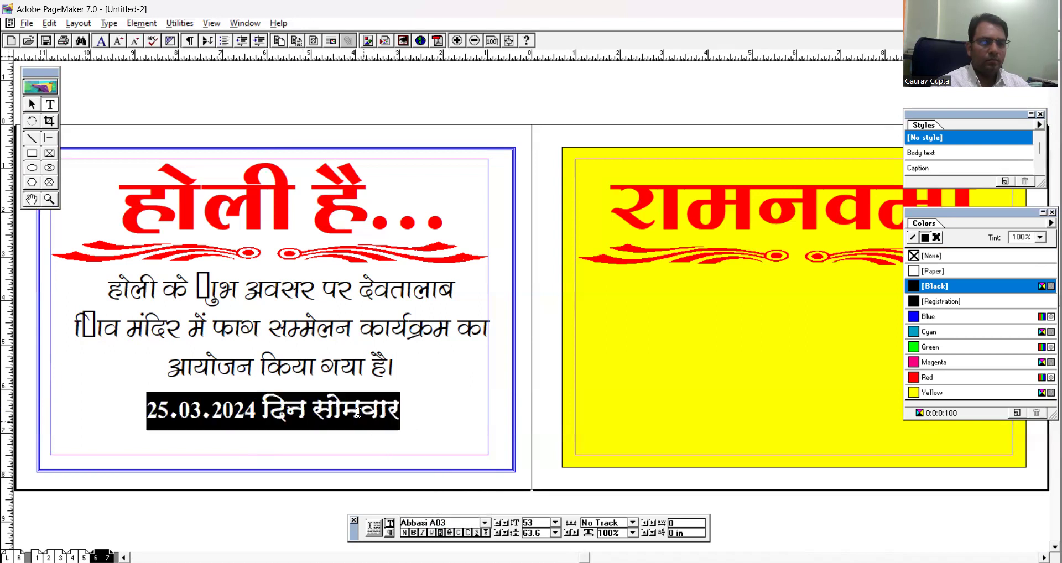
pyautogui.click(358, 412)
# Append समय दोपहर 01 बजे से to the end of the date line
pyautogui.click(32, 104)
pyautogui.click(311, 411)
pyautogui.click(49, 104)
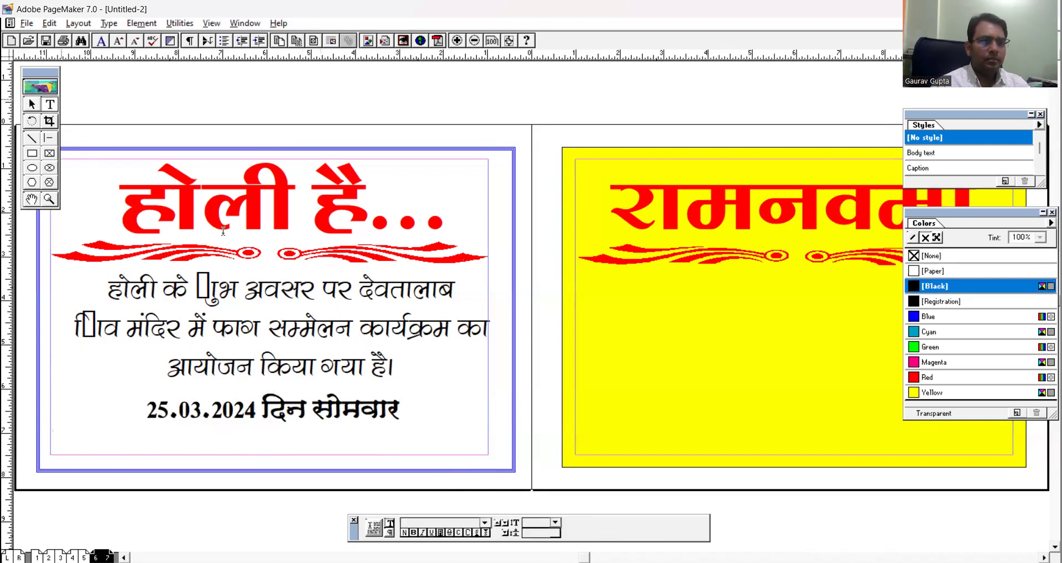
pyautogui.click(391, 407)
pyautogui.write('समय दो')
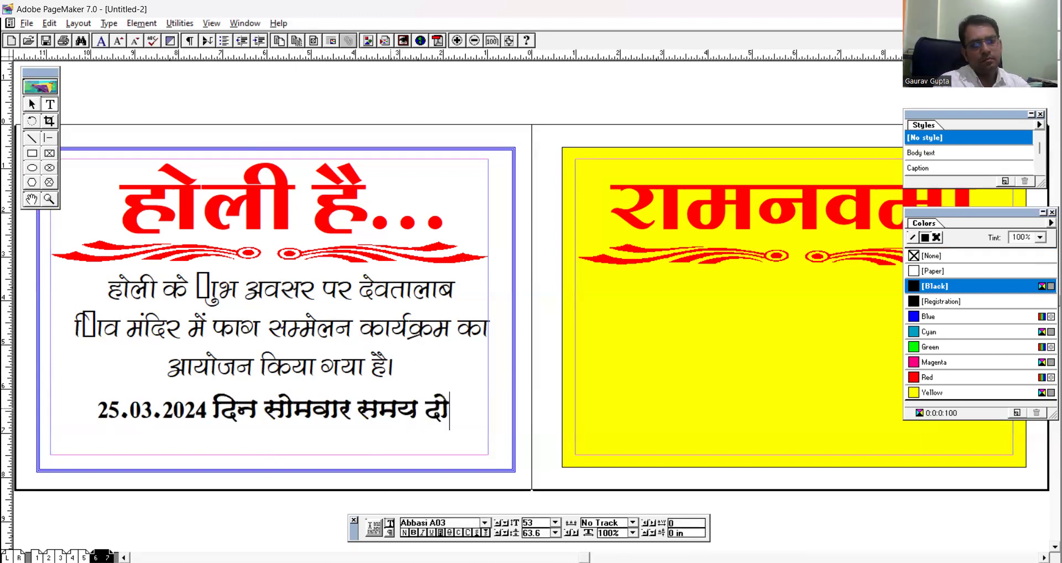
pyautogui.write('पहर 0')
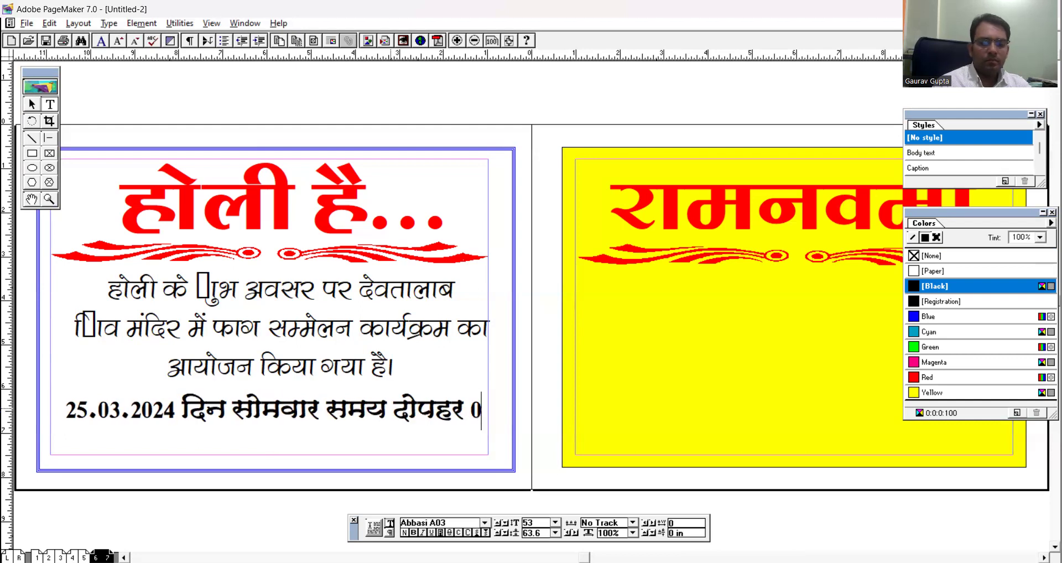
pyautogui.write('1 बजे से')
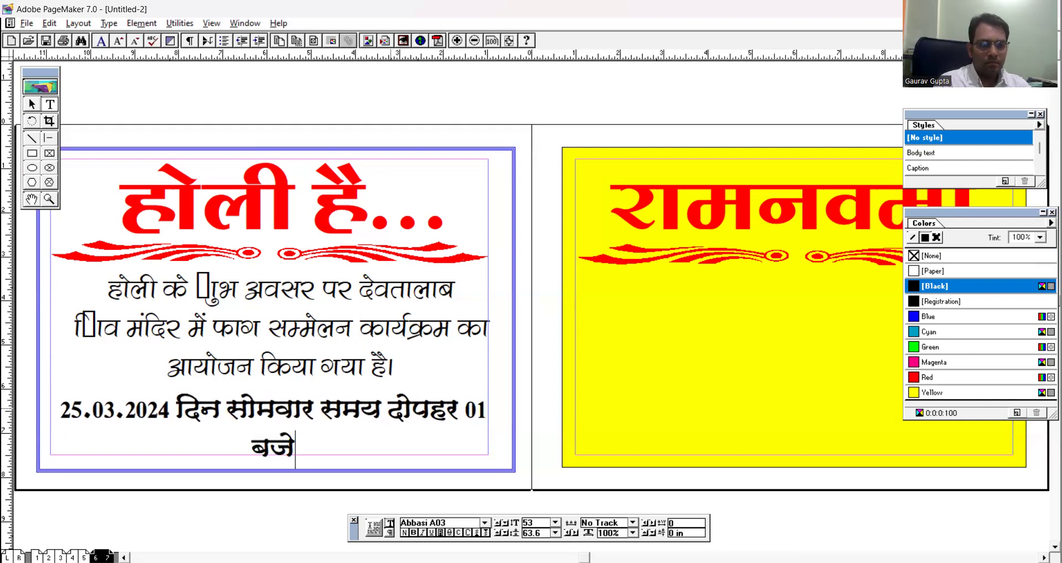
# Reduce the whole date and time line to 42 pt and colour it Blue
pyautogui.tripleClick(390, 405)
pyautogui.hotkey('ctrl', 'shift', ',')
pyautogui.hotkey('ctrl', 'shift', ',')
pyautogui.hotkey('ctrl', 'shift', ',')
pyautogui.hotkey('ctrl', 'shift', ',')
pyautogui.hotkey('ctrl', 'shift', ',')
pyautogui.hotkey('ctrl', 'shift', ',')
pyautogui.hotkey('ctrl', 'shift', ',')
pyautogui.hotkey('ctrl', 'shift', ',')
pyautogui.hotkey('ctrl', 'shift', ',')
pyautogui.hotkey('ctrl', 'shift', ',')
pyautogui.hotkey('ctrl', 'shift', ',')
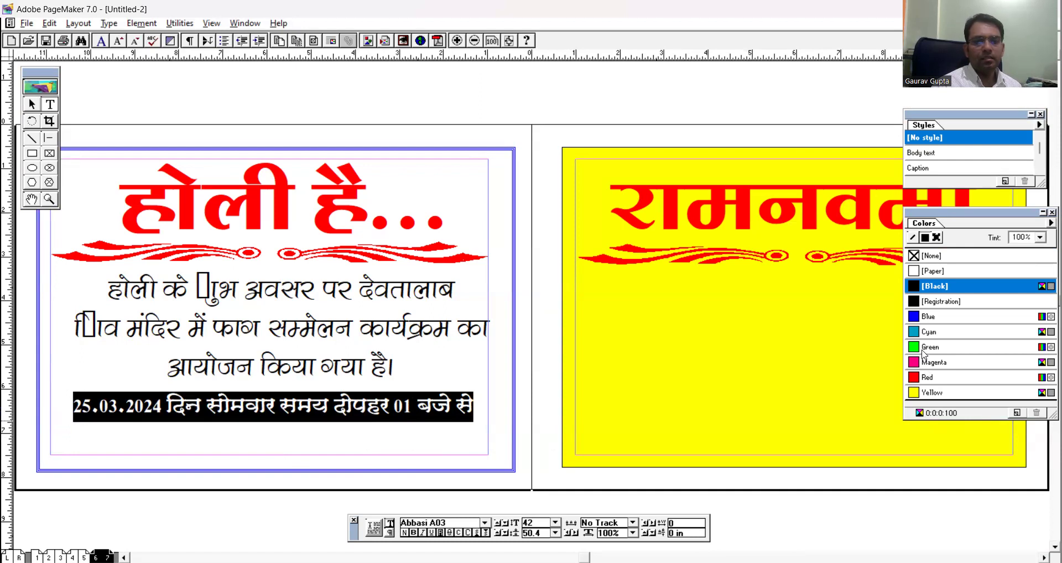
pyautogui.click(923, 316)
pyautogui.click(382, 425)
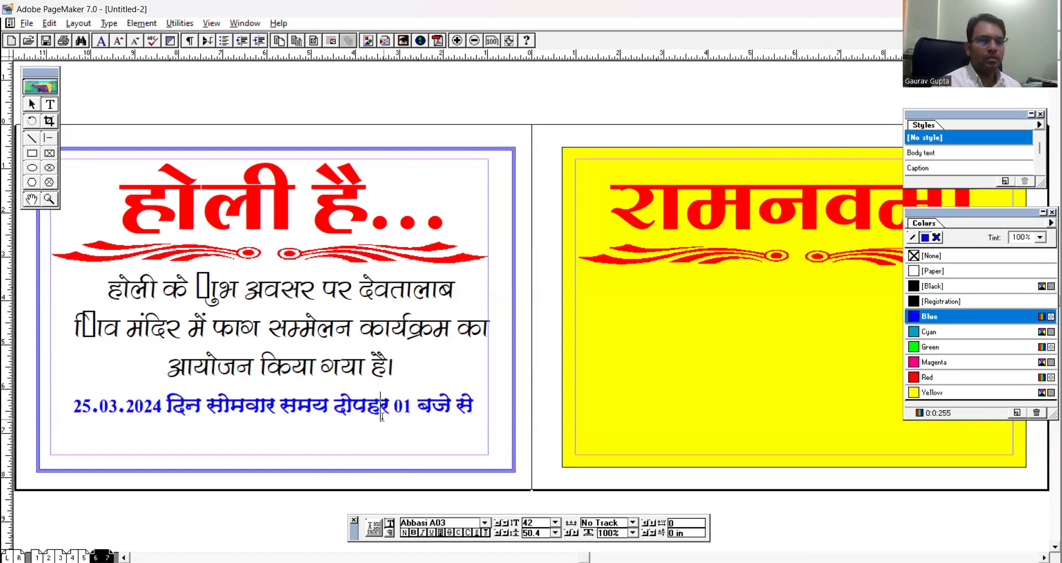
# Draw a rectangle about 9.47 in wide and 0.80 in high around the blue date line
pyautogui.click(33, 104)
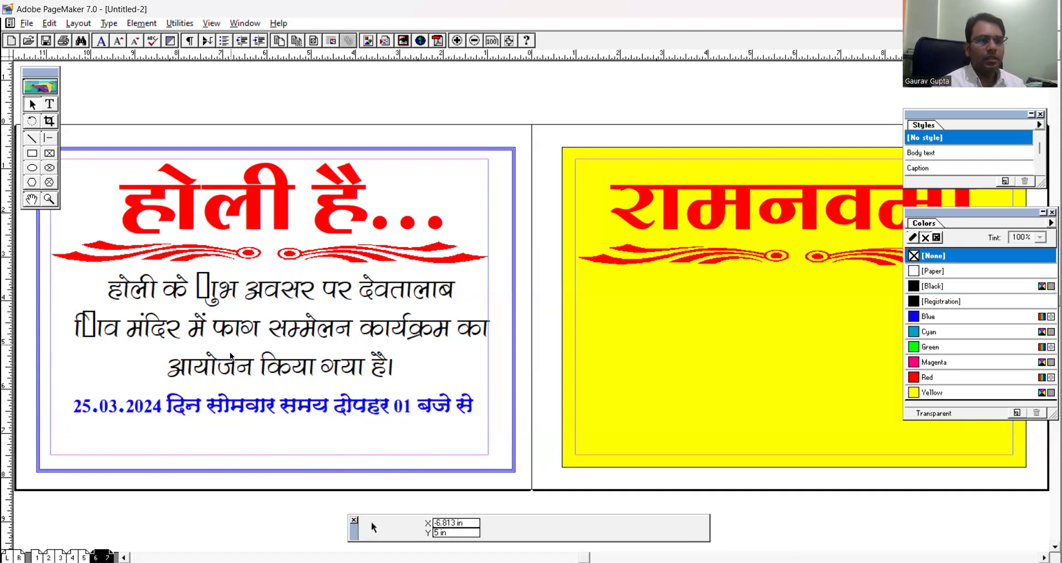
pyautogui.click(32, 153)
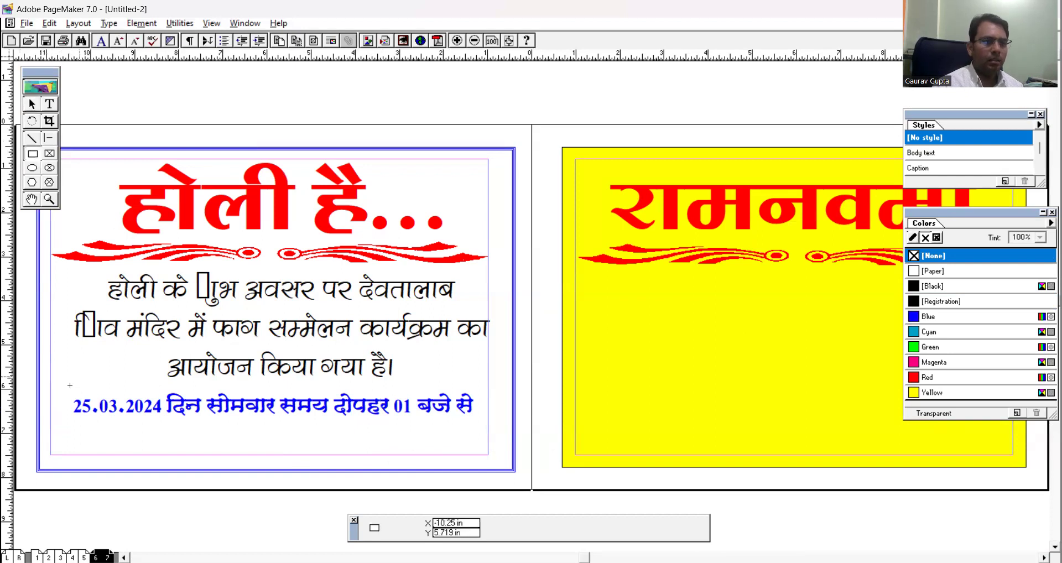
pyautogui.moveTo(65, 394); pyautogui.dragTo(483, 428)
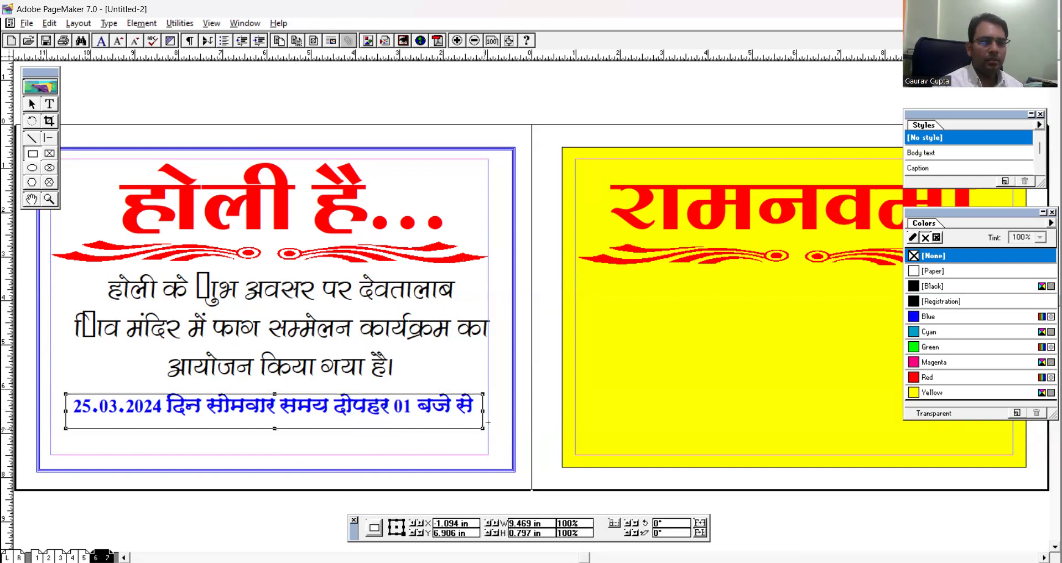
# Fill the rectangle around the date line with Yellow and nudge it up slightly to Y 6.856 in
pyautogui.click(920, 394)
pyautogui.press('Up')
pyautogui.press('Up')
pyautogui.press('Up')
pyautogui.press('Up')
pyautogui.press('Up')
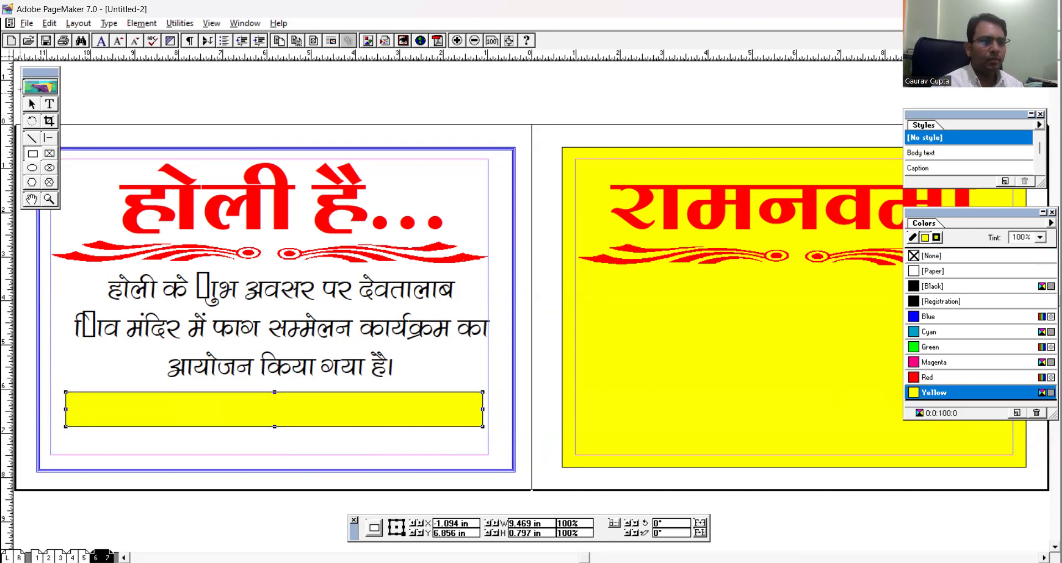
# Bring the blue date and time line in front of the yellow rectangle by cutting and pasting it
pyautogui.click(32, 104)
pyautogui.click(177, 416)
pyautogui.keyDown('ctrl'); pyautogui.click(178, 417); pyautogui.keyUp('ctrl')
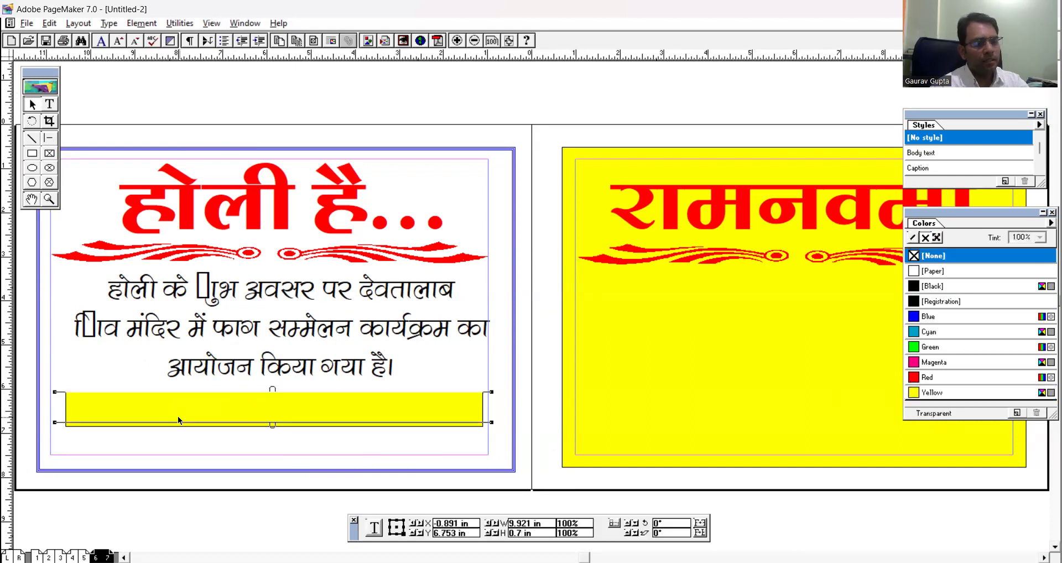
pyautogui.hotkey('ctrl', 'x')
pyautogui.hotkey('ctrl', 'v')
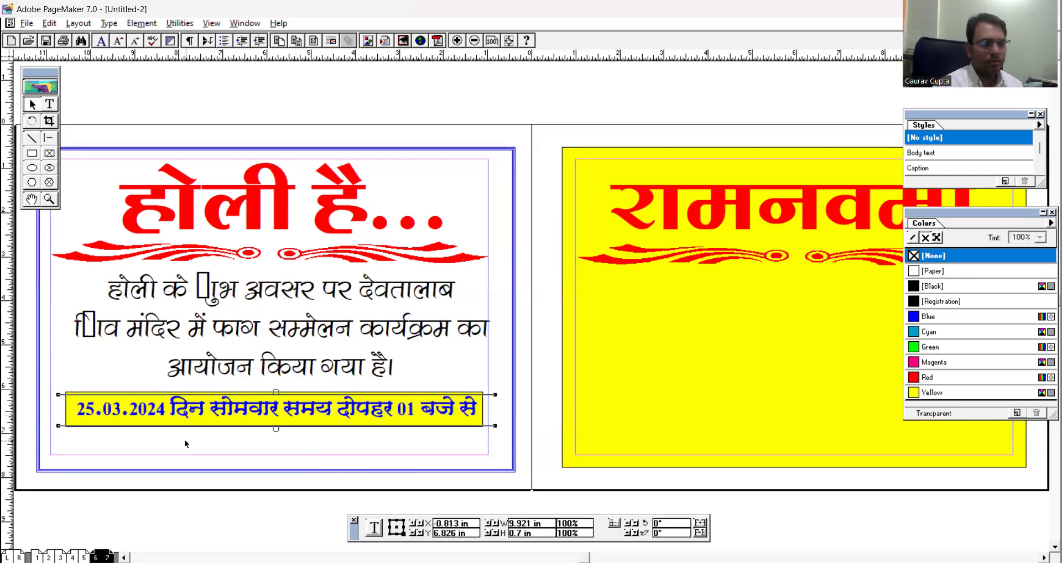
# Nudge the date line slightly left to X -0.853 in so it sits centred in the yellow rectangle
pyautogui.click(185, 444)
pyautogui.click(178, 409)
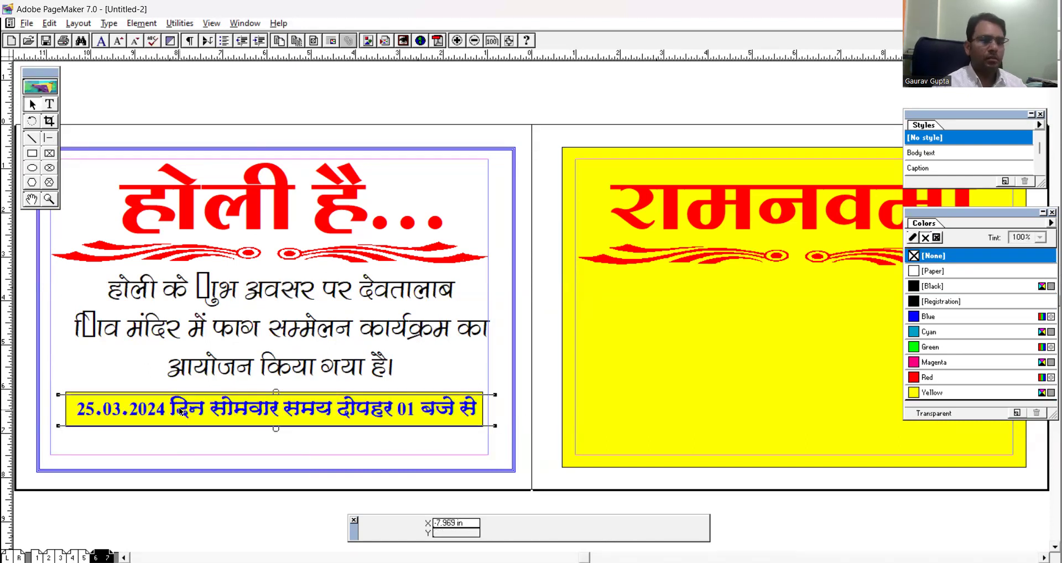
pyautogui.press('Left')
pyautogui.press('Left')
pyautogui.press('Left')
pyautogui.press('Left')
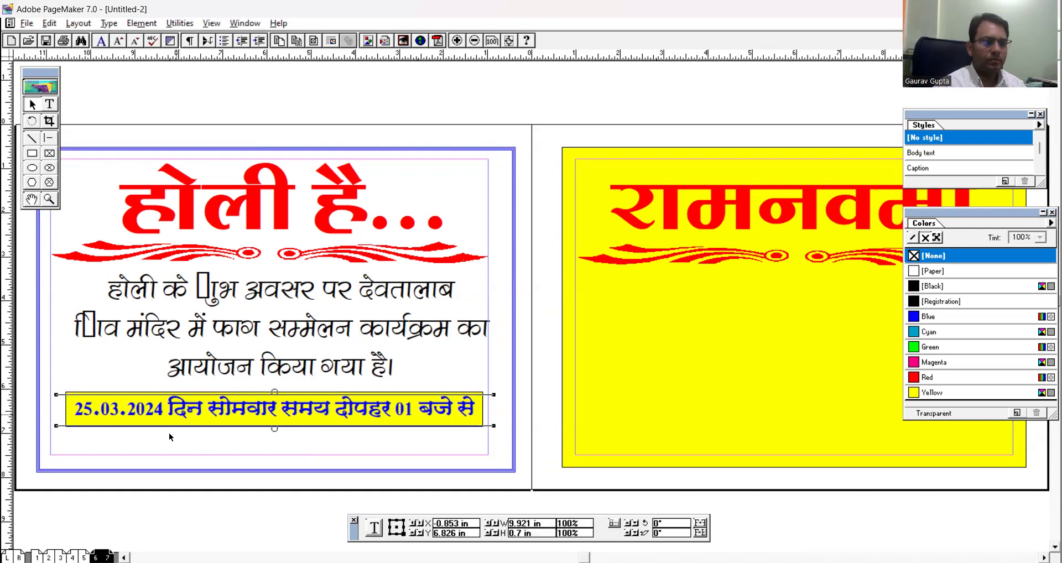
# Place a copy of the yellow rectangle at the bottom of page 6's frame and widen it to about 10.73 in
pyautogui.click(169, 437)
pyautogui.click(162, 417)
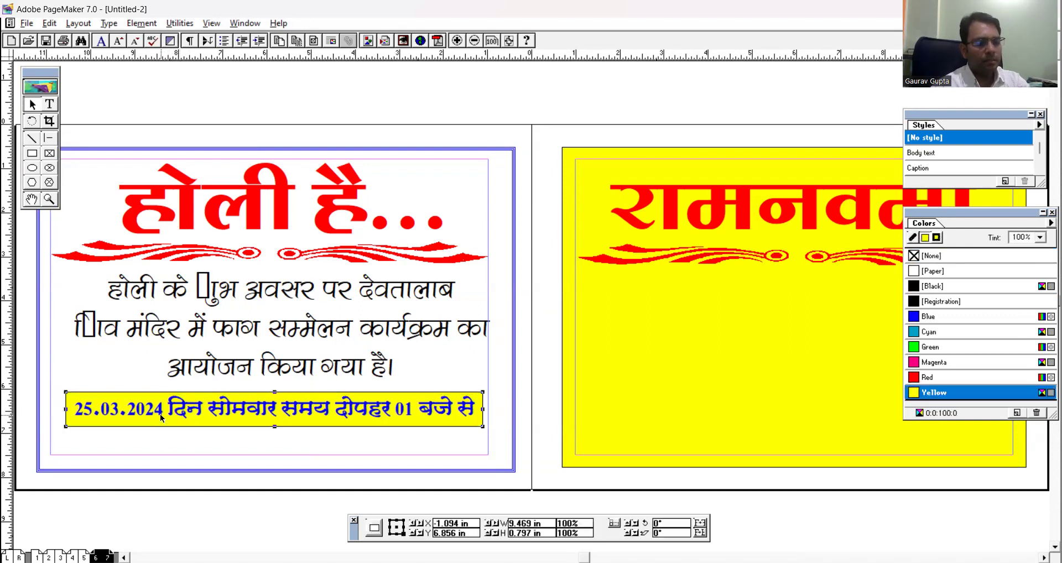
pyautogui.moveTo(160, 418); pyautogui.dragTo(138, 452)
pyautogui.moveTo(457, 450); pyautogui.dragTo(512, 450)
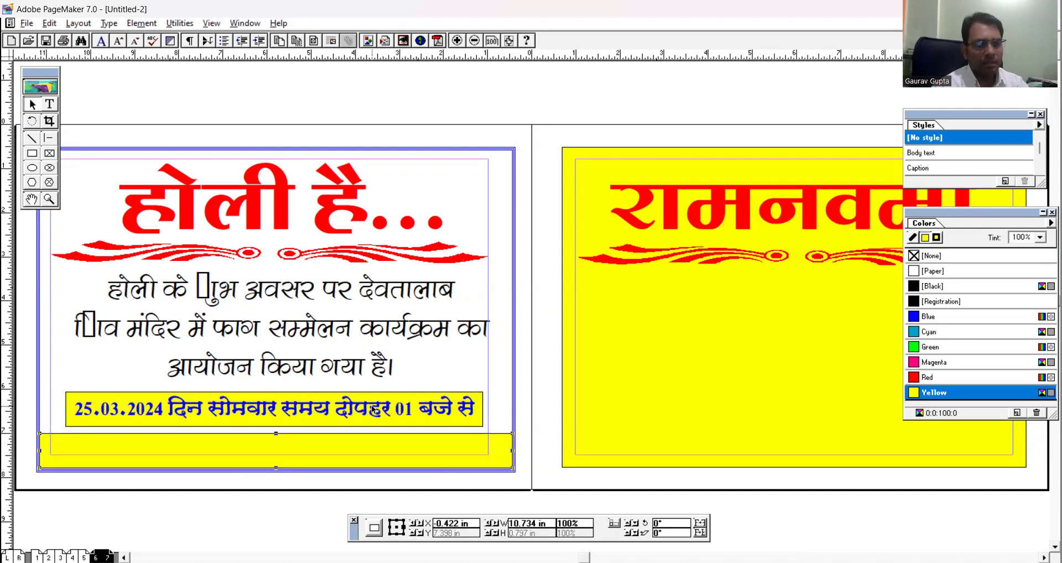
# Place a copy of the date line on the lower yellow bar and replace its text with आयोजक
pyautogui.click(370, 405)
pyautogui.moveTo(371, 405); pyautogui.dragTo(323, 458)
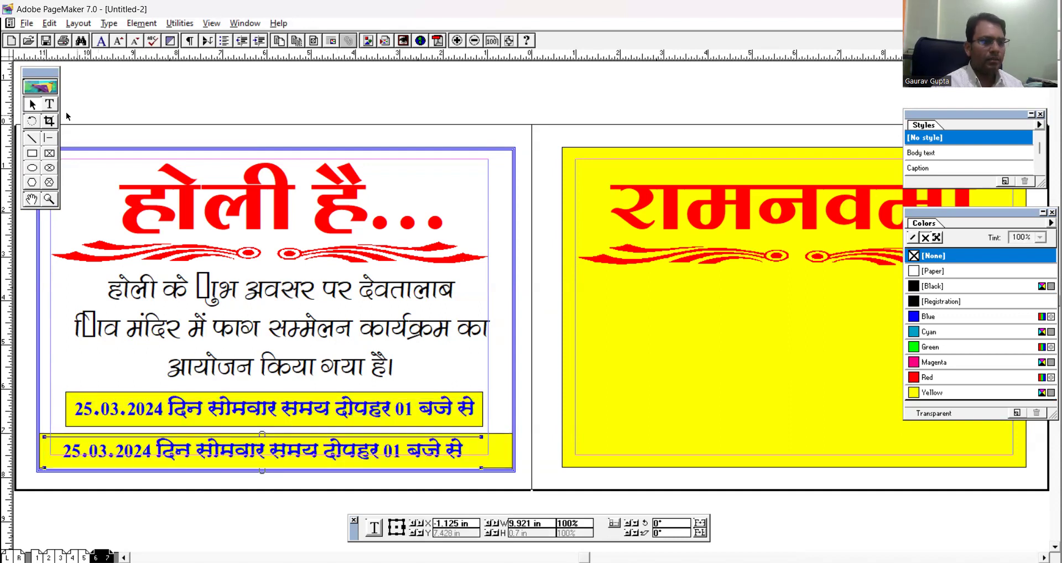
pyautogui.click(49, 104)
pyautogui.click(197, 451)
pyautogui.hotkey('ctrl', 'a')
pyautogui.write('आयोजक')
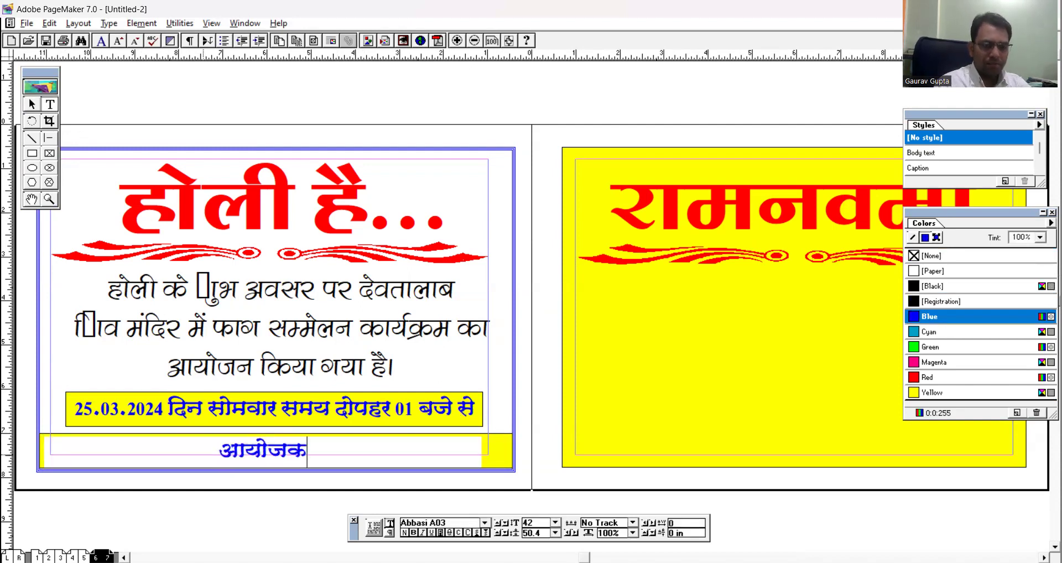
# Continue the organiser line after आयोजक with :- देवतालाब फॉग सम्मेलन समिति
pyautogui.write(':-')
pyautogui.write(' देवतालाब फ')
pyautogui.write('ॅा')
pyautogui.write('ग स')
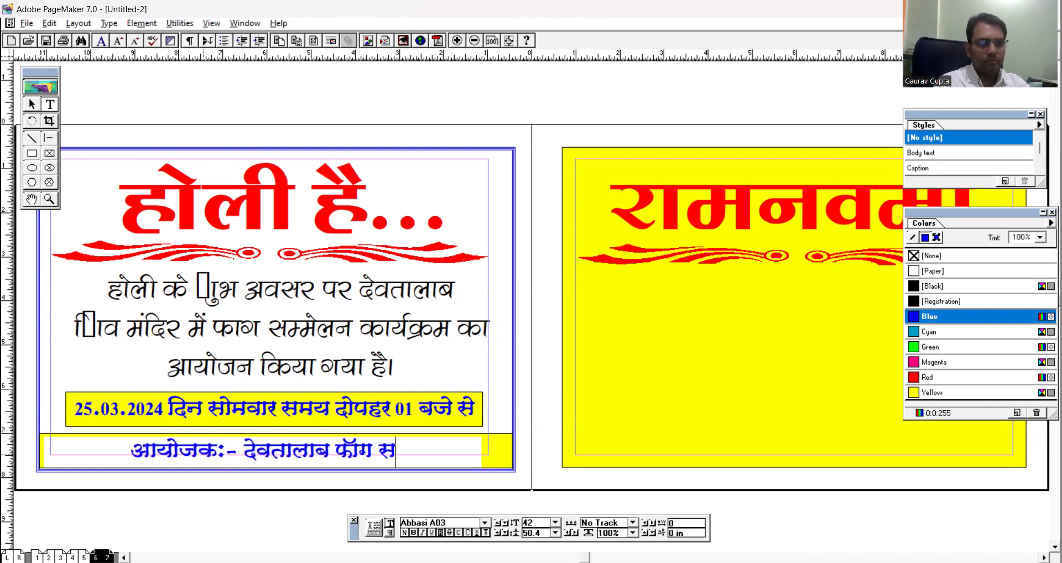
pyautogui.write('म्मेलनल स')
pyautogui.press('BackSpace')
pyautogui.press('BackSpace')
pyautogui.press('BackSpace')
pyautogui.press('BackSpace')
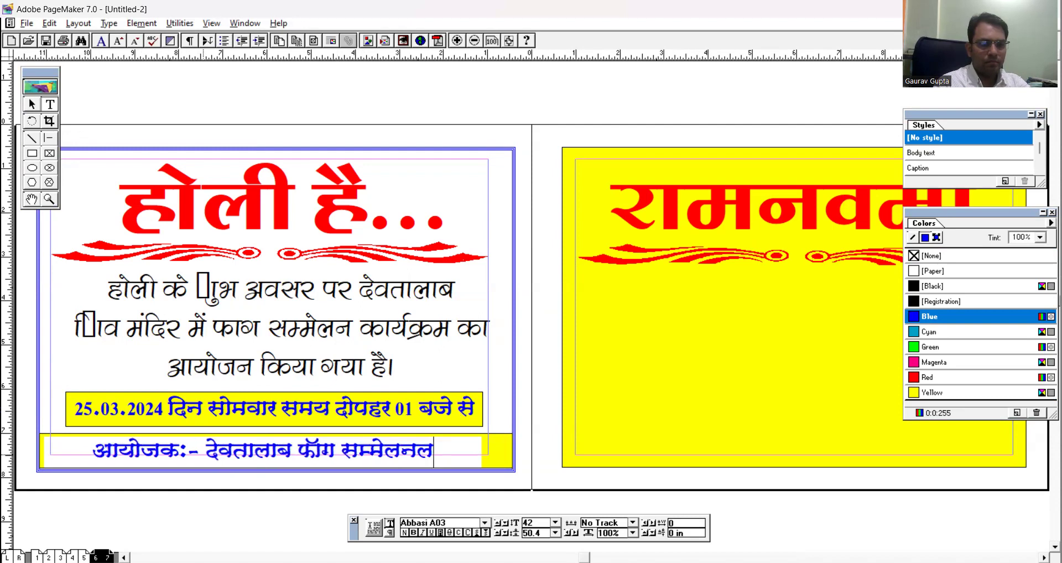
pyautogui.write('न समिति')
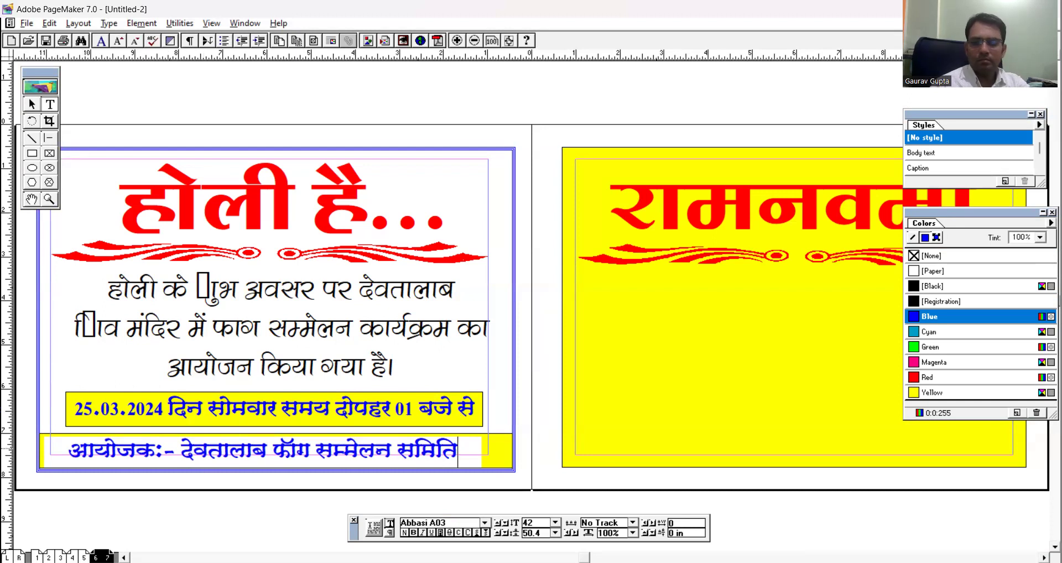
# Move देवतालाब to the end of the organiser line so it reads आयोजक:- फॉग सम्मेलन समिति देवतालाब
pyautogui.click(272, 454)
pyautogui.press('BackSpace')
pyautogui.press('BackSpace')
pyautogui.press('BackSpace')
pyautogui.press('BackSpace')
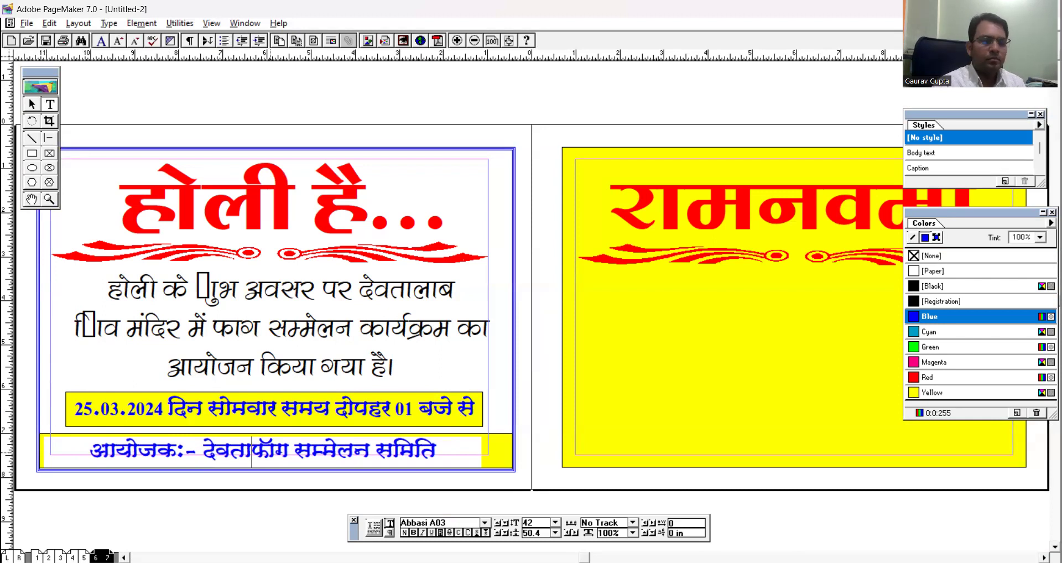
pyautogui.press('BackSpace')
pyautogui.press('BackSpace')
pyautogui.press('BackSpace')
pyautogui.press('BackSpace')
pyautogui.press('BackSpace')
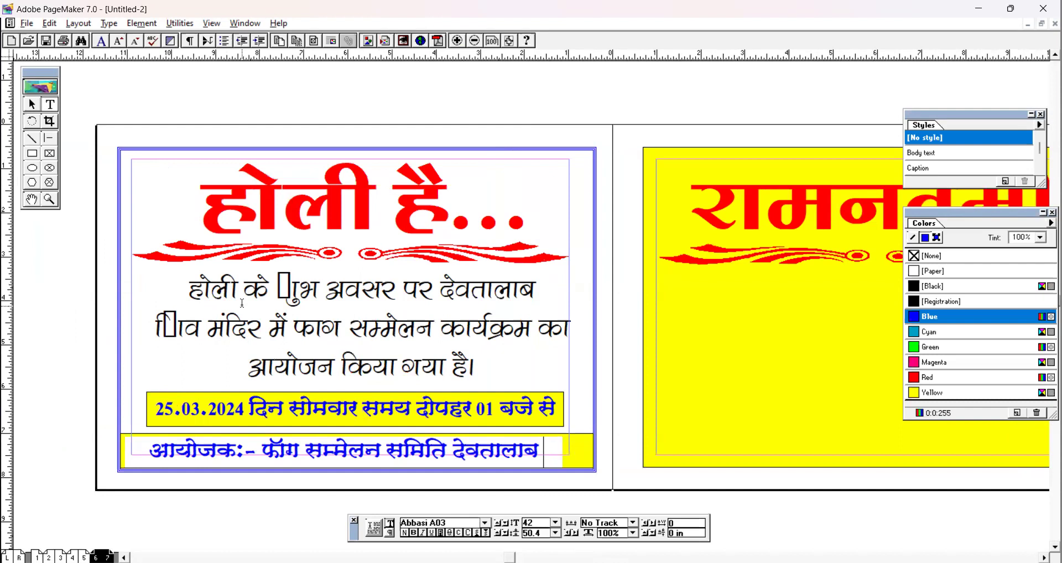
# Replace the broken characters in the Holi paragraph so the words read शुभ and शिव
pyautogui.hscroll(2, 242, 303)
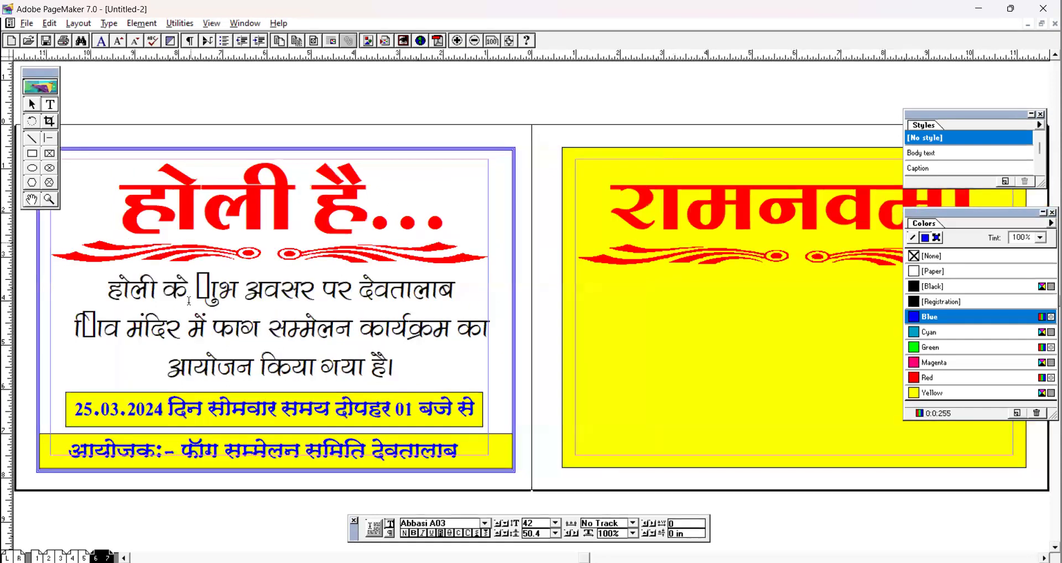
pyautogui.click(212, 299)
pyautogui.moveTo(218, 296); pyautogui.dragTo(201, 295)
pyautogui.click(205, 289)
pyautogui.press('BackSpace')
pyautogui.write("'")
pyautogui.click(96, 316)
pyautogui.press('BackSpace')
pyautogui.write("'")
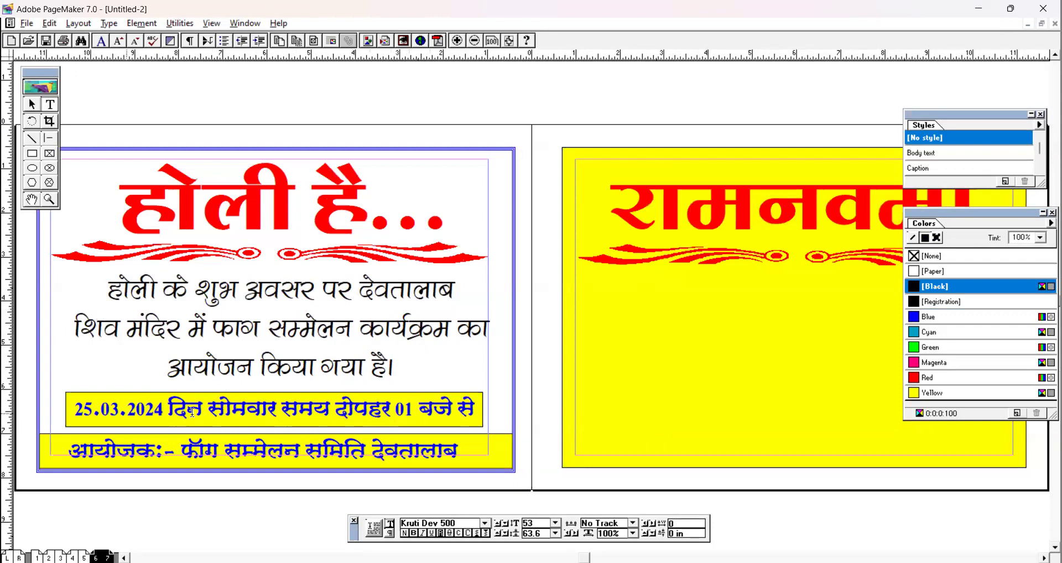
# Append जिसमें आप सादर आमंत्रित हैं। to the end of the Holi paragraph
pyautogui.click(406, 362)
pyautogui.write('ftlesa')
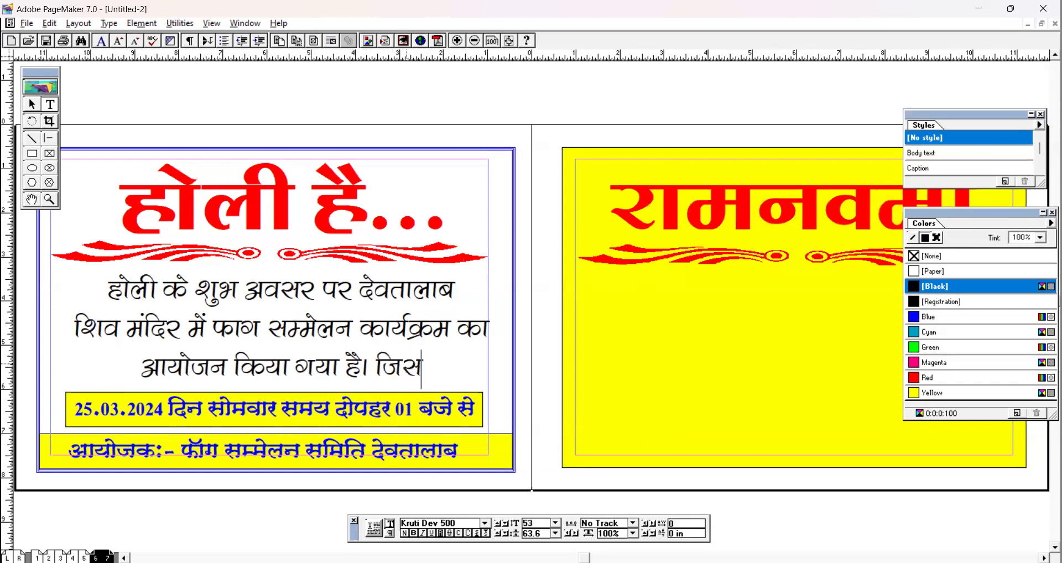
pyautogui.write(' vki')
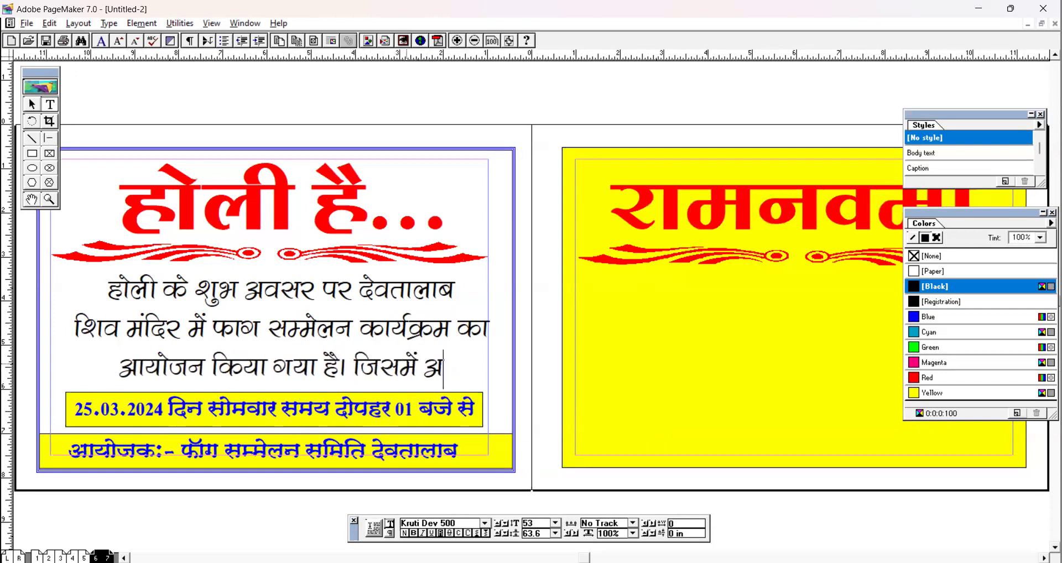
pyautogui.write(' b')
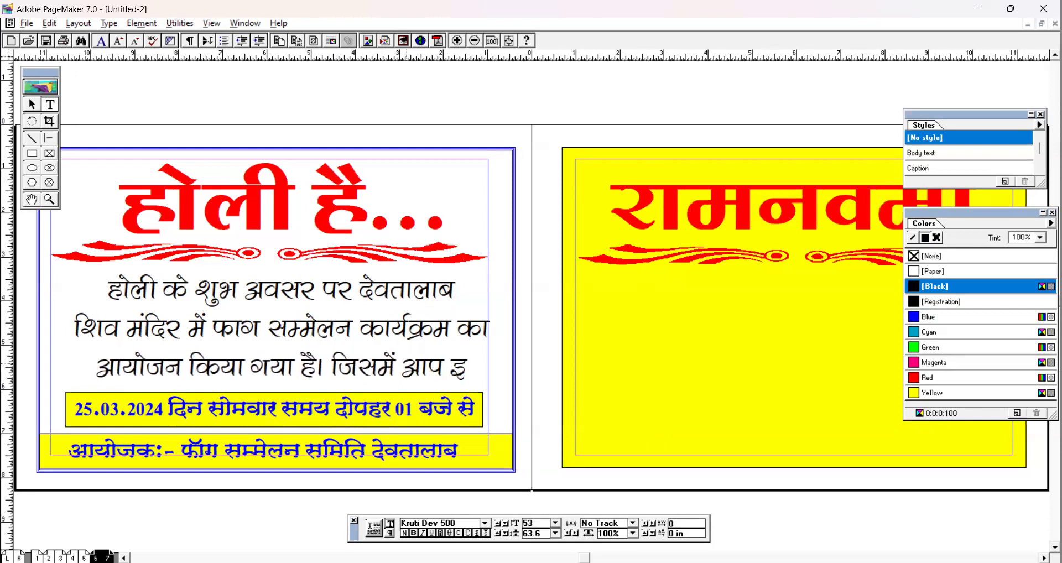
pyautogui.press('BackSpace')
pyautogui.press('BackSpace')
pyautogui.write('lknj v')
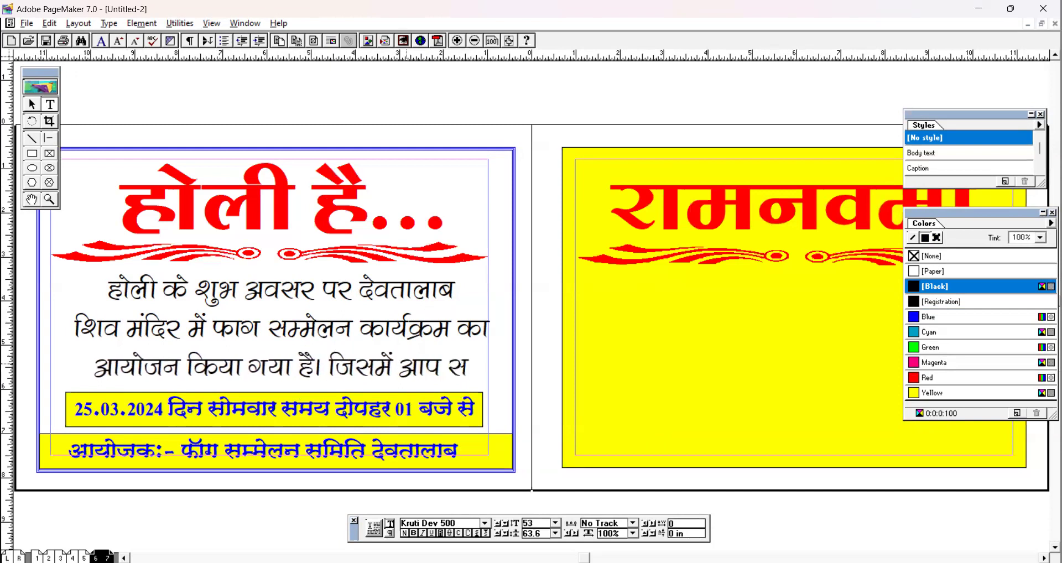
pyautogui.write('kea=fr g')
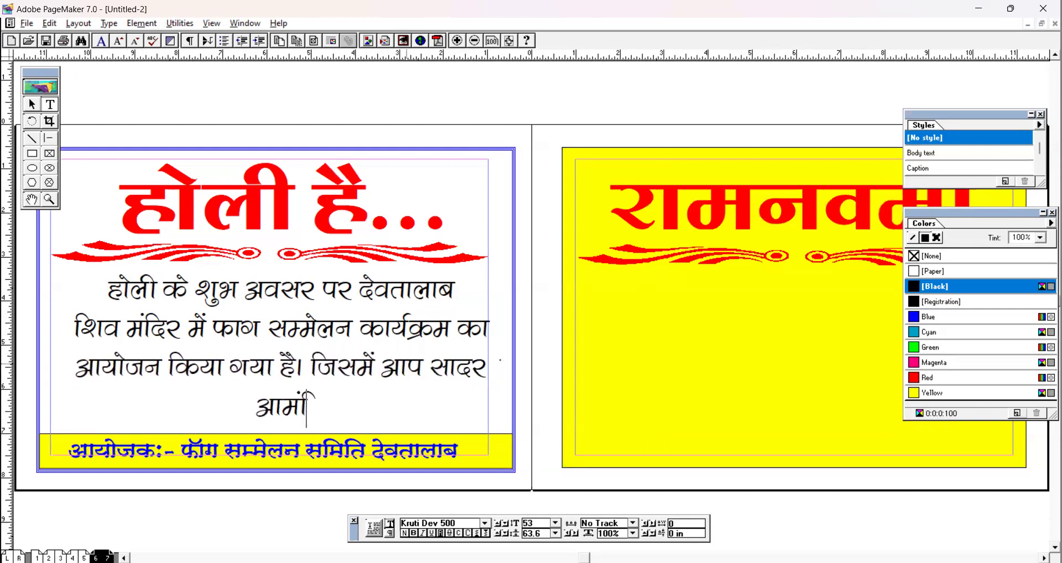
pyautogui.write('SaA')
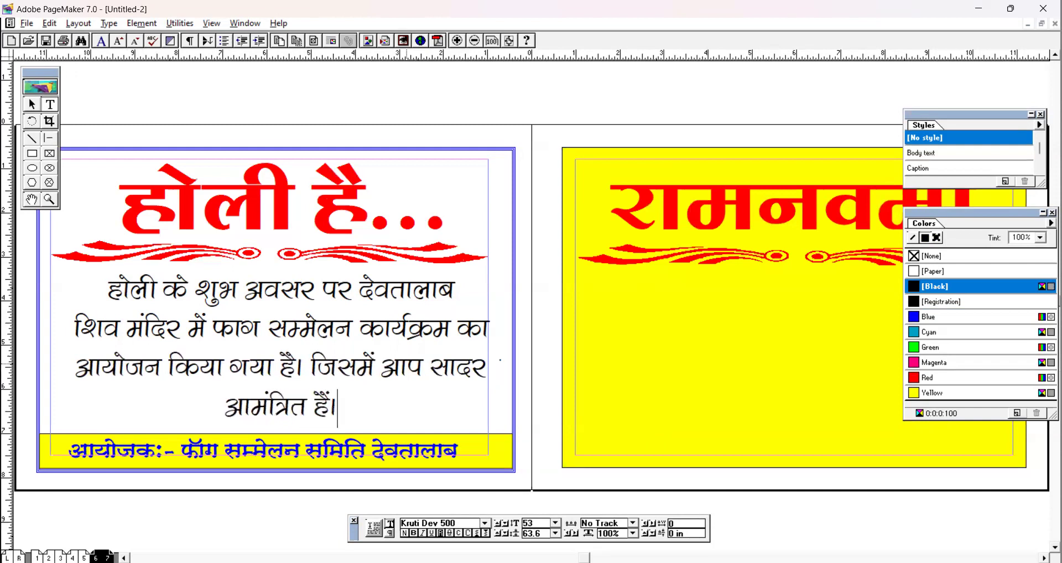
# Reduce the whole Holi paragraph to 44 pt
pyautogui.hotkey('ctrl', 'a')
pyautogui.hotkey('ctrl', 'shift', ',')
pyautogui.hotkey('ctrl', 'shift', ',')
pyautogui.hotkey('ctrl', 'shift', ',')
pyautogui.hotkey('ctrl', 'shift', ',')
pyautogui.hotkey('ctrl', 'shift', ',')
pyautogui.hotkey('ctrl', 'shift', ',')
pyautogui.hotkey('ctrl', 'shift', ',')
pyautogui.hotkey('ctrl', 'shift', ',')
pyautogui.hotkey('ctrl', 'shift', ',')
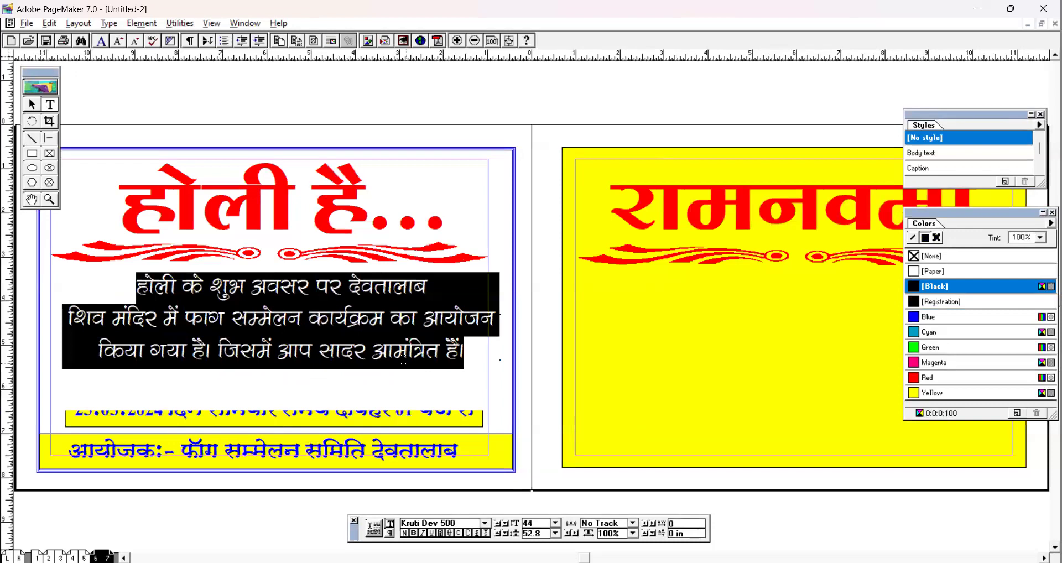
pyautogui.click(275, 320)
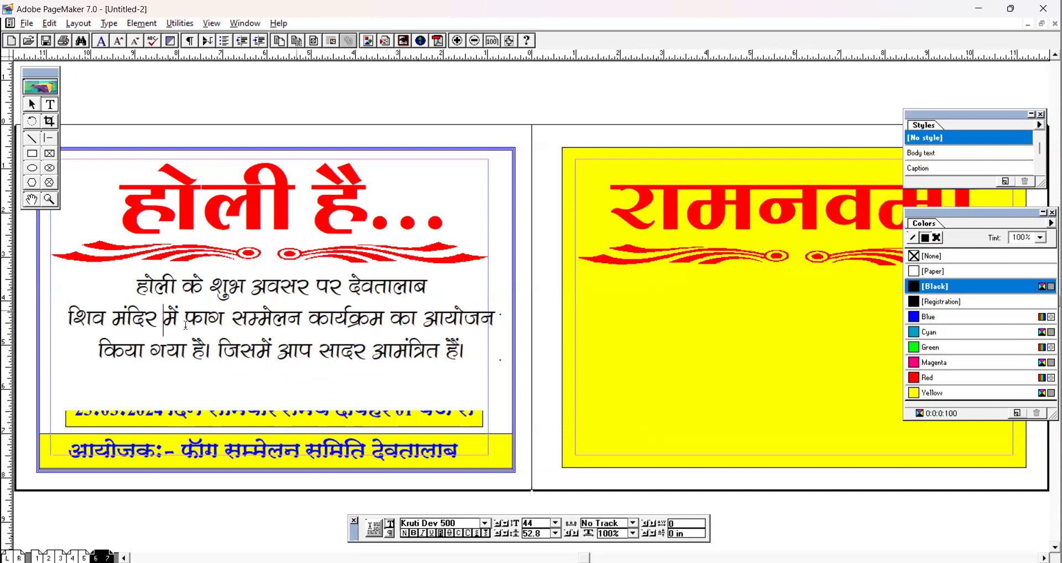
# Move शिव मंदिर in front of देवतालाब in the paragraph's first line and add a comma after पर
pyautogui.moveTo(157, 316); pyautogui.dragTo(65, 312)
pyautogui.hotkey('ctrl', 'c')
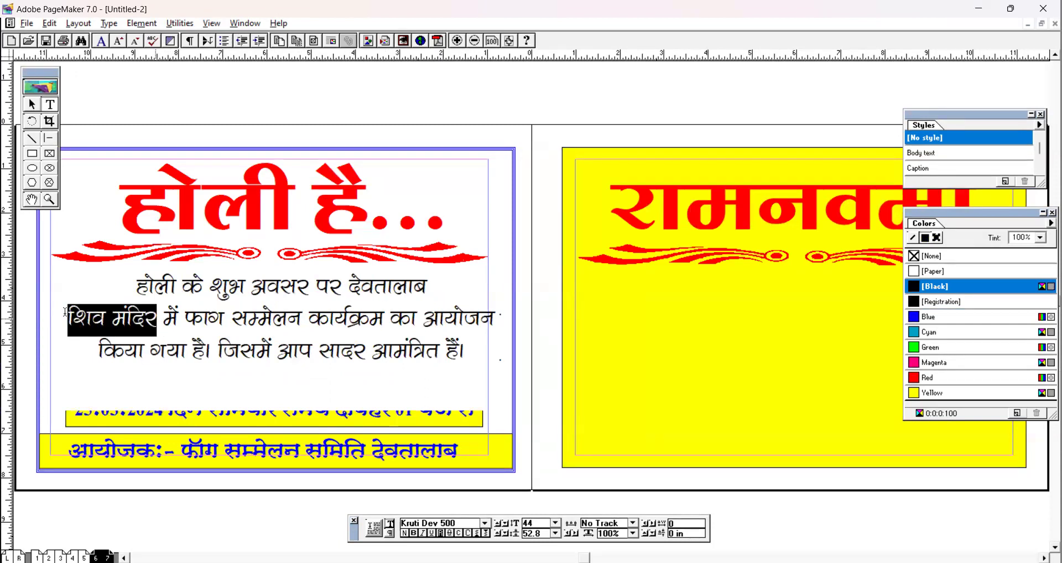
pyautogui.press('BackSpace')
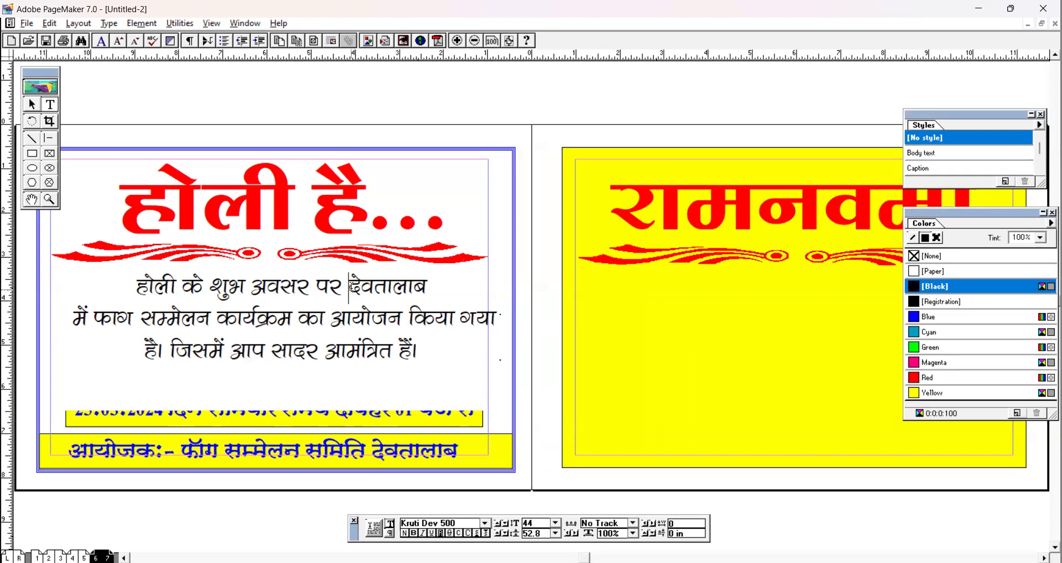
pyautogui.click(350, 288)
pyautogui.hotkey('ctrl', 'v')
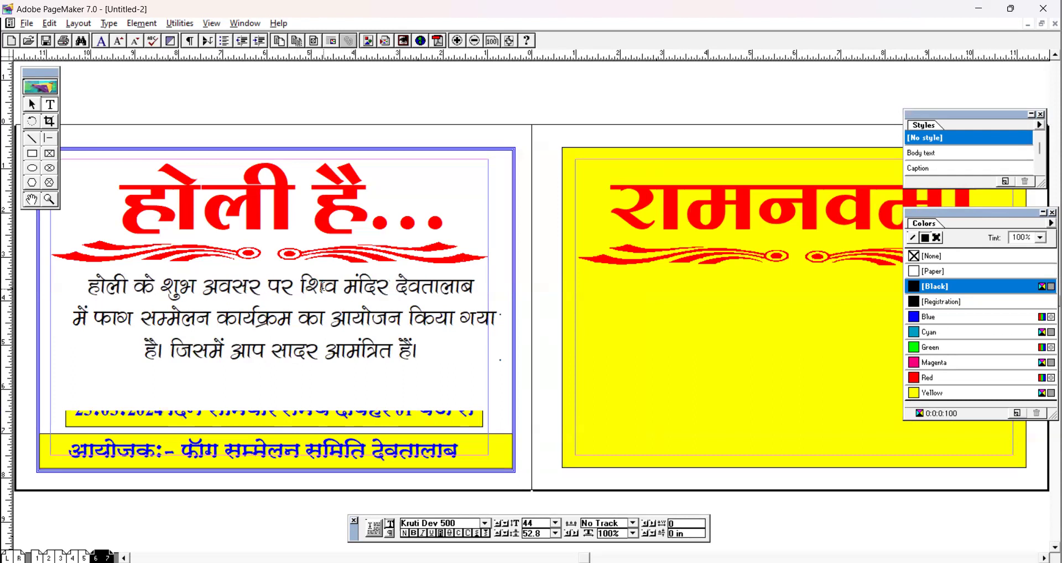
pyautogui.click(294, 283)
pyautogui.write(',')
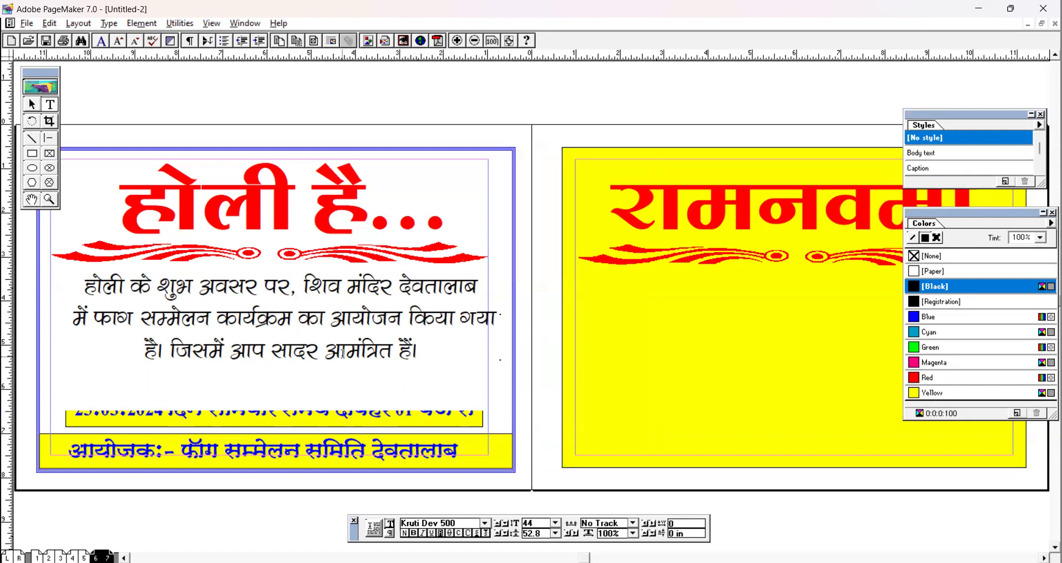
# Place a copy of the blue date line between the paragraph and the yellow date box
pyautogui.click(31, 104)
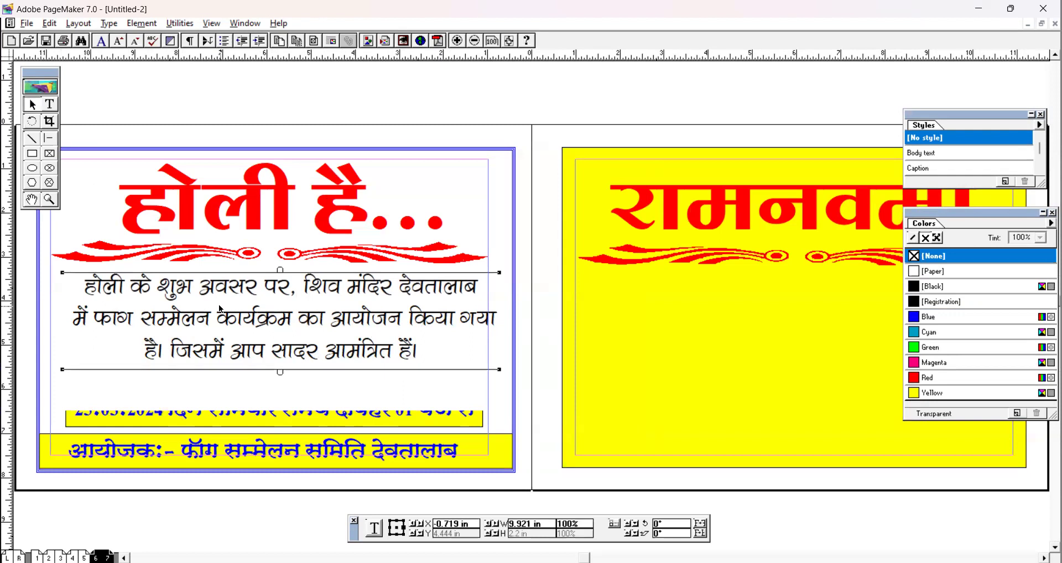
pyautogui.click(477, 104)
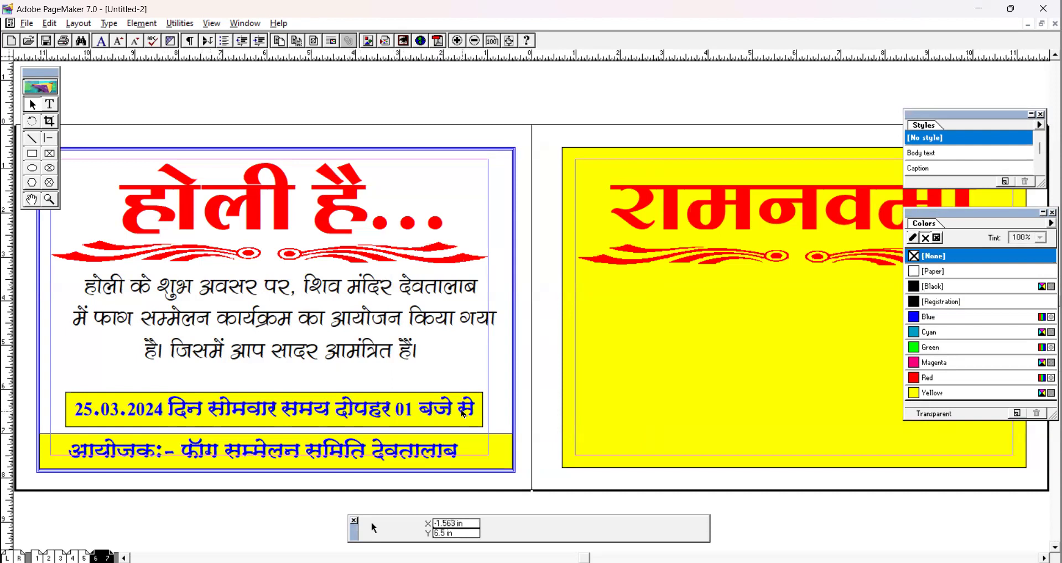
pyautogui.click(50, 105)
pyautogui.click(31, 156)
pyautogui.click(29, 105)
pyautogui.click(205, 406)
pyautogui.hotkey('ctrl', 'v')
pyautogui.moveTo(241, 413); pyautogui.dragTo(240, 380)
# Replace the copied date line's text with कार्यक्रम विवरण and select the new text
pyautogui.click(50, 104)
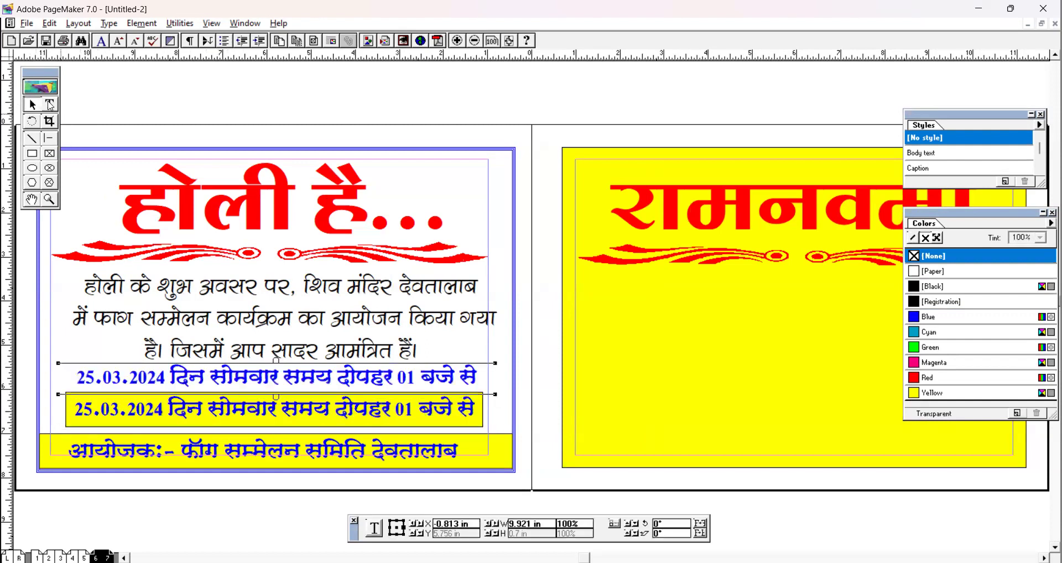
pyautogui.click(218, 377)
pyautogui.tripleClick(218, 377)
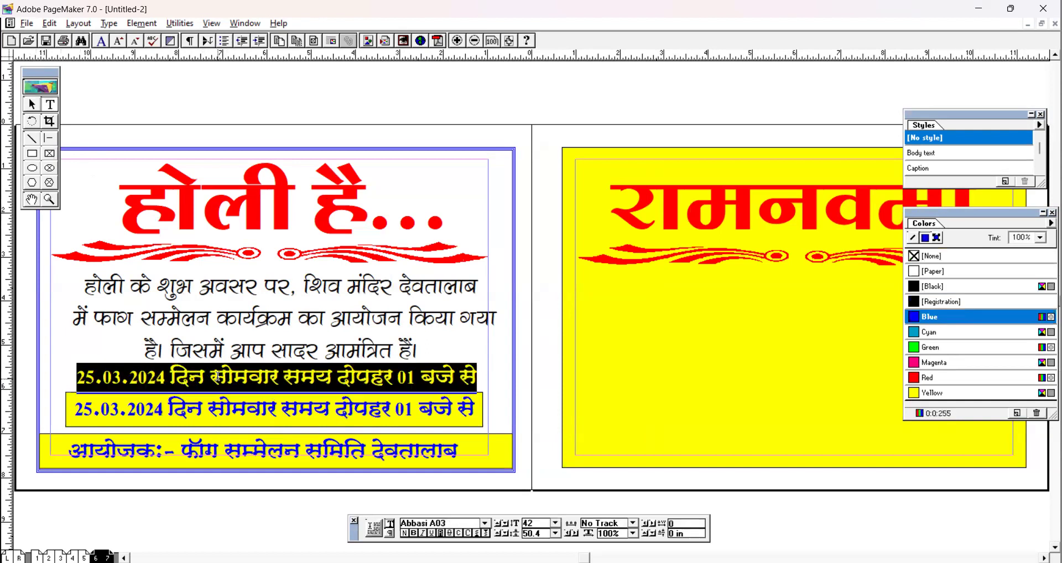
pyautogui.write('कार्य')
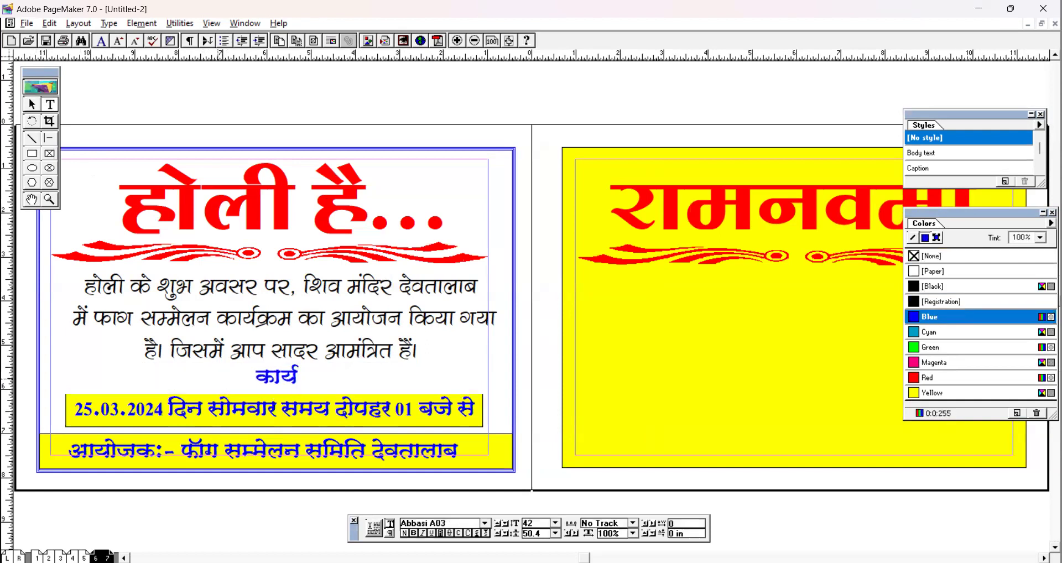
pyautogui.write('क्रम विवरण')
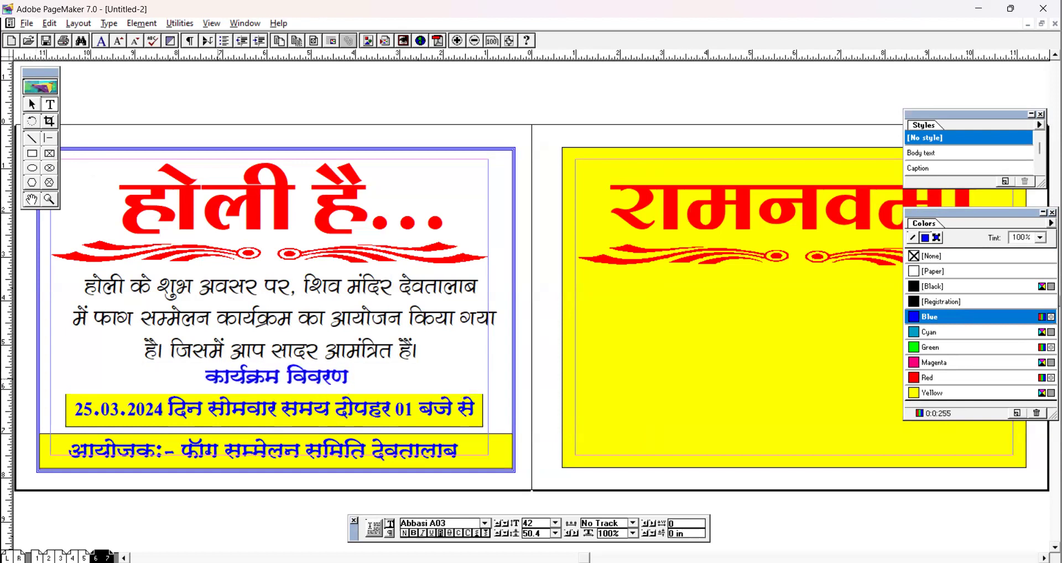
pyautogui.tripleClick(194, 377)
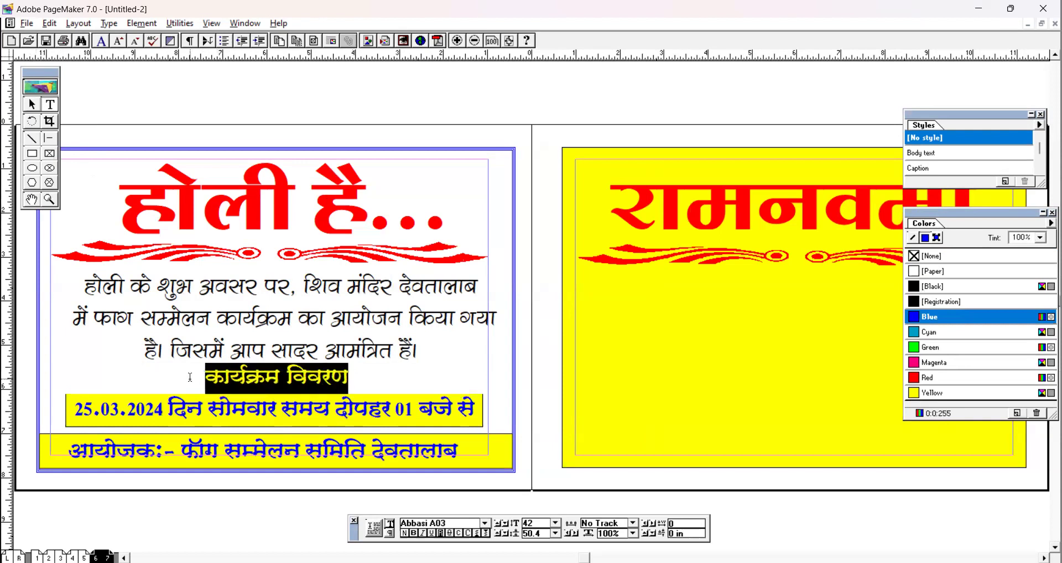
# Make the कार्यक्रम विवरण subheading italic and underlined
pyautogui.click(424, 533)
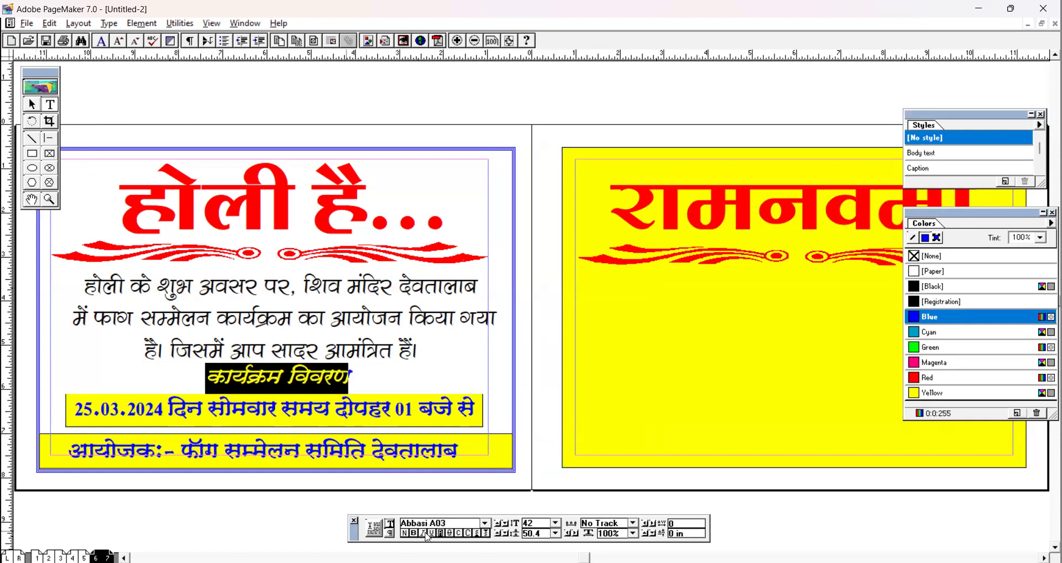
pyautogui.click(432, 533)
pyautogui.click(309, 381)
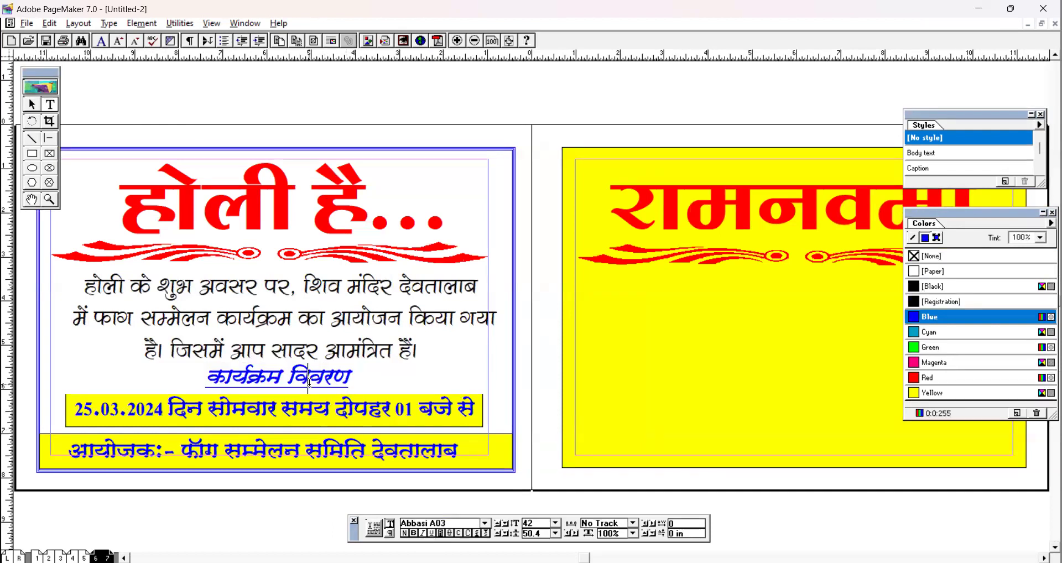
# Save the publication on the Desktop under the name "master file"
pyautogui.hotkey('ctrl', 's')
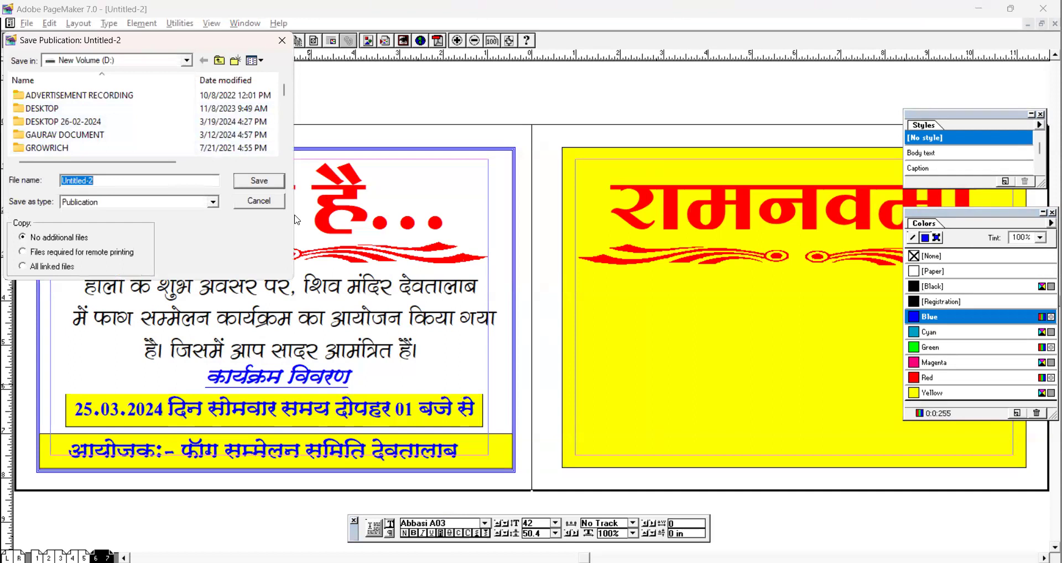
pyautogui.write('master file')
pyautogui.click(185, 65)
pyautogui.click(68, 74)
pyautogui.click(249, 181)
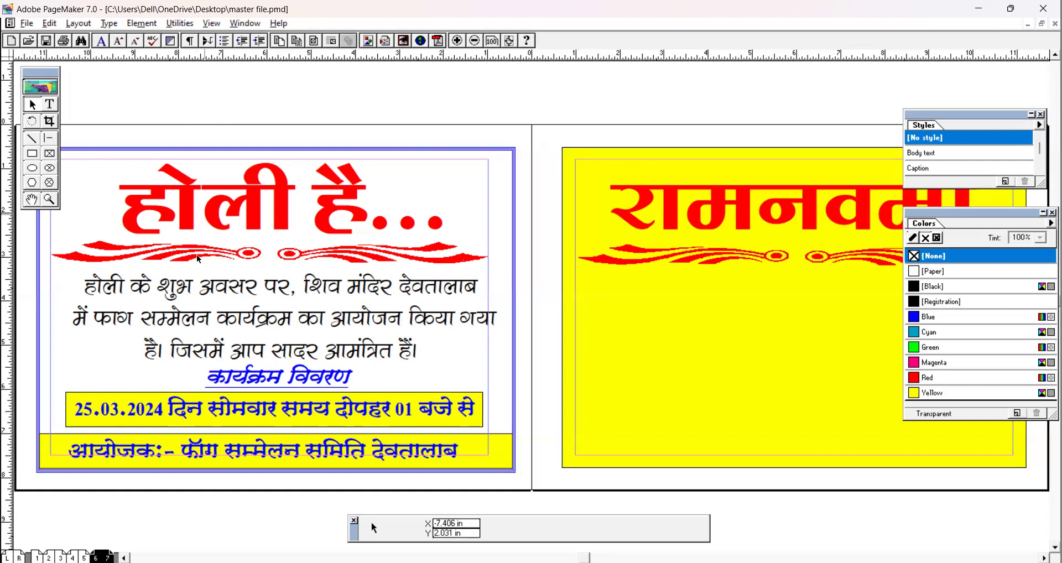
# Place a grouped copy of page 6's paragraph, subheading, date box and organiser box below the रामनवमी heading on page 7
pyautogui.click(86, 314)
pyautogui.moveTo(31, 261); pyautogui.dragTo(545, 489)
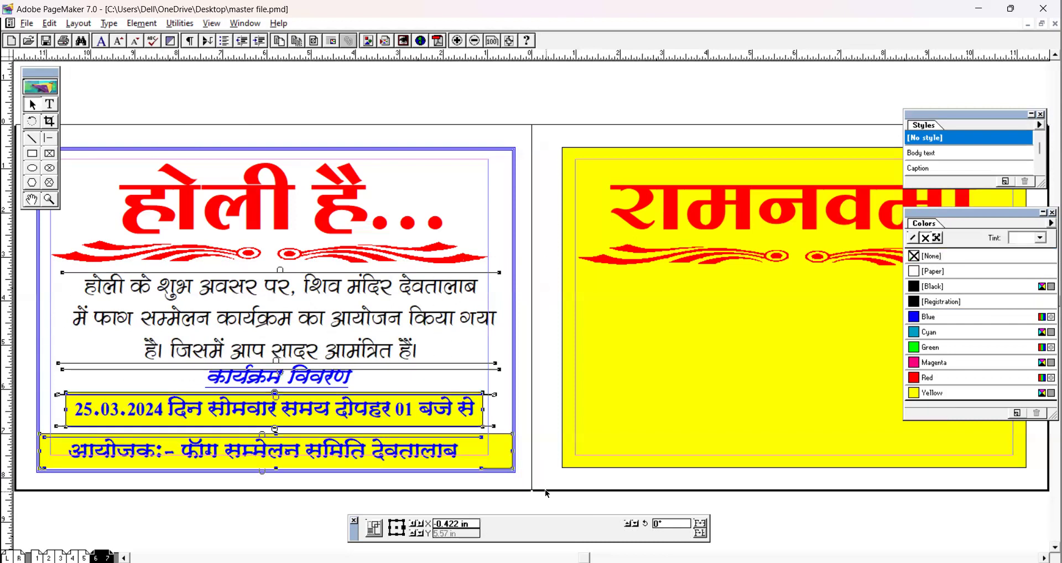
pyautogui.click(756, 307)
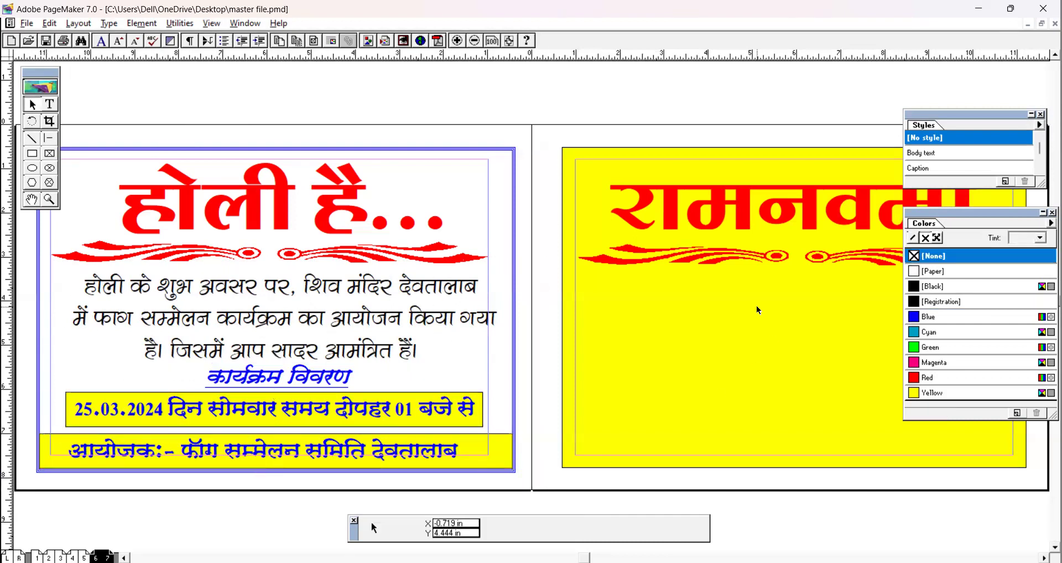
pyautogui.hotkey('ctrl', 'v')
pyautogui.moveTo(330, 319); pyautogui.dragTo(857, 316)
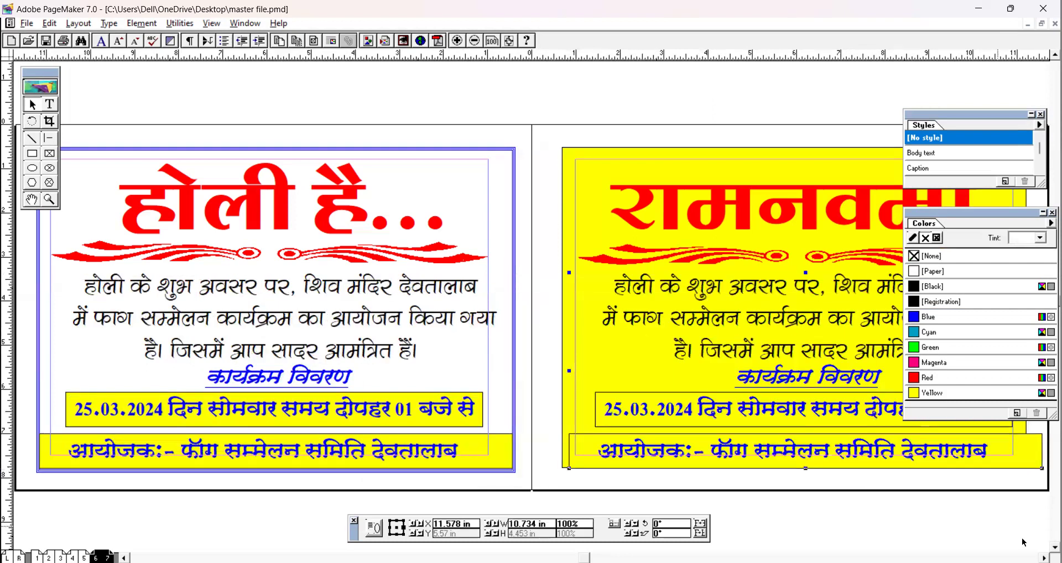
# Nudge the copied group on page 7 about 0.1 in up and 0.09 in left to fit the yellow frame
pyautogui.click(1044, 558)
pyautogui.click(1043, 558)
pyautogui.click(1044, 558)
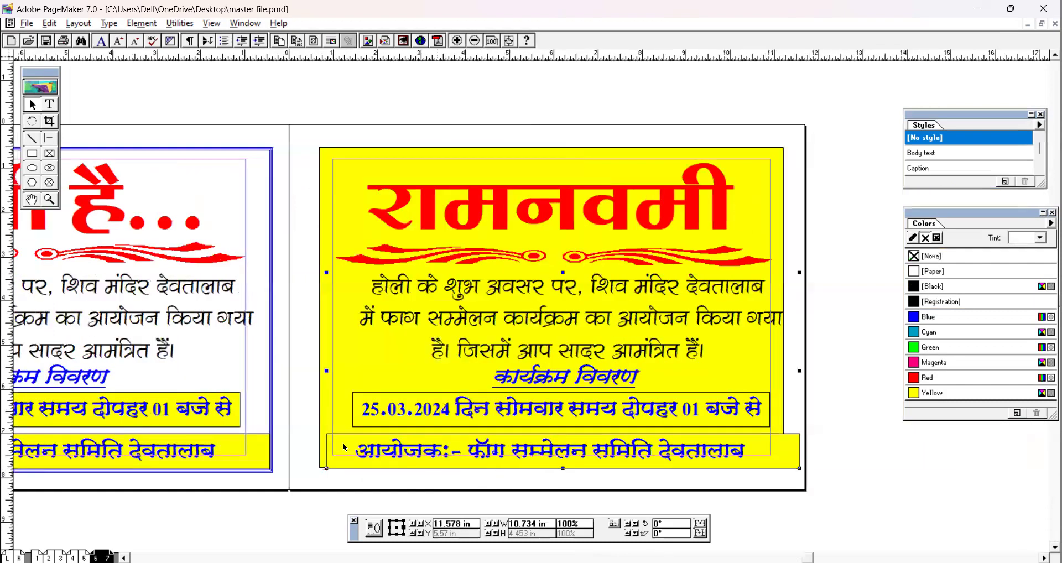
pyautogui.press('Up')
pyautogui.press('Up')
pyautogui.press('Up')
pyautogui.press('Up')
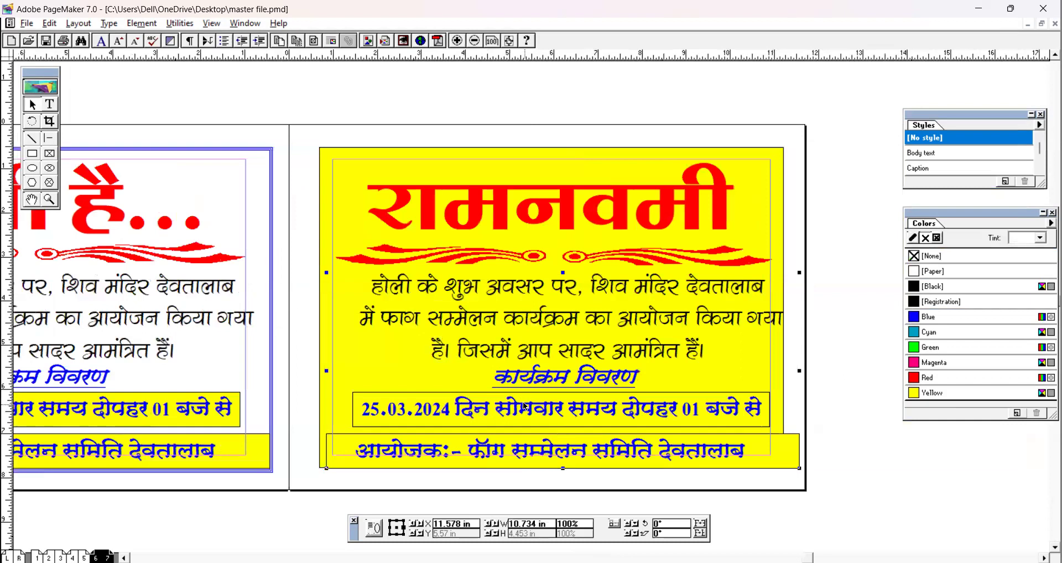
pyautogui.press('Up')
pyautogui.press('Up')
pyautogui.press('Up')
pyautogui.press('Up')
pyautogui.press('Up')
pyautogui.press('Up')
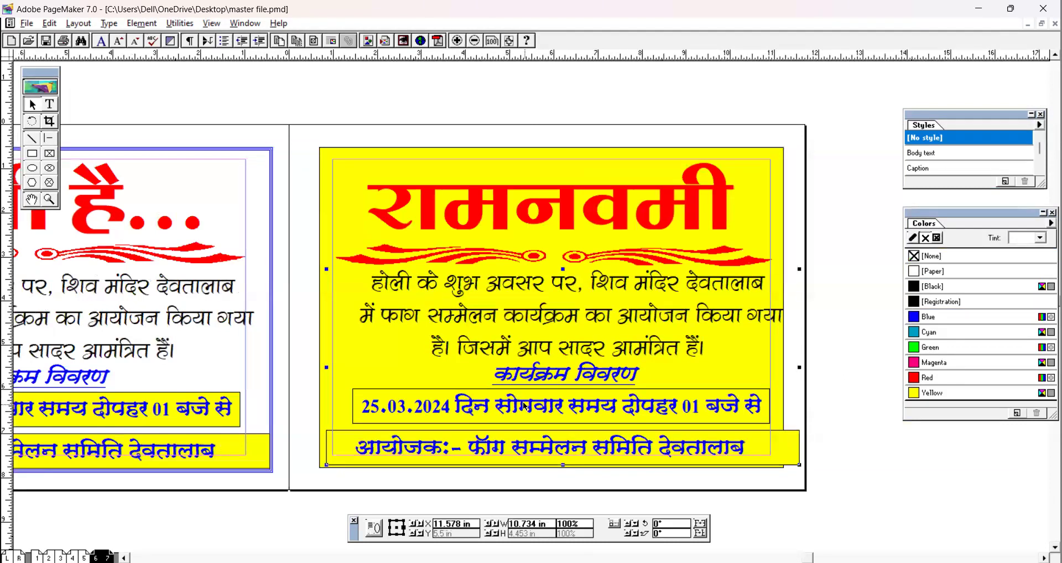
pyautogui.press('Left')
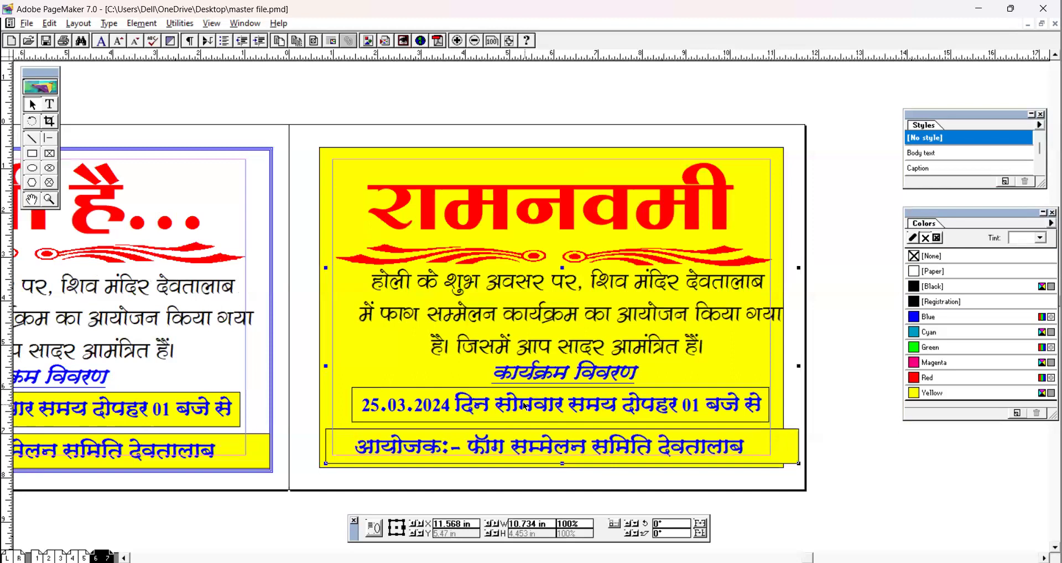
pyautogui.press('Left')
pyautogui.press('Left')
pyautogui.press('Left')
pyautogui.press('Left')
pyautogui.press('Left')
pyautogui.press('Left')
pyautogui.press('Left')
pyautogui.press('Left')
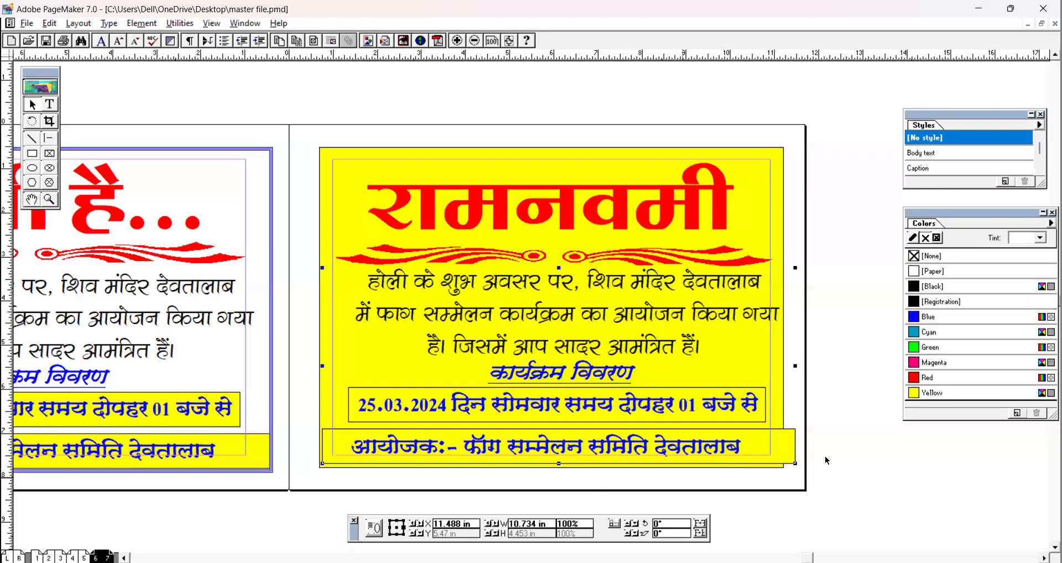
# Narrow page 7's organiser box to about 10.4 in wide, ending at the yellow frame's right edge, and colour it Green
pyautogui.click(792, 447)
pyautogui.moveTo(795, 446); pyautogui.dragTo(782, 445)
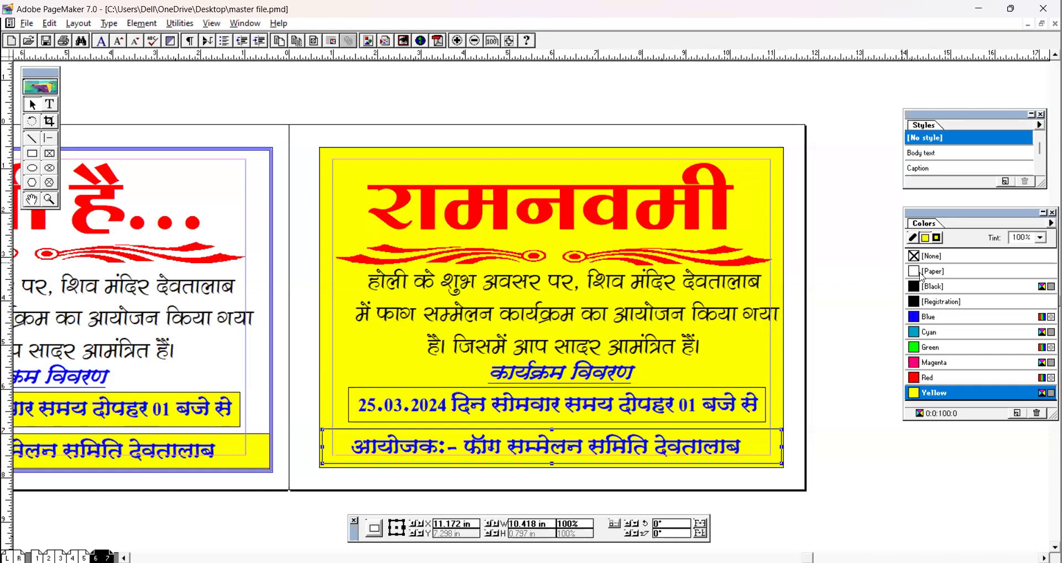
pyautogui.click(926, 318)
pyautogui.click(937, 334)
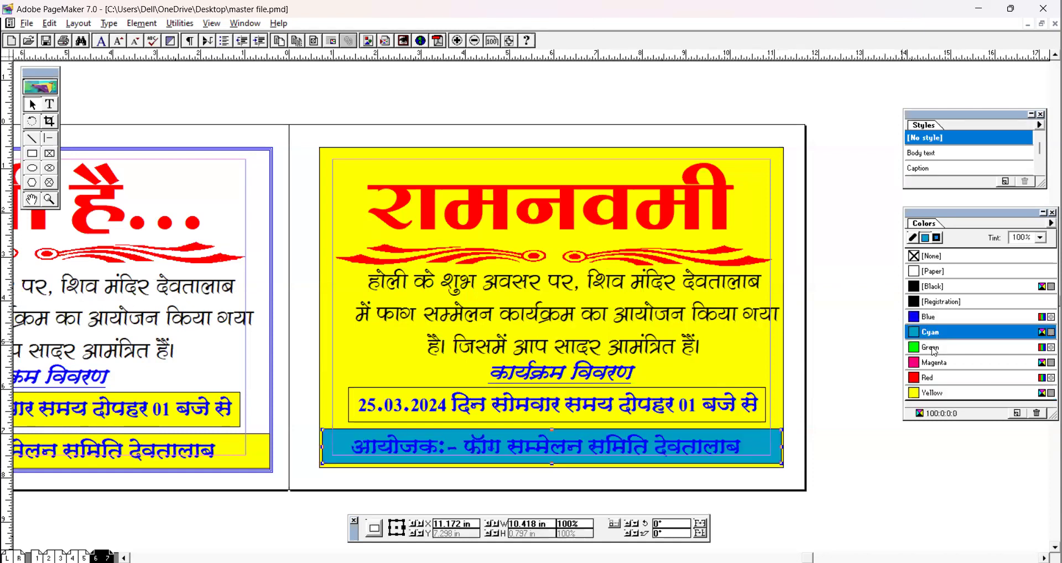
pyautogui.click(934, 348)
pyautogui.click(390, 347)
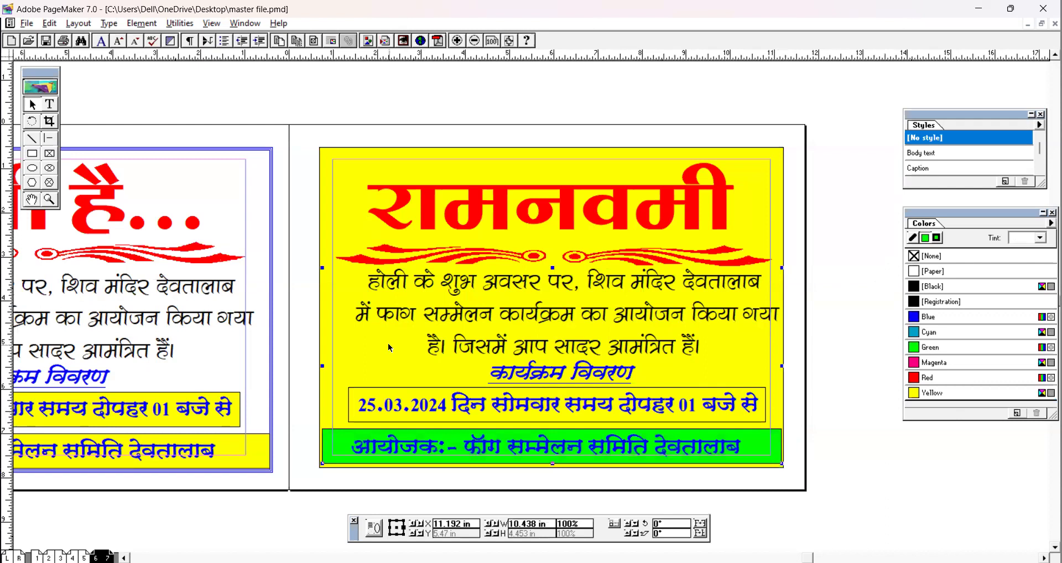
pyautogui.click(368, 479)
# Replace फाग सम्मेलन in page 7's paragraph with श्री रामयात्रा
pyautogui.click(49, 105)
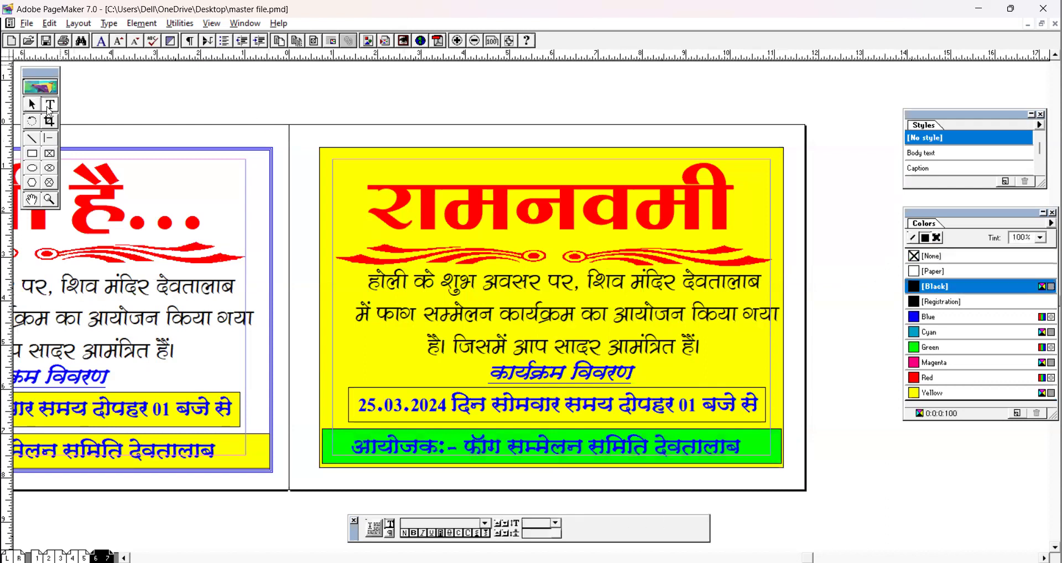
pyautogui.moveTo(377, 315); pyautogui.dragTo(490, 314)
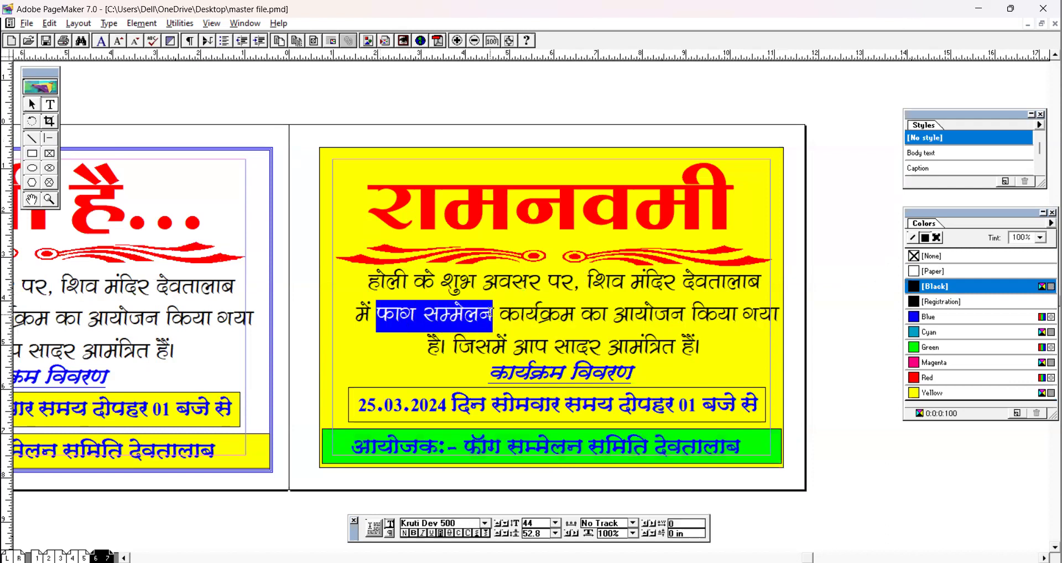
pyautogui.write('Jh jke;k')
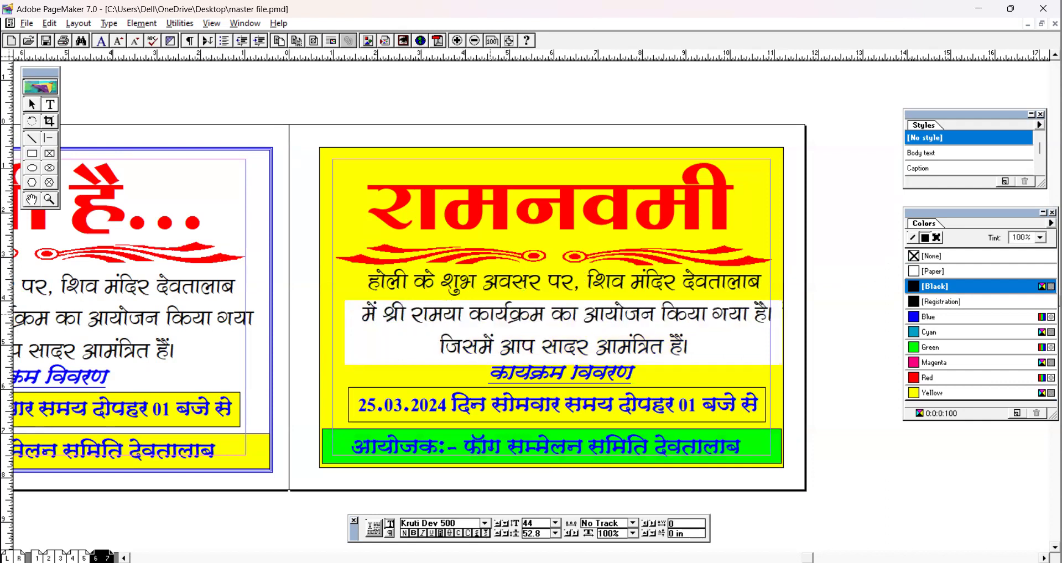
pyautogui.write('=k')
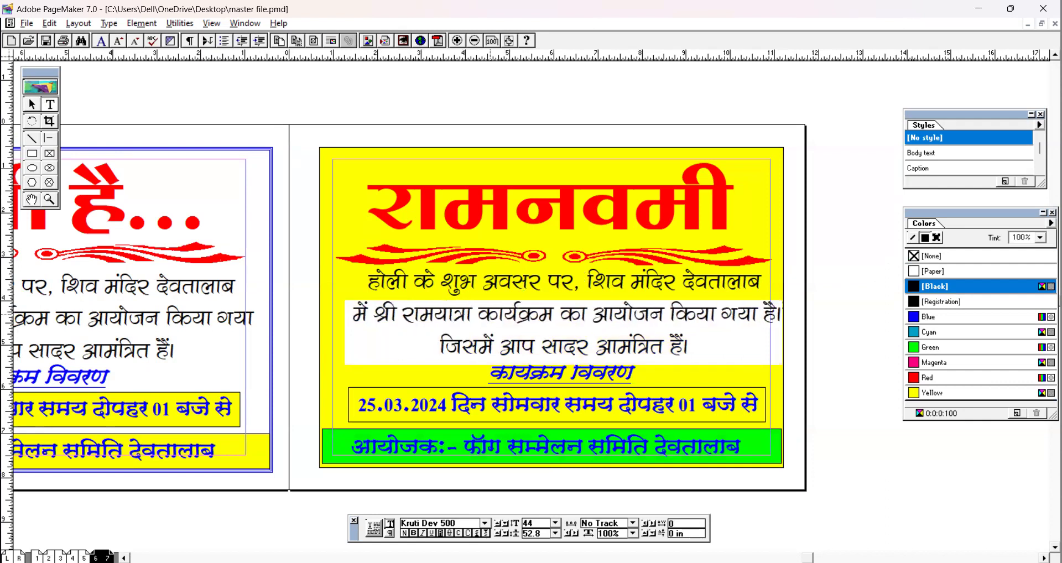
# Change the date in page 7's program line to 15.04.2024
pyautogui.click(376, 403)
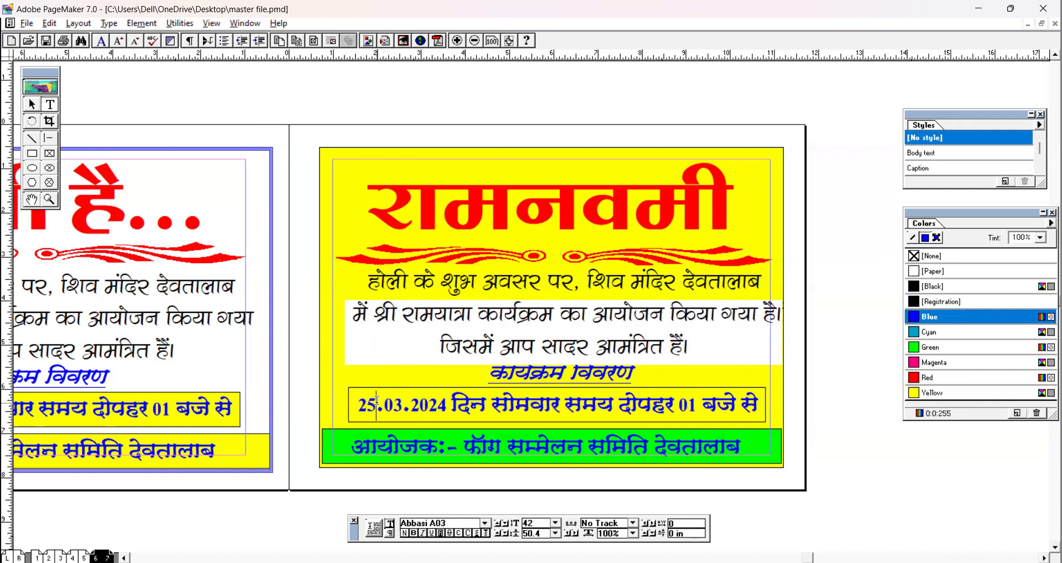
pyautogui.press('BackSpace')
pyautogui.press('BackSpace')
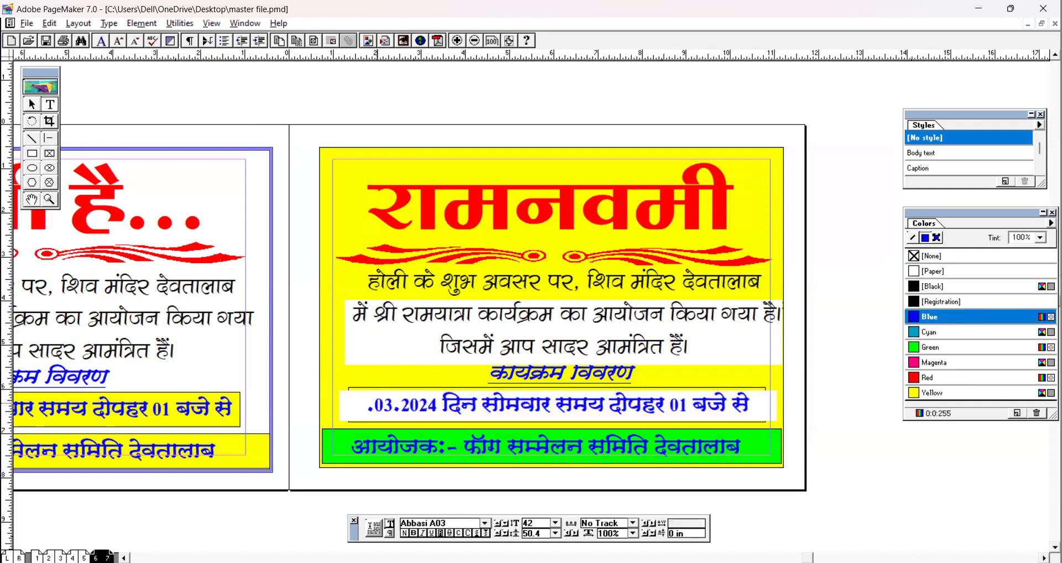
pyautogui.write('15')
pyautogui.press('Right')
pyautogui.press('Right')
pyautogui.press('Right')
pyautogui.press('BackSpace')
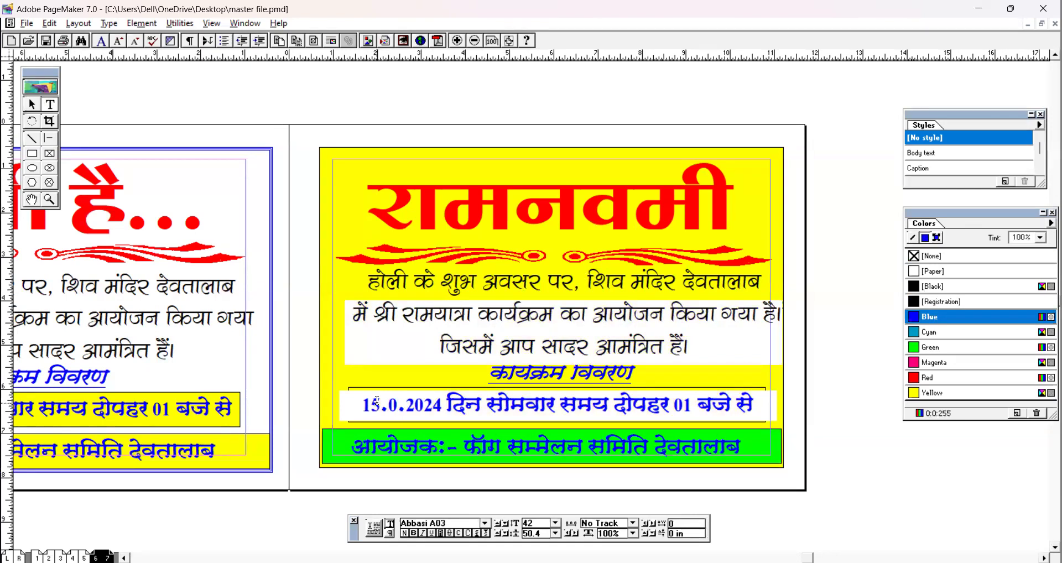
pyautogui.press('BackSpace')
pyautogui.write('04')
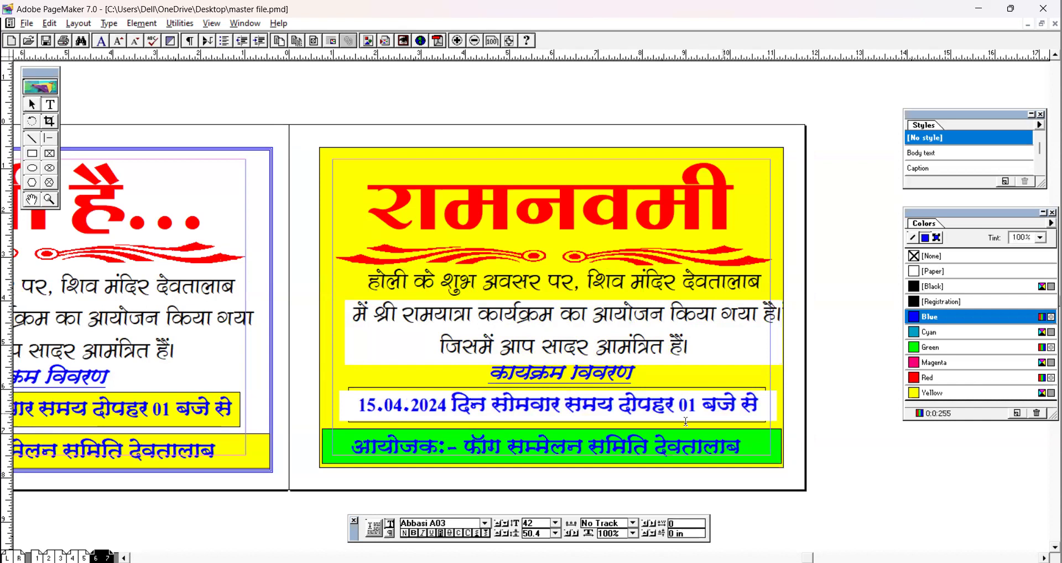
# Replace फॉग सम्मेलन in page 7's organiser line with मंदिर प्रबन्ध
pyautogui.moveTo(467, 446); pyautogui.dragTo(582, 444)
pyautogui.write('मक')
pyautogui.press('BackSpace')
pyautogui.write('ंदिर प्रब')
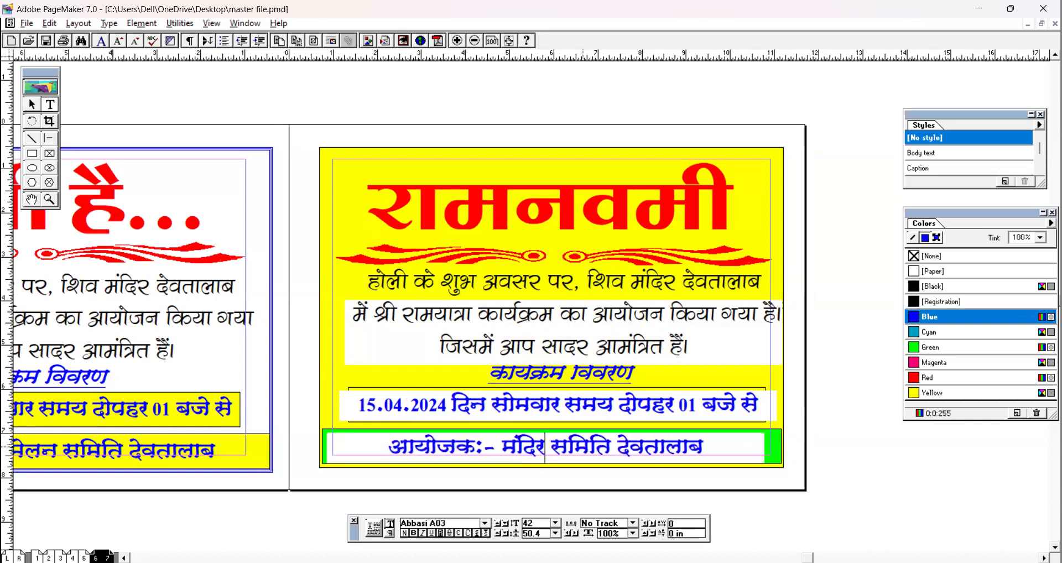
pyautogui.write('न्ध')
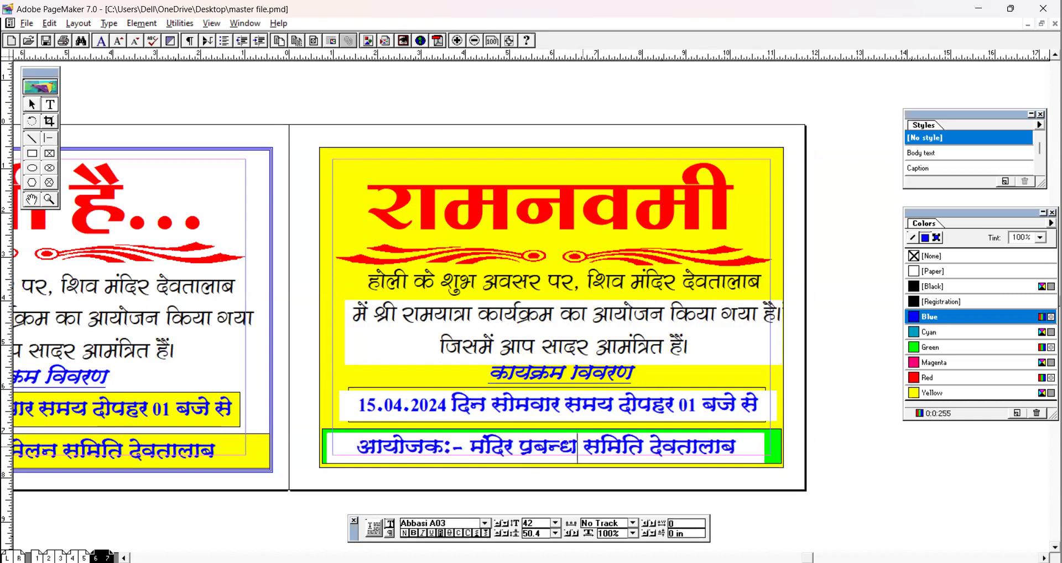
# Review the Holi and रामनवमी notices on pages 6 and 7, and compare them with the master page spread
pyautogui.click(32, 104)
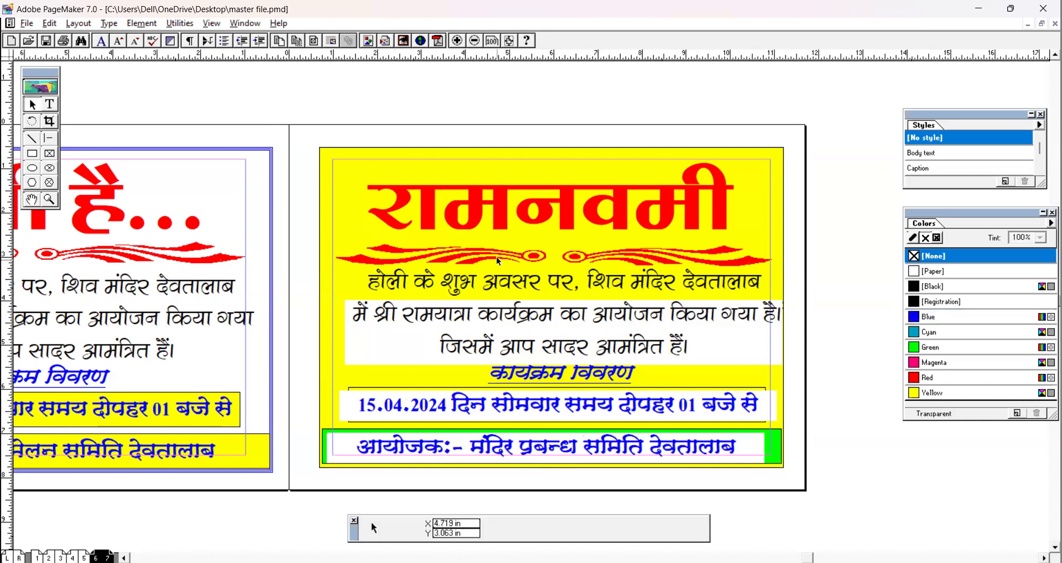
pyautogui.hotkey('ctrl', '9')
pyautogui.hotkey('ctrl', '0')
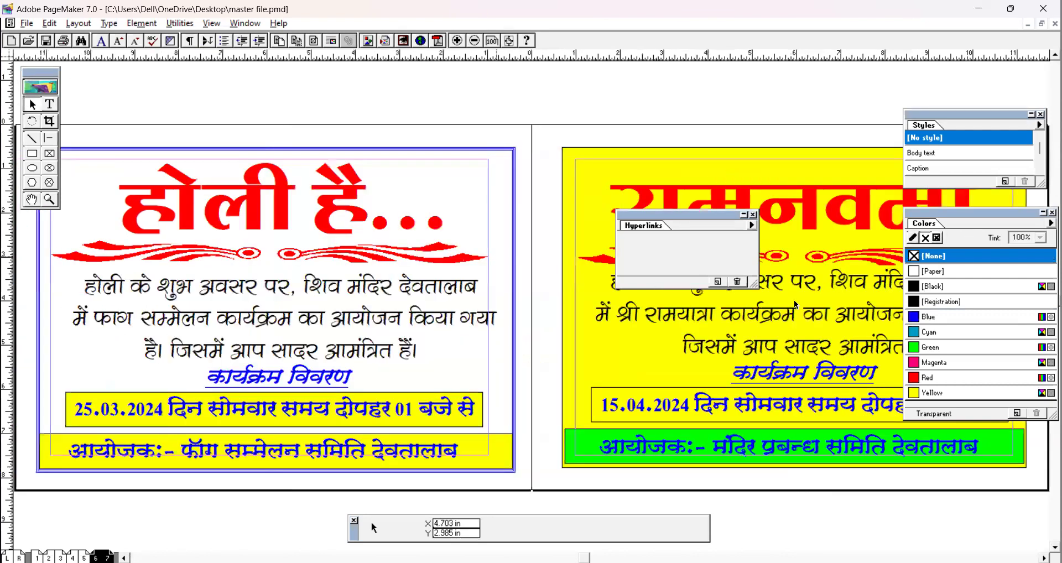
pyautogui.click(752, 214)
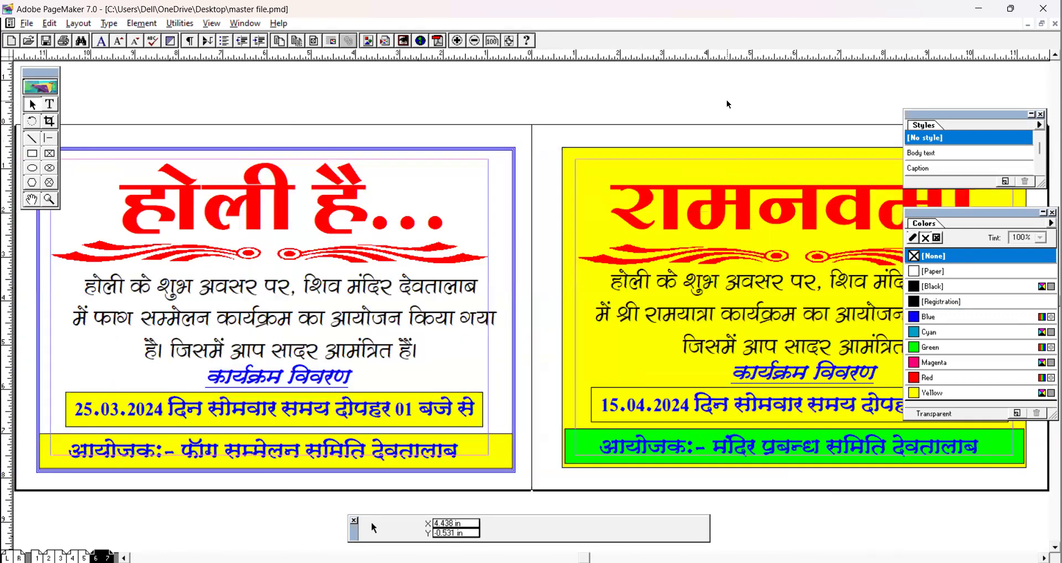
pyautogui.hotkey('ctrl', '-')
pyautogui.hotkey('ctrl', '-')
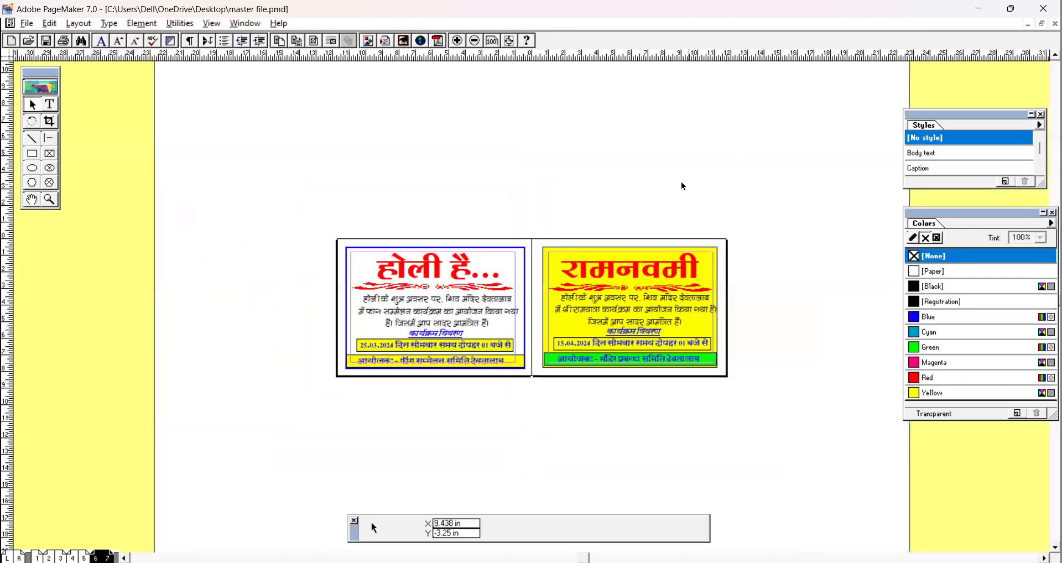
pyautogui.click(49, 199)
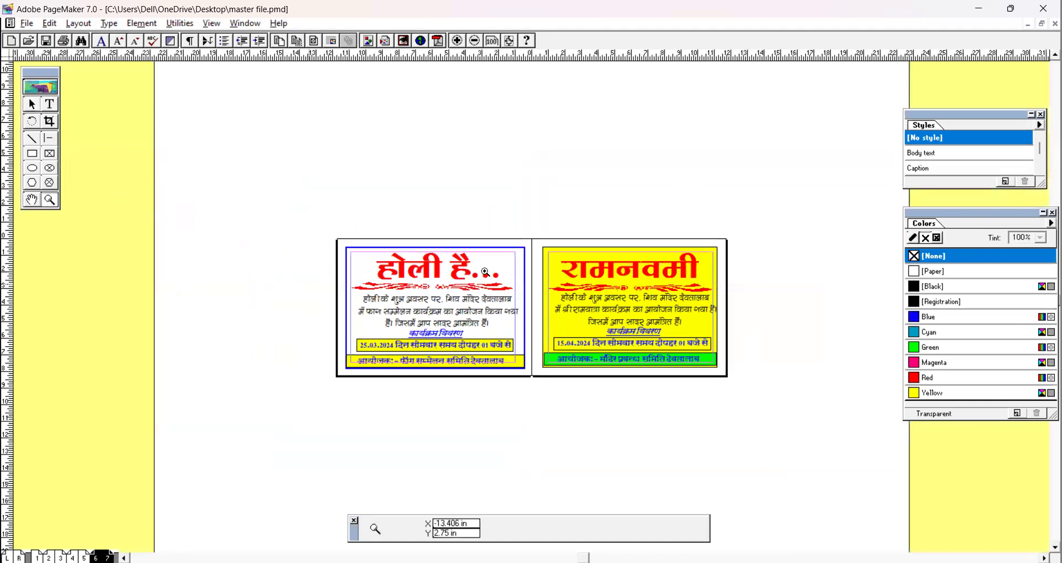
pyautogui.moveTo(522, 230); pyautogui.dragTo(724, 398)
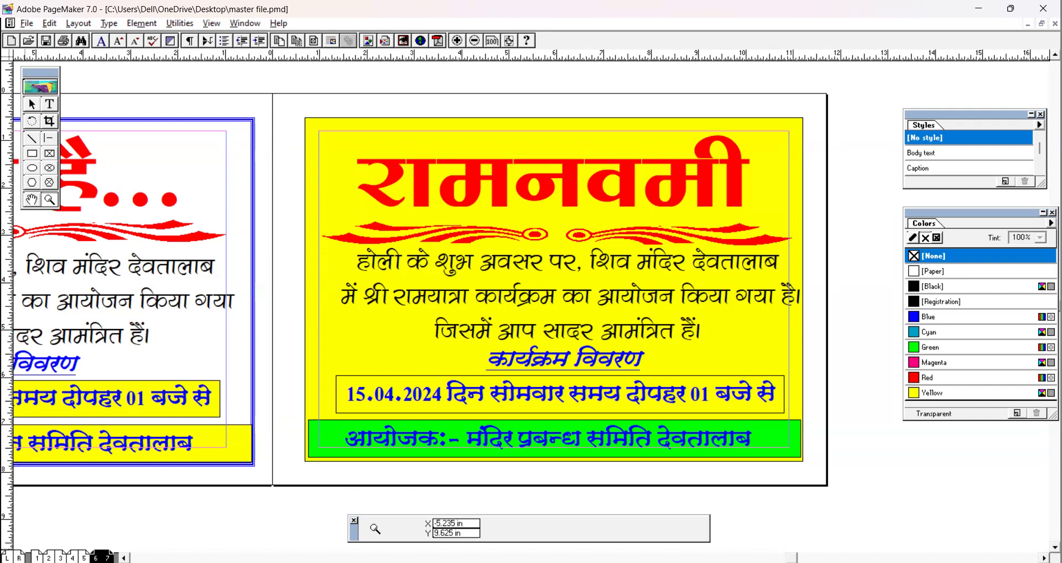
pyautogui.click(18, 558)
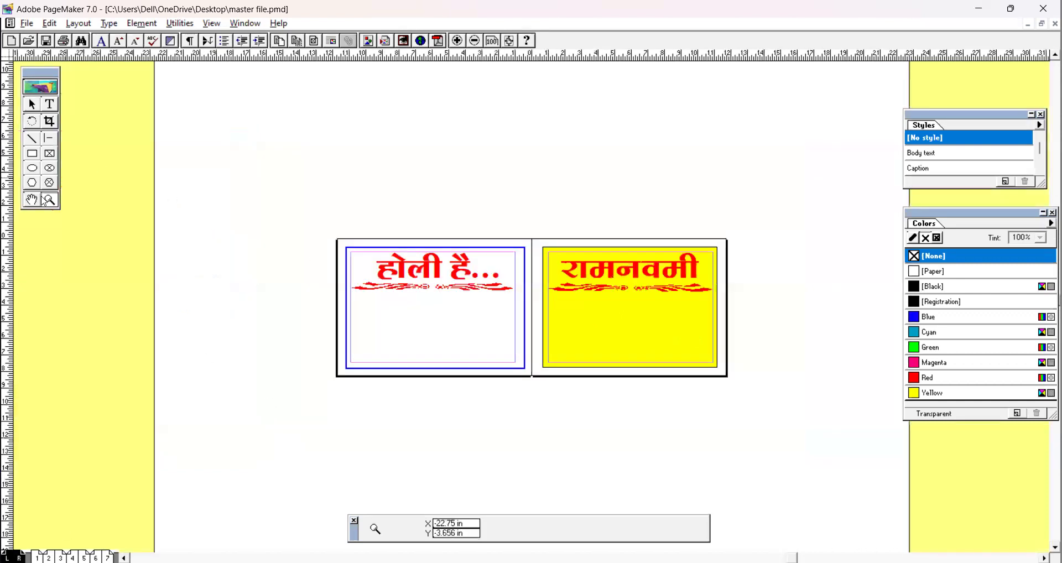
pyautogui.moveTo(333, 219); pyautogui.dragTo(735, 387)
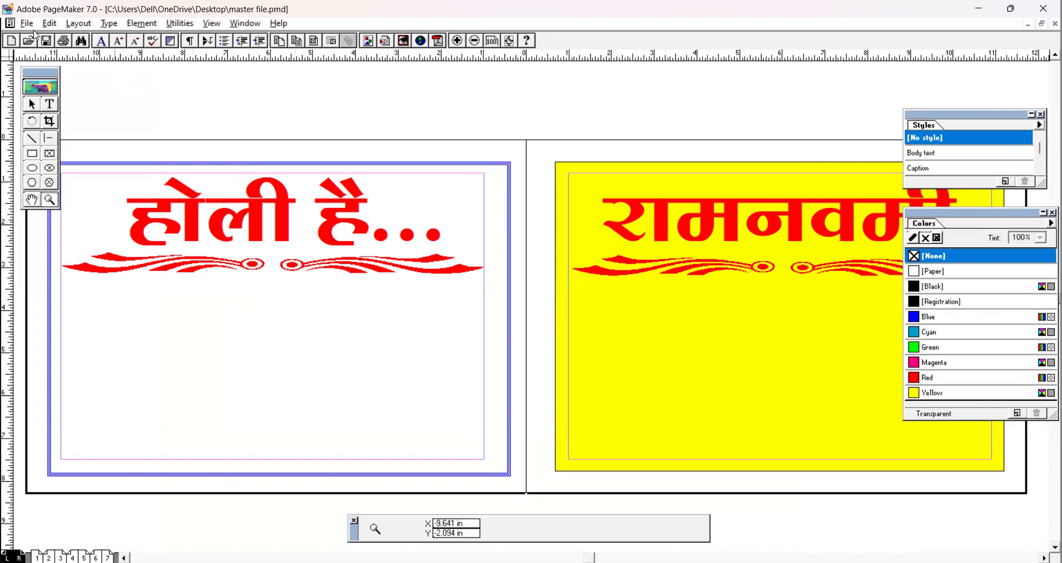
# Switch to the matrimonial images publication and move the large two-face illustration from the lower pasteboard up beside the other clip art
pyautogui.click(1027, 24)
pyautogui.click(76, 550)
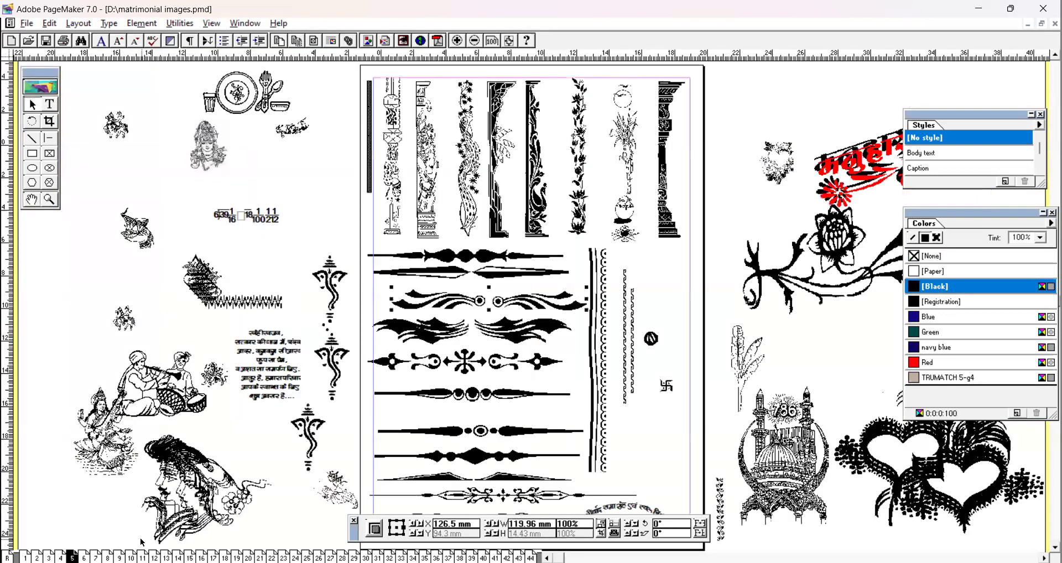
pyautogui.moveTo(189, 493); pyautogui.dragTo(104, 209)
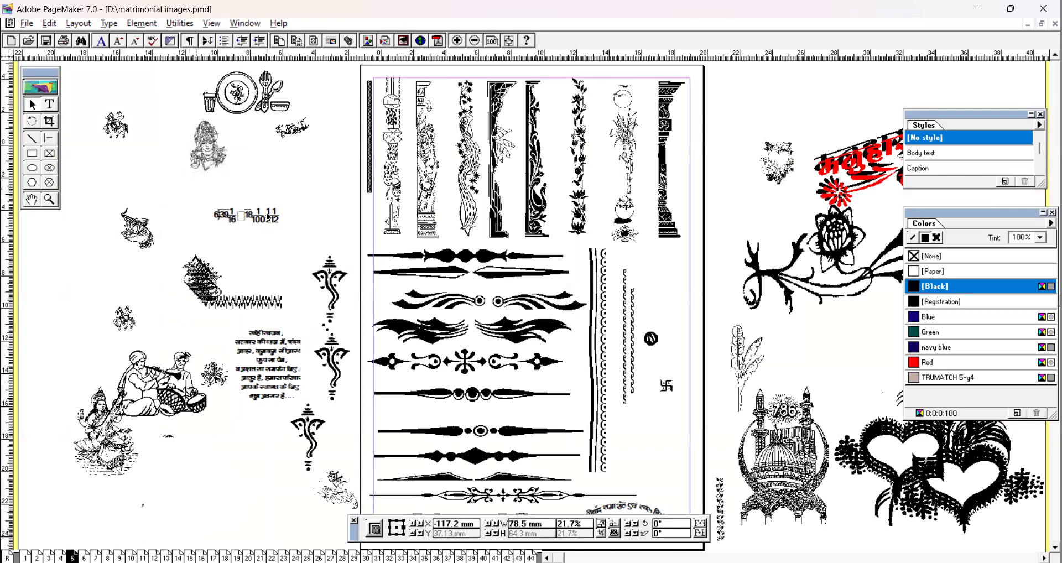
# Copy the deity portrait and the two-face illustration, switch to the master file publication, and paste both onto the left master page
pyautogui.click(218, 147)
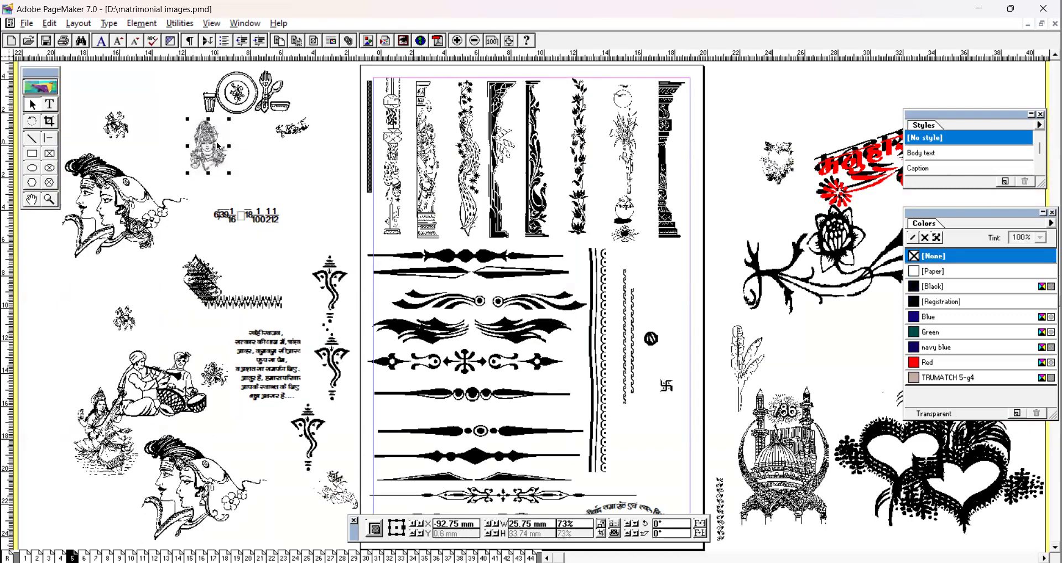
pyautogui.click(122, 190)
pyautogui.click(210, 150)
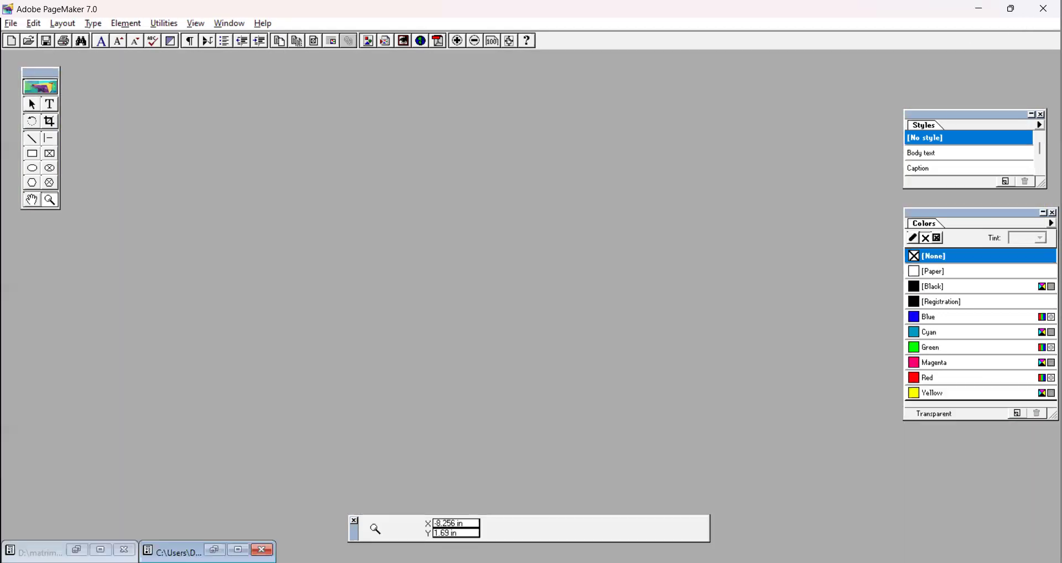
pyautogui.click(215, 550)
pyautogui.rightClick(293, 327)
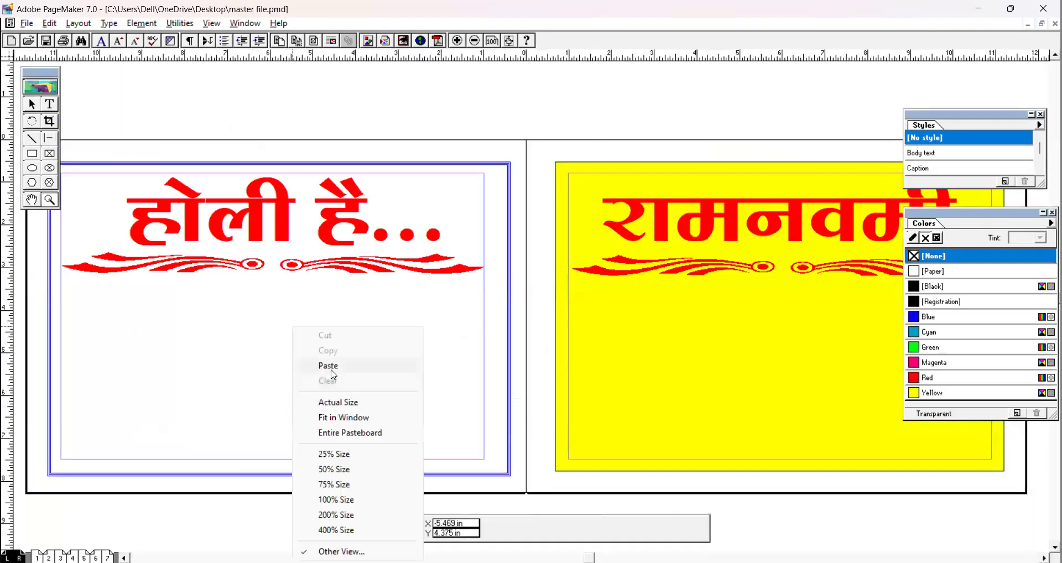
pyautogui.click(333, 369)
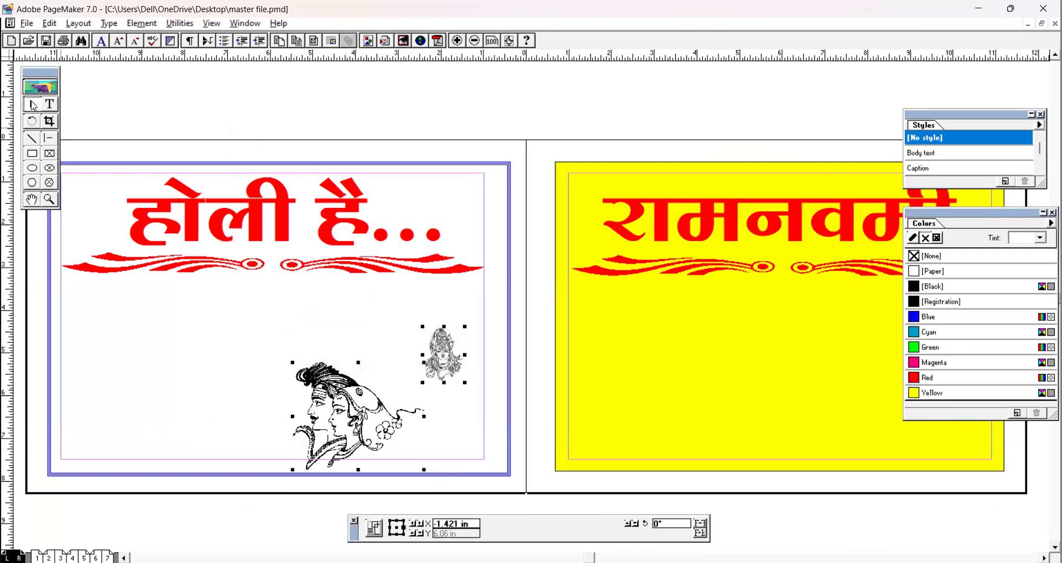
# Move the two-face illustration to the right end of the होली है heading and scale it to about 1.83 by 1.61 inches
pyautogui.click(33, 104)
pyautogui.click(300, 372)
pyautogui.moveTo(301, 372); pyautogui.dragTo(395, 175)
pyautogui.moveTo(517, 163); pyautogui.dragTo(480, 200)
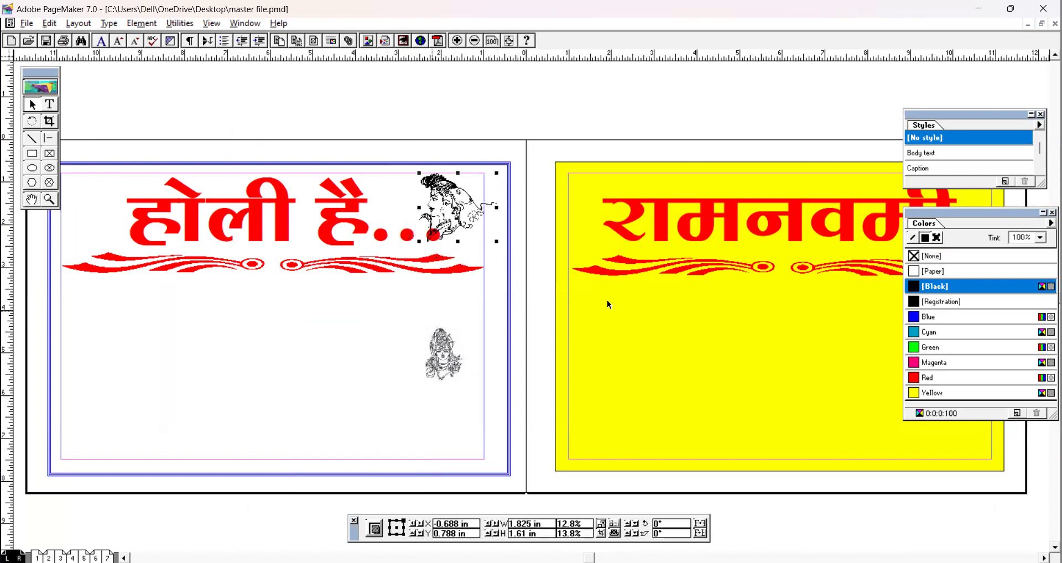
# Try several colours on the two-face illustration beside the होली है heading and settle on Magenta
pyautogui.click(919, 347)
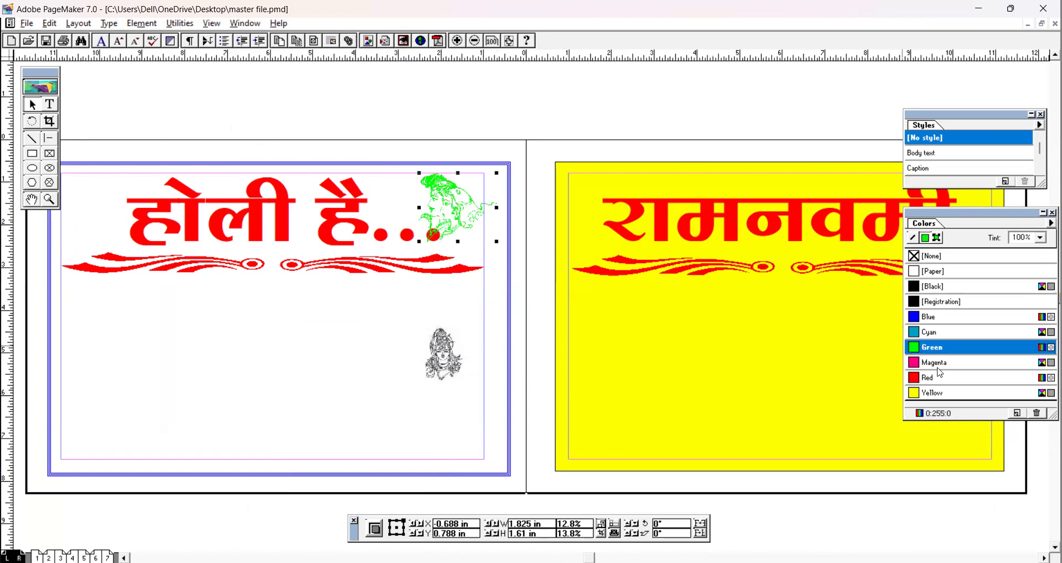
pyautogui.click(934, 366)
pyautogui.click(921, 390)
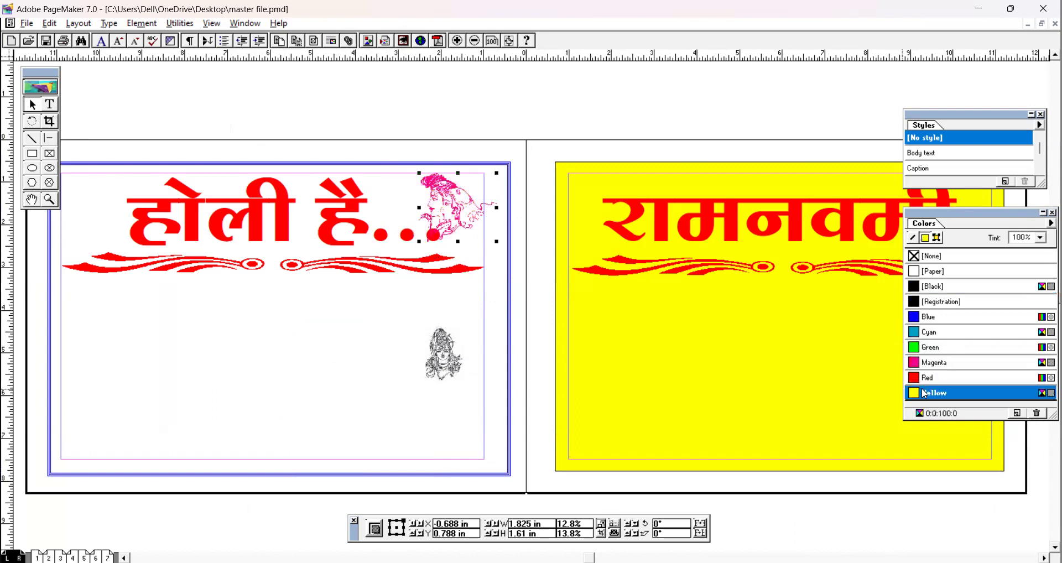
pyautogui.click(928, 378)
pyautogui.click(933, 366)
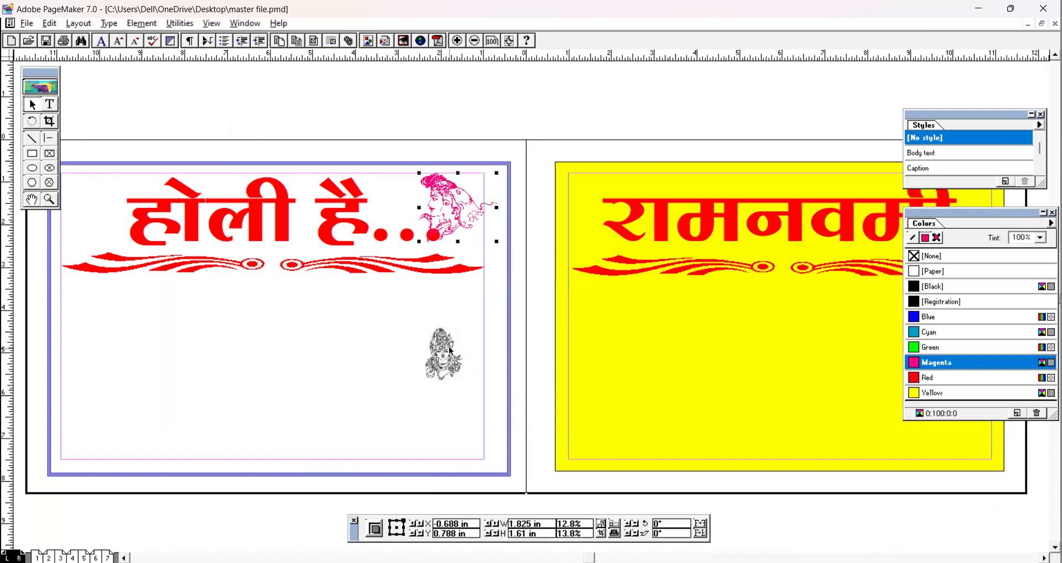
# Move the deity portrait to the upper left margin corner beside the होली है heading and try to colour it Green
pyautogui.click(444, 354)
pyautogui.moveTo(107, 239); pyautogui.dragTo(82, 198)
pyautogui.click(930, 347)
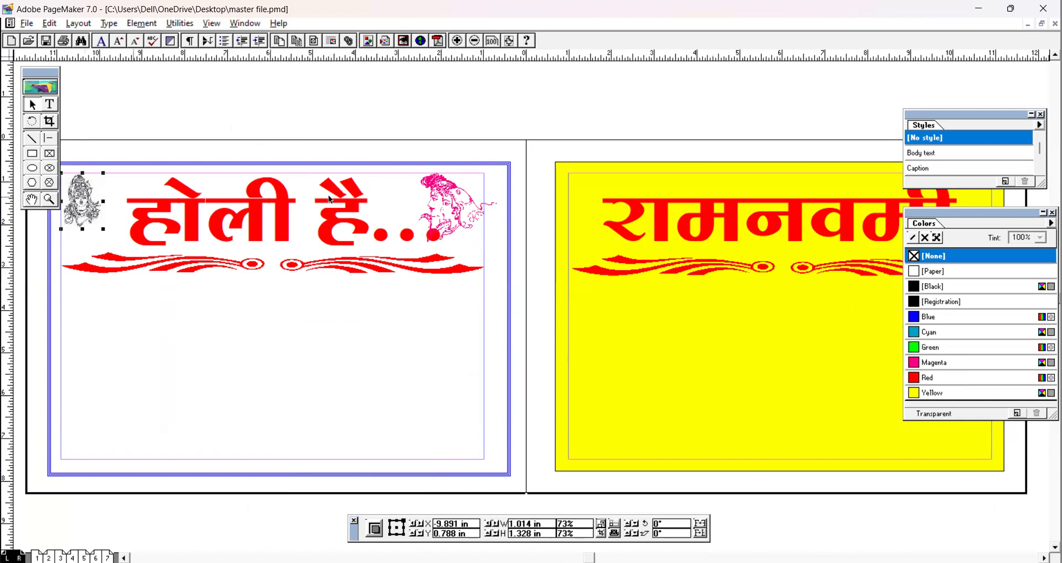
# Inspect the pictures around the होली है heading up close, and check pages 4 and 5 and the notices on pages 6 and 7
pyautogui.click(50, 200)
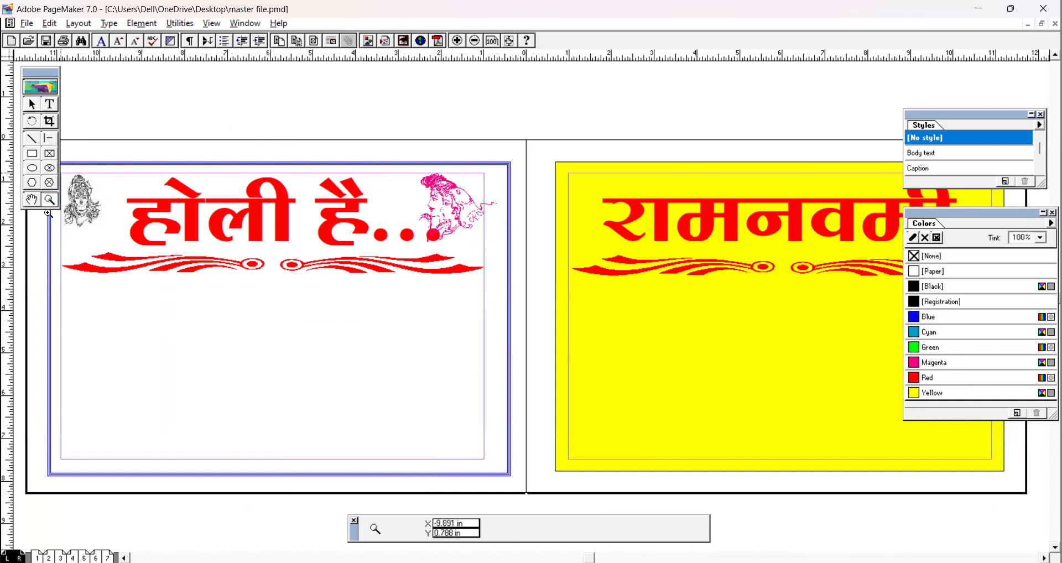
pyautogui.moveTo(27, 281); pyautogui.dragTo(515, 160)
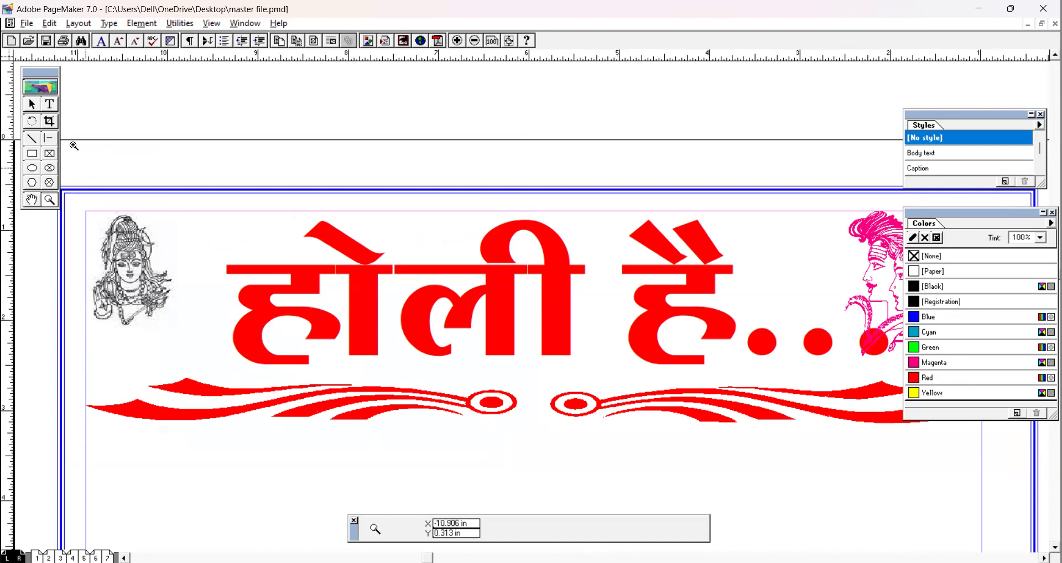
pyautogui.click(31, 104)
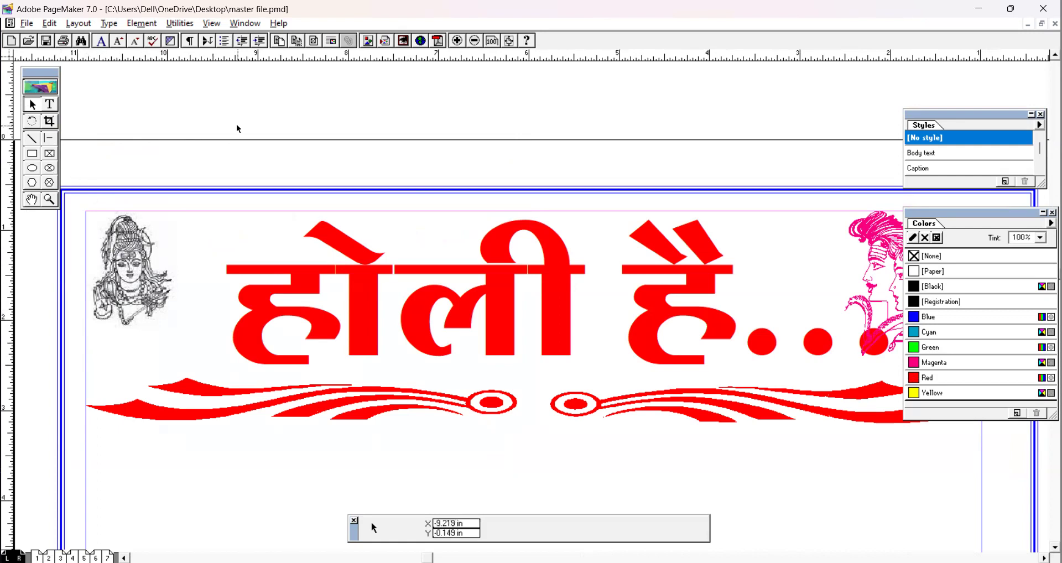
pyautogui.hotkey('ctrl', '0')
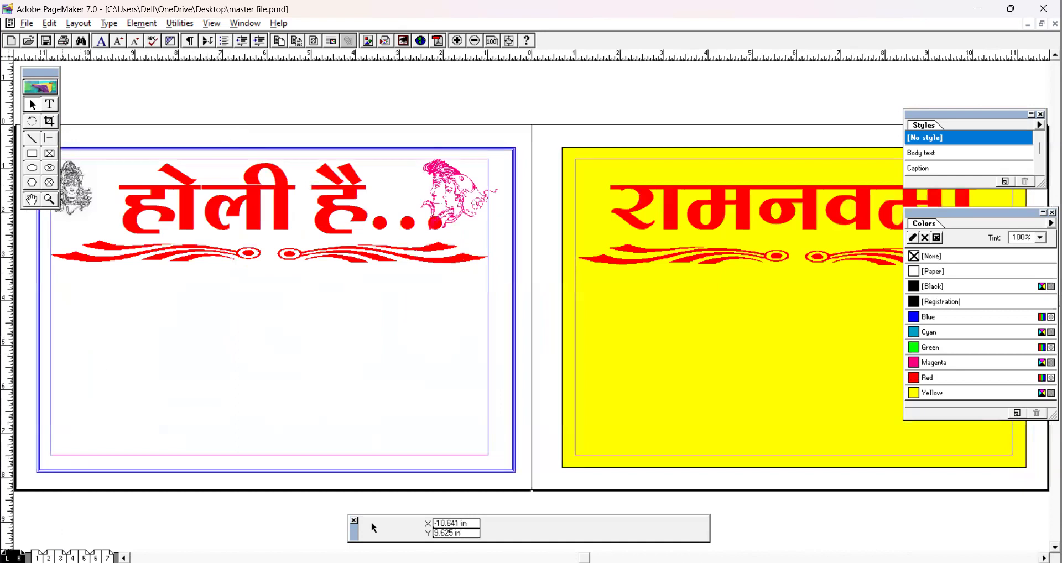
pyautogui.click(72, 558)
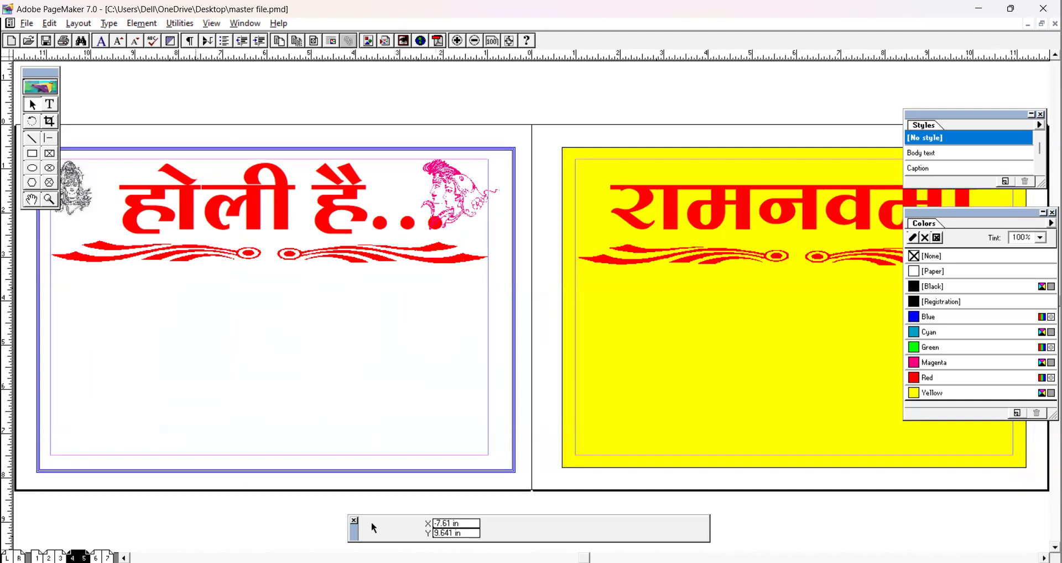
pyautogui.click(97, 559)
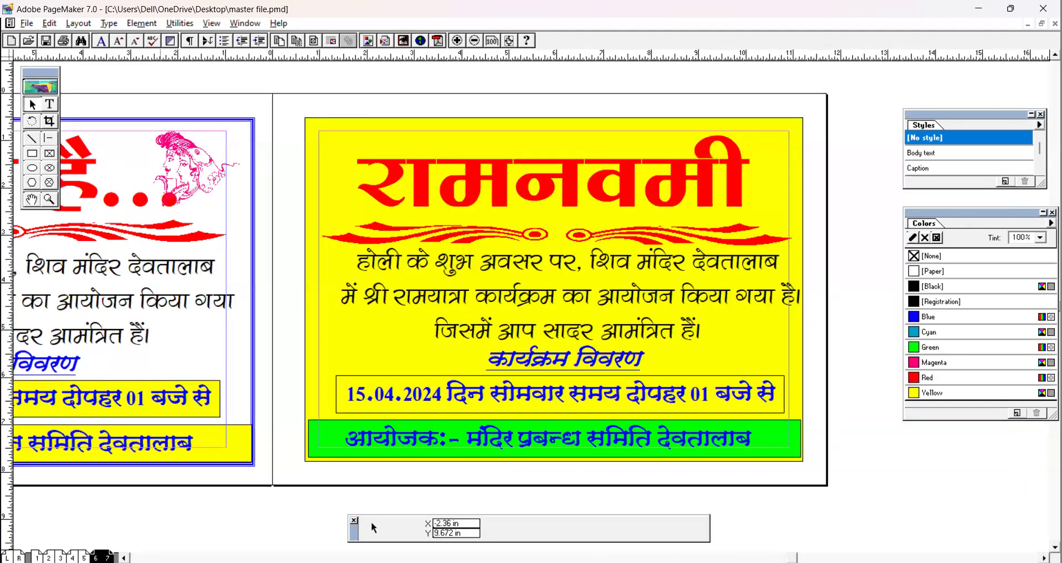
pyautogui.click(156, 558)
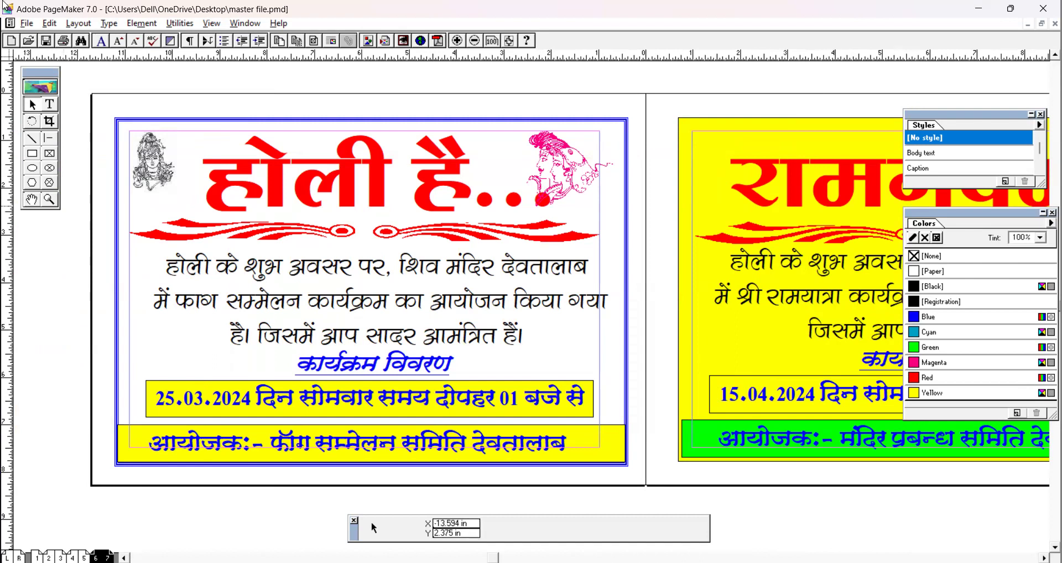
pyautogui.click(78, 23)
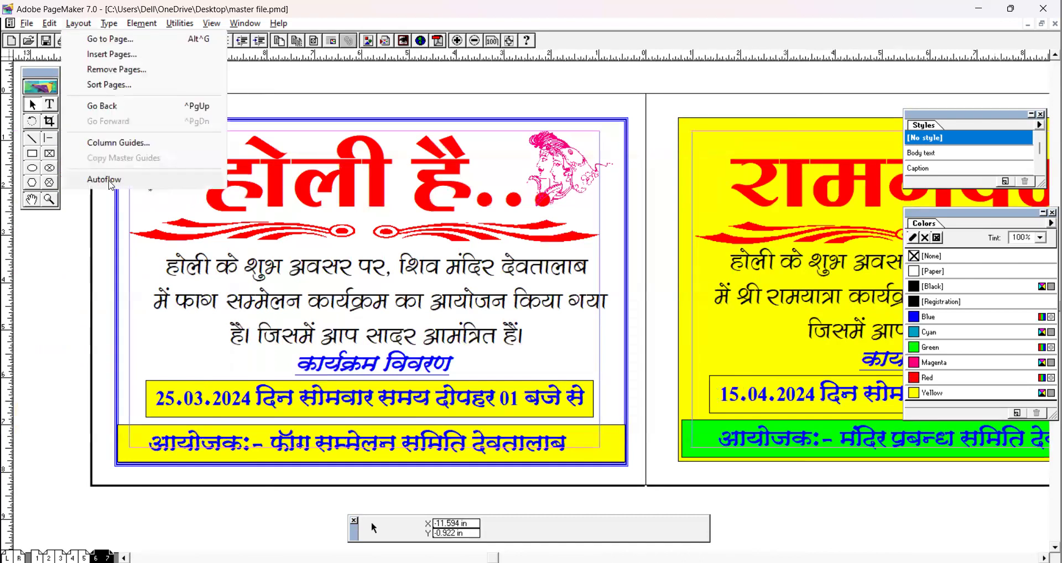
pyautogui.click(54, 243)
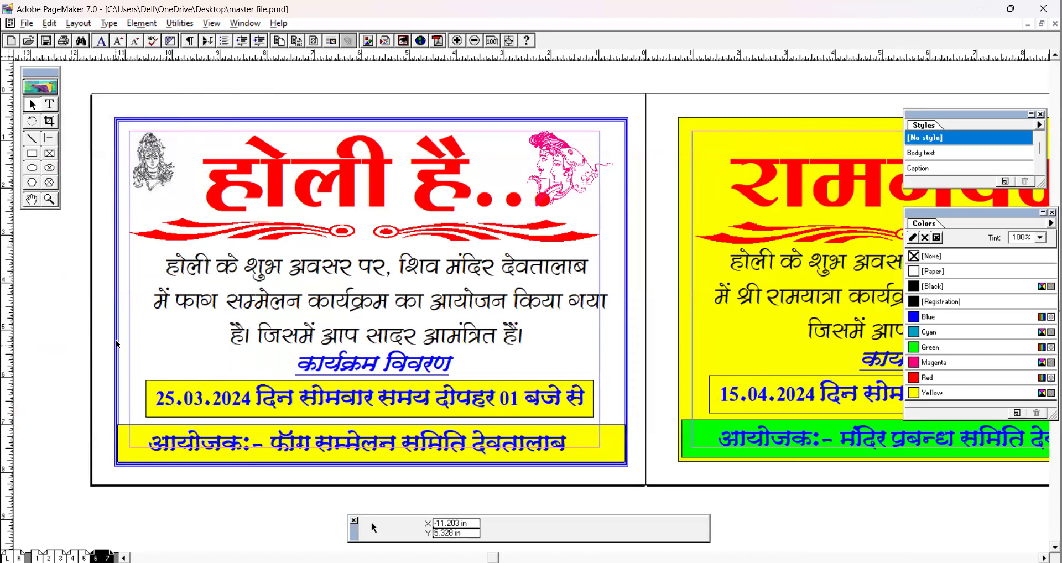
# On the master spread, add two vertical guides across the left page and a horizontal guide just below the red ornaments
pyautogui.click(17, 557)
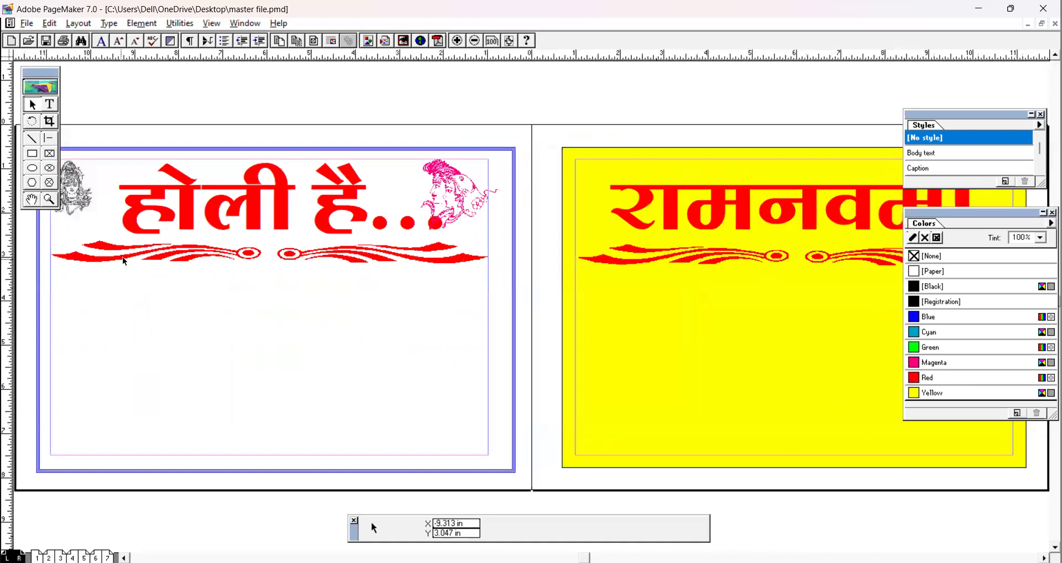
pyautogui.moveTo(7, 289); pyautogui.dragTo(118, 277)
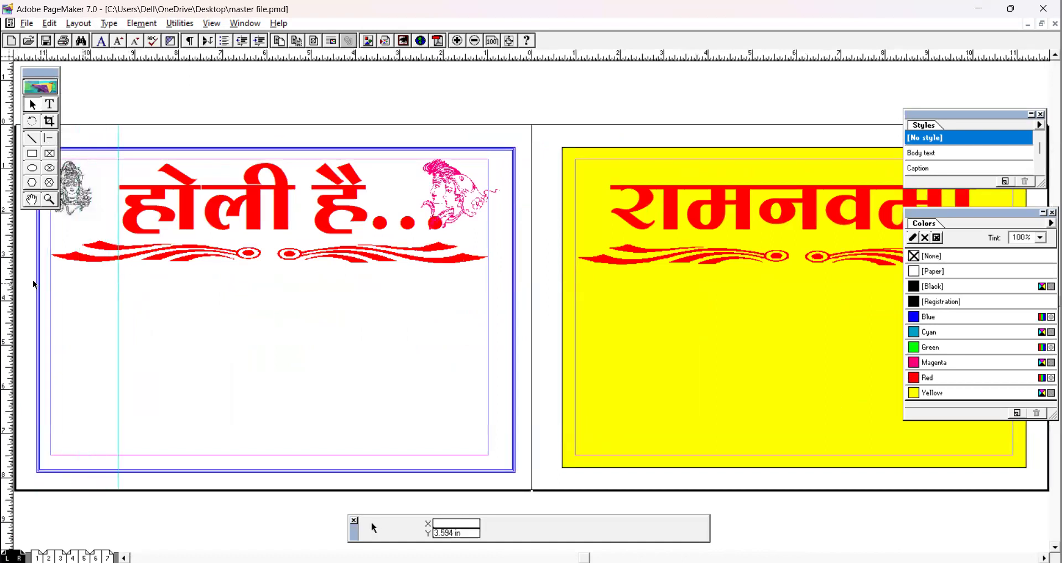
pyautogui.moveTo(390, 60); pyautogui.dragTo(379, 273)
pyautogui.moveTo(7, 275); pyautogui.dragTo(462, 289)
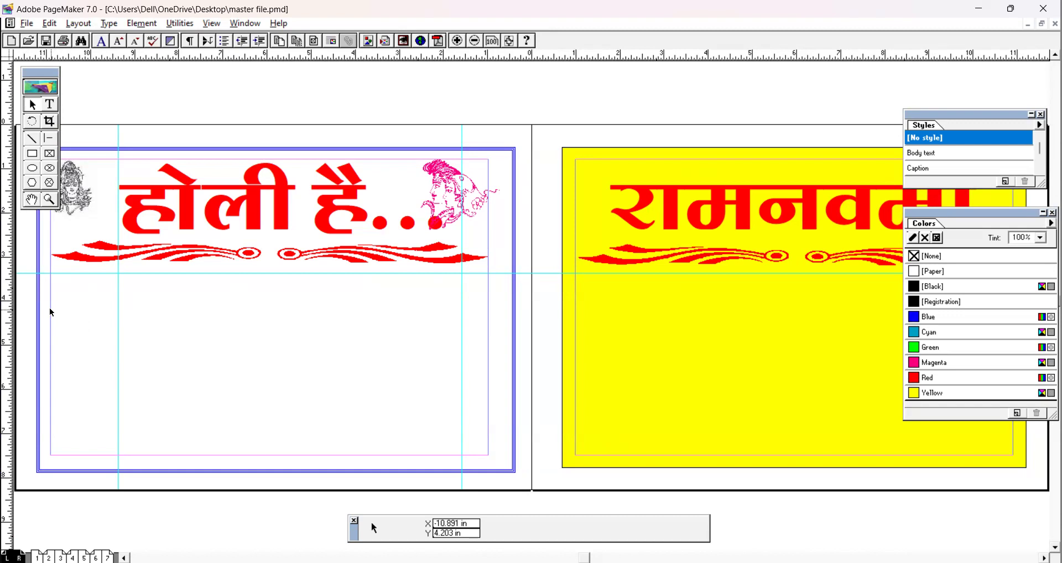
# Go to pages 4 and 5 and copy the master guides onto them
pyautogui.click(85, 557)
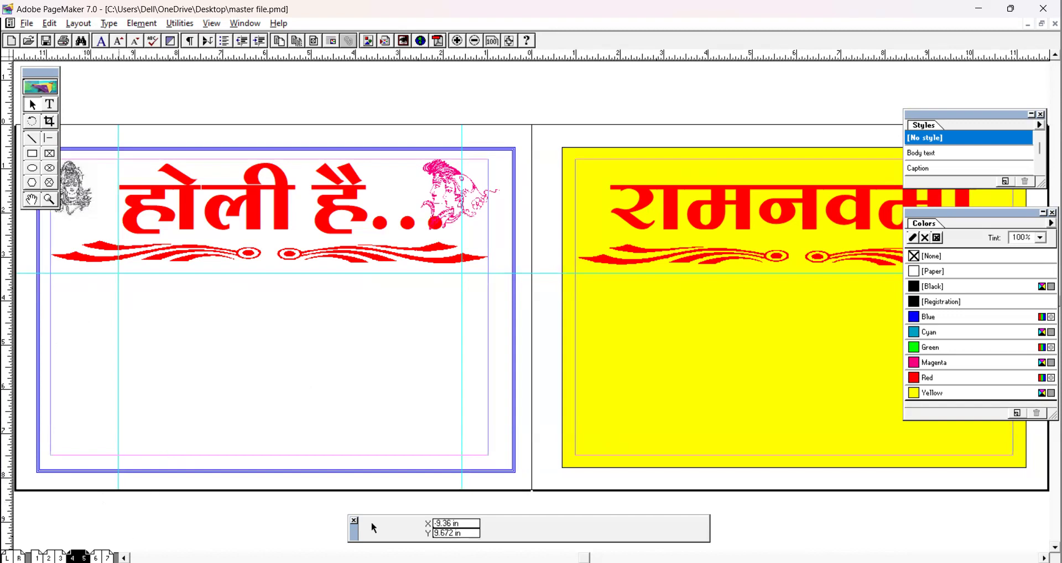
pyautogui.click(105, 558)
pyautogui.click(84, 558)
pyautogui.click(78, 23)
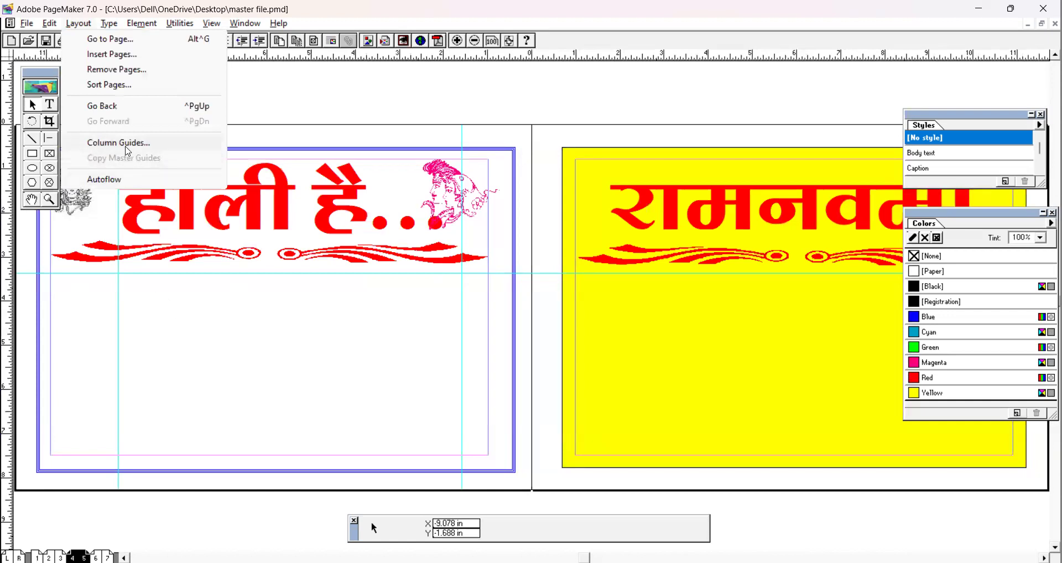
pyautogui.click(118, 290)
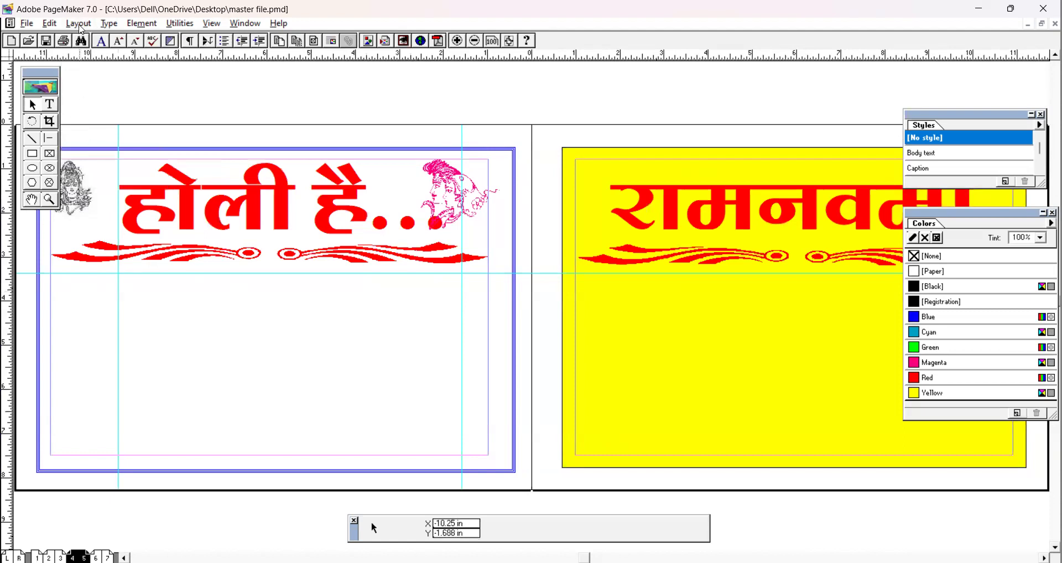
pyautogui.click(80, 25)
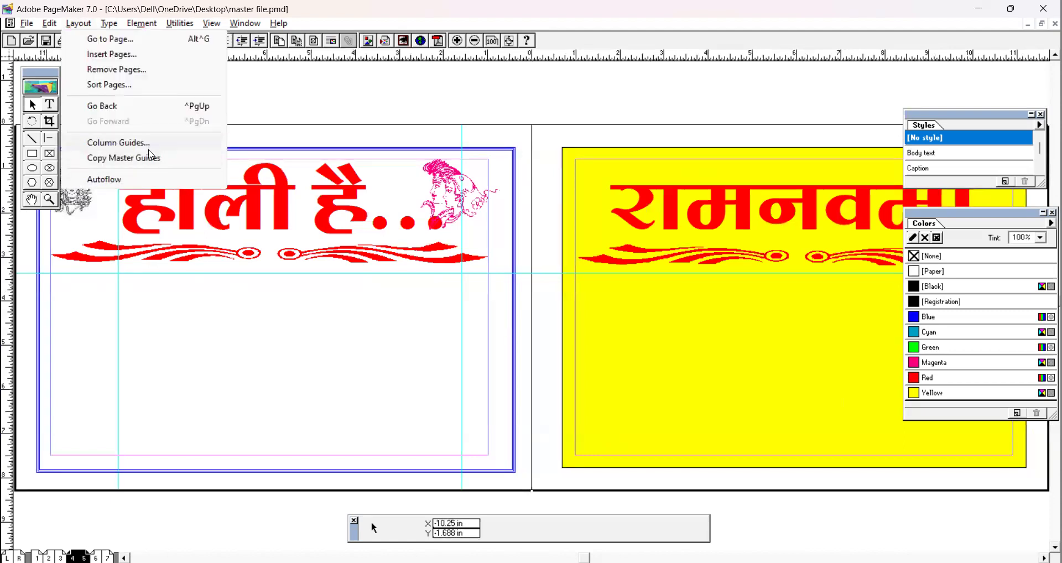
pyautogui.click(153, 160)
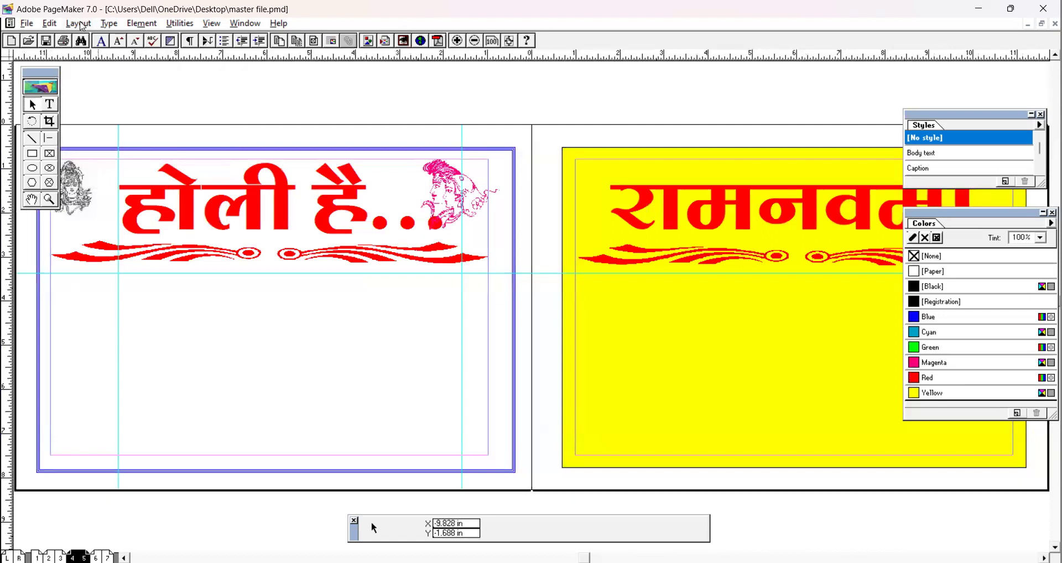
pyautogui.click(82, 25)
pyautogui.click(122, 143)
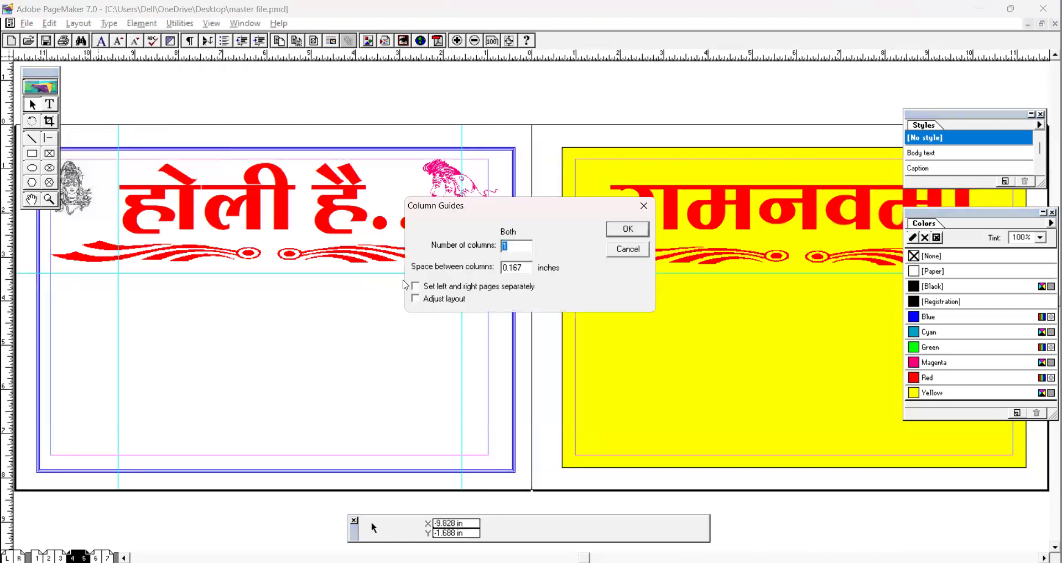
pyautogui.click(633, 254)
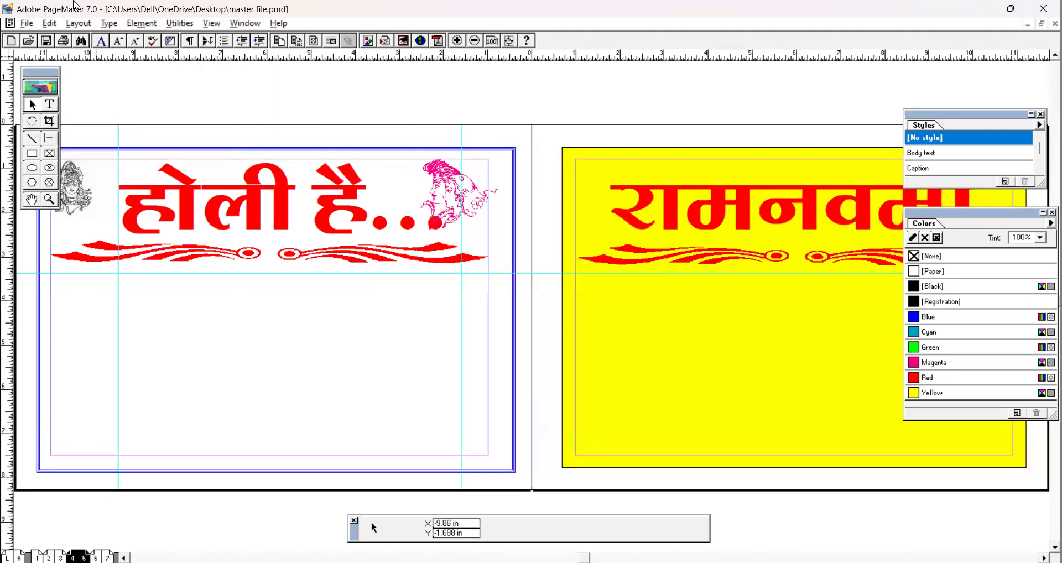
# Apply the master guides to pages 4 and 5 once more
pyautogui.click(82, 25)
pyautogui.click(179, 354)
pyautogui.click(118, 335)
pyautogui.click(68, 25)
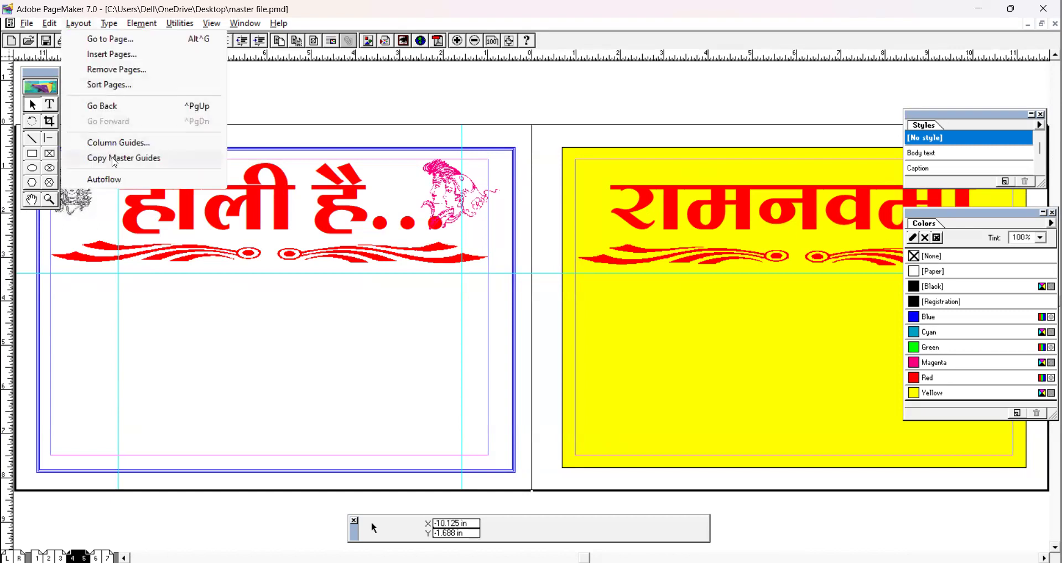
pyautogui.click(114, 159)
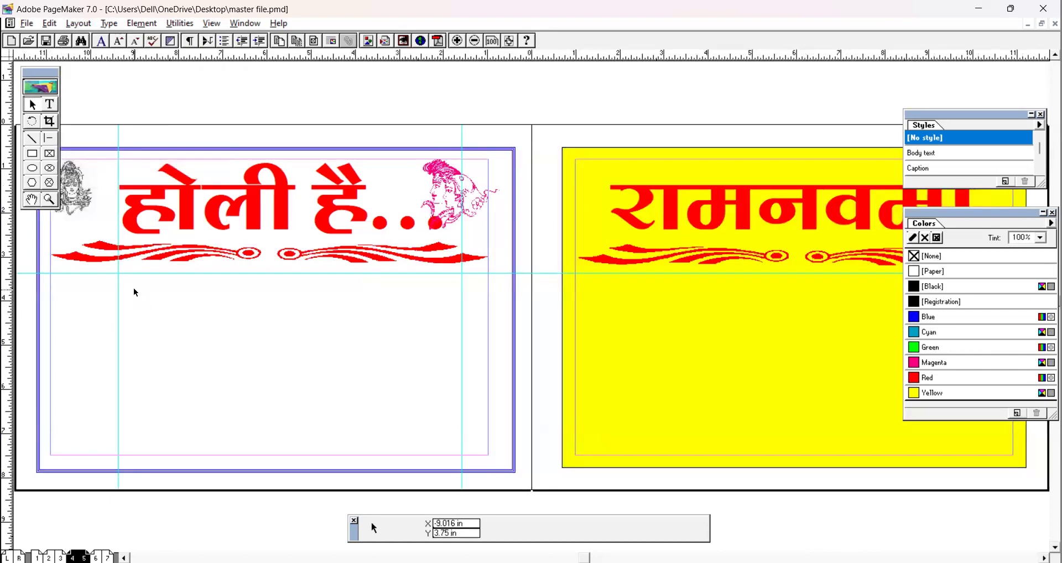
# Shift the left vertical guide on page 4 outward to about -9.5 inches
pyautogui.moveTo(119, 293)
pyautogui.mouseDown()
pyautogui.moveTo(260, 294)
pyautogui.moveTo(88, 294)
pyautogui.moveTo(185, 301)
pyautogui.moveTo(113, 303)
pyautogui.mouseUp()
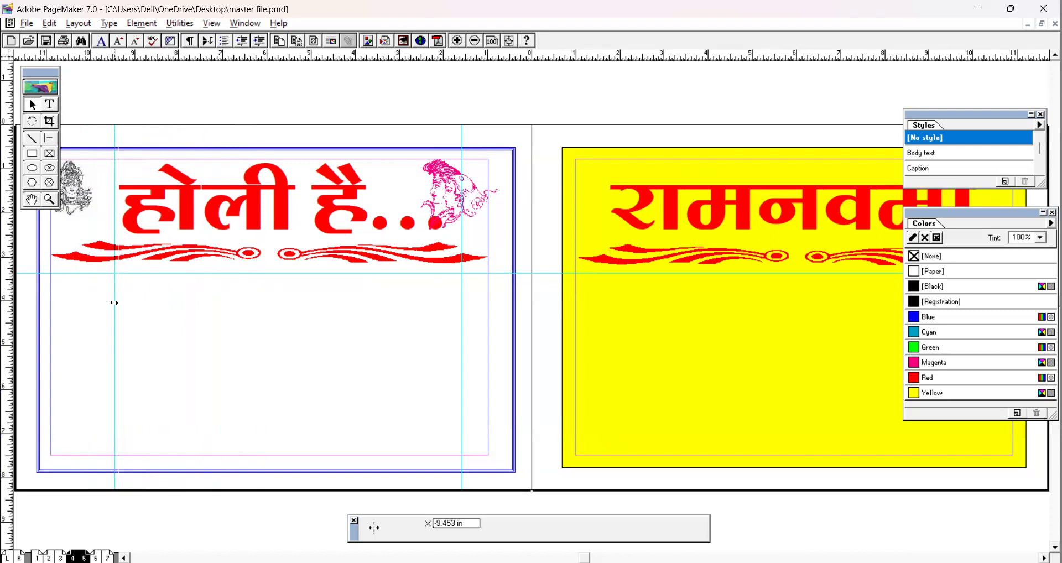
pyautogui.moveTo(114, 303); pyautogui.dragTo(114, 302)
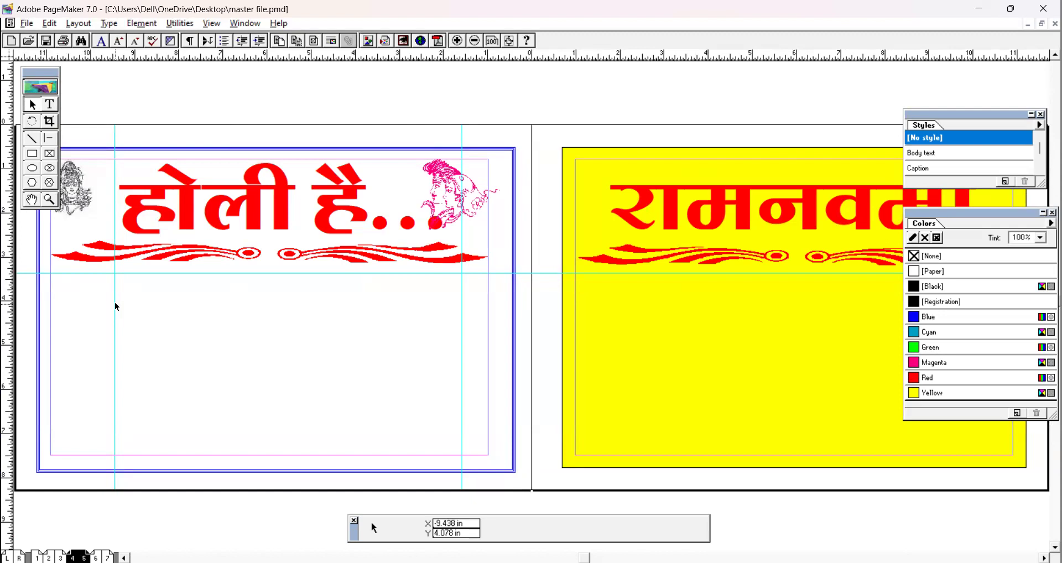
pyautogui.moveTo(131, 207); pyautogui.dragTo(166, 270)
pyautogui.moveTo(113, 289)
pyautogui.mouseDown()
pyautogui.moveTo(166, 288)
pyautogui.moveTo(97, 289)
pyautogui.moveTo(163, 288)
pyautogui.moveTo(111, 289)
pyautogui.mouseUp()
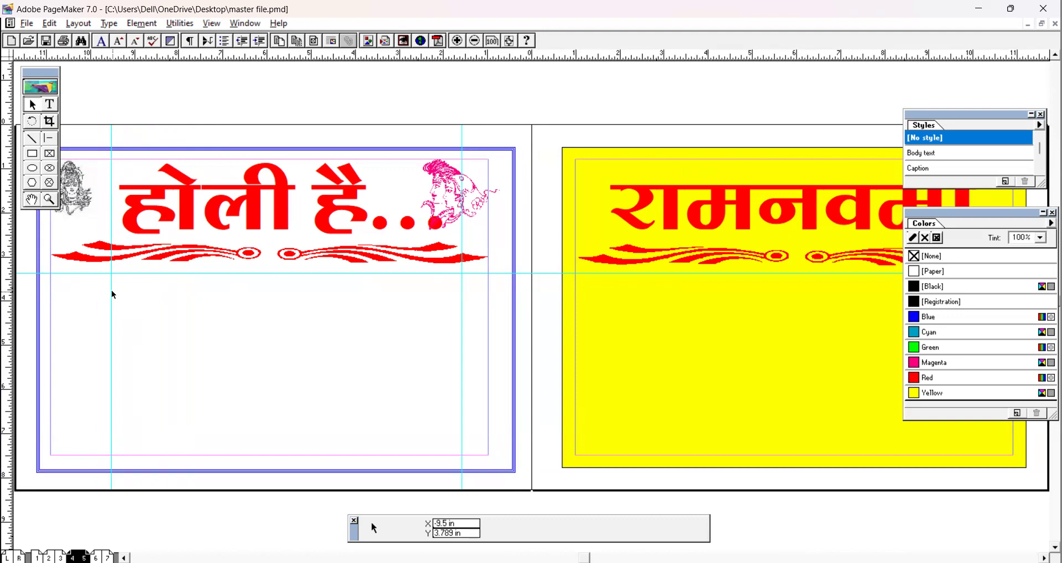
# Go to pages 6 and 7 and shift the left vertical guide on the होली है notice slightly outward to about -9.5 inches
pyautogui.click(95, 558)
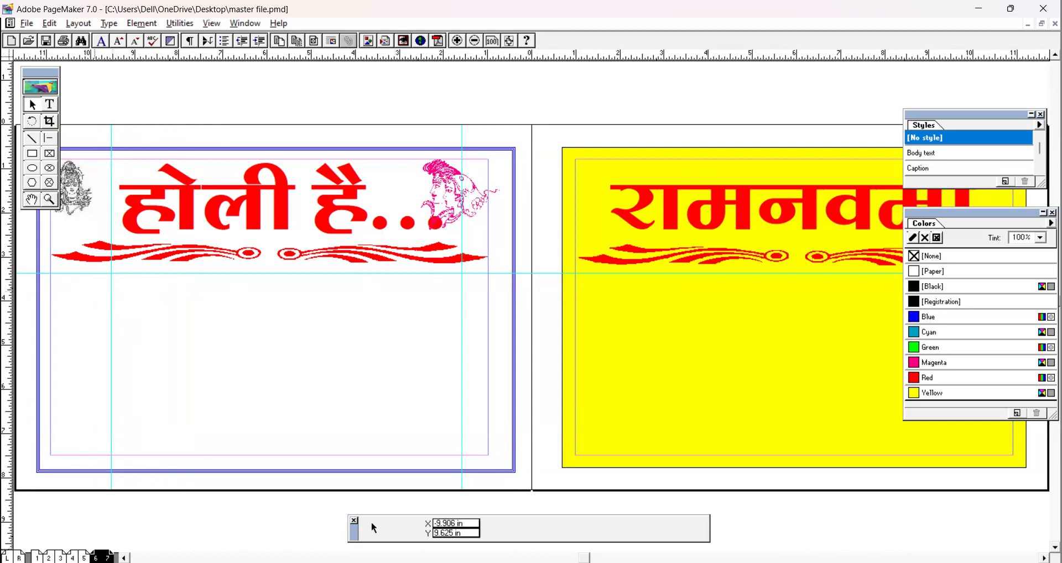
pyautogui.moveTo(202, 128)
pyautogui.mouseDown()
pyautogui.moveTo(215, 128)
pyautogui.moveTo(193, 128)
pyautogui.mouseUp()
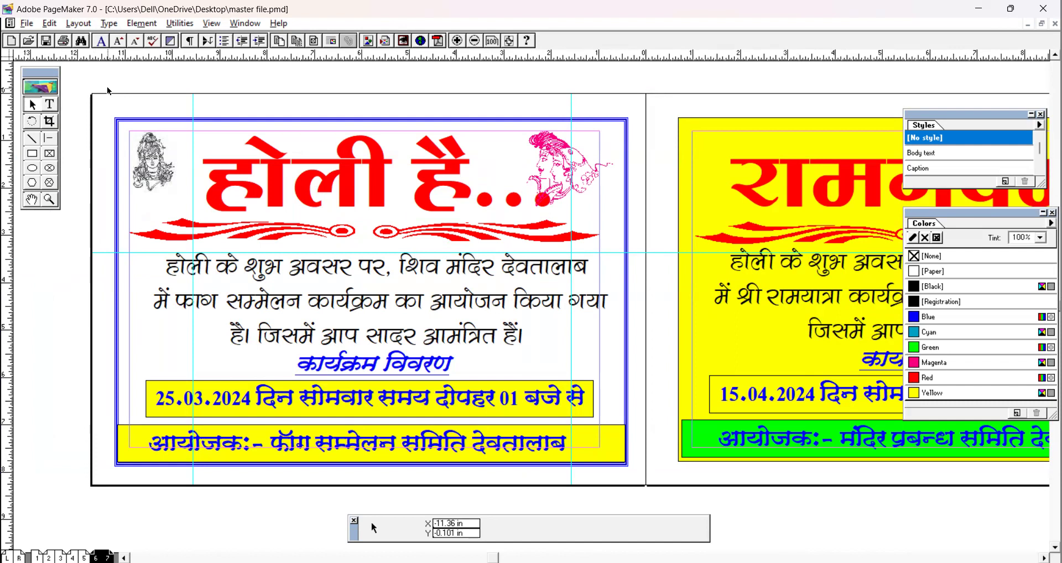
# Shift the left vertical guide on the होली है page slightly inward
pyautogui.click(78, 23)
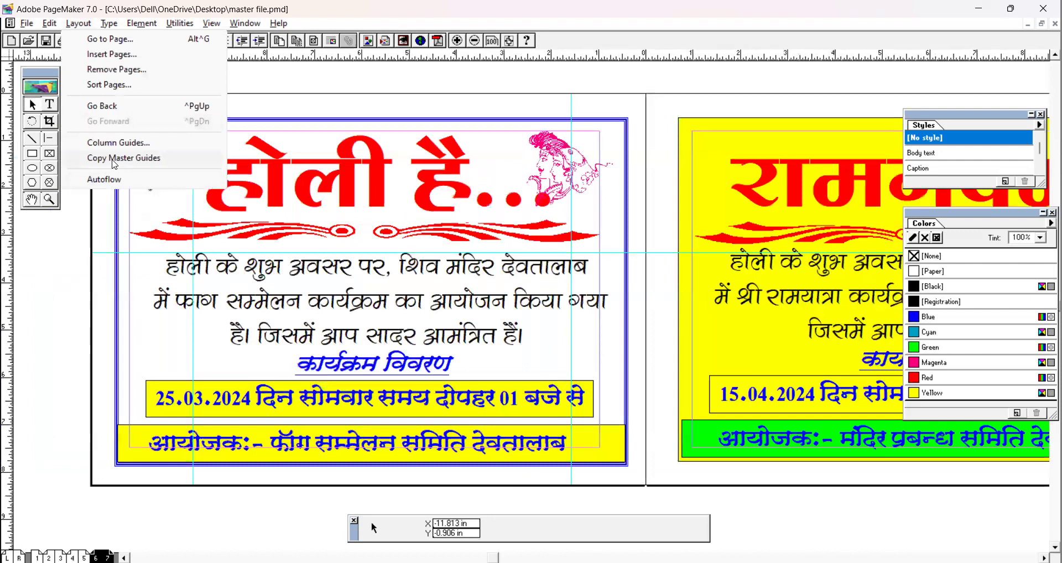
pyautogui.click(113, 176)
pyautogui.moveTo(194, 132); pyautogui.dragTo(196, 132)
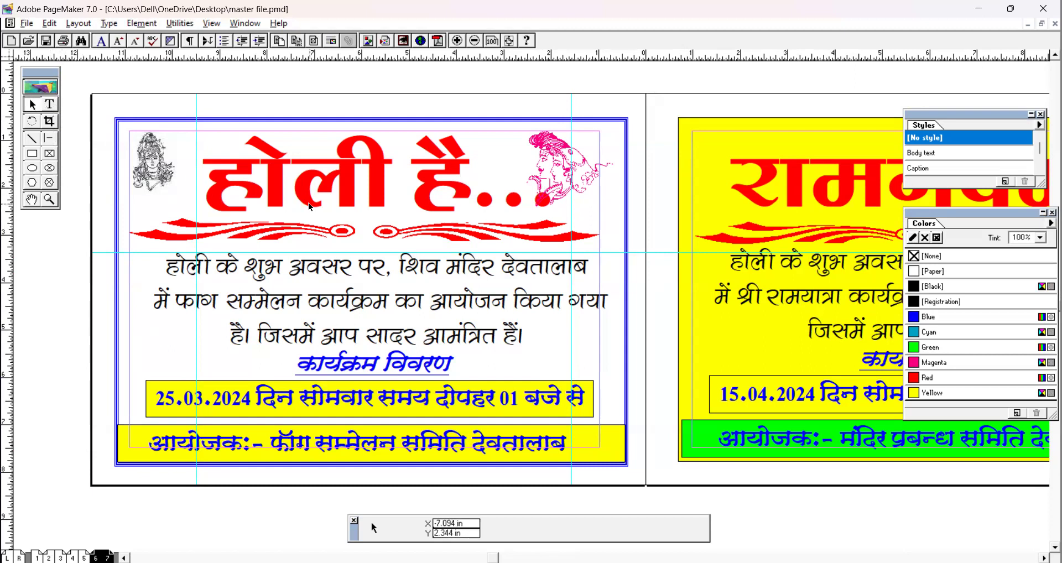
# Place a copy of the कार्यक्रम विवरण heading above the होली है frame and replace its text with मास्टर पेज
pyautogui.click(344, 369)
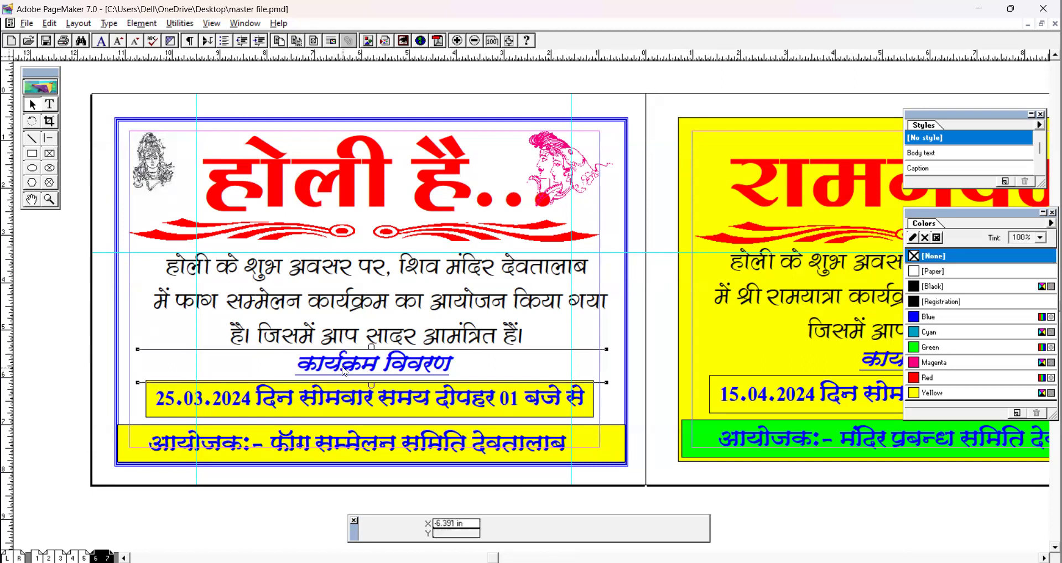
pyautogui.moveTo(343, 370); pyautogui.dragTo(344, 99)
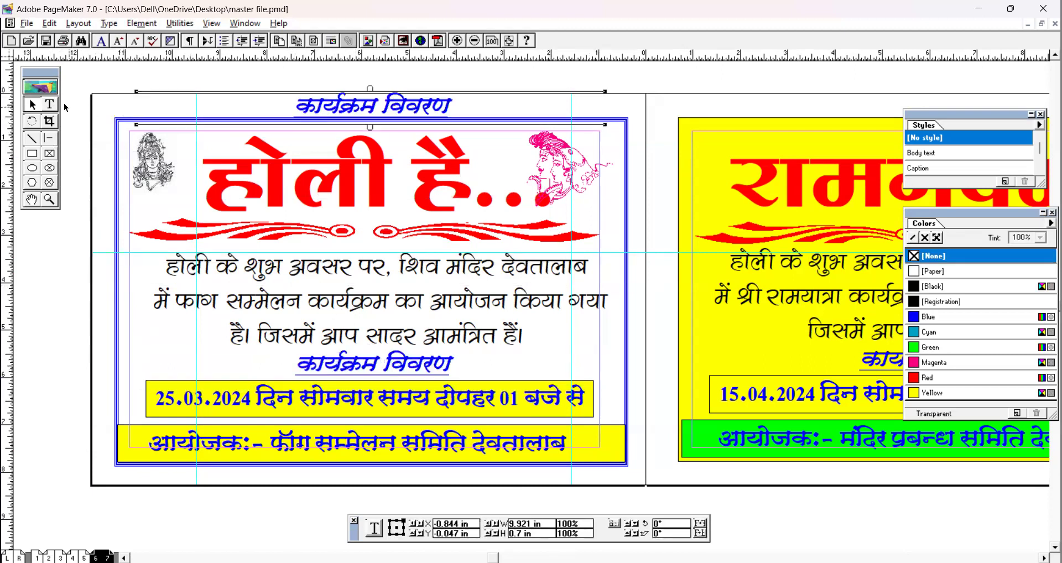
pyautogui.click(49, 103)
pyautogui.click(349, 106)
pyautogui.tripleClick(349, 107)
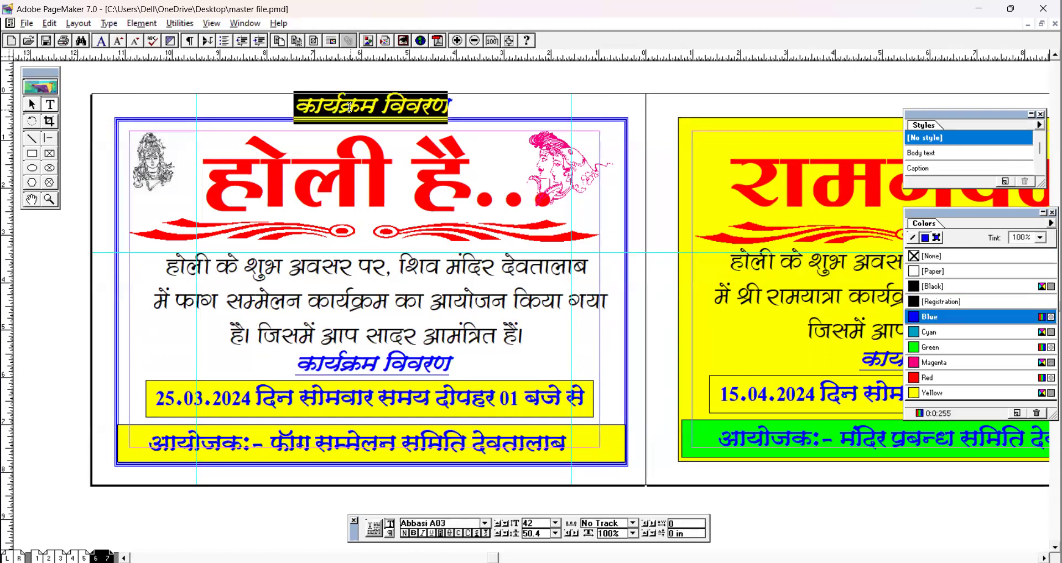
pyautogui.write('मास्टर')
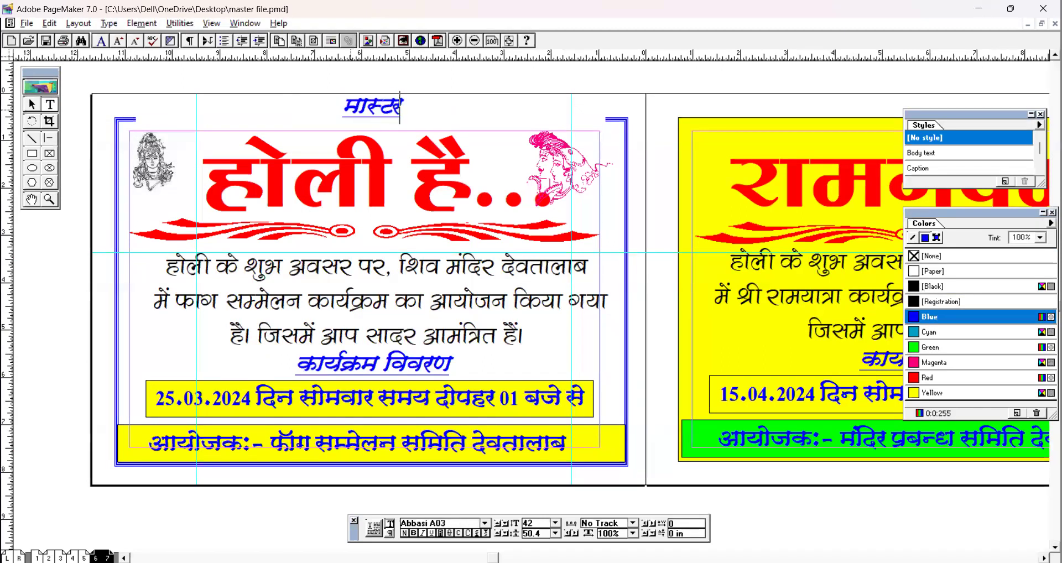
pyautogui.write(' पेज')
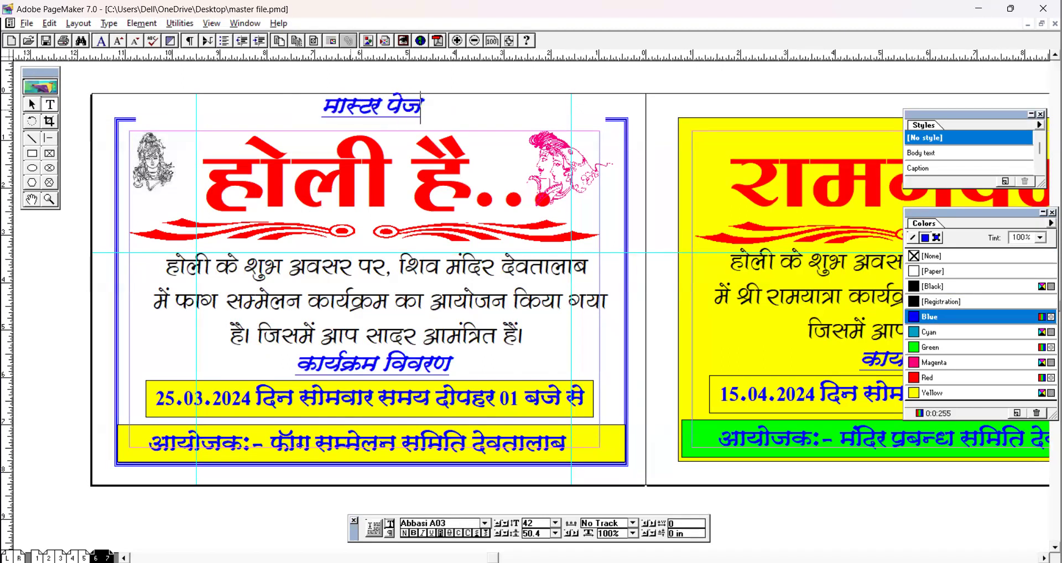
# Narrow the मास्टर पेज text block and center it above the होली है frame
pyautogui.click(32, 104)
pyautogui.click(360, 104)
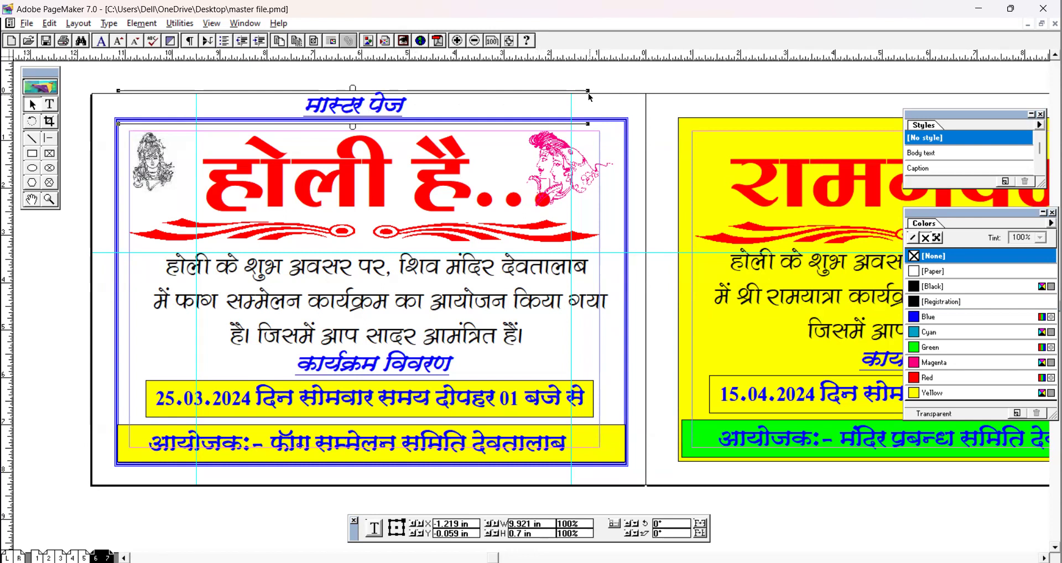
pyautogui.moveTo(589, 91); pyautogui.dragTo(332, 88)
pyautogui.moveTo(240, 102); pyautogui.dragTo(383, 107)
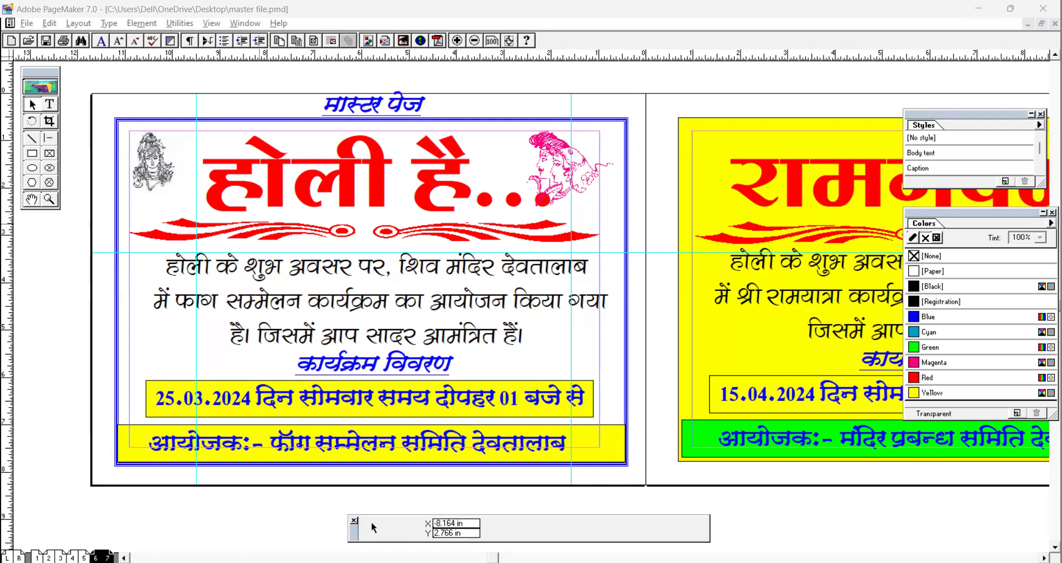
pyautogui.click(1023, 112)
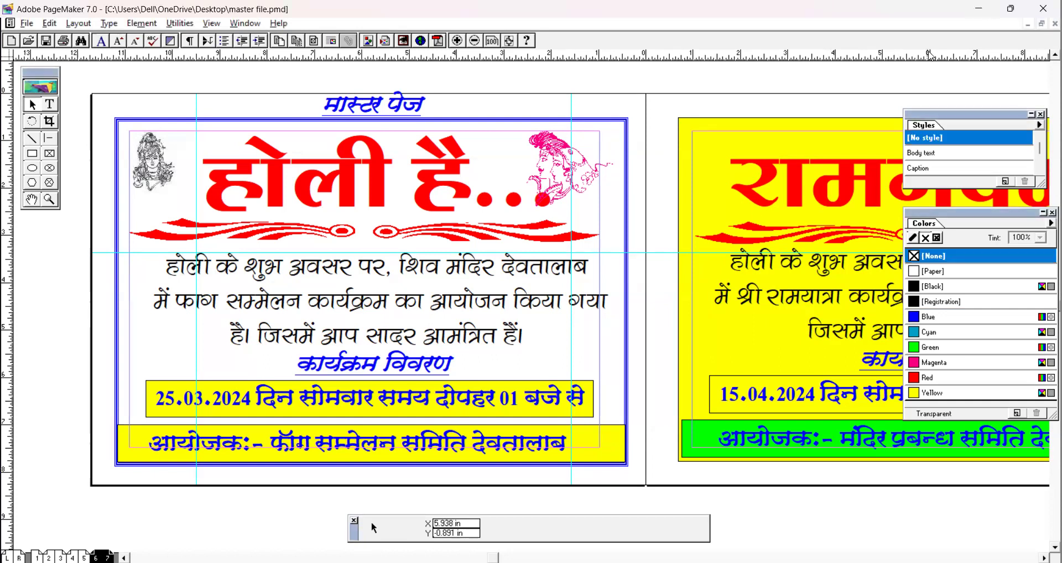
pyautogui.hotkey('alt', 'Tab')
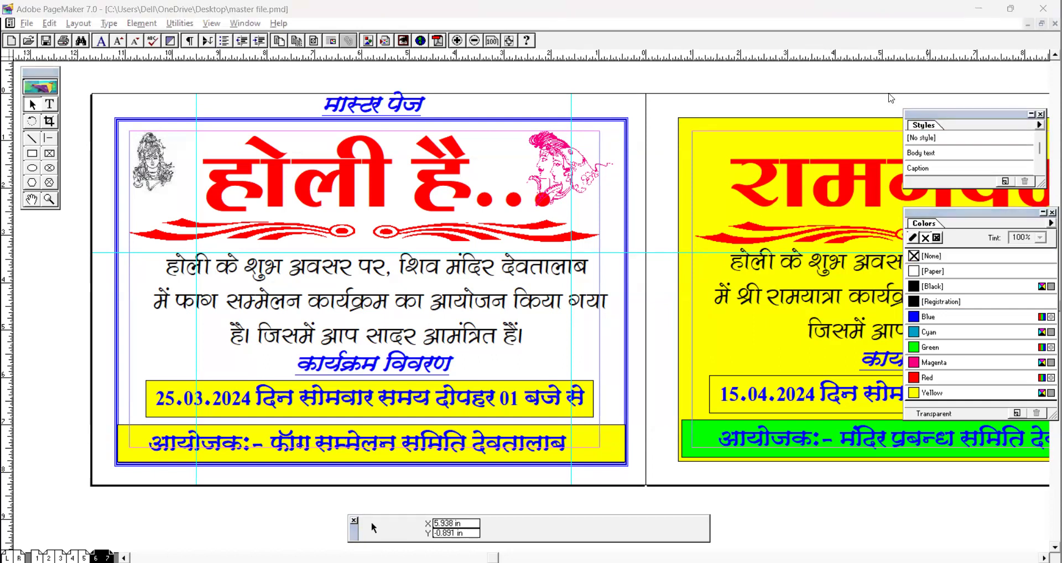